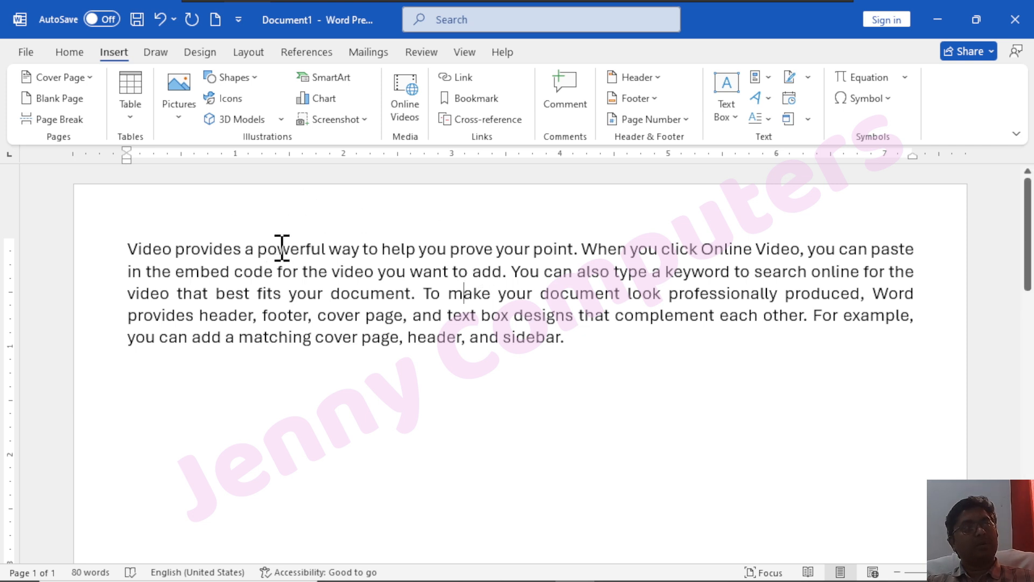
Select the word 'powerful' in the opening sentence and insert a new comment on it
left_click_drag(123, 243, 582, 249)
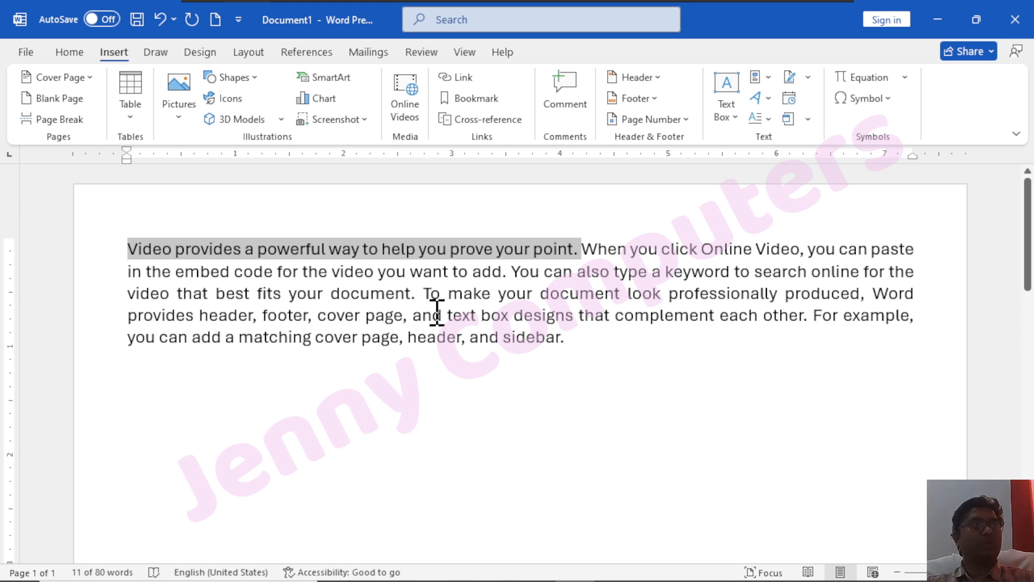
left_click(294, 248)
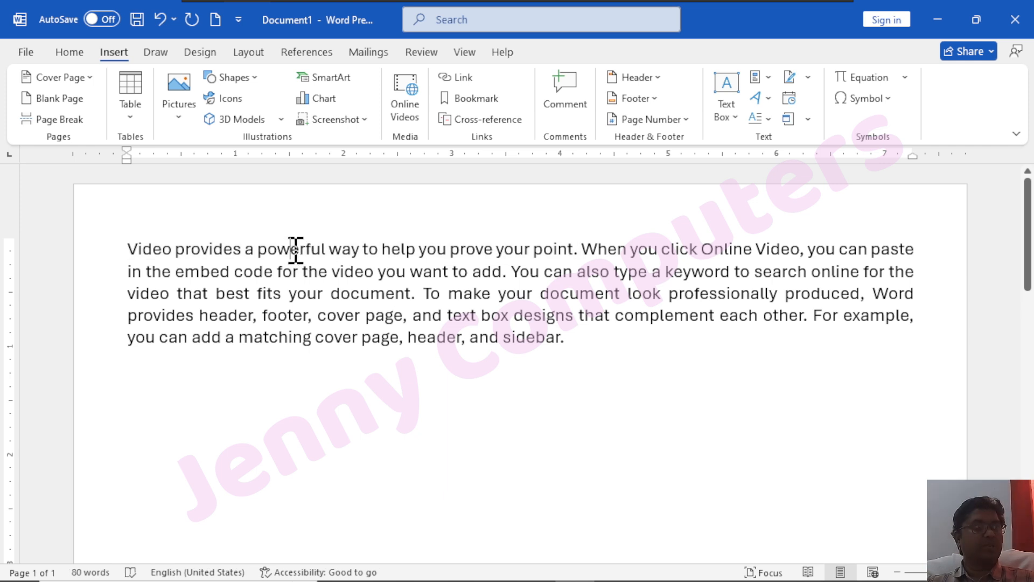
double_click(293, 248)
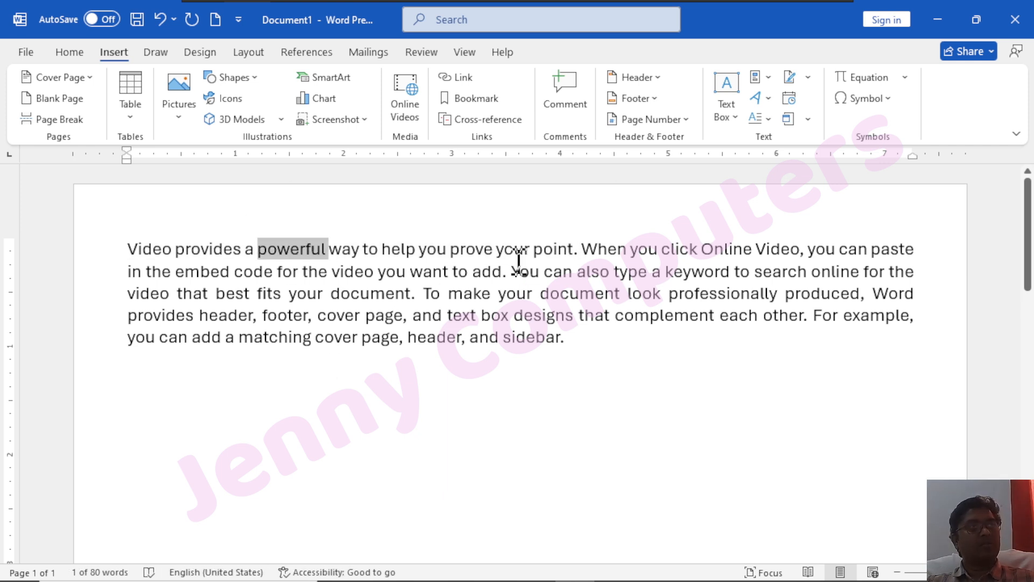
left_click(564, 102)
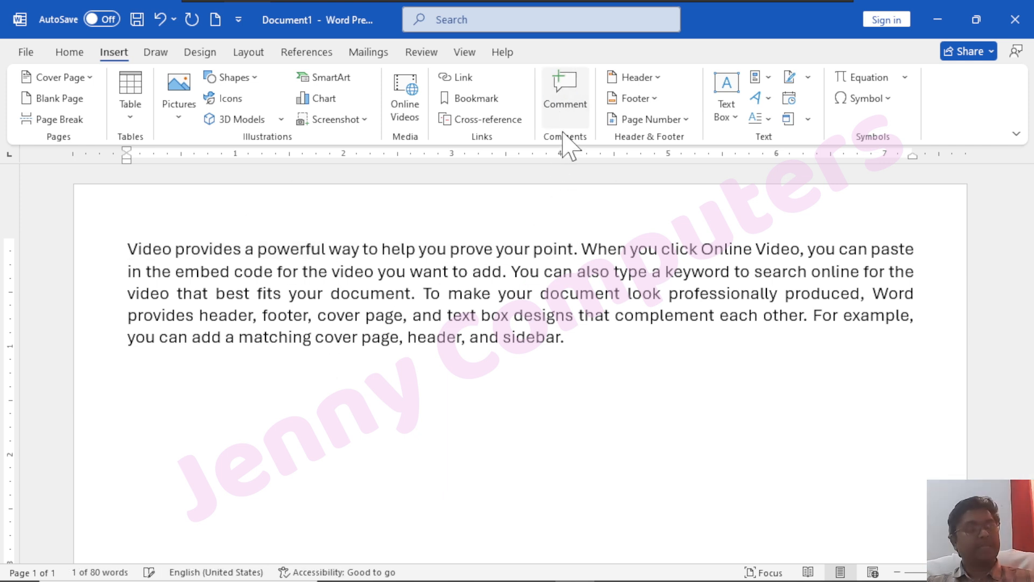
scroll(1005, 455, "down", 4)
scroll(953, 441, "up", 1)
Type 'Hhhhkjh hkhkkhkjh' into the comment on 'powerful'
left_click(768, 253)
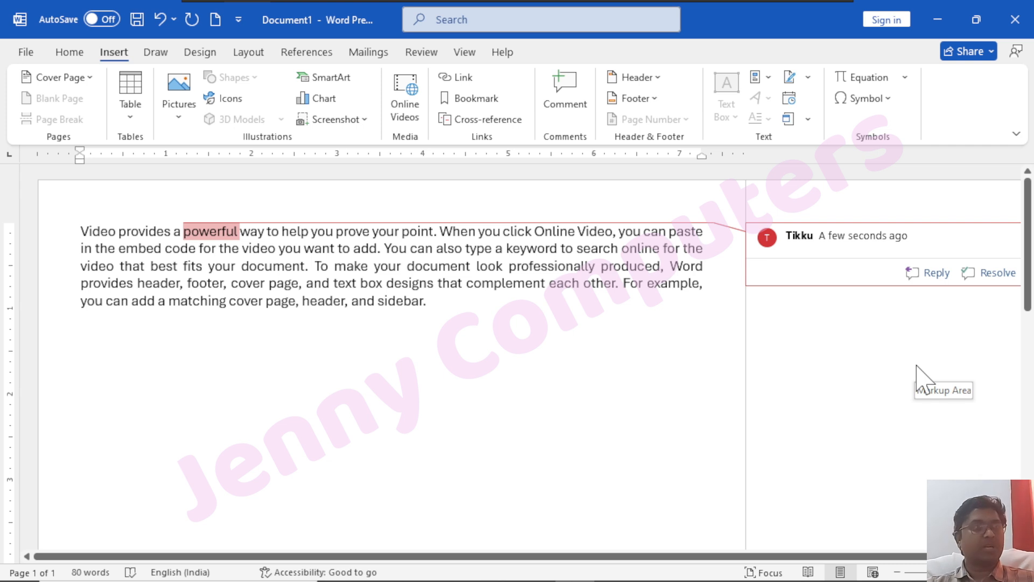
type("Hhhhkjh hkhkkhkjh")
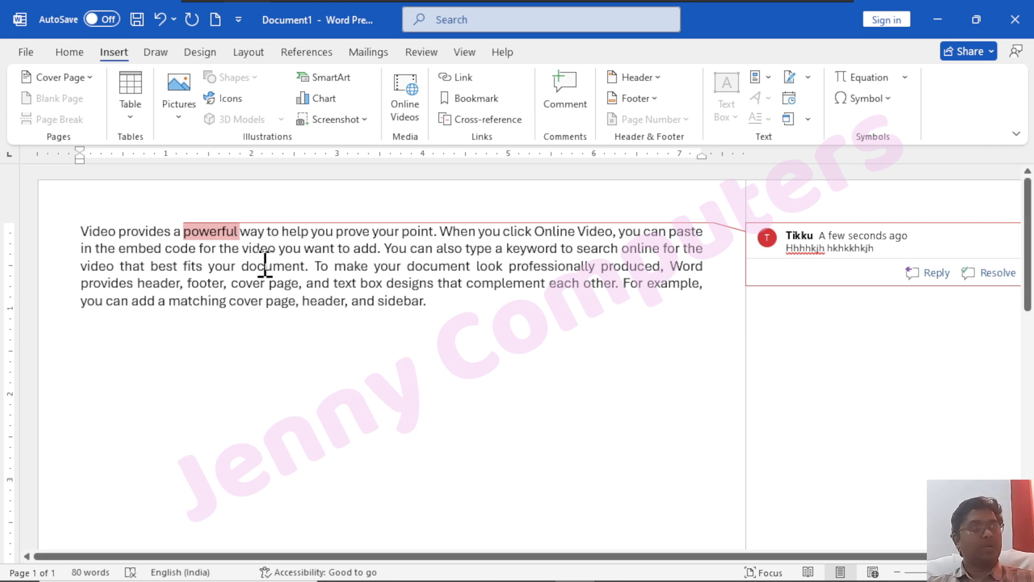
Add a comment on the word 'footer' reading 'Jj ljh ljh kj hlkjhjlk'
double_click(204, 281)
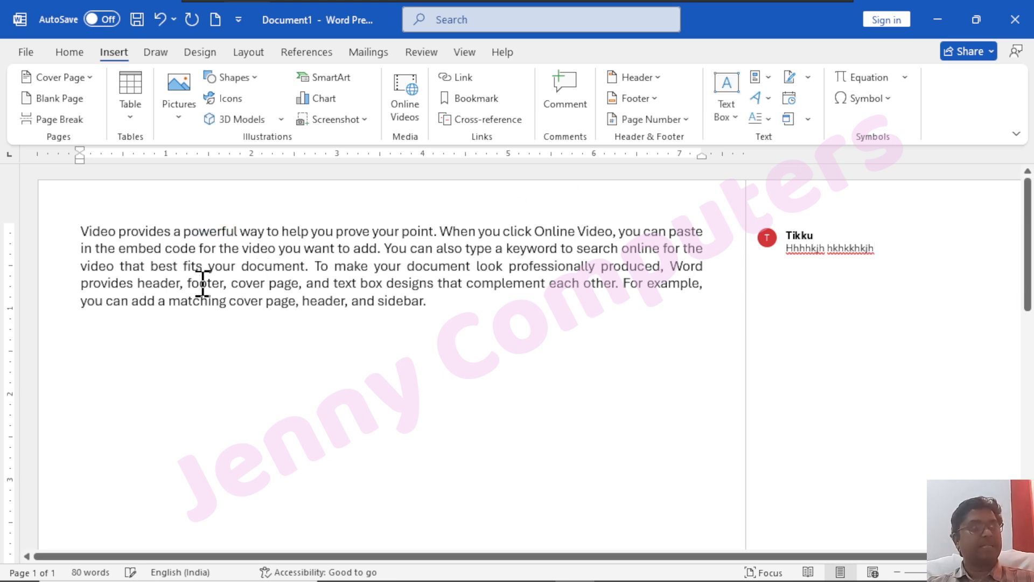
left_click(566, 98)
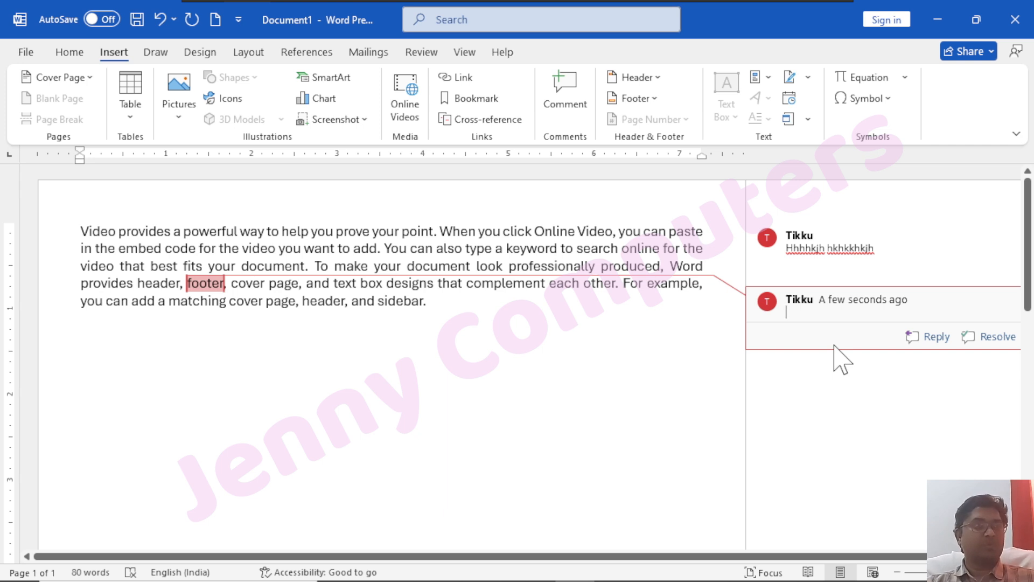
type("Jj ljh ljh kj hlkjhjlk")
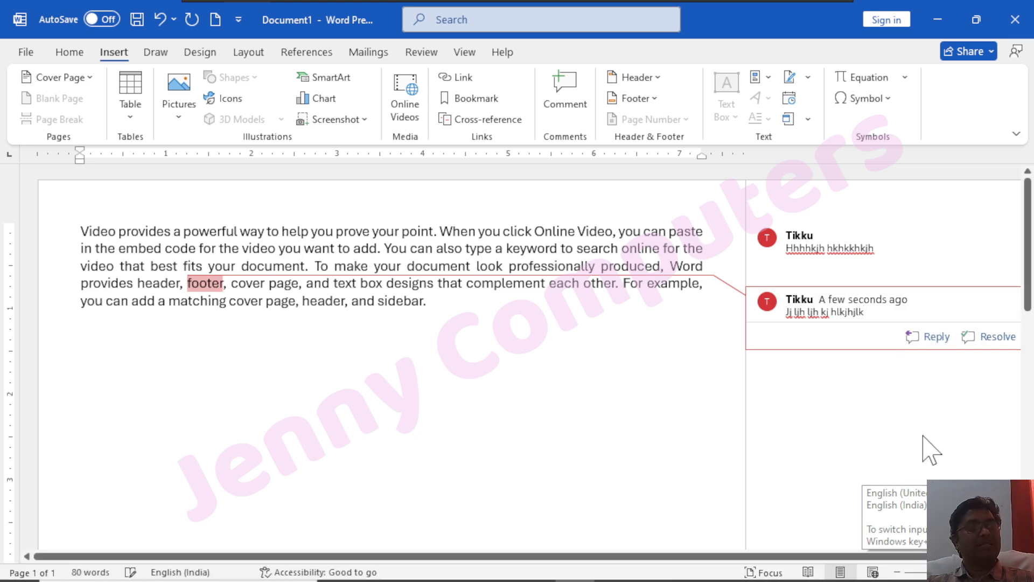
Reply to the footer comment with 'Hjhk kjhg jhgjgh kjhg'
mouse_move(857, 272)
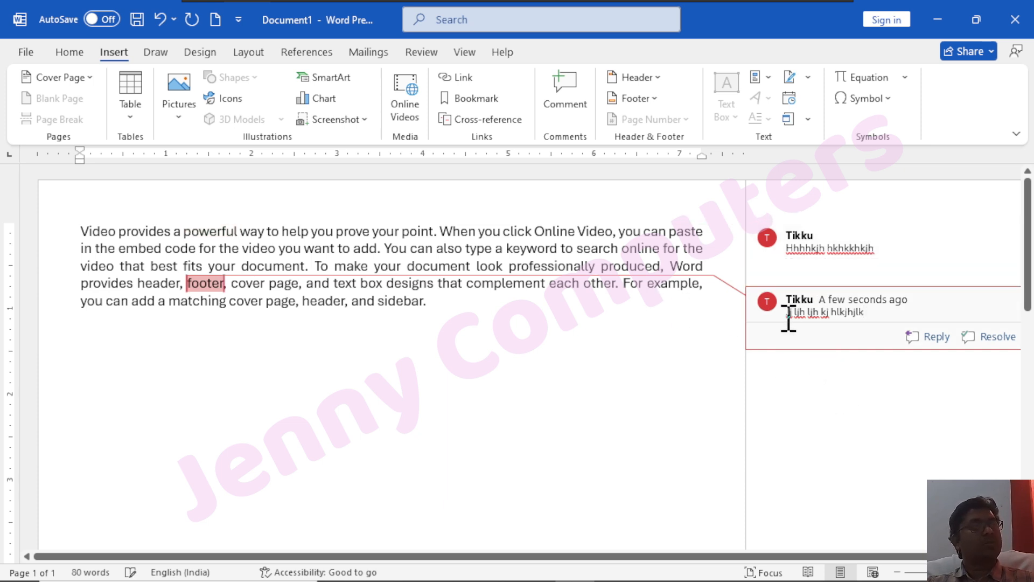
left_click(948, 350)
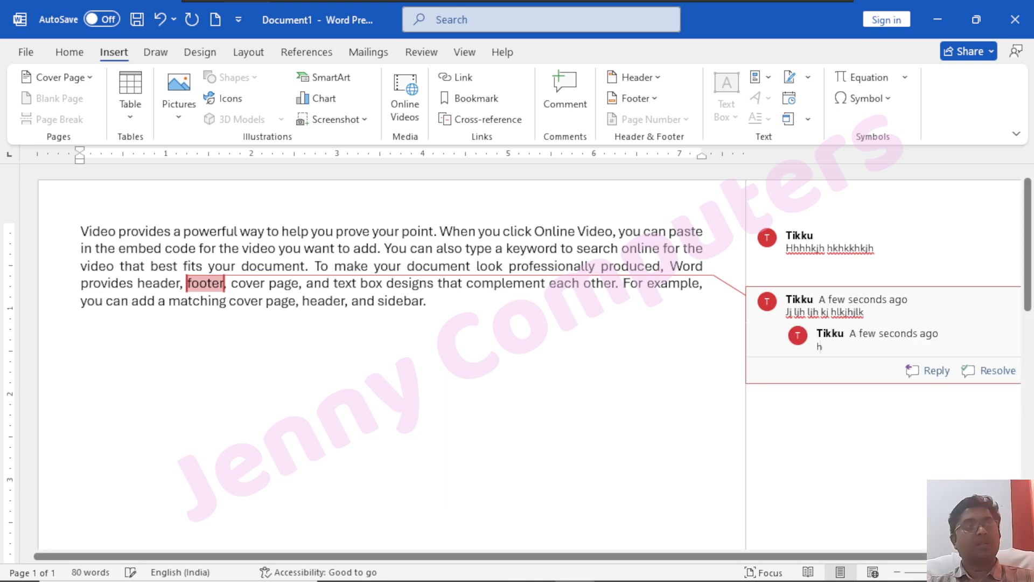
type("Hjhk kjhg jhgjgh kjhg")
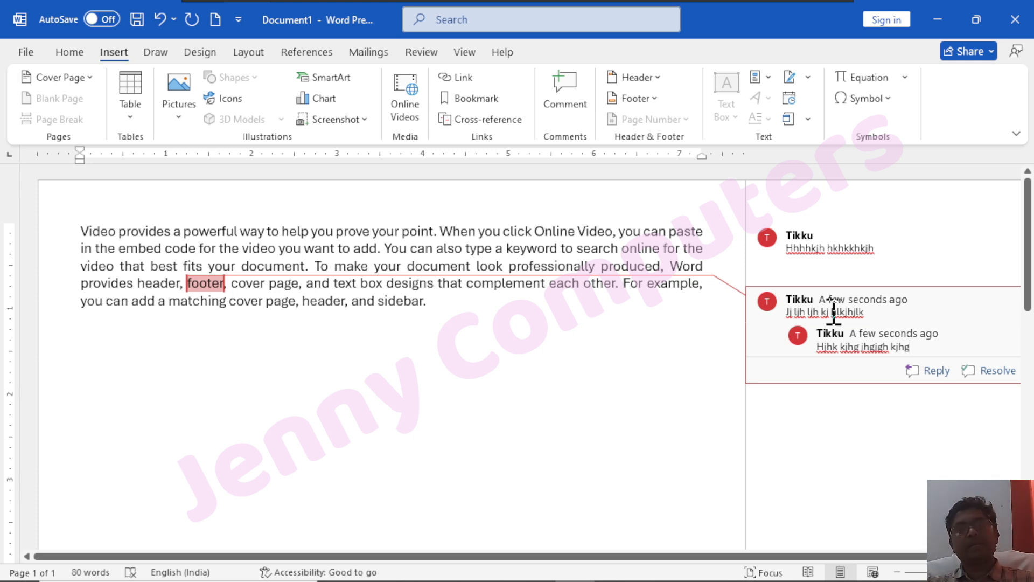
Resolve the 'footer' comment thread, then select the whole document body and delete it
left_click(997, 370)
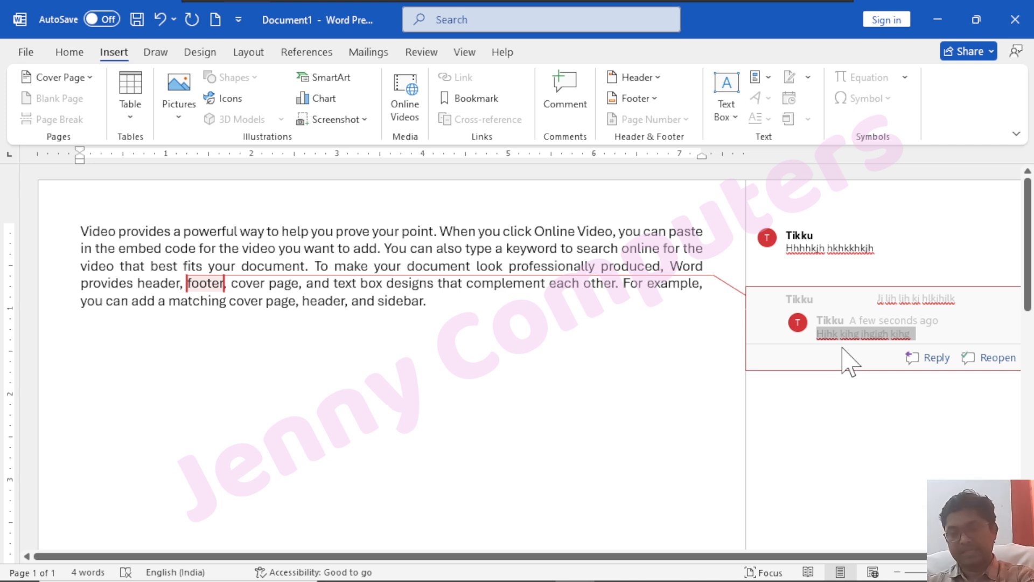
key("ctrl+a")
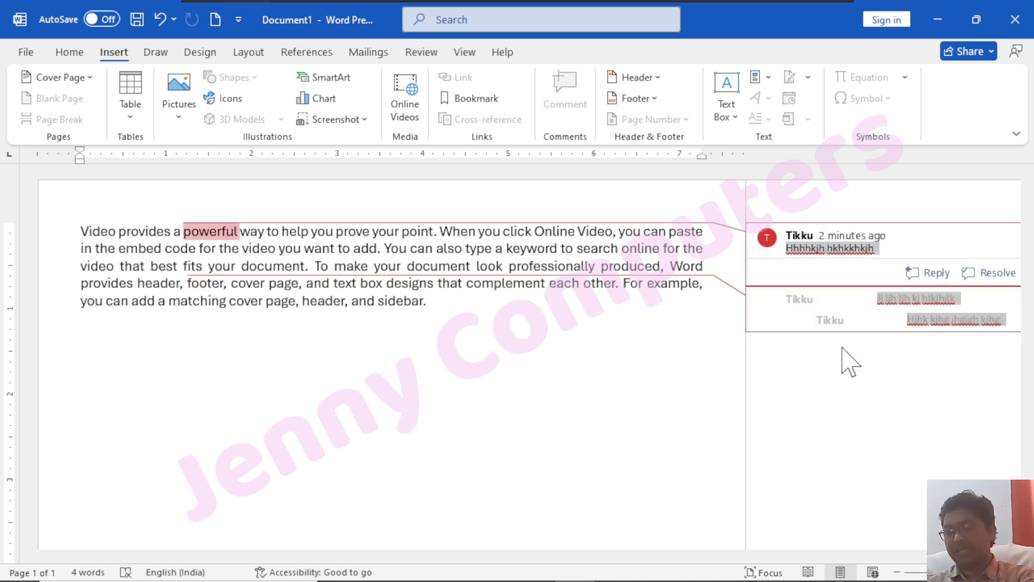
left_click(520, 313)
key("ctrl+a")
key("Delete")
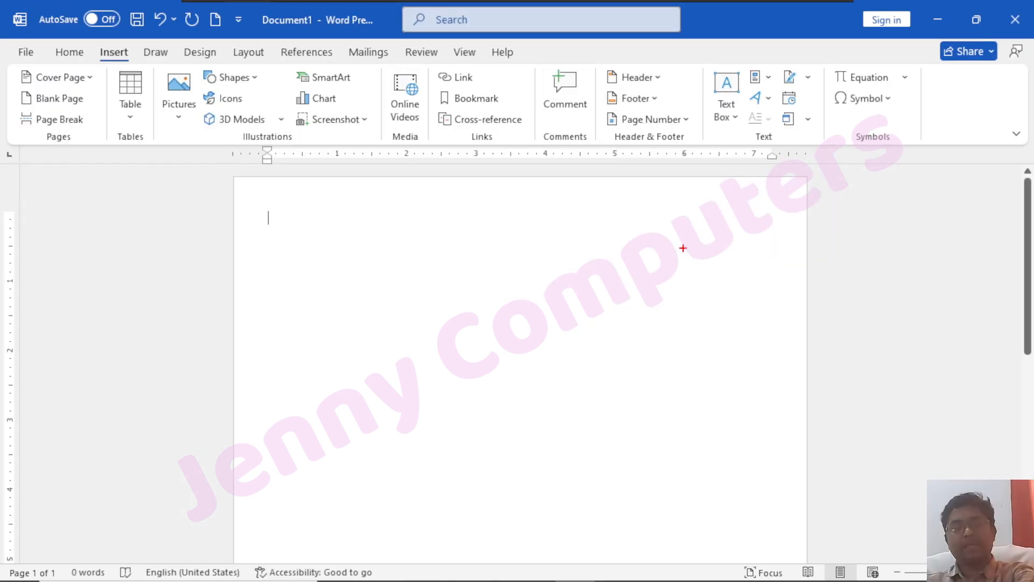
mouse_move(232, 179)
left_mouse_down()
mouse_move(249, 201)
mouse_move(607, 267)
mouse_move(817, 205)
left_mouse_up()
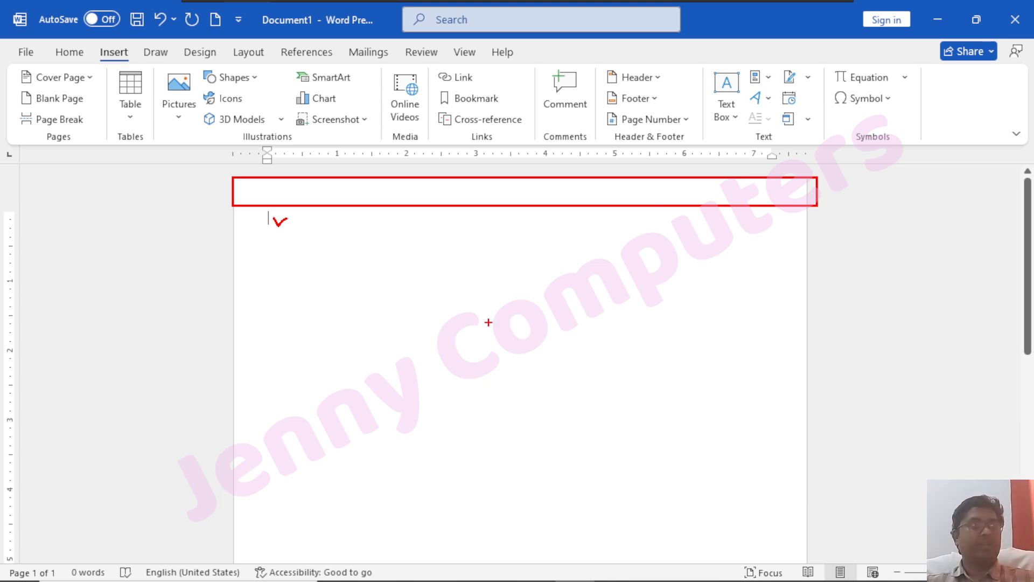
key("Escape")
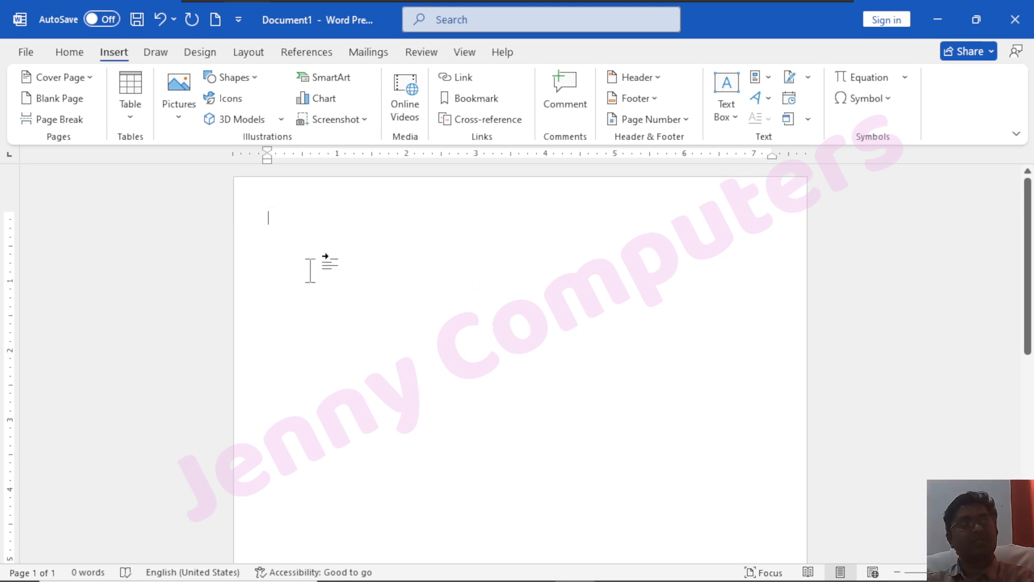
scroll(323, 302, "down", 10)
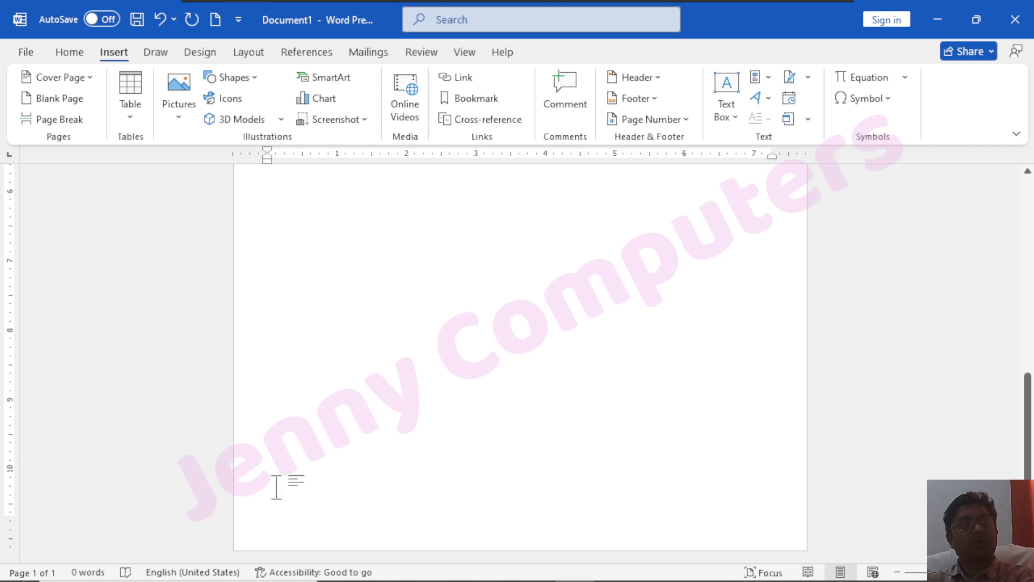
key("ctrl+2")
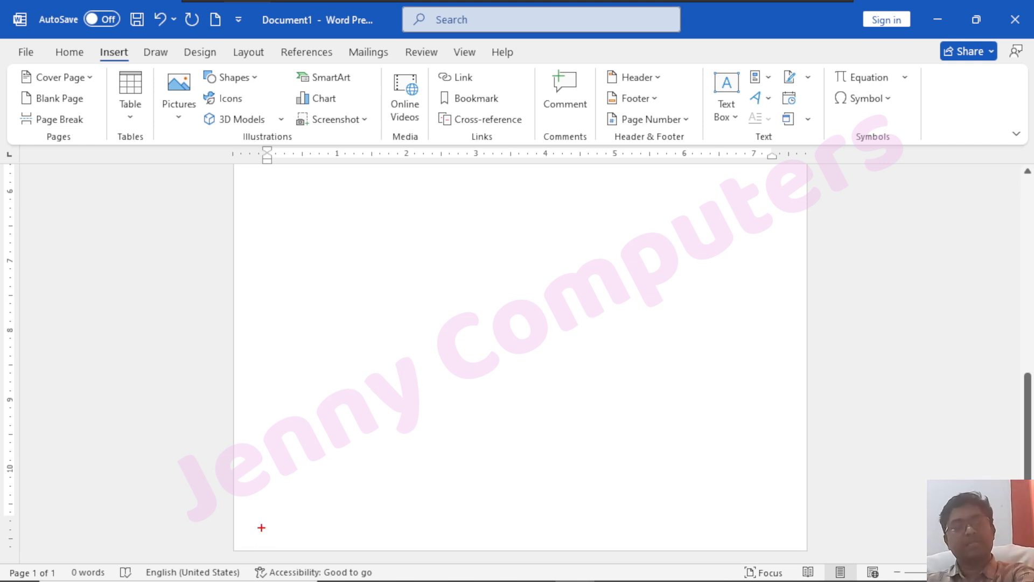
mouse_move(234, 517)
left_mouse_down()
mouse_move(370, 555)
mouse_move(780, 573)
mouse_move(819, 551)
mouse_move(804, 546)
left_mouse_up()
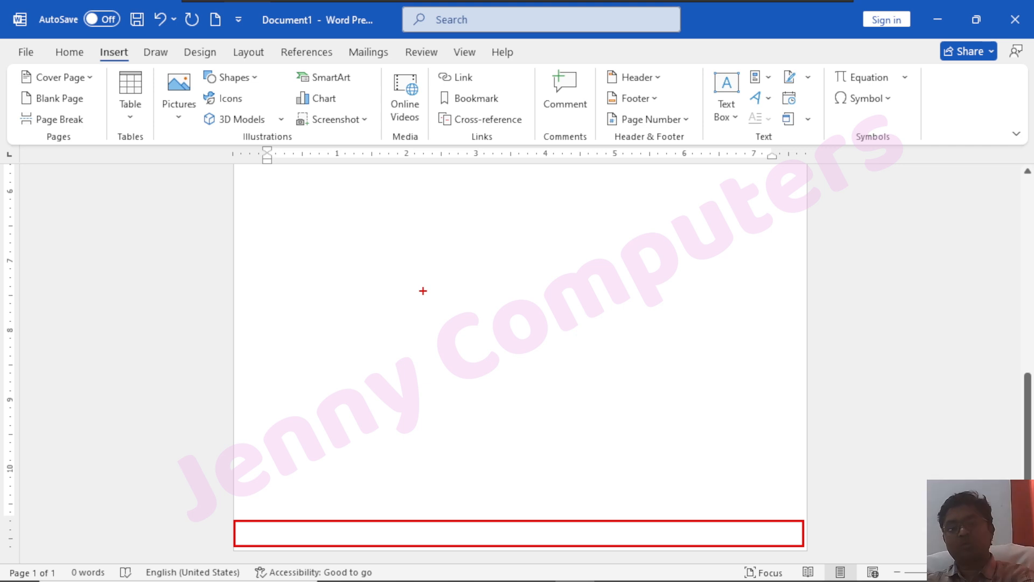
key("Escape")
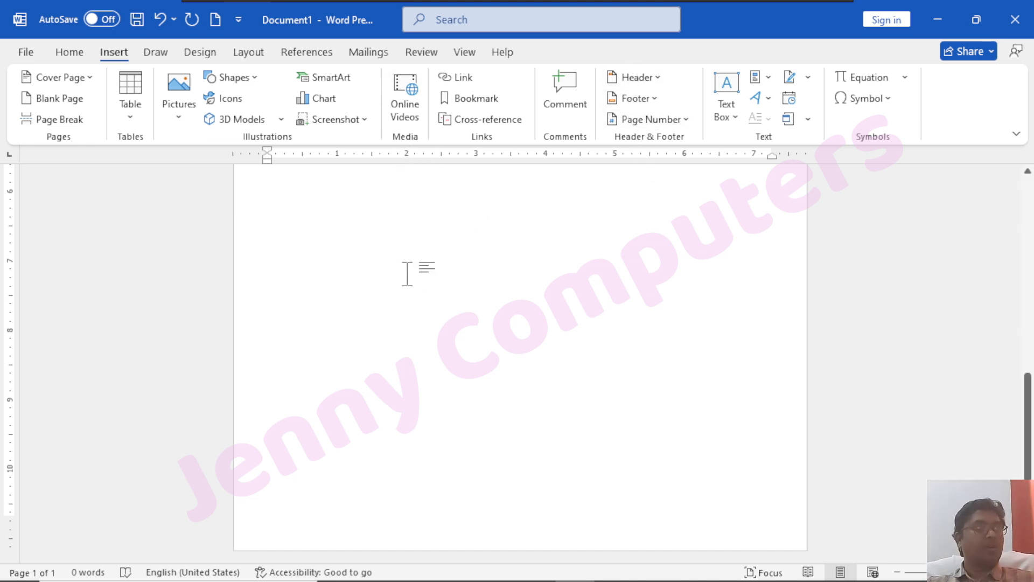
scroll(407, 273, "up", 10)
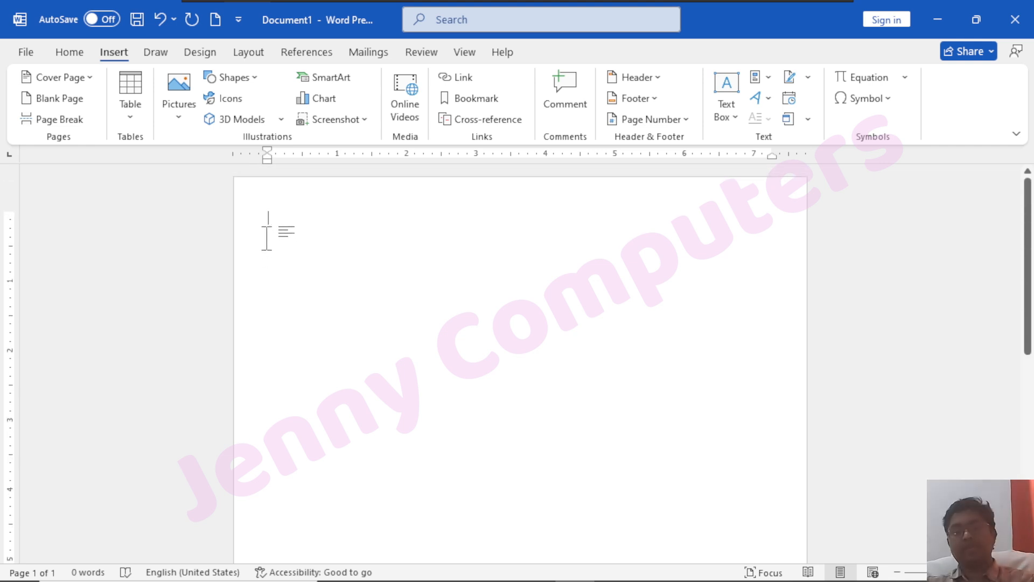
scroll(267, 238, "up", 5)
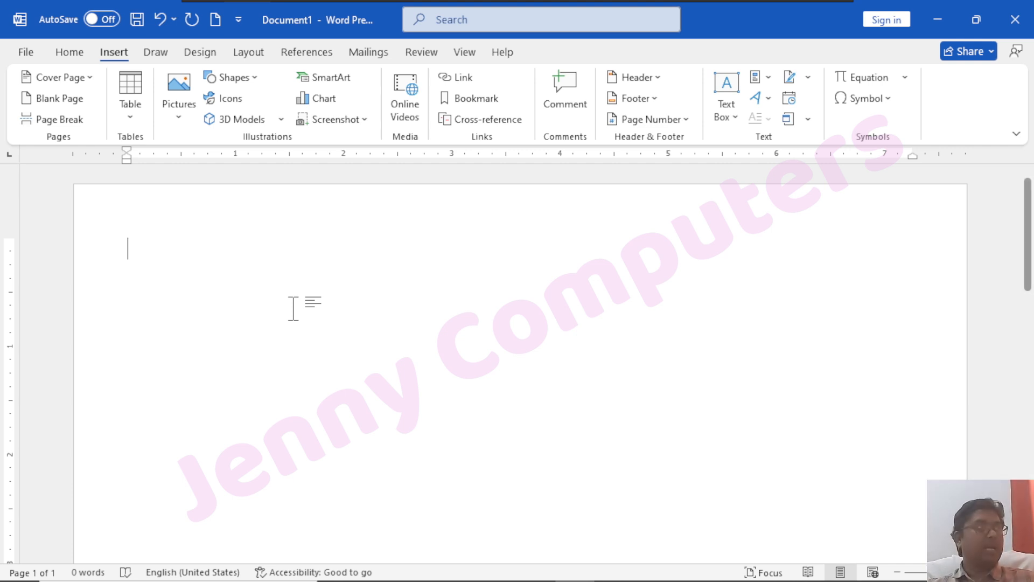
double_click(132, 209)
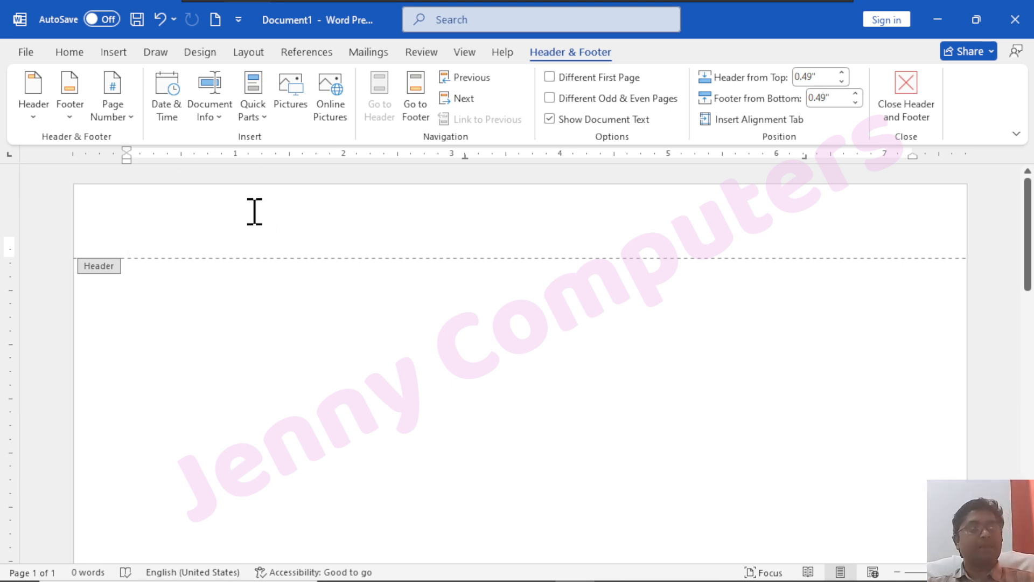
double_click(340, 426)
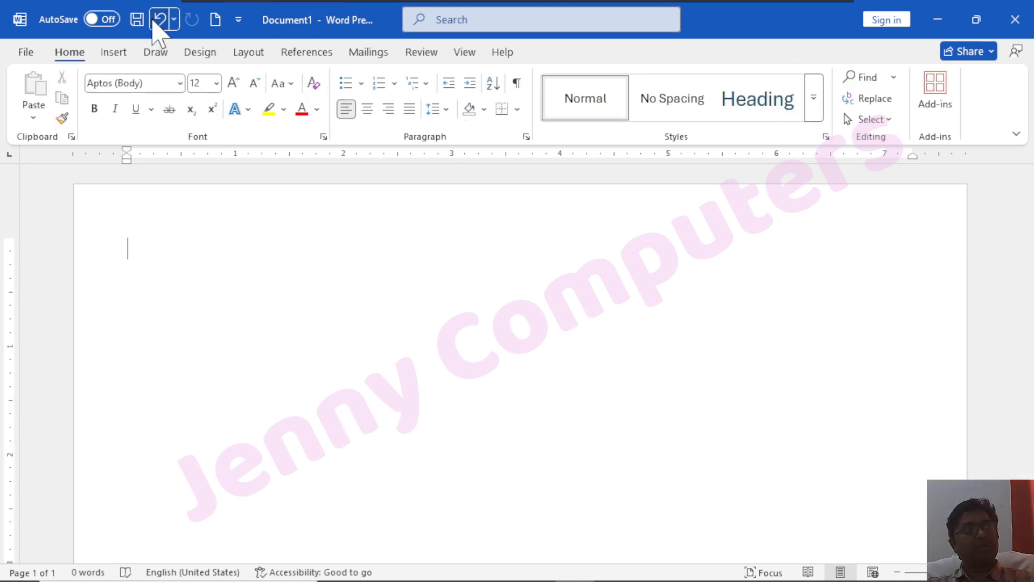
left_click(116, 53)
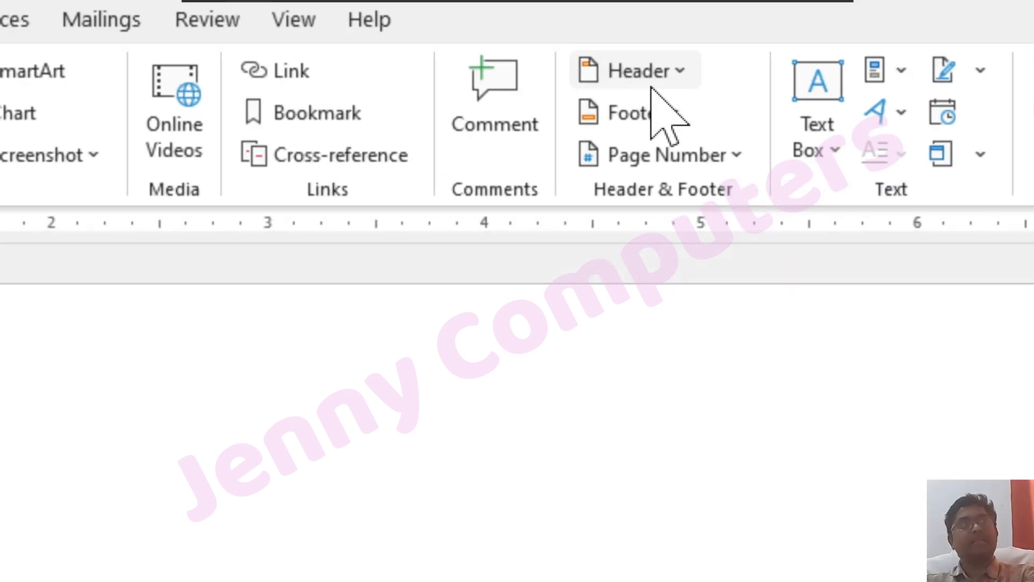
Browse the built-in header designs (Austin, Sideline, ViewMaster) and insert the Blank header
left_click(681, 87)
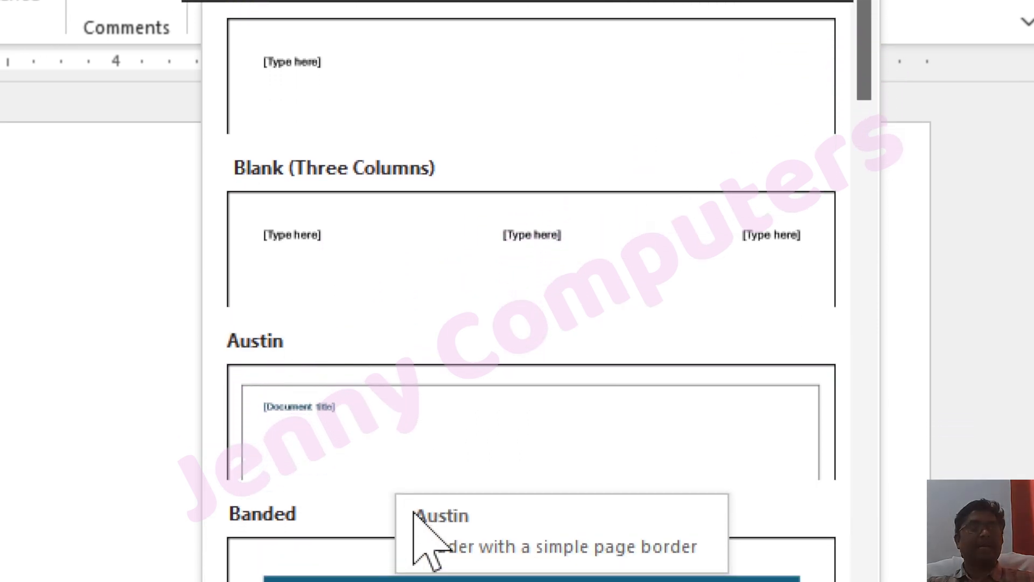
scroll(406, 510, "down", 3)
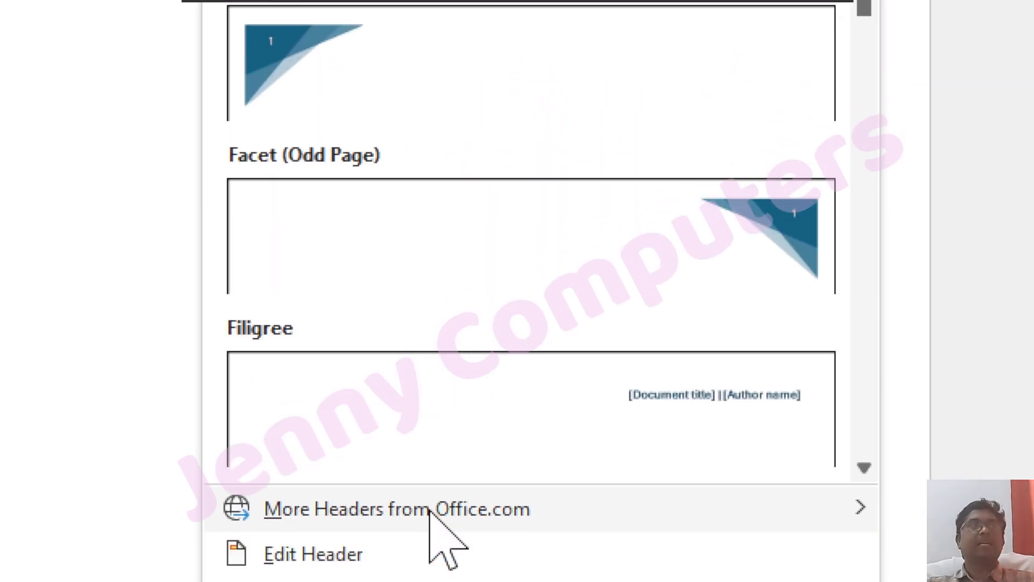
scroll(393, 329, "down", 5)
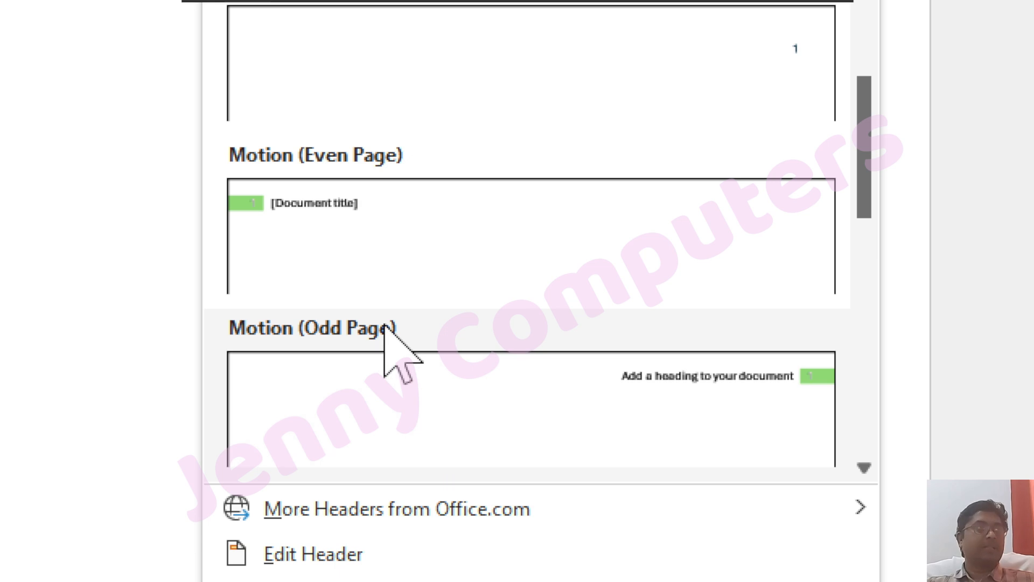
scroll(386, 317, "down", 5)
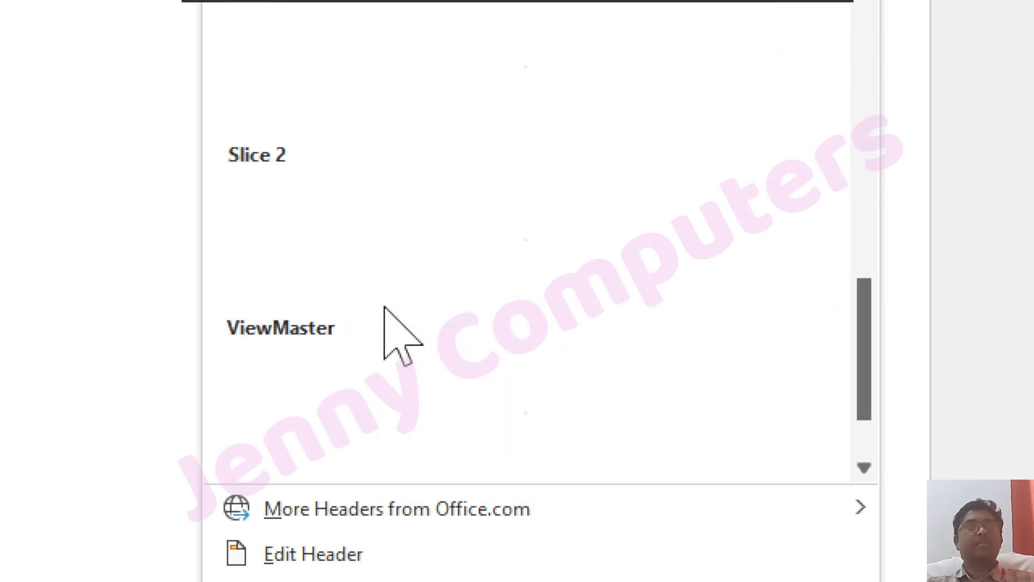
scroll(383, 310, "down", 1)
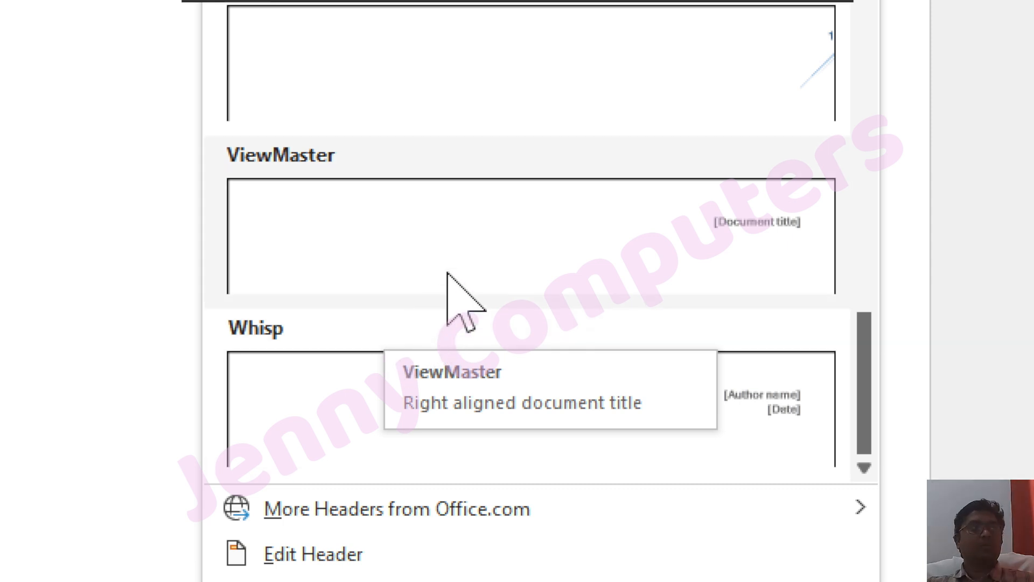
scroll(449, 307, "up", 4)
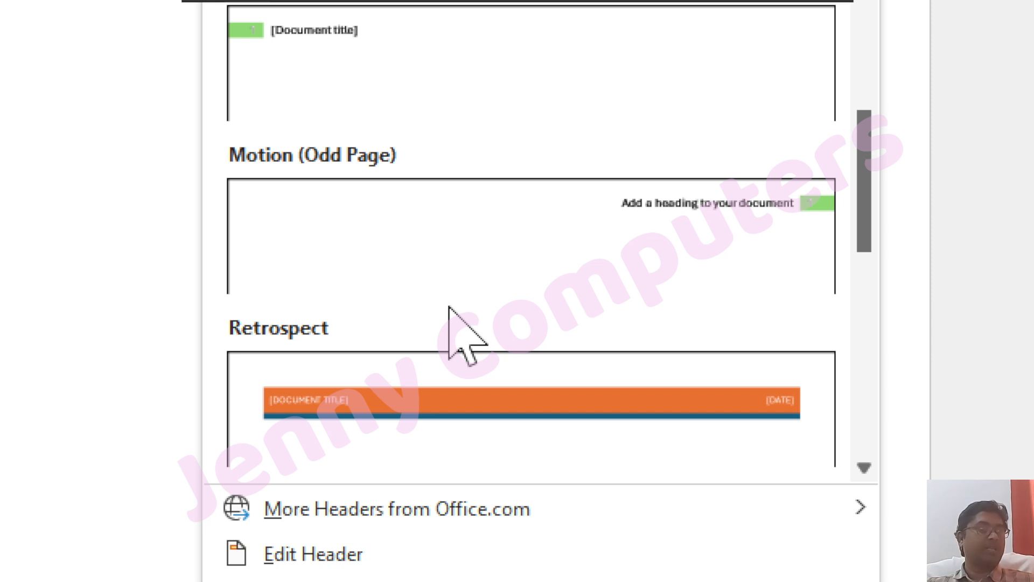
scroll(449, 307, "up", 9)
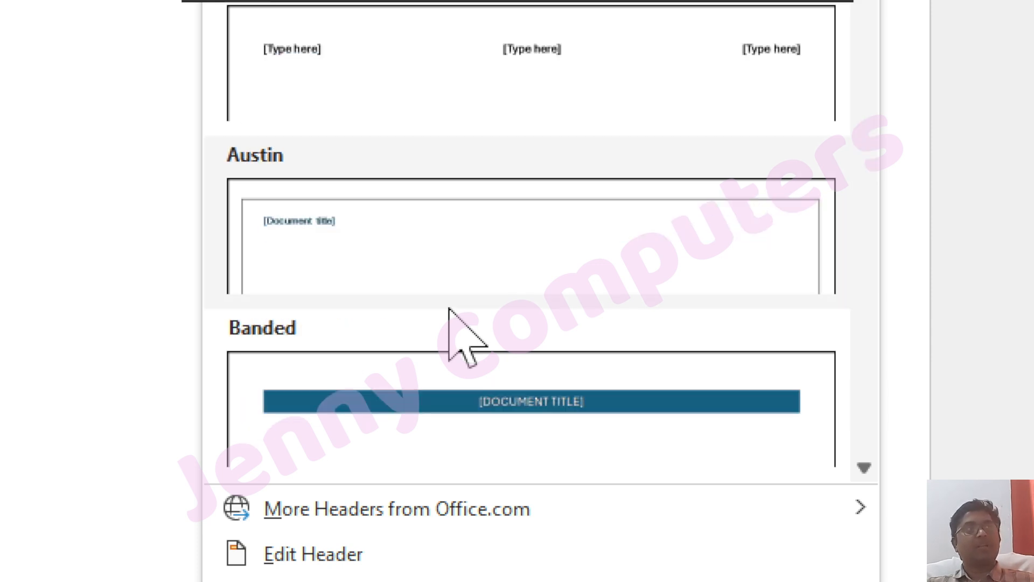
scroll(381, 104, "up", 5)
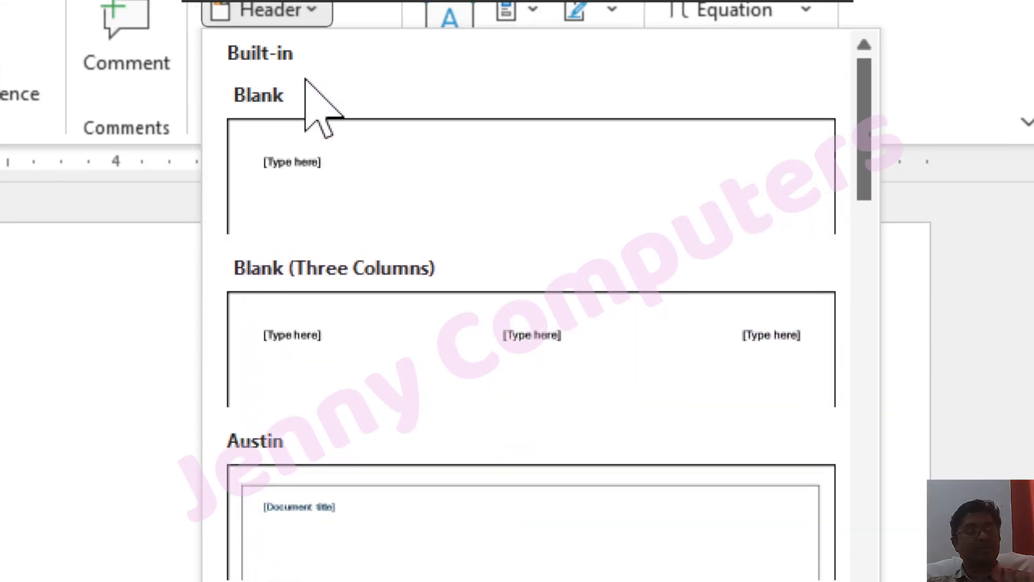
left_click(337, 178)
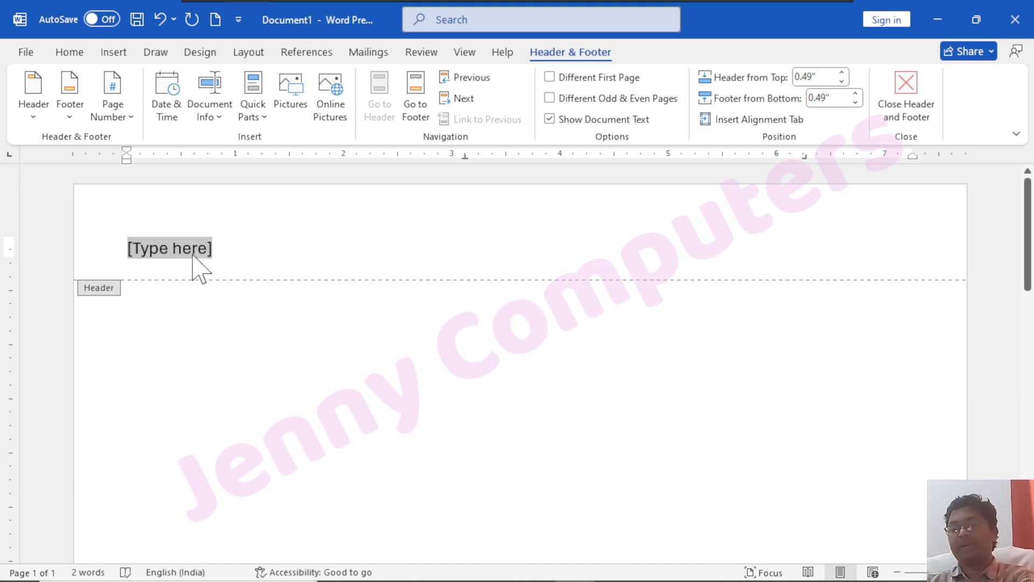
Enter 'Microsoft Office' as the header text and close header editing
type("Je")
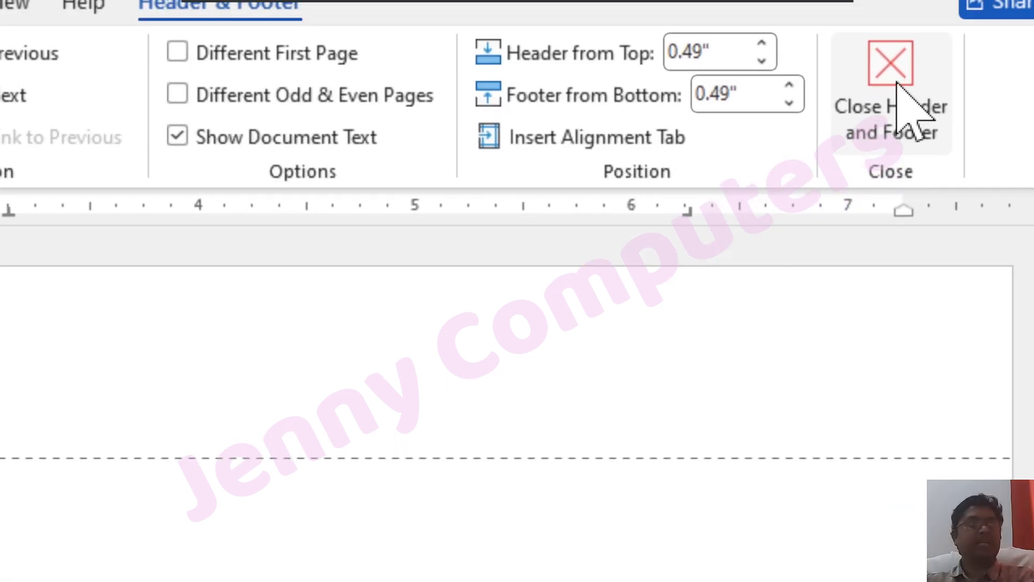
key("alt+F4")
key("Escape")
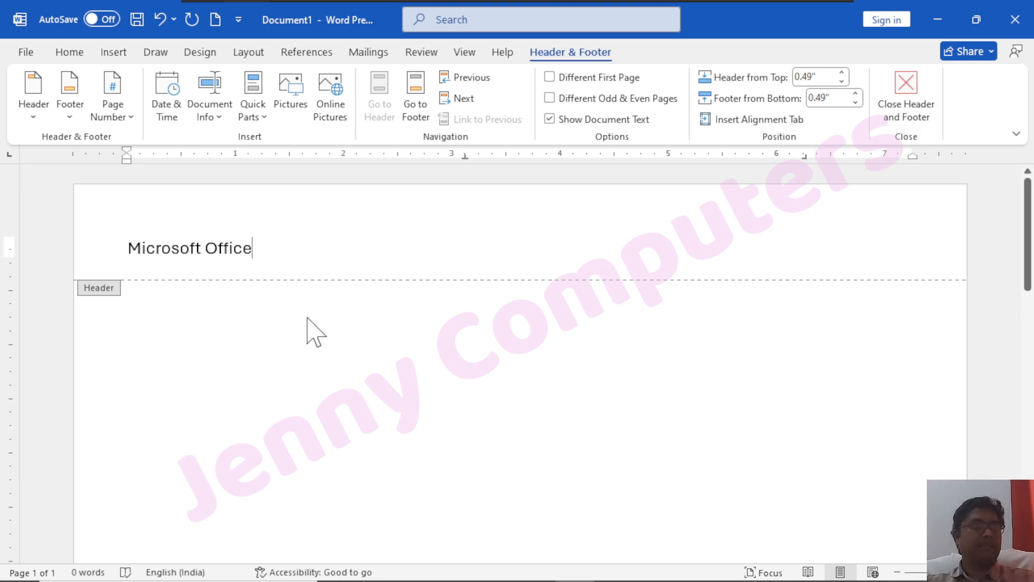
left_click(907, 110)
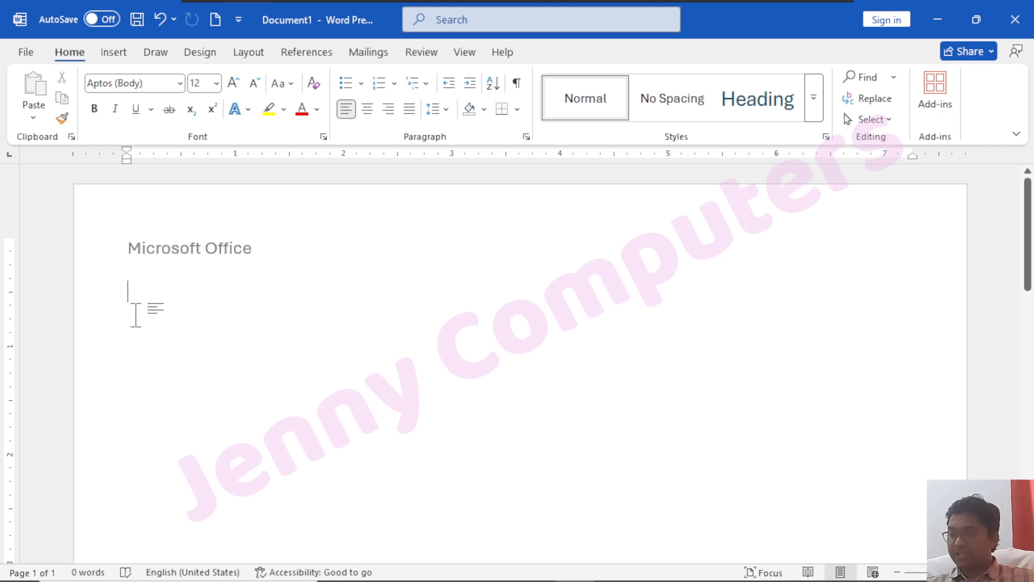
Add blank lines in the body and insert a blank page, giving two pages
key("Return")
key("Return")
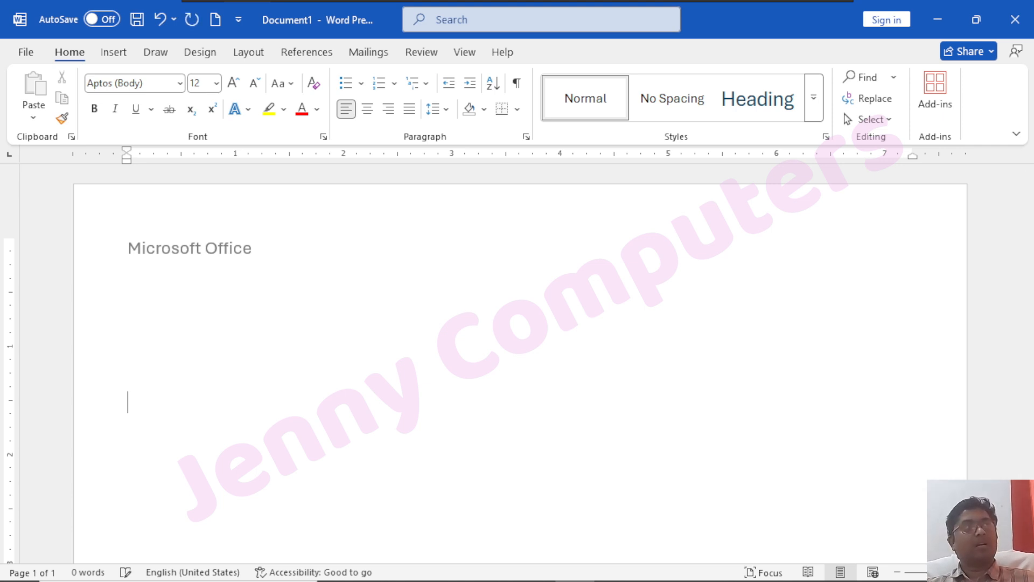
left_click(113, 51)
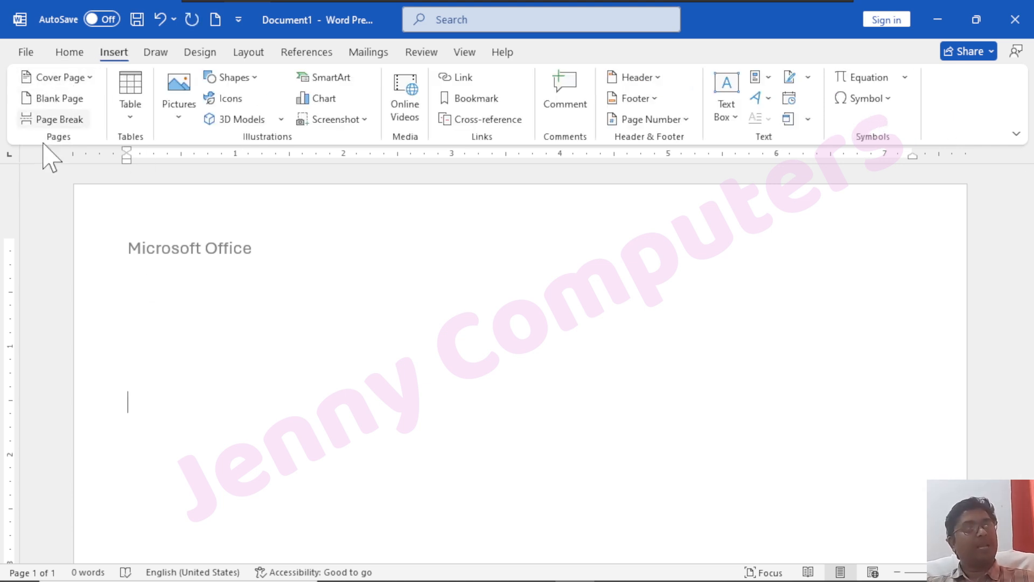
left_click(63, 102)
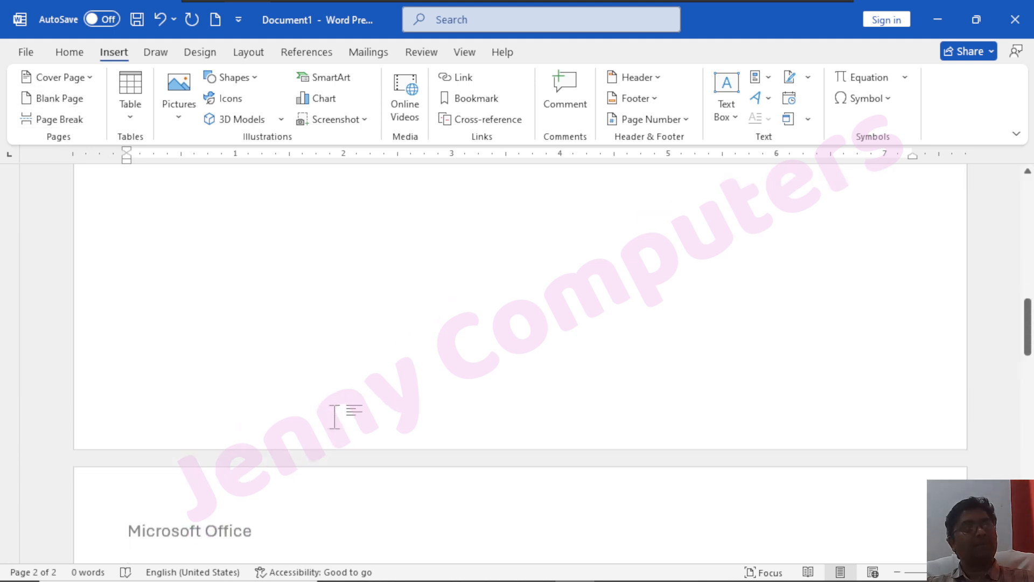
Insert a page break and one more blank page, bringing the document to four pages
scroll(324, 334, "up", 3)
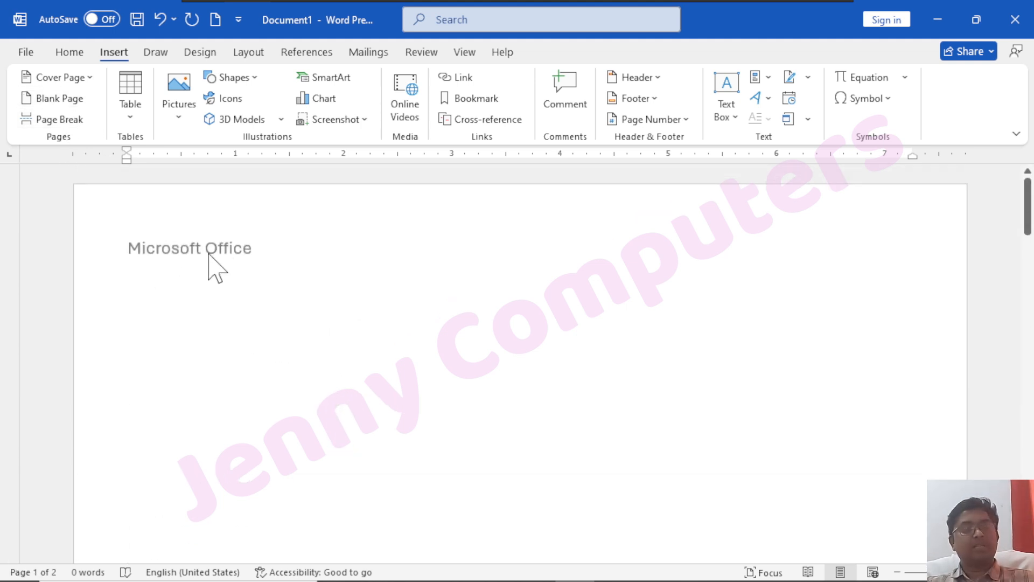
scroll(237, 269, "down", 10)
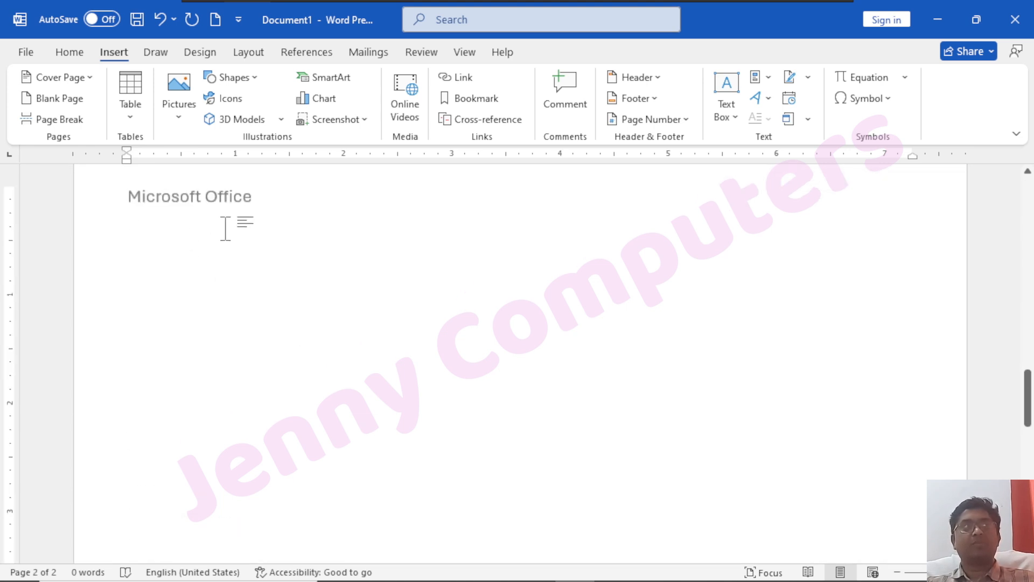
left_click(63, 118)
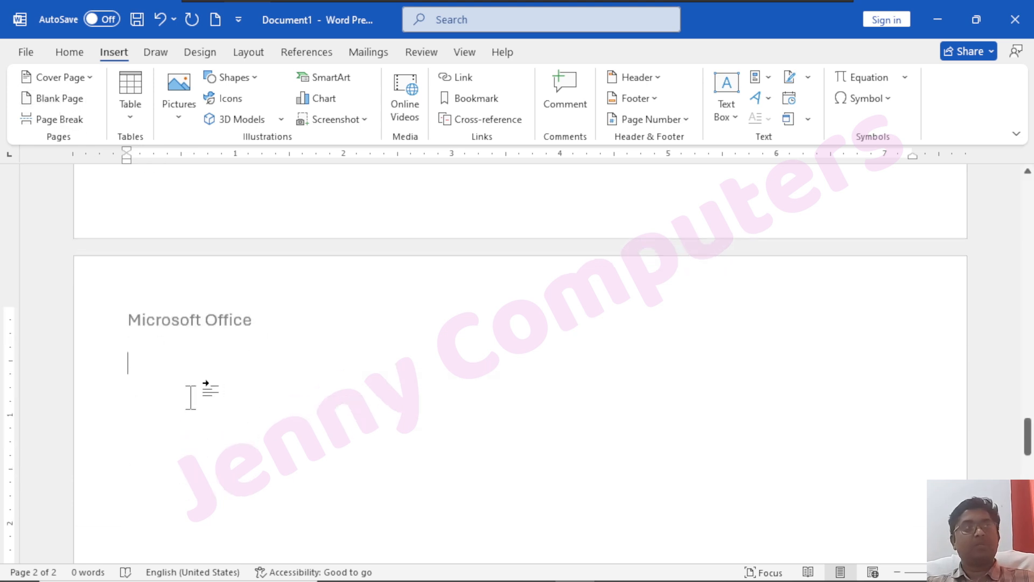
left_click(63, 98)
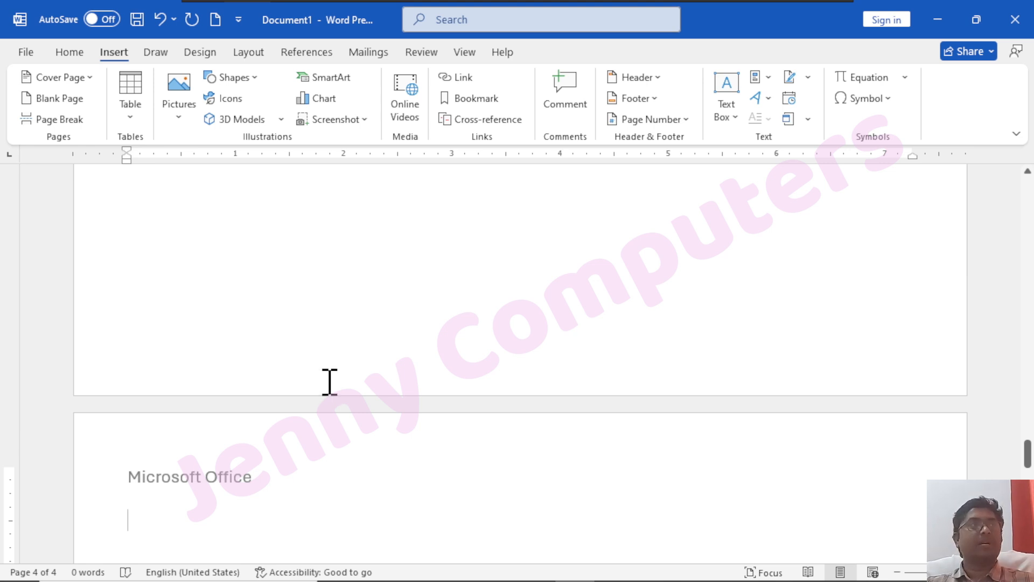
scroll(332, 353, "up", 15)
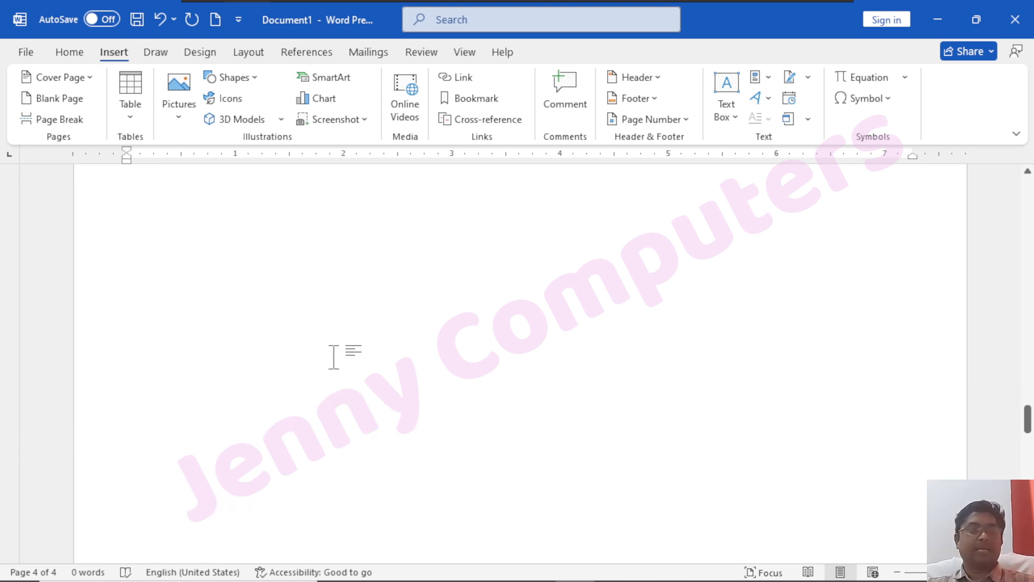
scroll(334, 355, "up", 20)
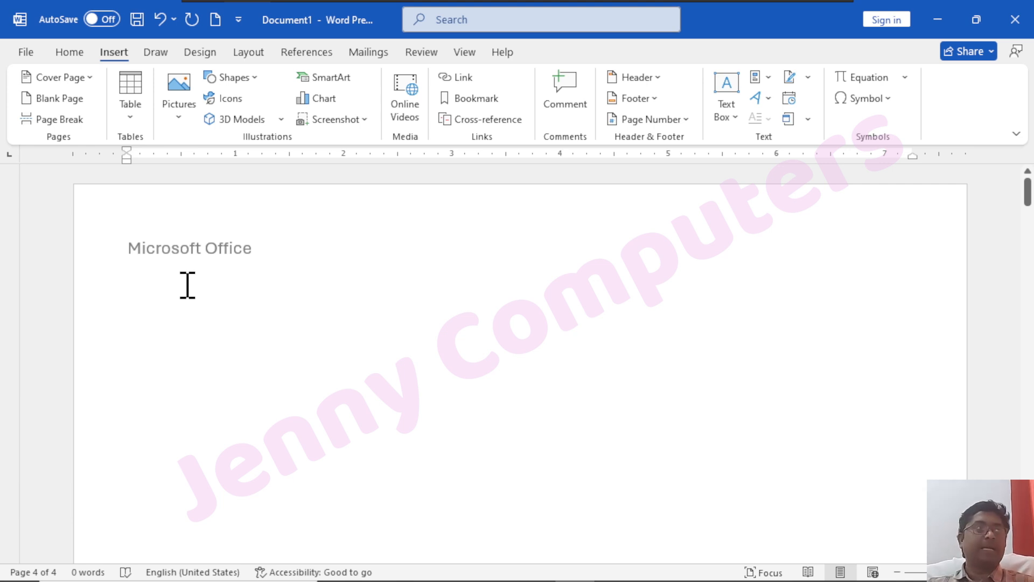
Generate sample text with =rand(1,2) below the header, producing an 80-word paragraph
left_click(190, 320)
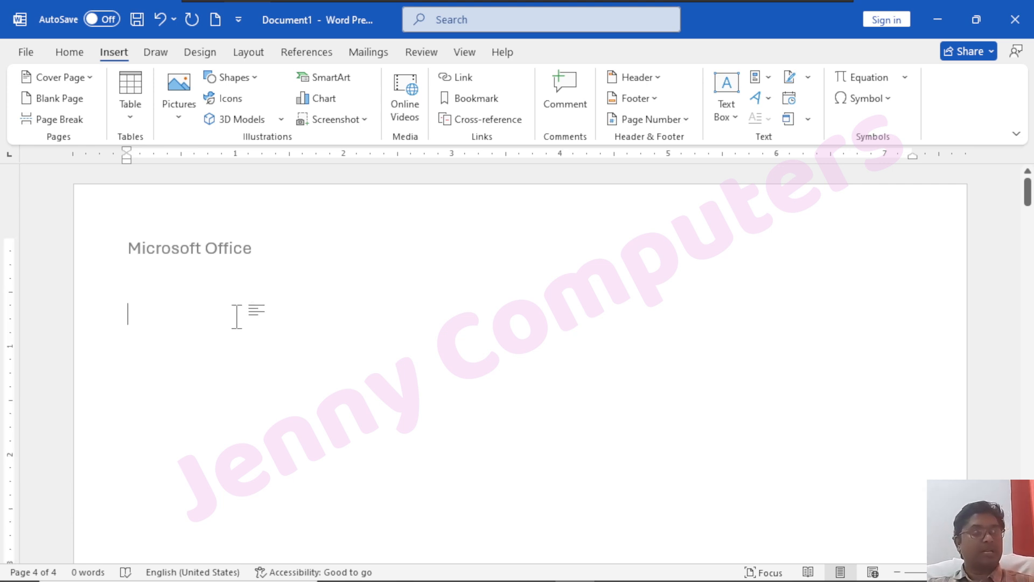
type("=rand(1")
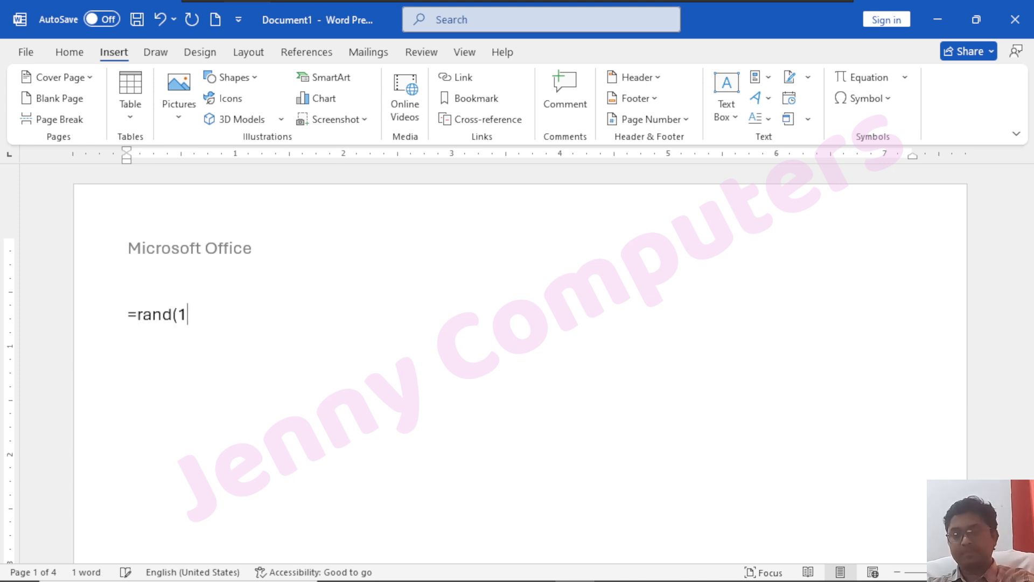
type(",2")
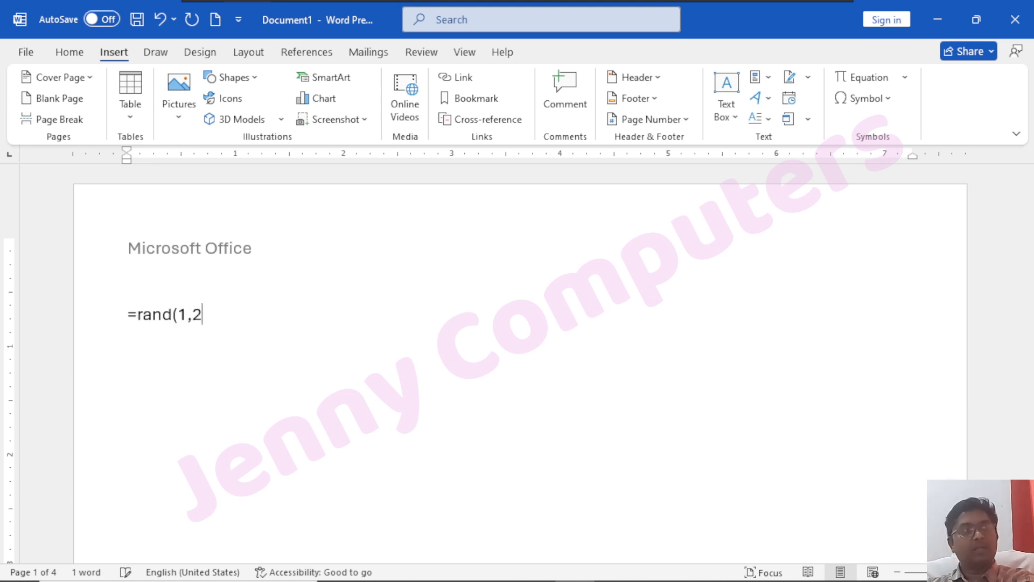
type("))")
key("Return")
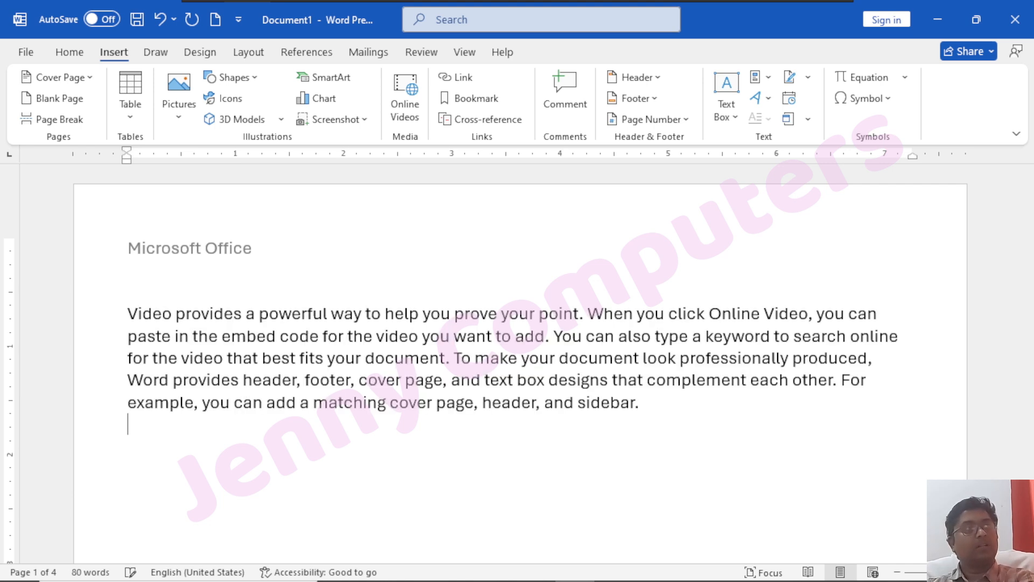
scroll(166, 305, "up", 9)
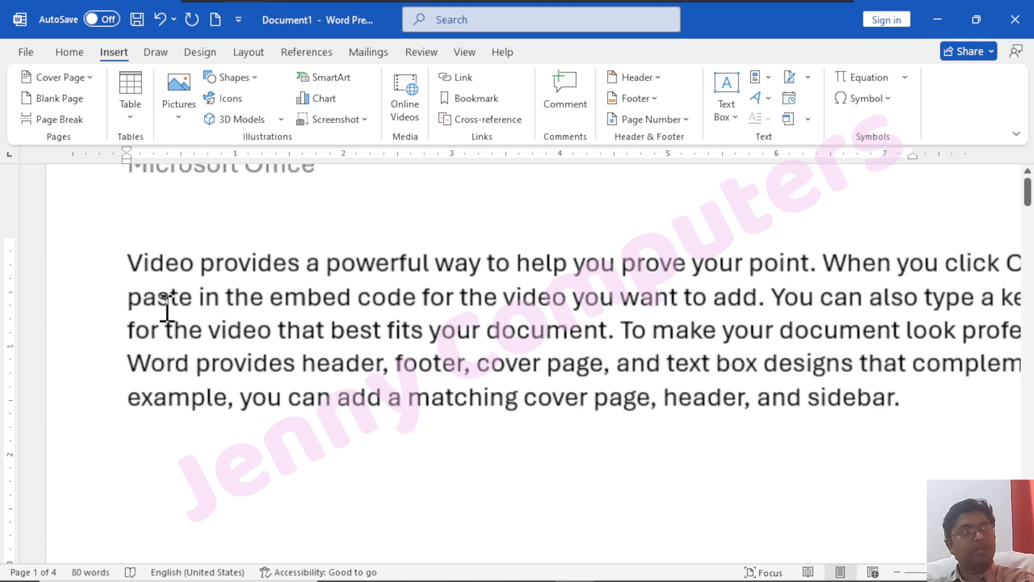
scroll(224, 292, "up", 3)
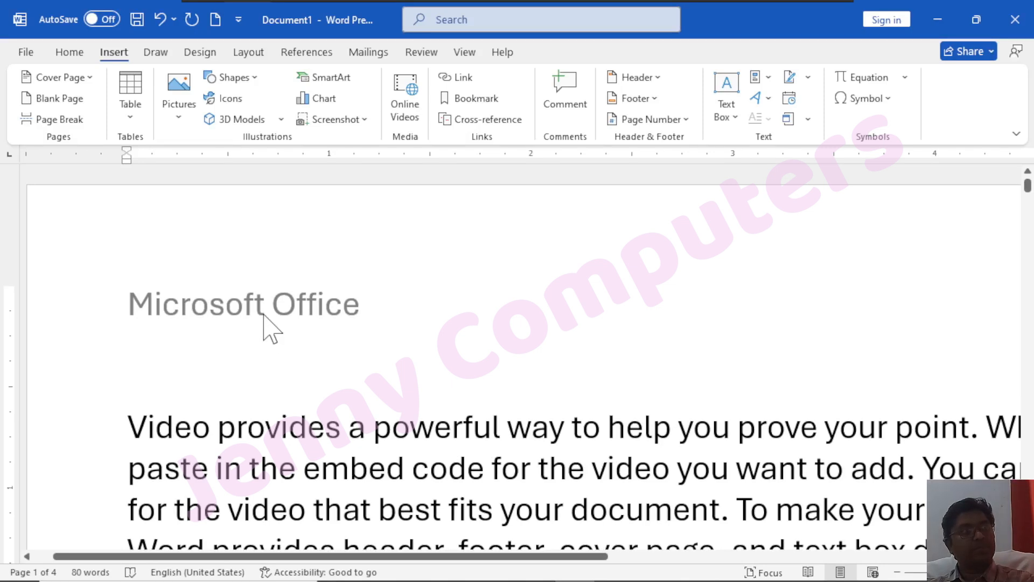
scroll(259, 418, "up", 4)
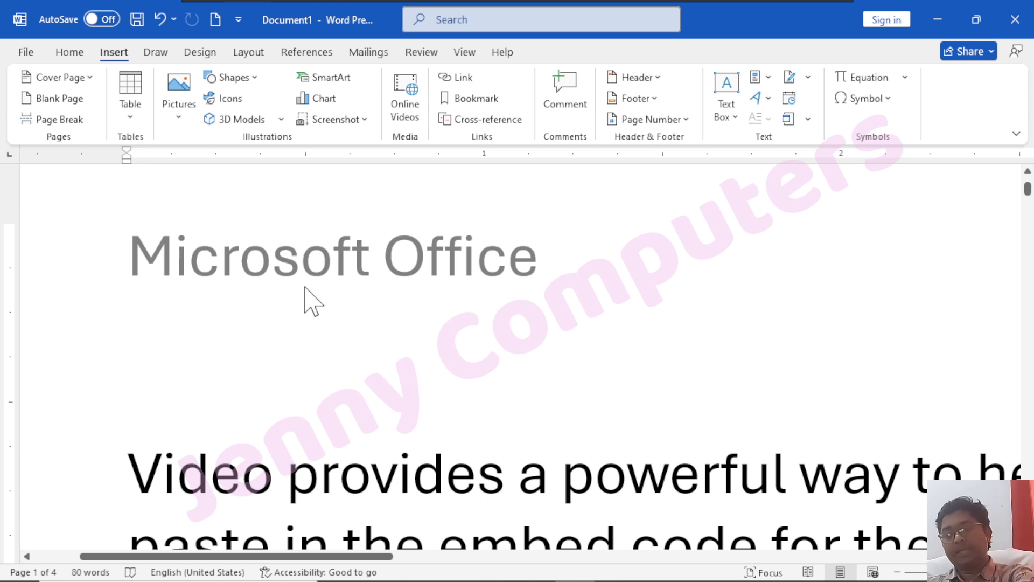
scroll(330, 340, "down", 6, "ctrl")
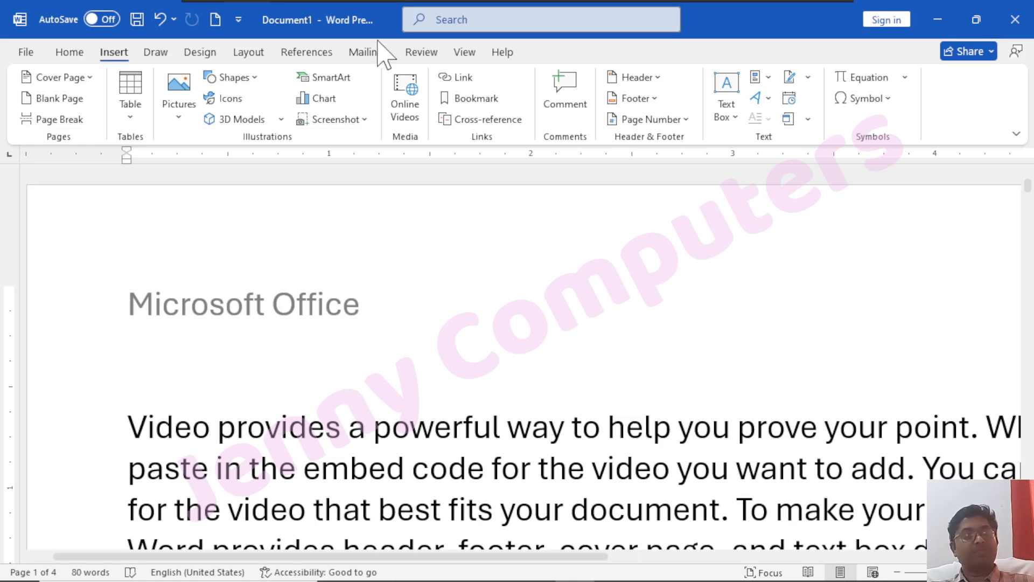
Enter editing mode for the 'Microsoft Office' header and place the cursor after its text
left_click(664, 82)
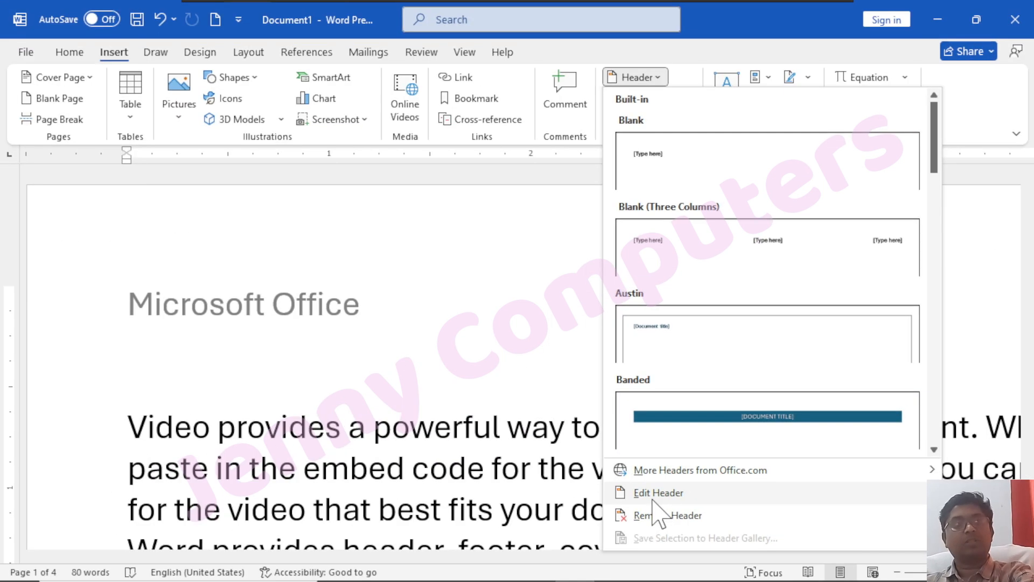
left_click(324, 264)
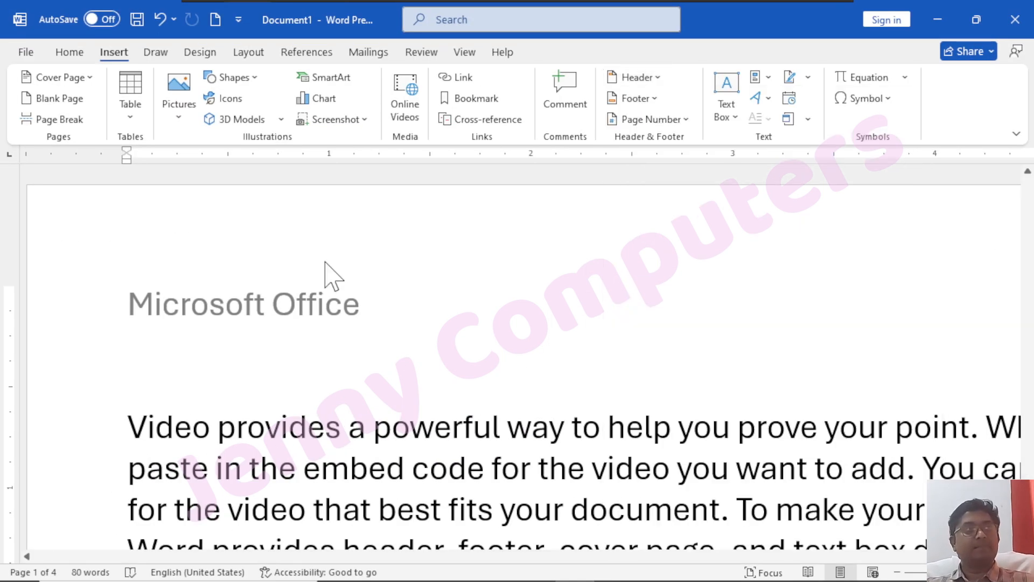
double_click(356, 276)
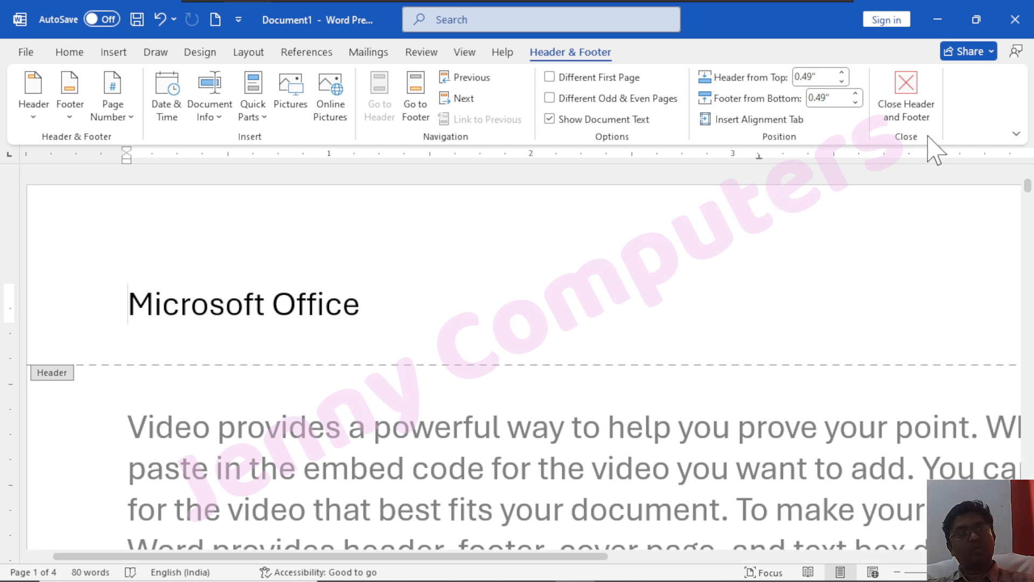
scroll(407, 469, "down", 3)
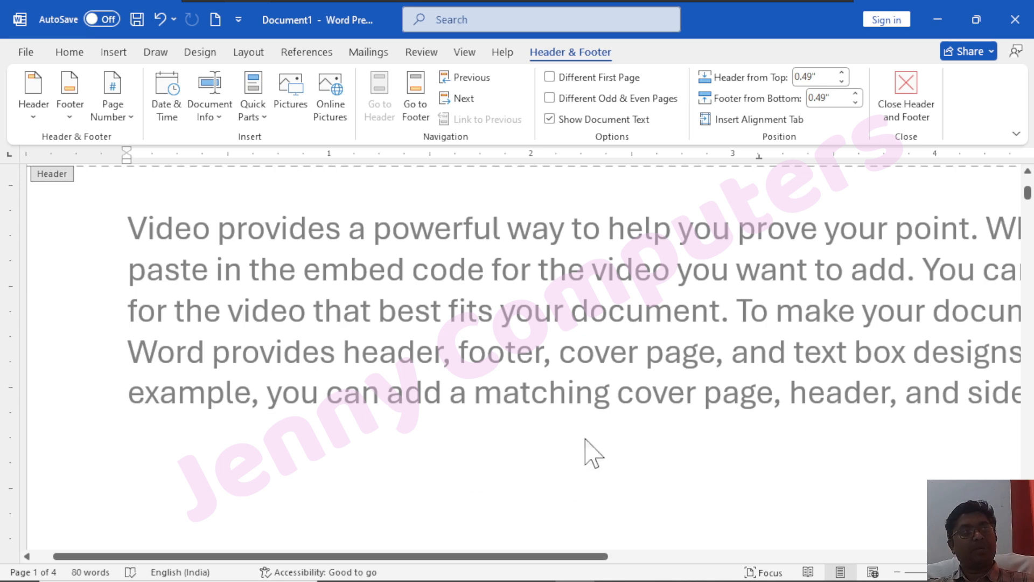
double_click(412, 324)
scroll(282, 177, "up", 3)
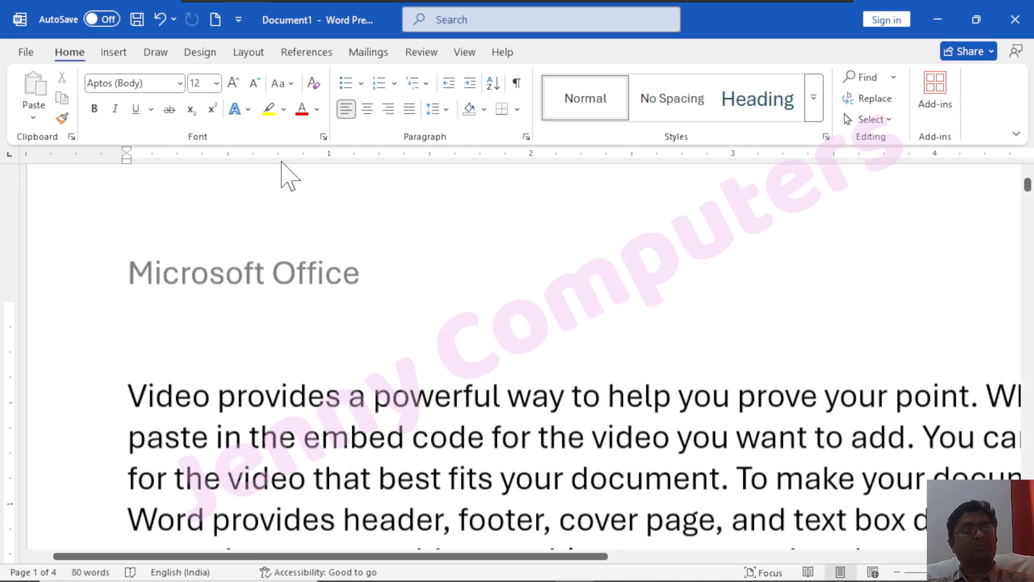
mouse_move(493, 572)
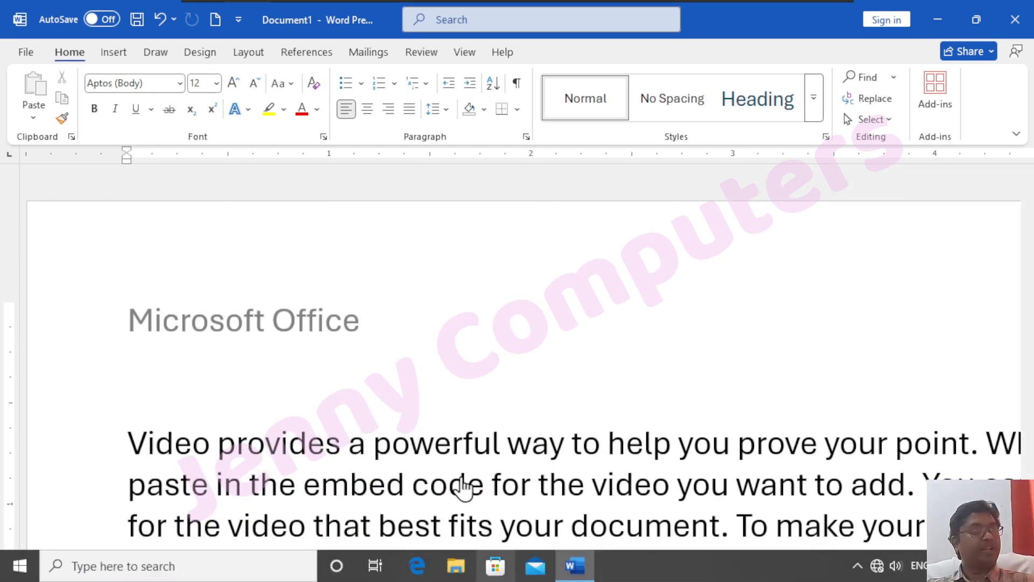
left_click(384, 326)
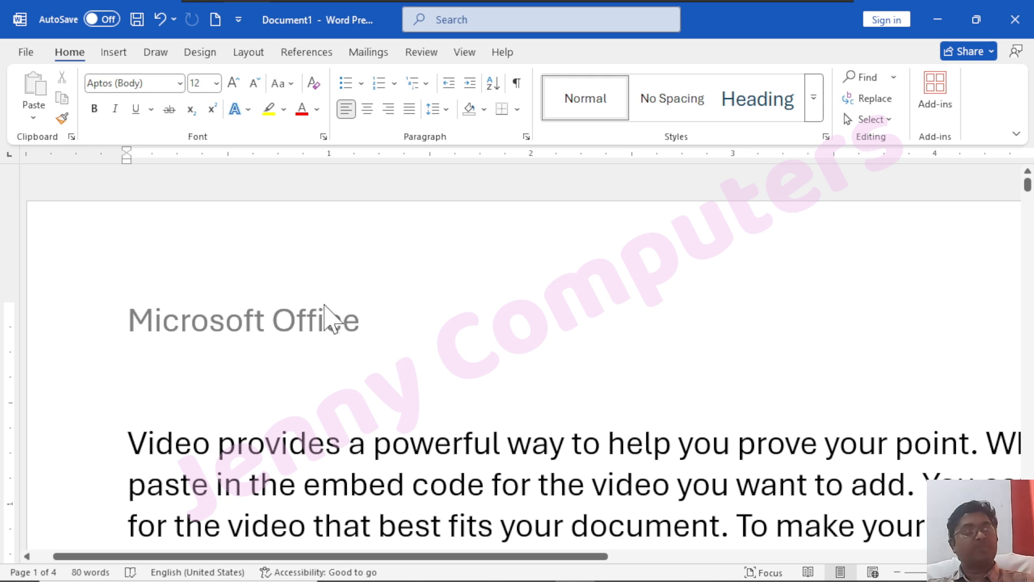
double_click(350, 329)
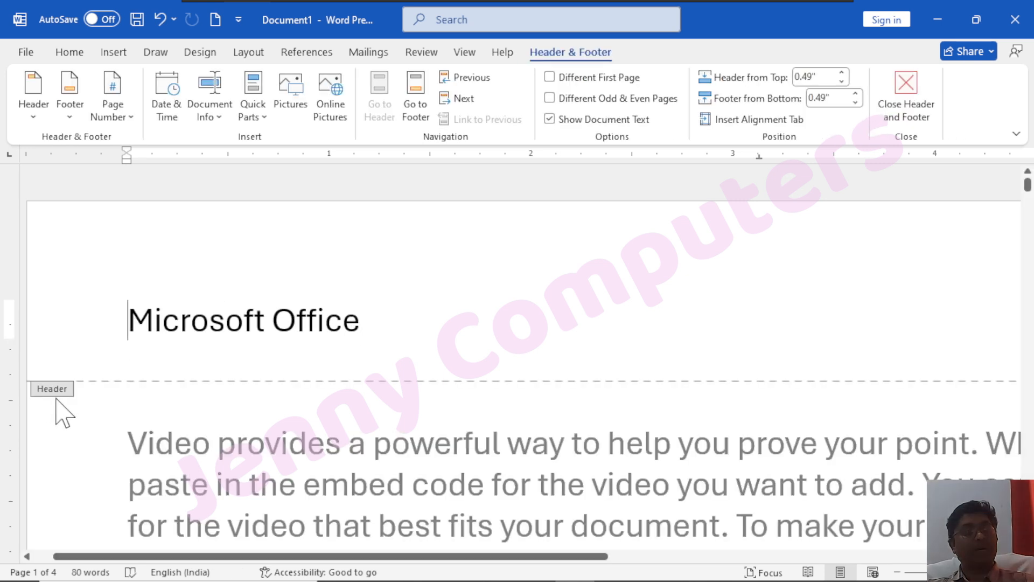
scroll(67, 400, "down", 1, "ctrl")
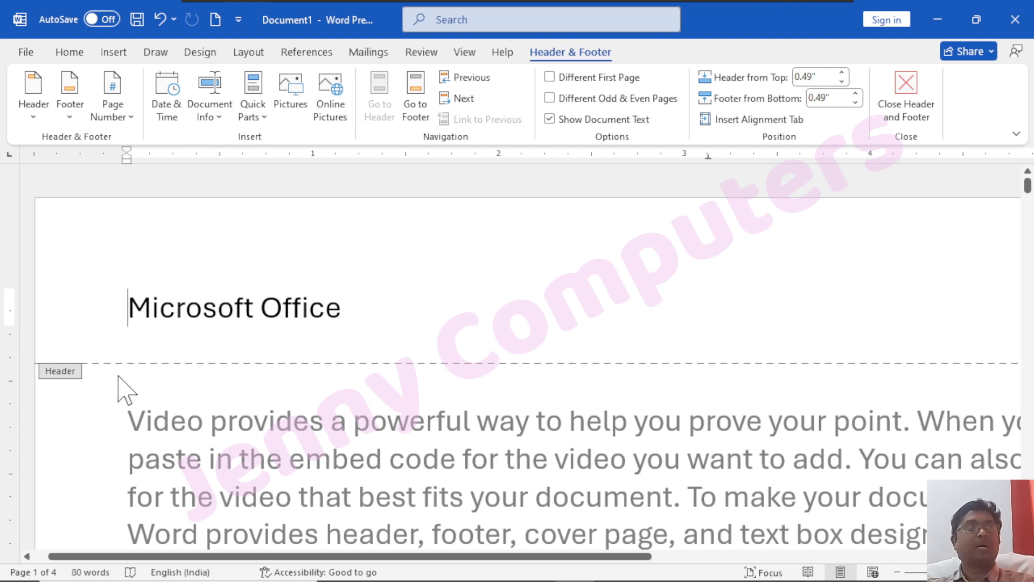
left_click(345, 322)
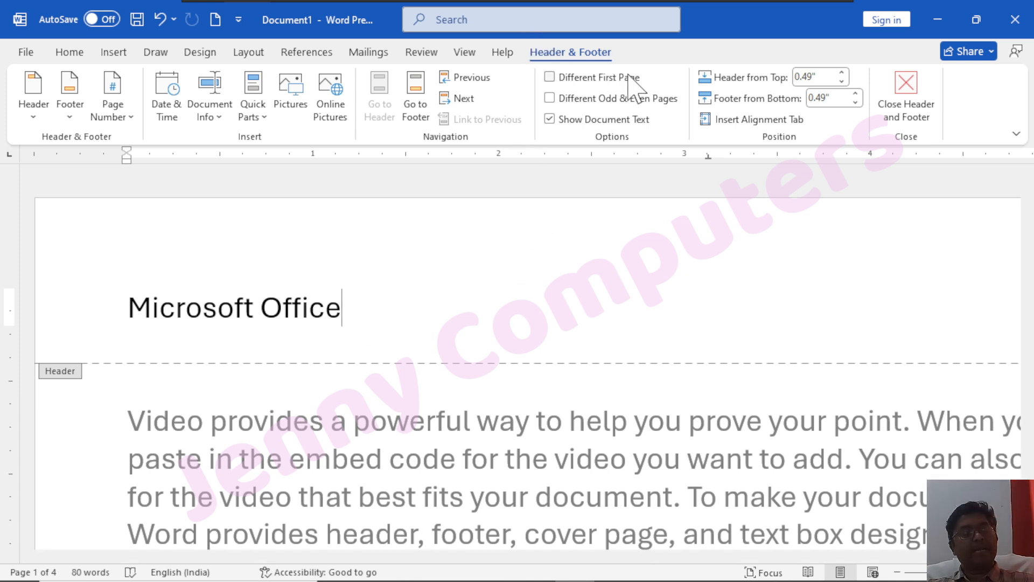
left_click(33, 120)
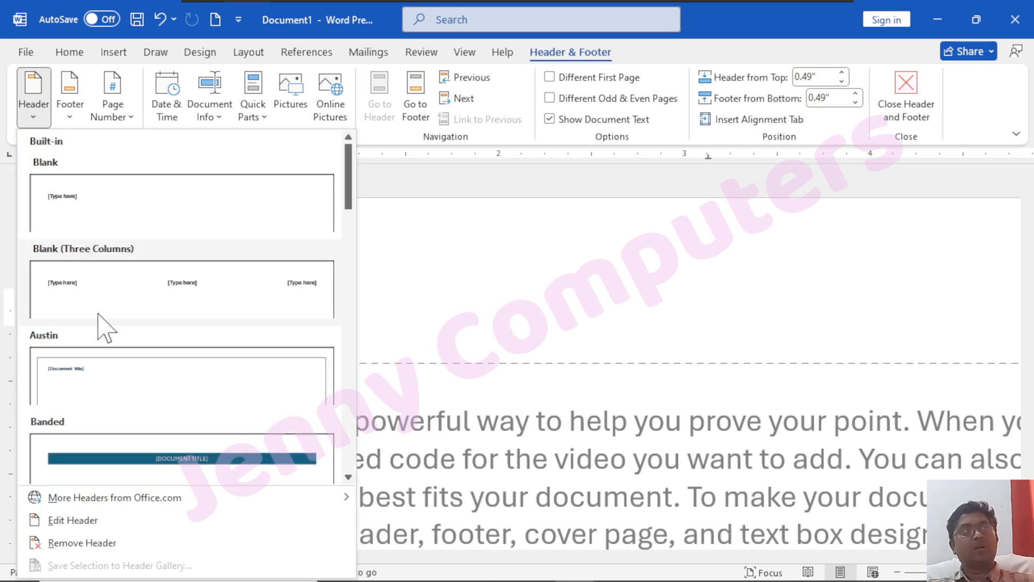
scroll(120, 443, "down", 10)
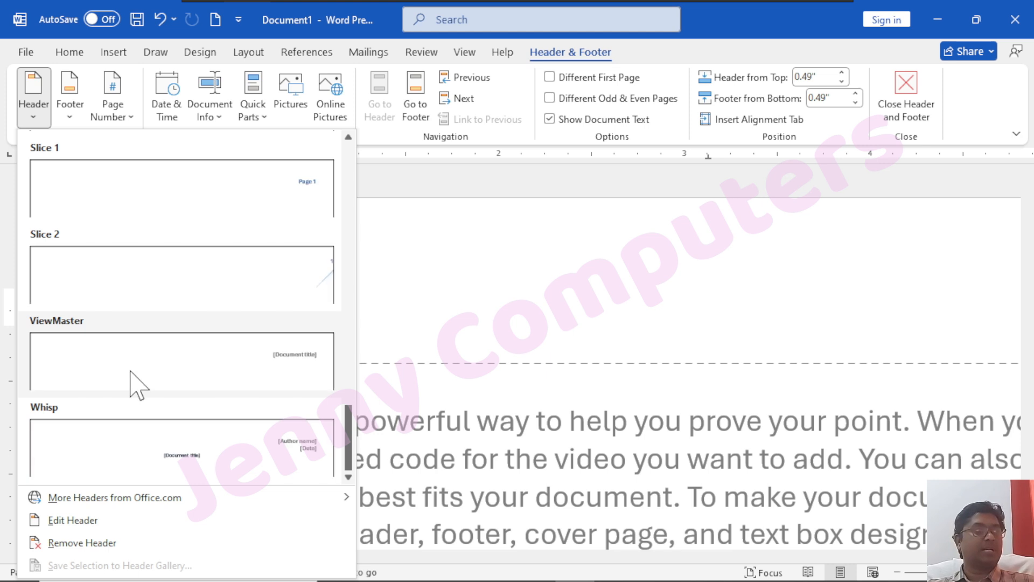
scroll(129, 367, "up", 5)
scroll(126, 368, "up", 10)
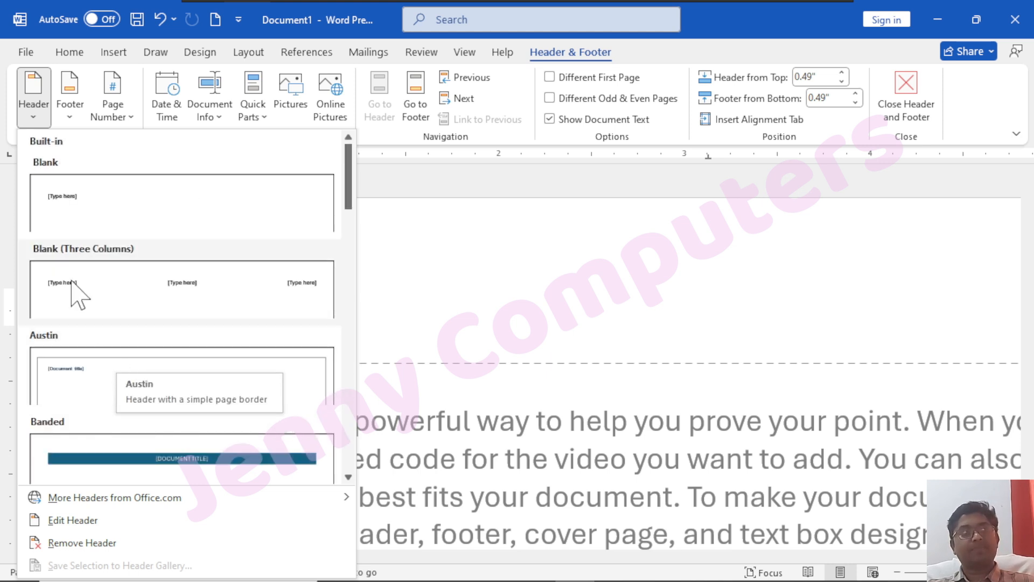
left_click(75, 120)
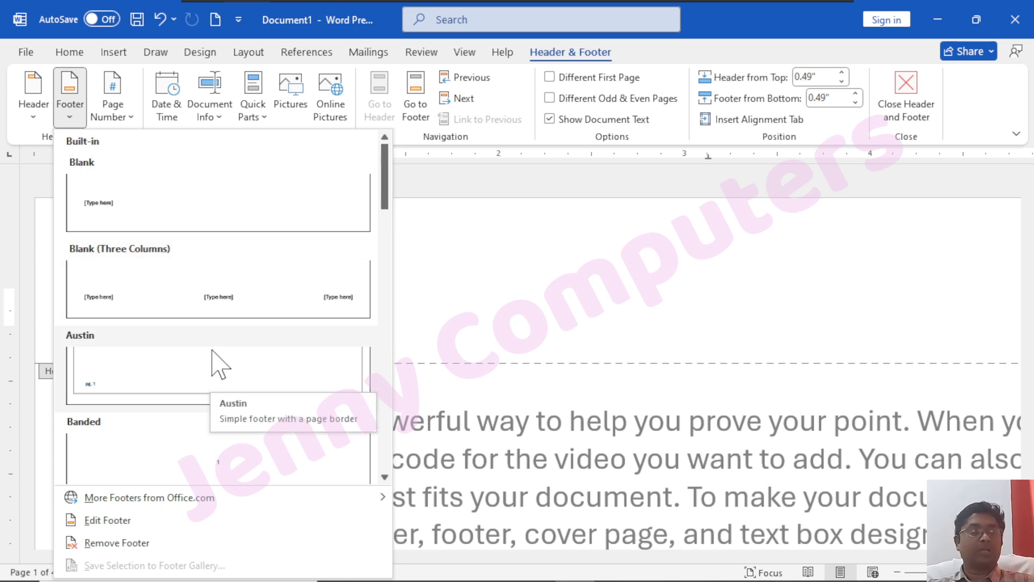
left_click(469, 277)
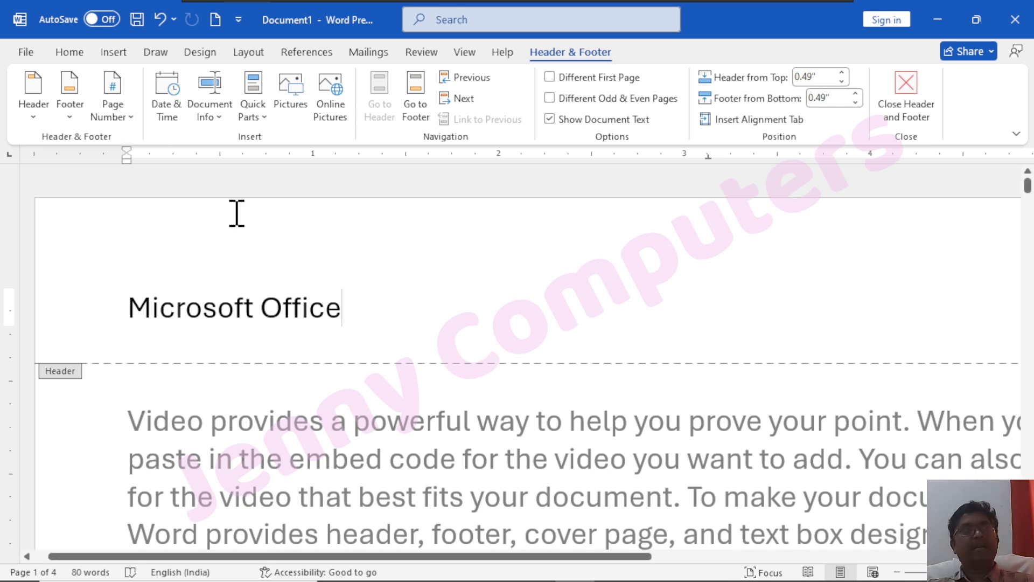
Insert the Accent Bar 2 top-of-page number from the Page Number gallery
left_click(116, 120)
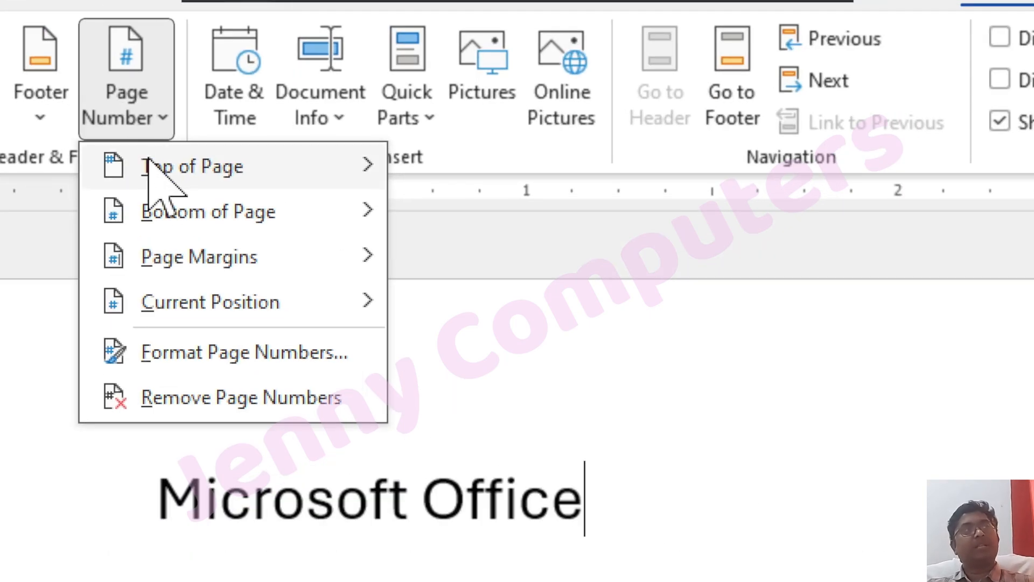
mouse_move(146, 147)
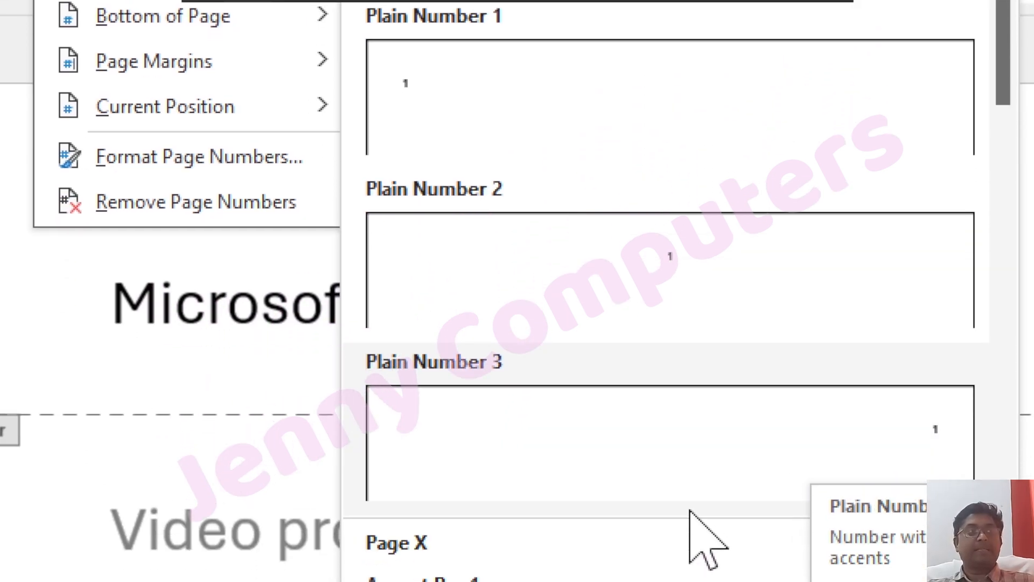
scroll(598, 342, "down", 10)
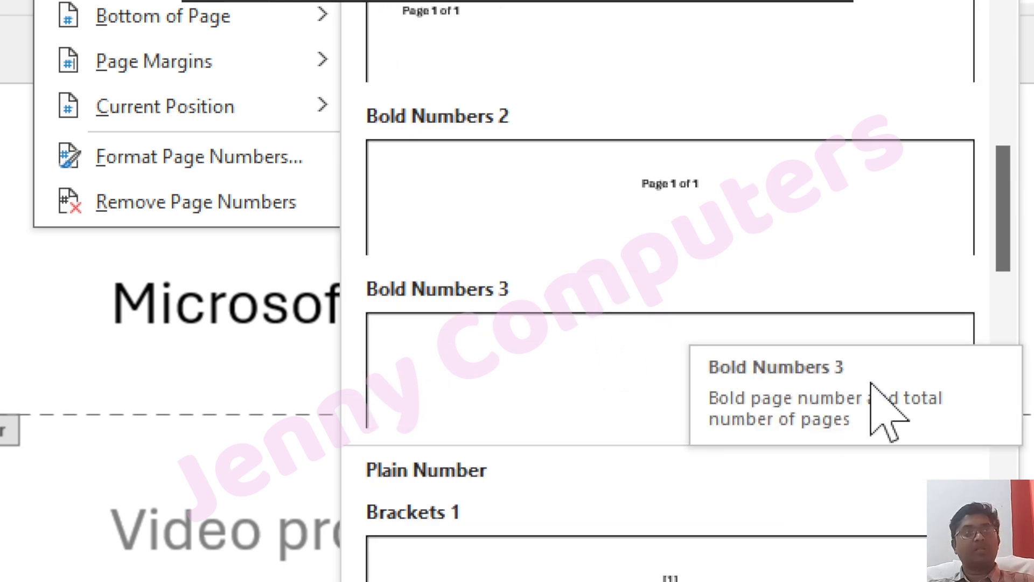
scroll(677, 196, "up", 8)
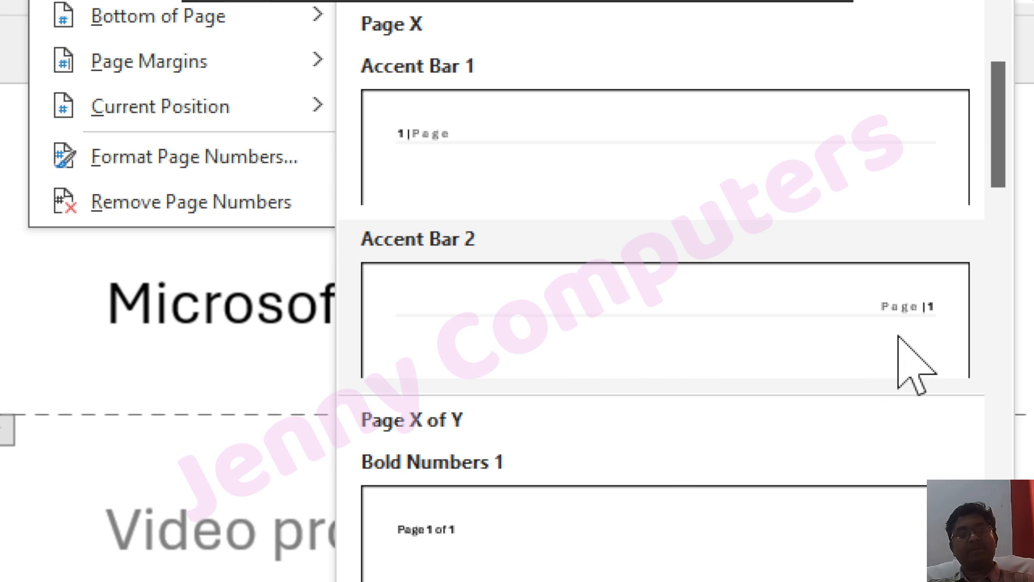
scroll(693, 462, "down", 10)
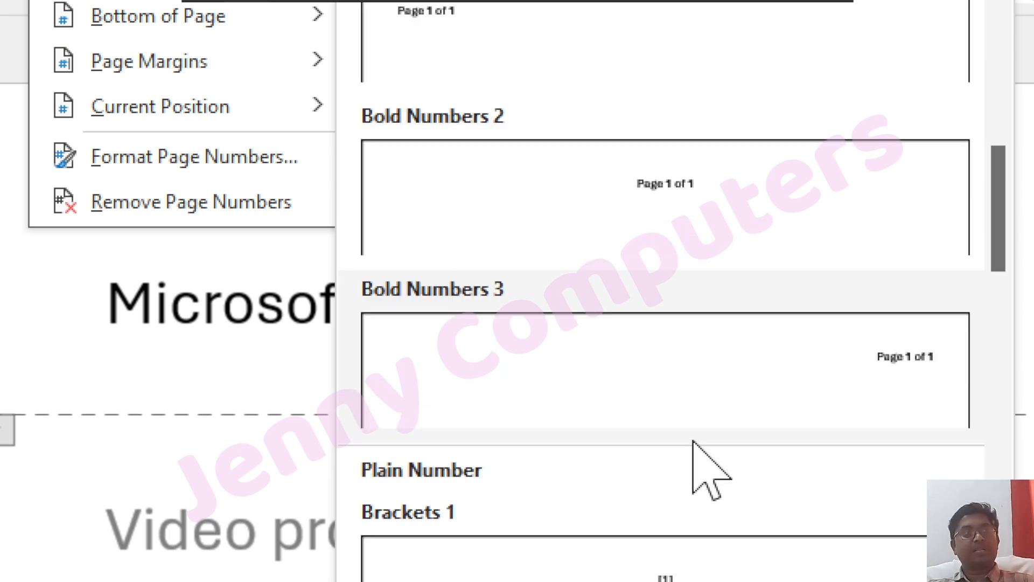
scroll(620, 362, "down", 15)
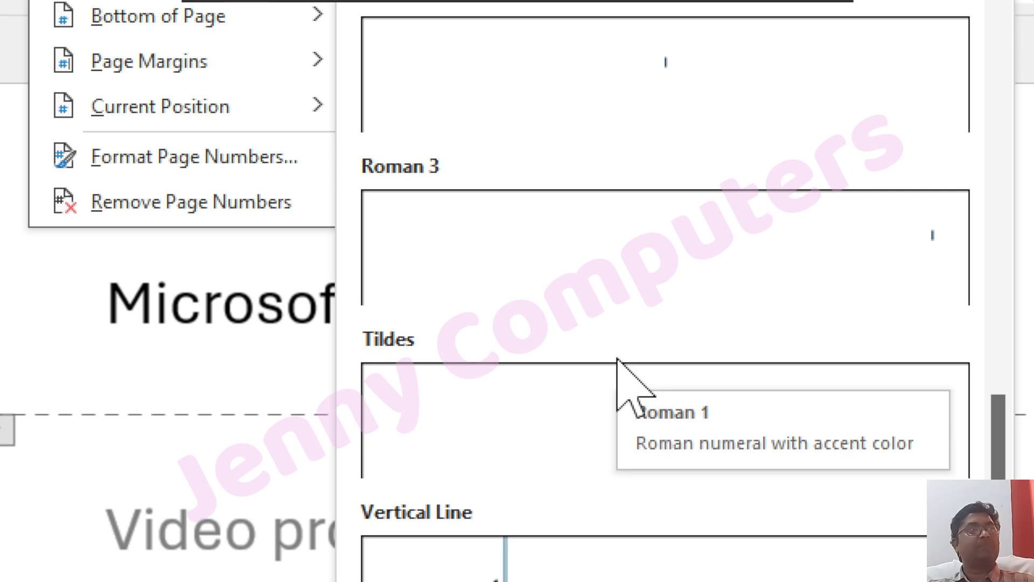
scroll(620, 367, "down", 3)
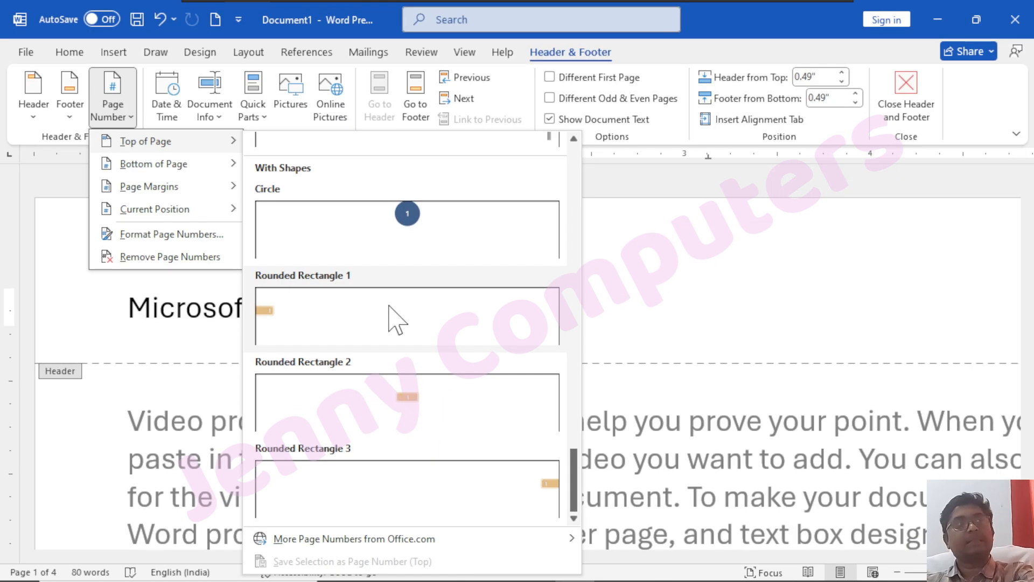
scroll(397, 272, "up", 12)
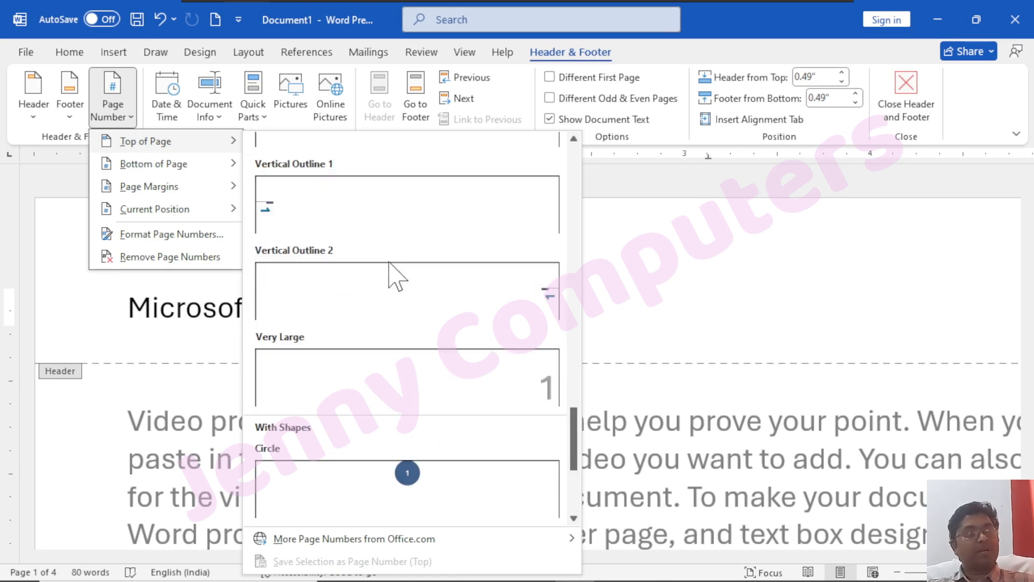
scroll(389, 262, "up", 3)
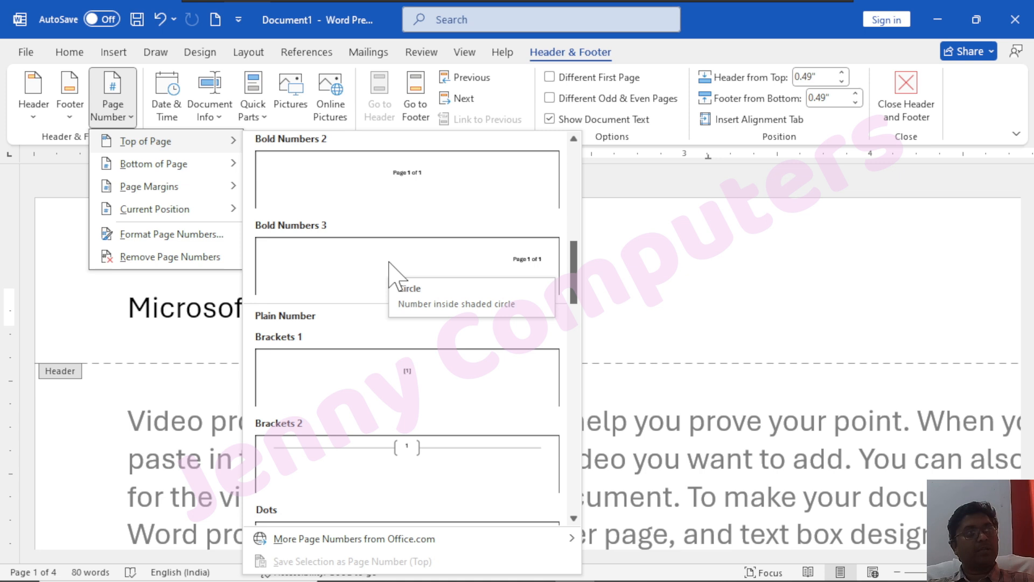
scroll(389, 262, "up", 3)
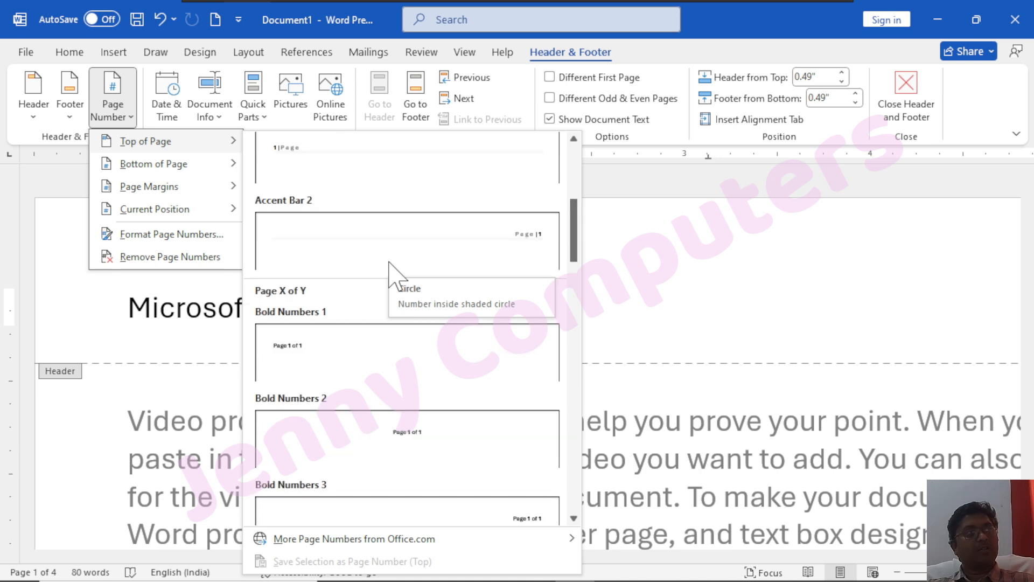
left_click(521, 249)
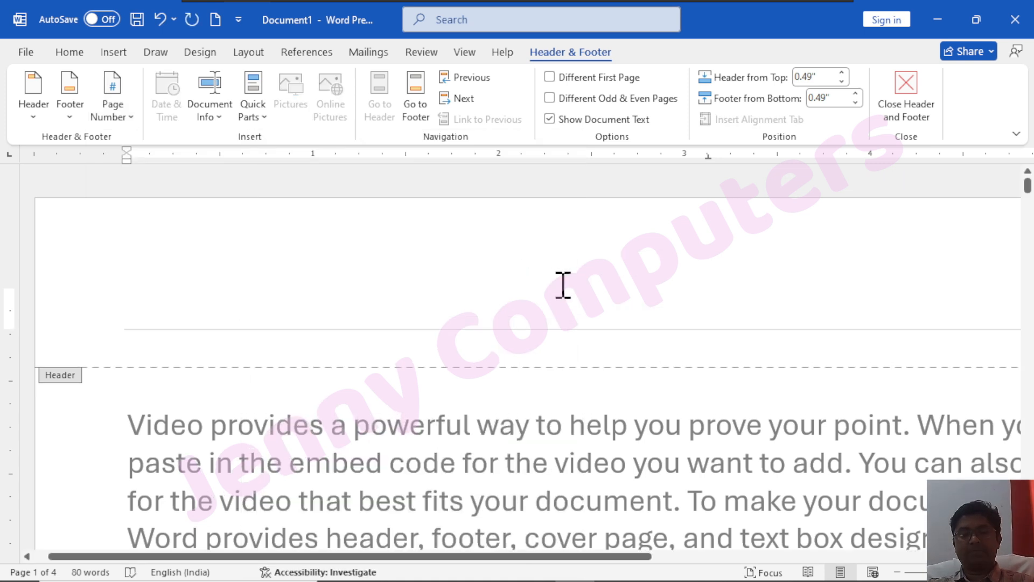
Scroll through the pages to confirm the headers read Page | 1, Page | 2, Page | 3
scroll(564, 285, "down", 14)
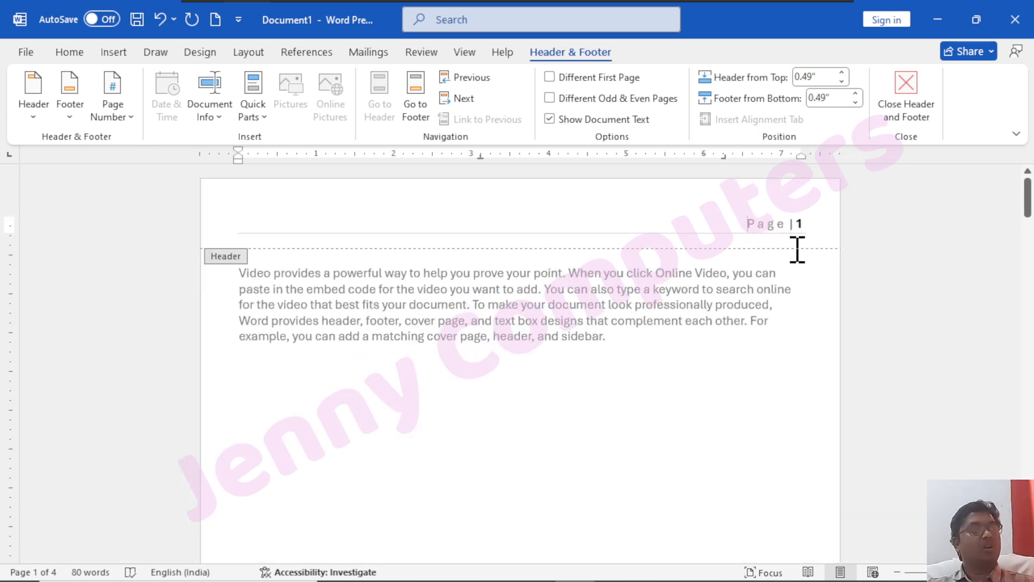
scroll(618, 323, "down", 12)
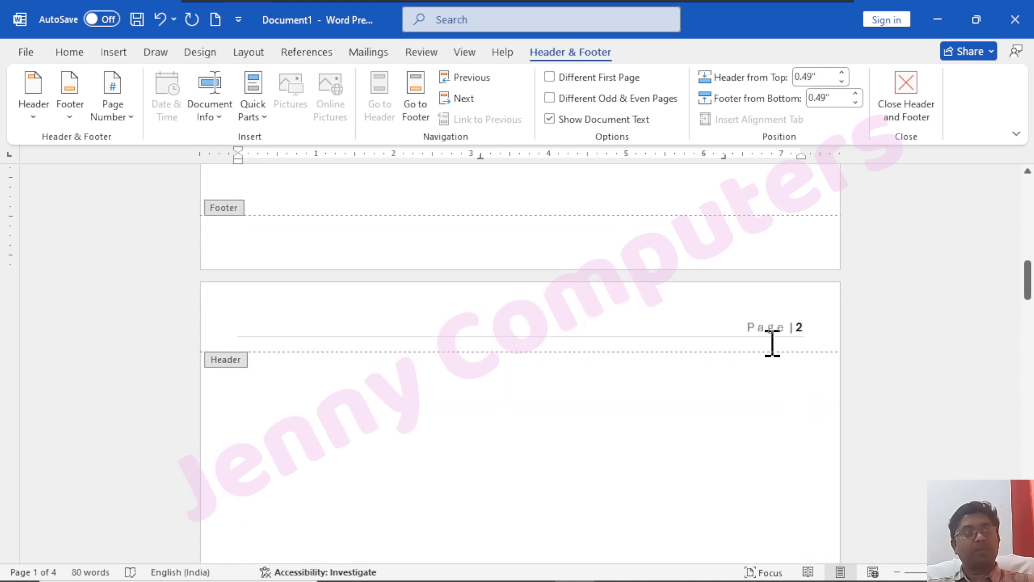
scroll(797, 377, "down", 12)
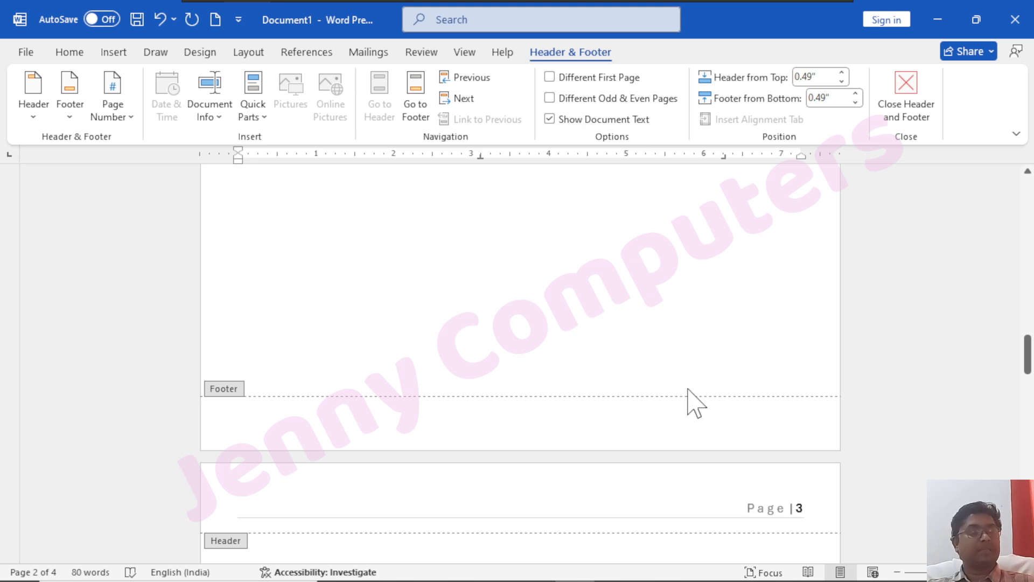
scroll(695, 403, "up", 15)
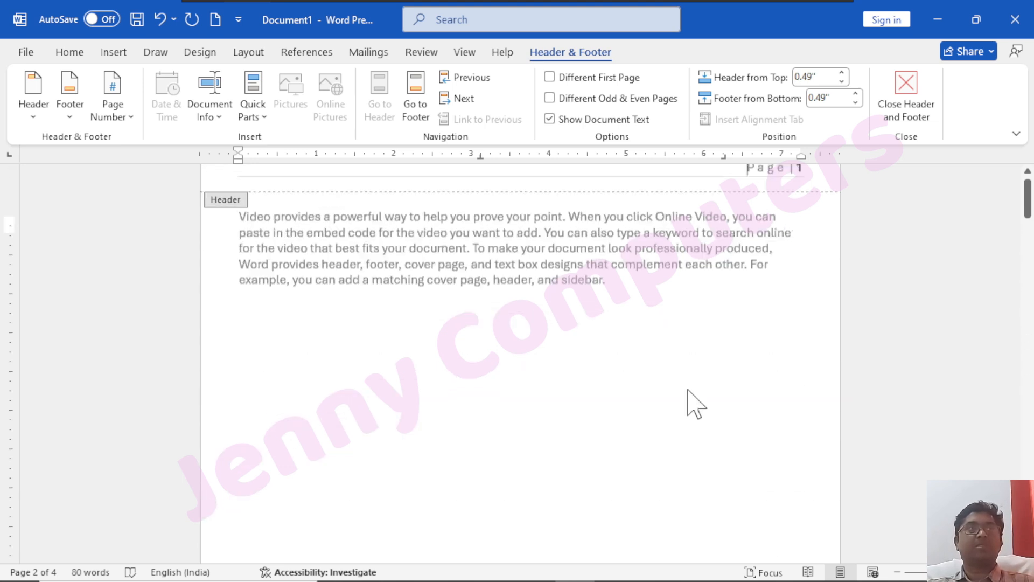
scroll(695, 403, "up", 1)
Look through the Page Number submenus and open the Page Number Format dialog
left_click(111, 120)
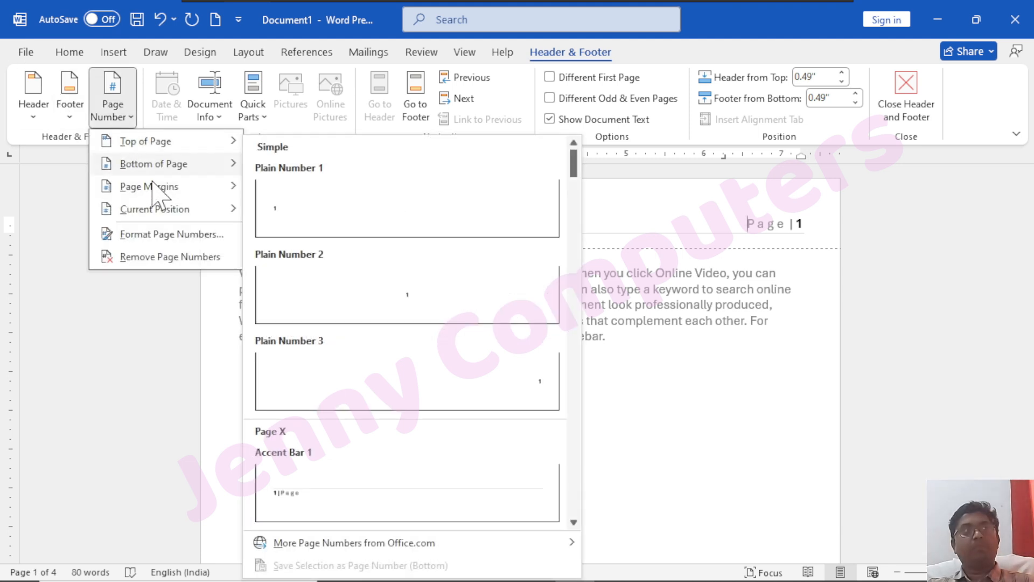
mouse_move(133, 189)
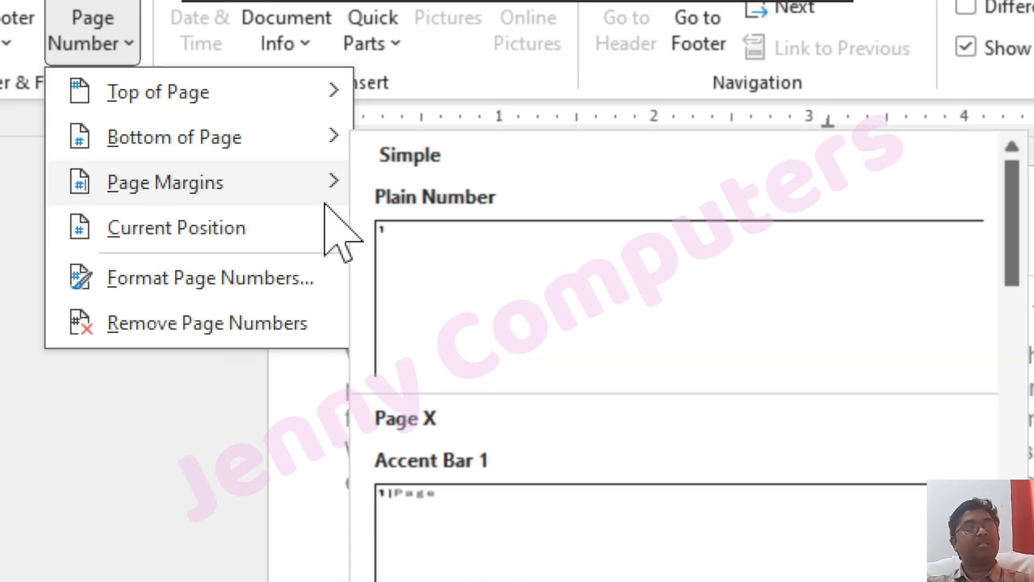
left_click(319, 455)
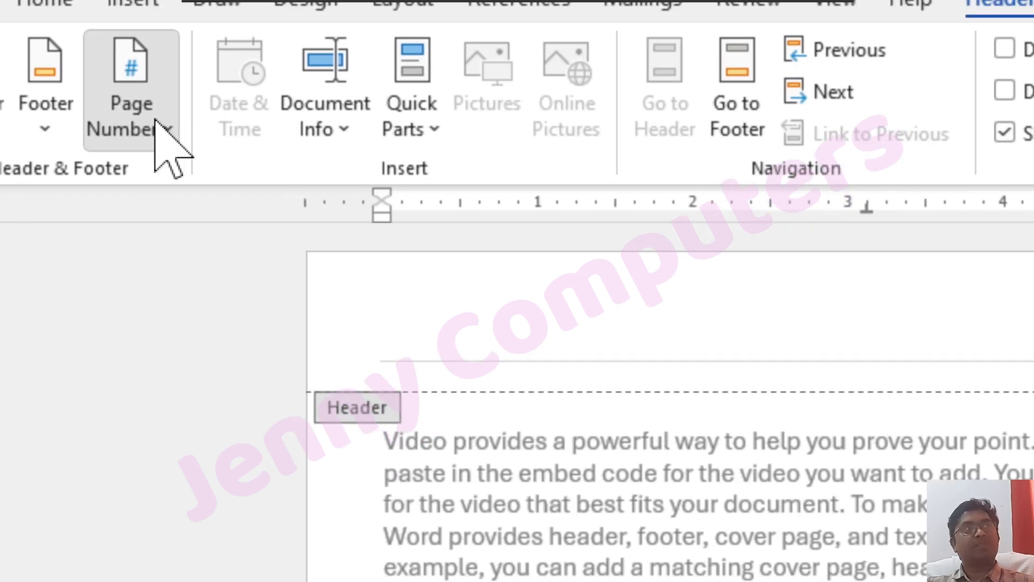
left_click(114, 29)
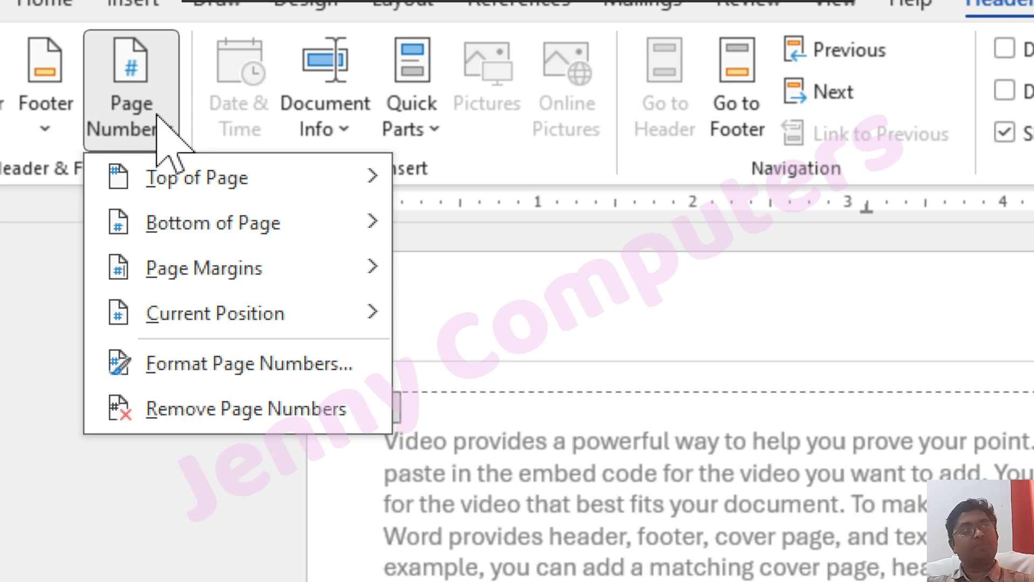
mouse_move(318, 272)
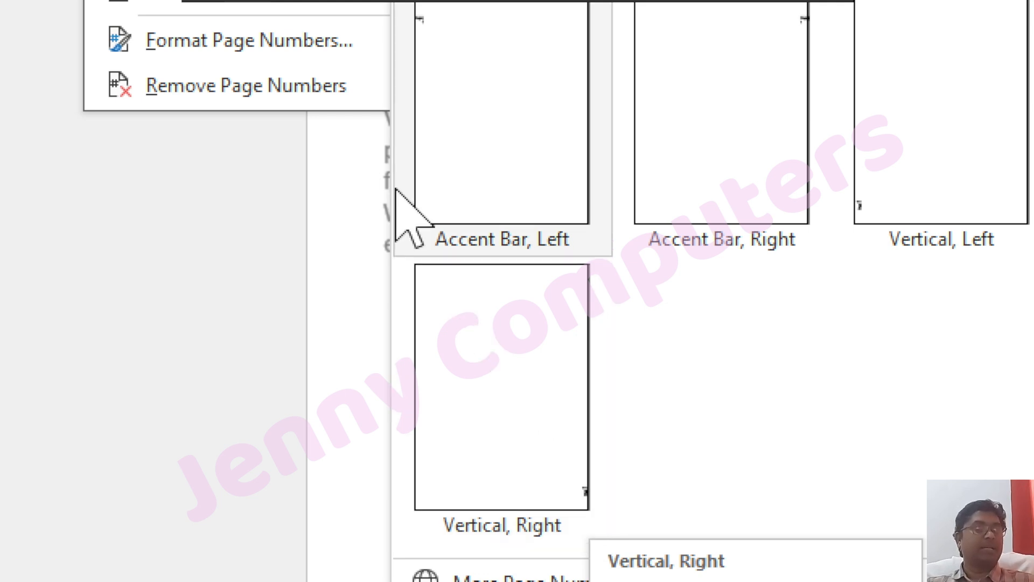
mouse_move(315, 82)
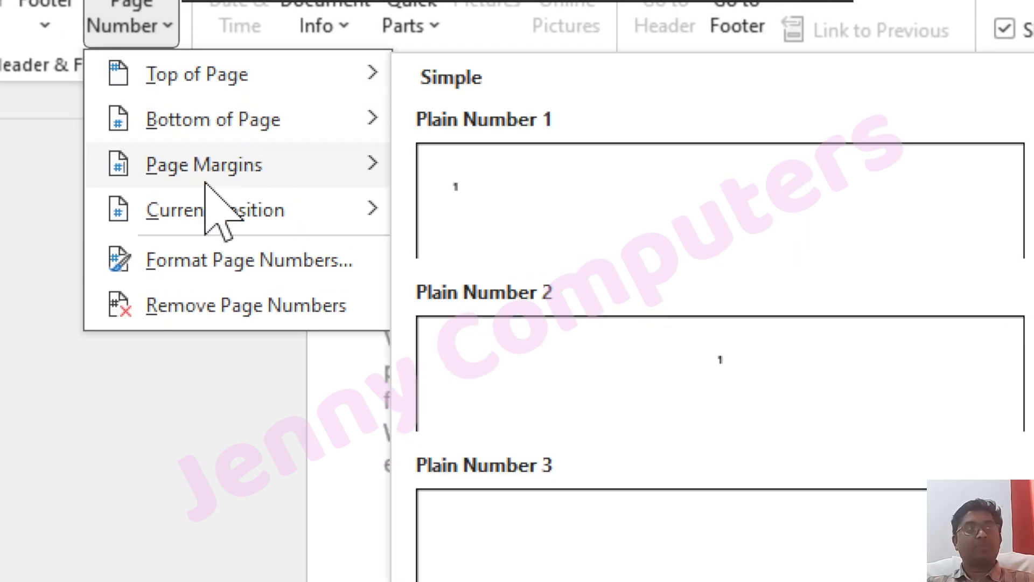
mouse_move(226, 225)
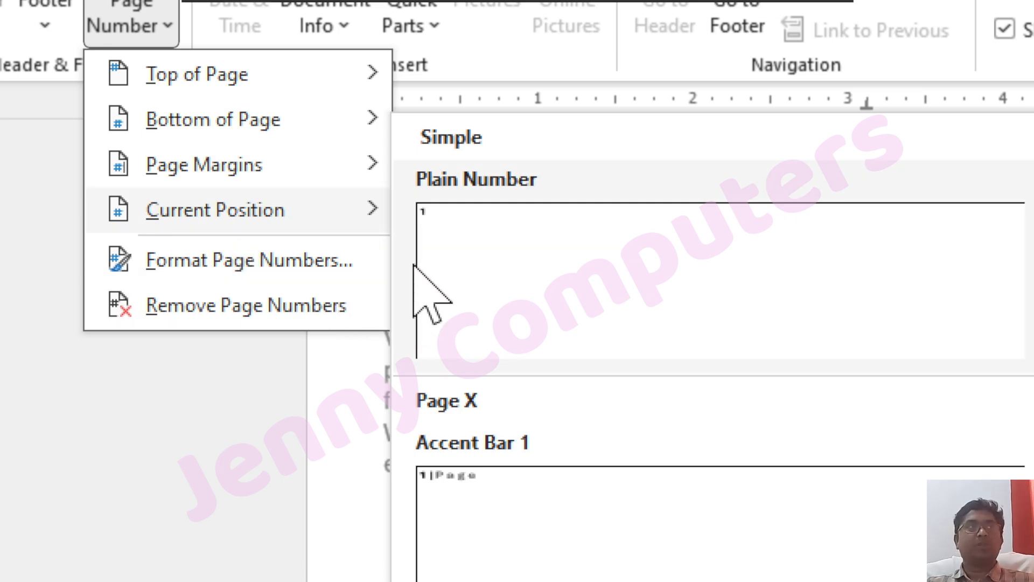
scroll(525, 483, "down", 6)
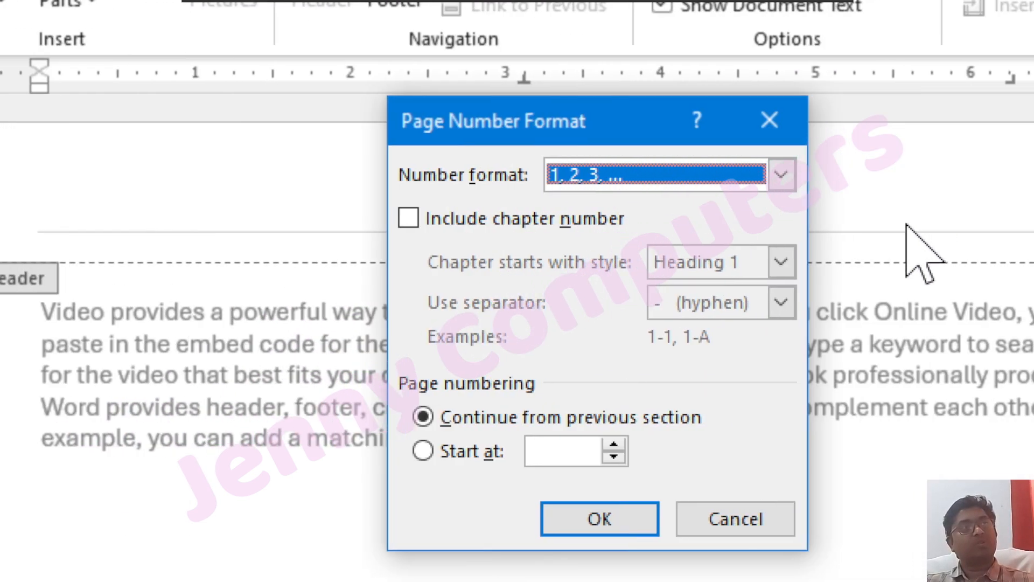
Keep the 1, 2, 3 number format, close the dialog unchanged, and reopen Page Number
left_click(565, 178)
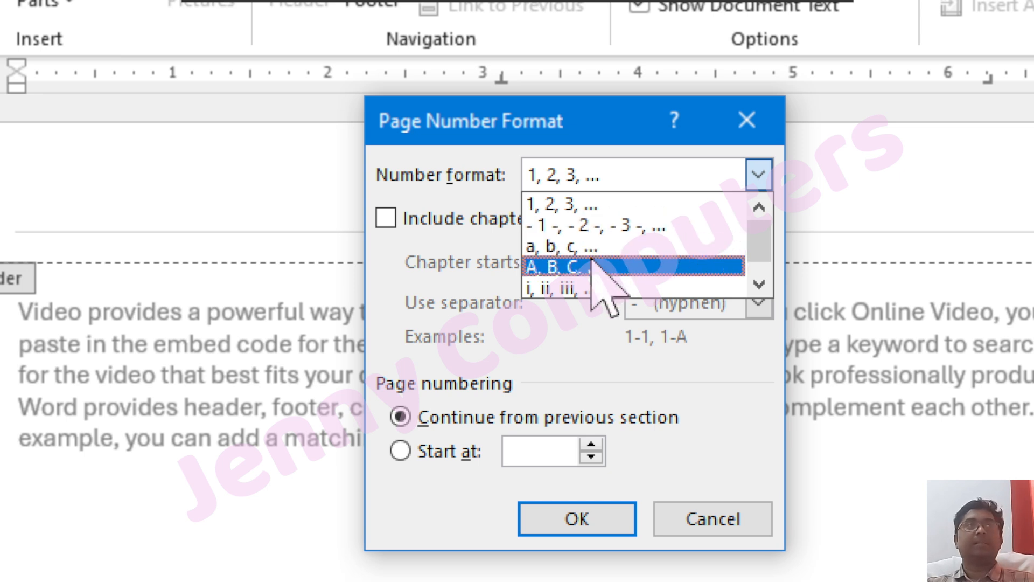
scroll(596, 296, "down", 1)
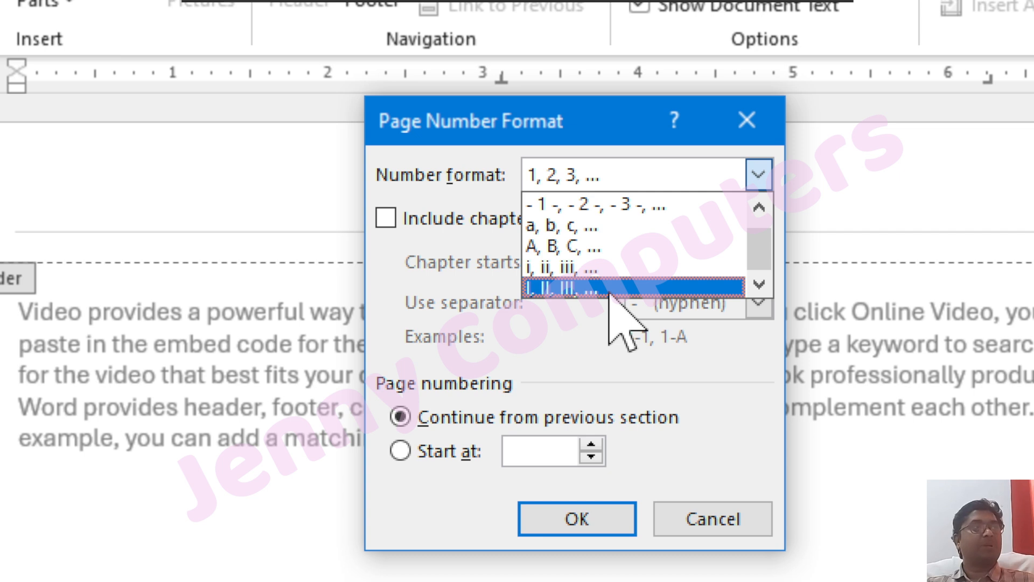
scroll(609, 294, "up", 1)
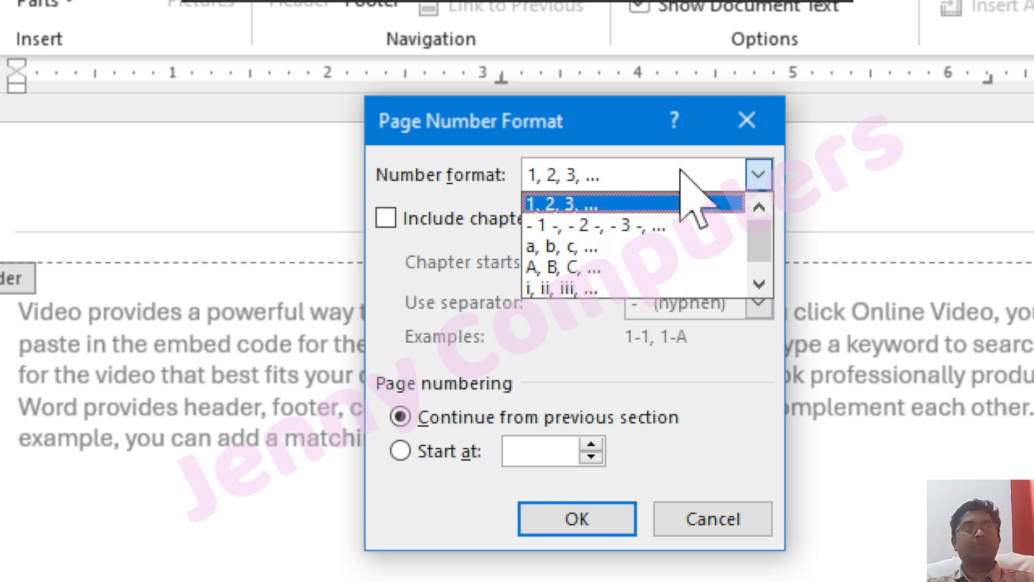
left_click(749, 121)
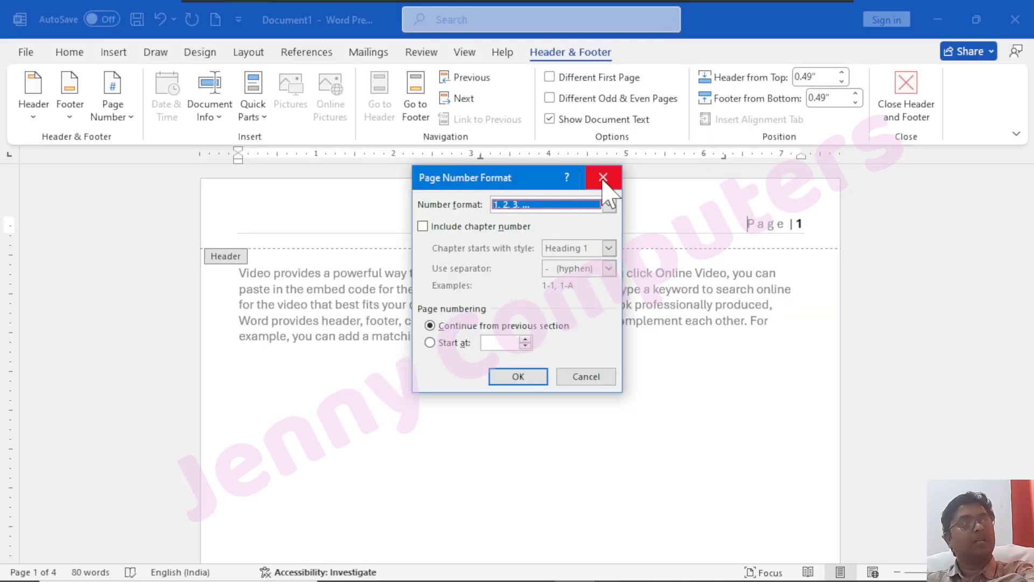
left_click(749, 121)
left_click(119, 105)
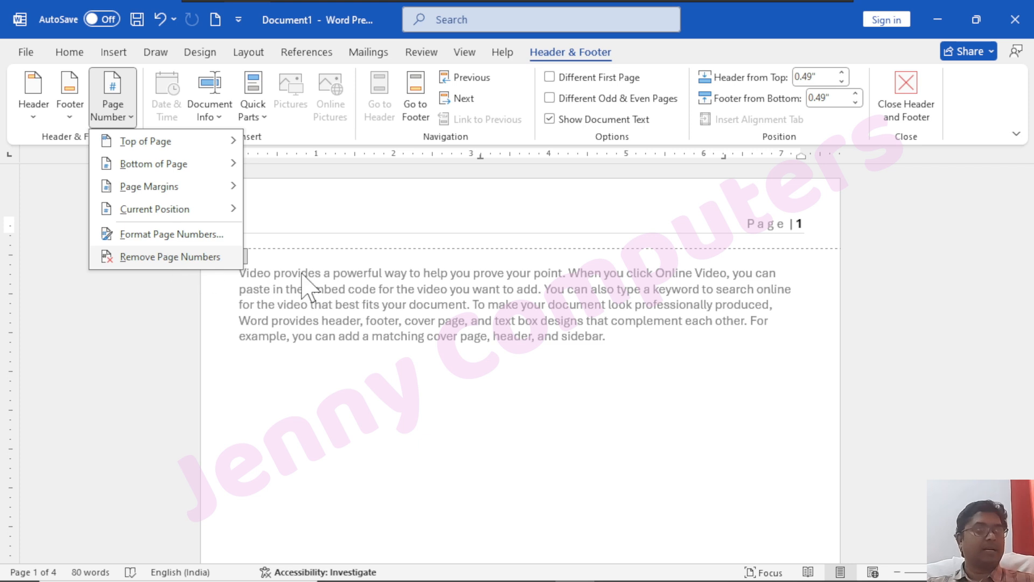
Remove the header page number and bring up the Date and Time formats
left_click(178, 257)
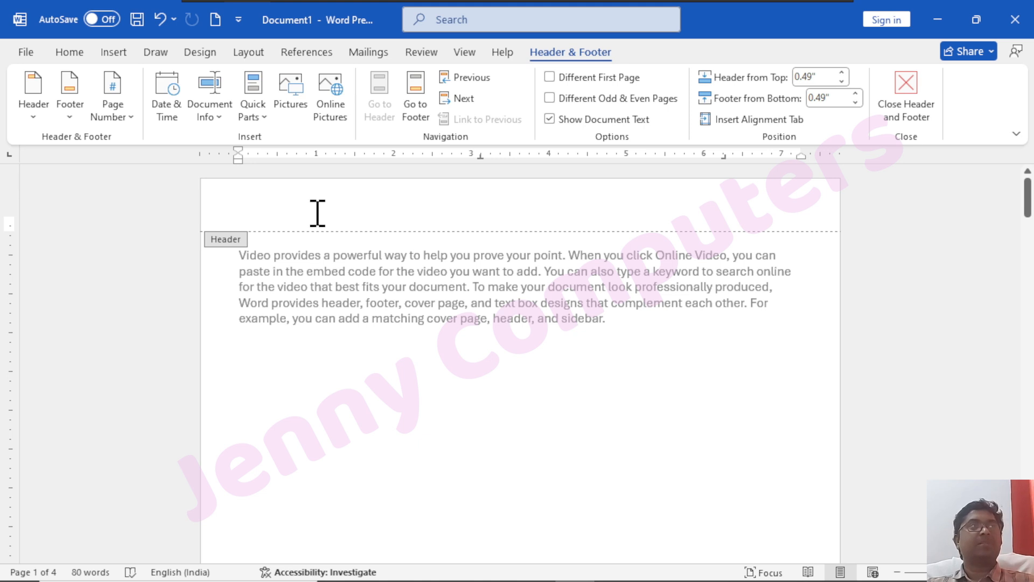
left_click(167, 121)
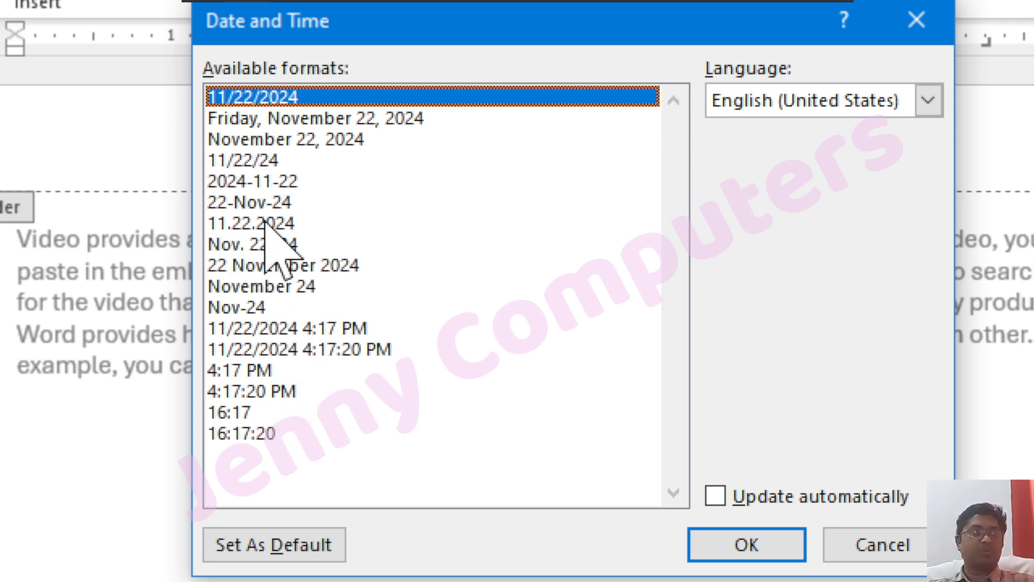
Insert the date in 22-Nov-24 format, set to update automatically
left_click(257, 203)
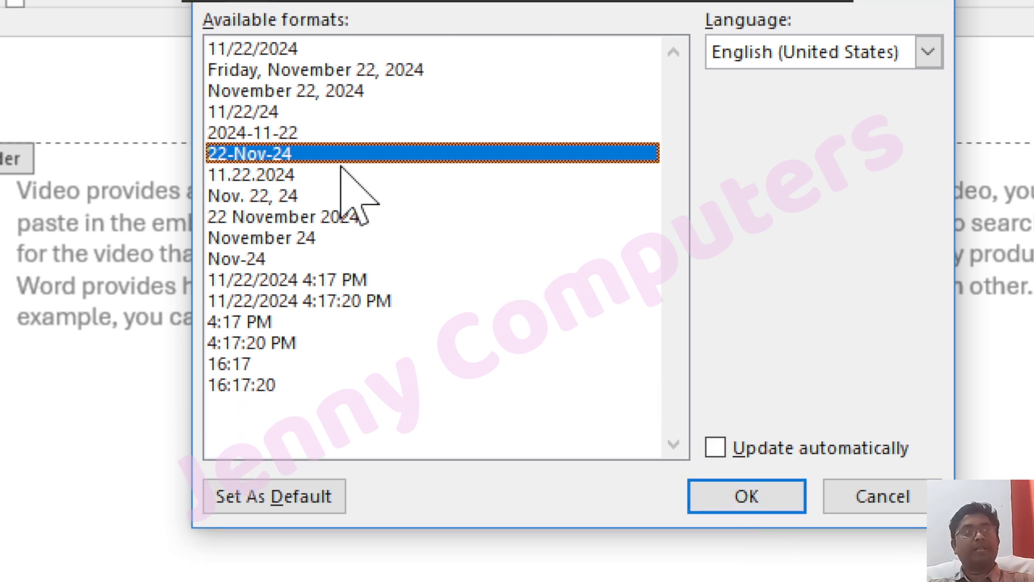
left_click(760, 451)
left_click(746, 495)
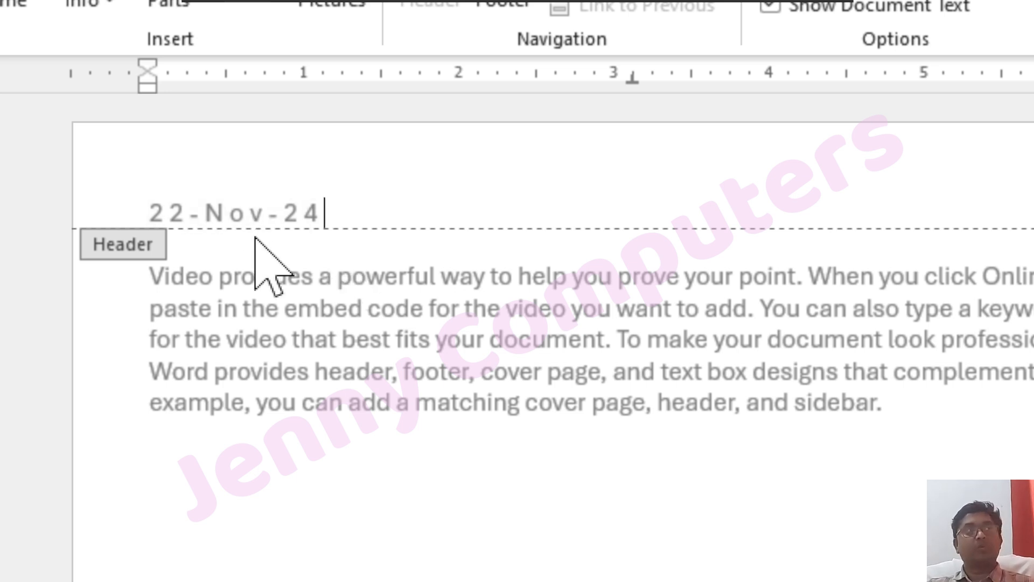
Select the inserted date field and dismiss the Date and Time dialog without adding another date
left_click(189, 213)
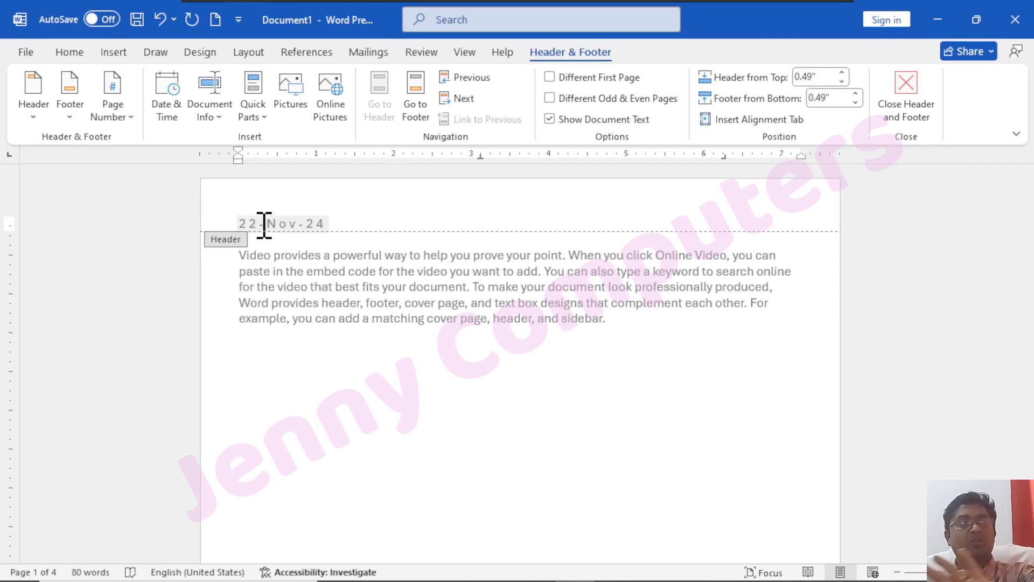
left_click(167, 111)
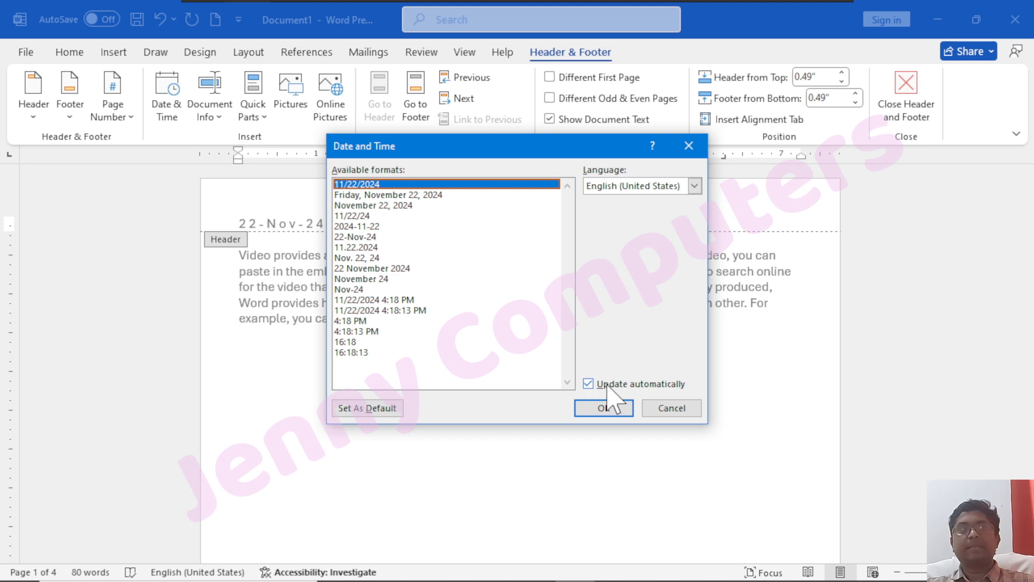
left_click(649, 410)
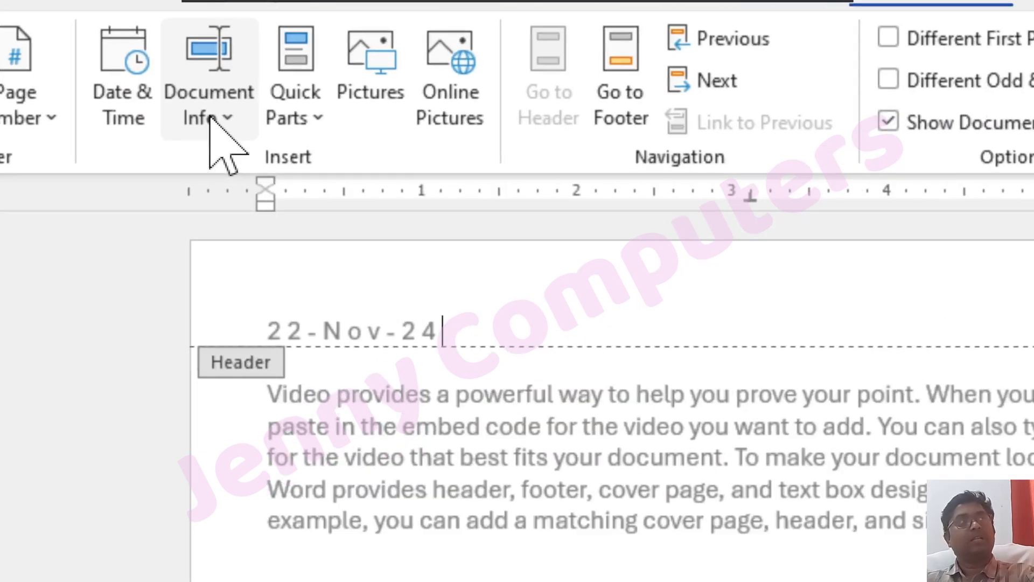
Check the Document Info fields list, then go to the File backstage Home page
left_click(211, 115)
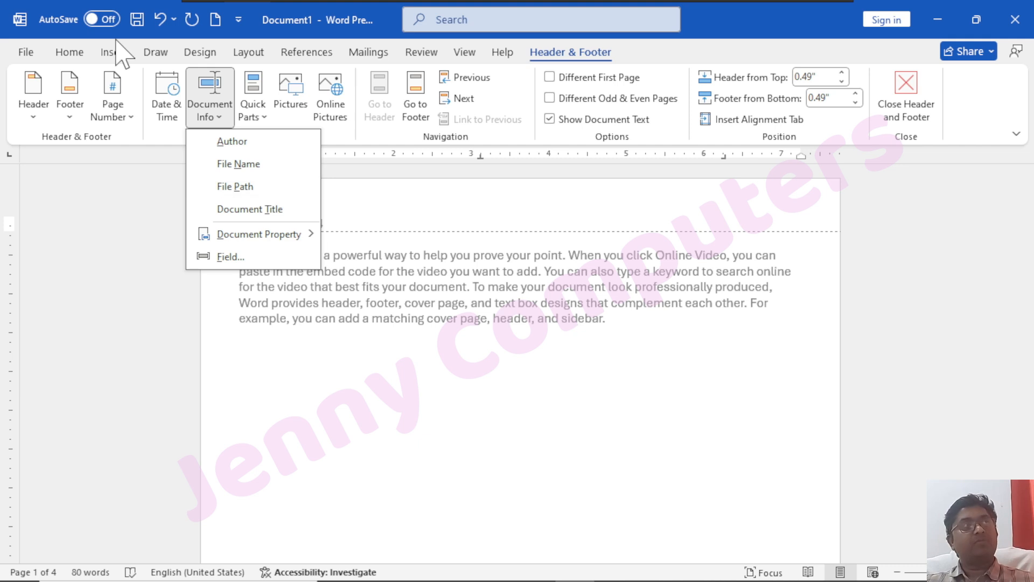
left_click(27, 52)
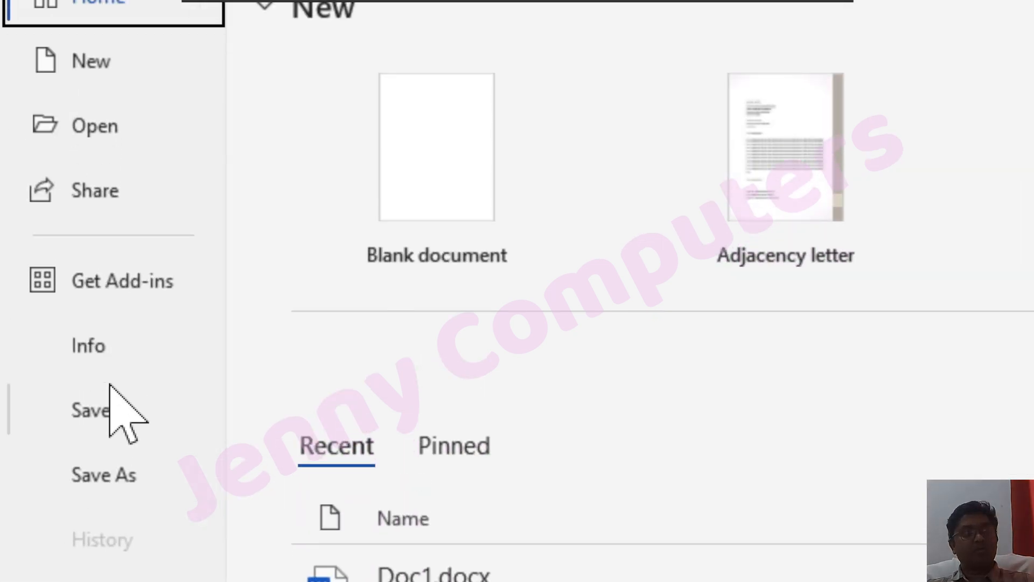
Review the Info page's related people and all document properties, then return to the header
left_click(98, 348)
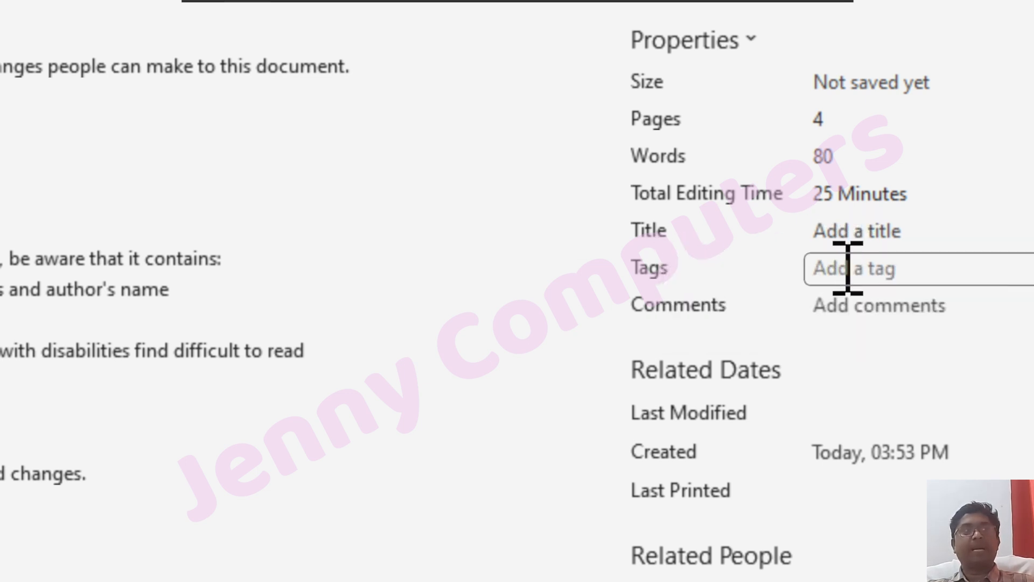
scroll(796, 481, "down", 4)
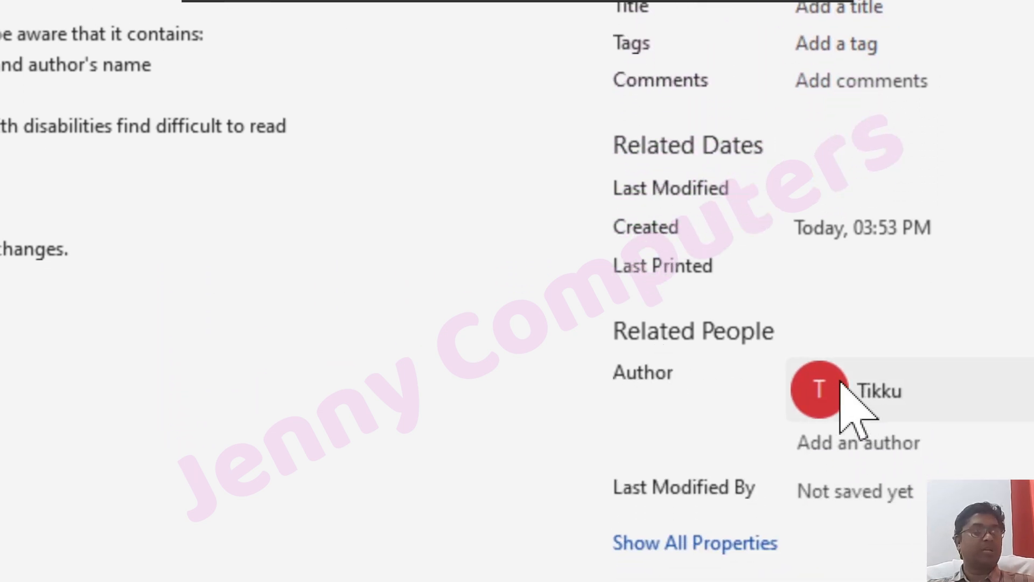
mouse_move(914, 407)
left_click(840, 446)
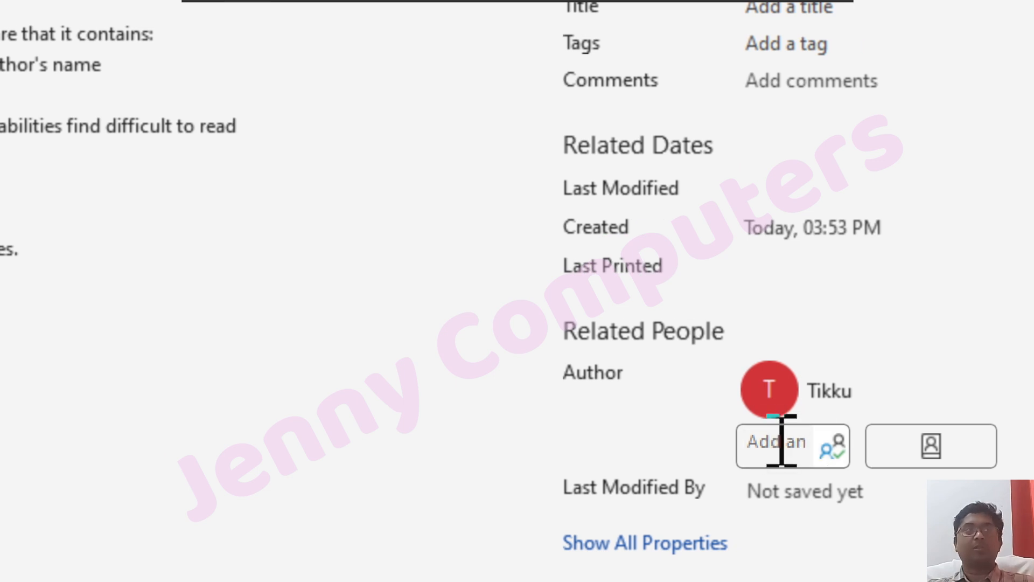
scroll(670, 536, "down", 1)
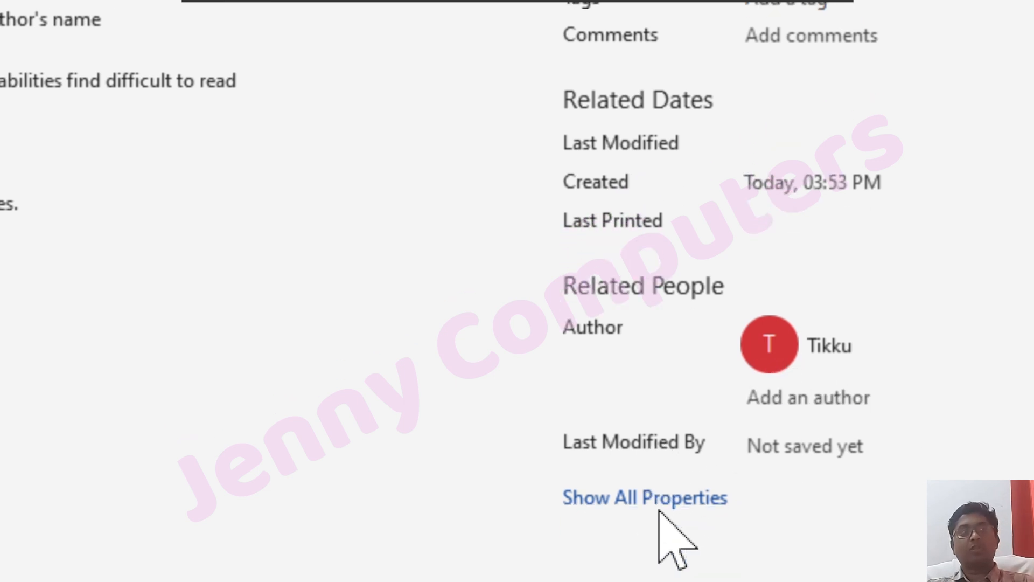
left_click(674, 498)
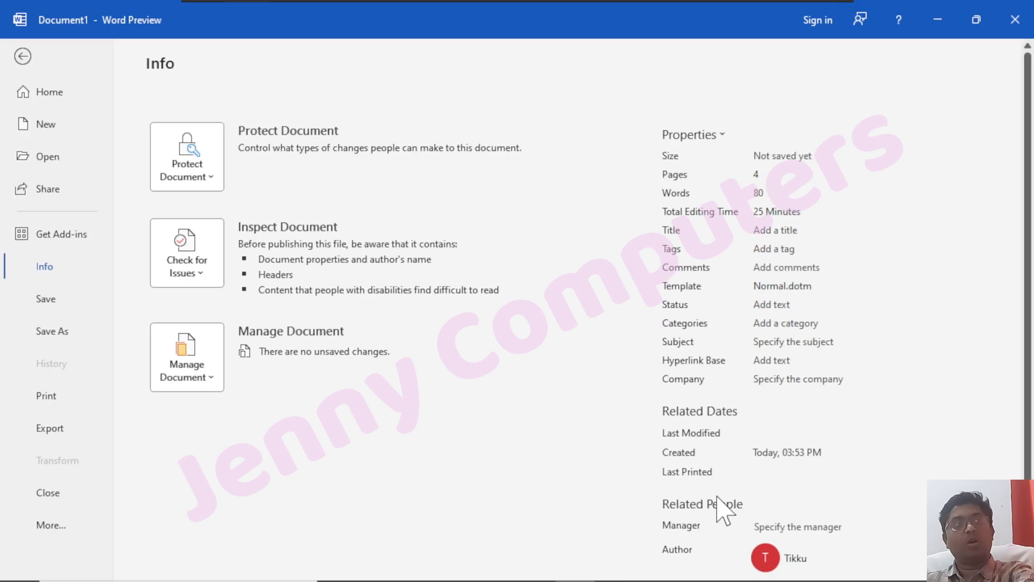
scroll(724, 387, "down", 2)
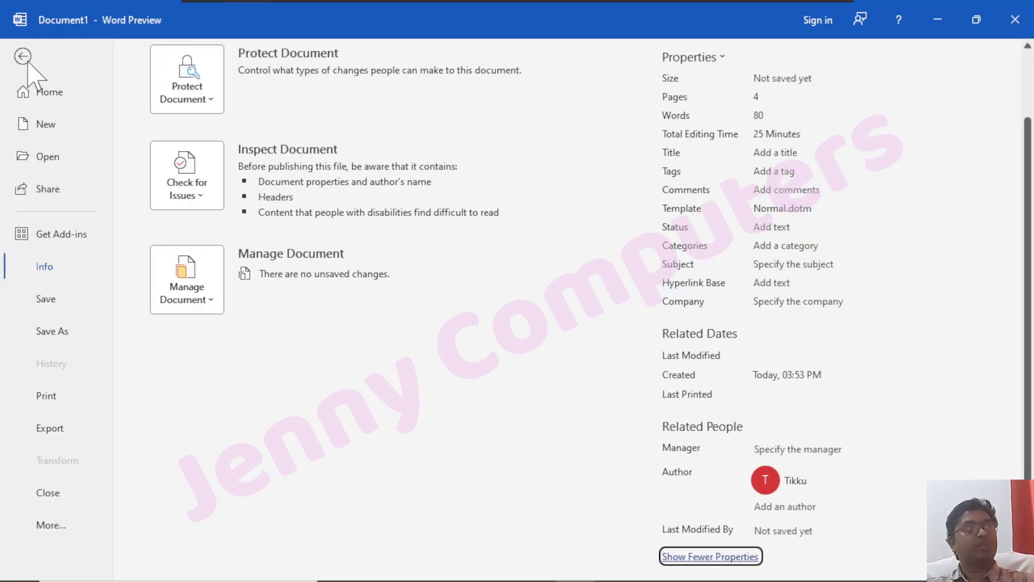
left_click(22, 56)
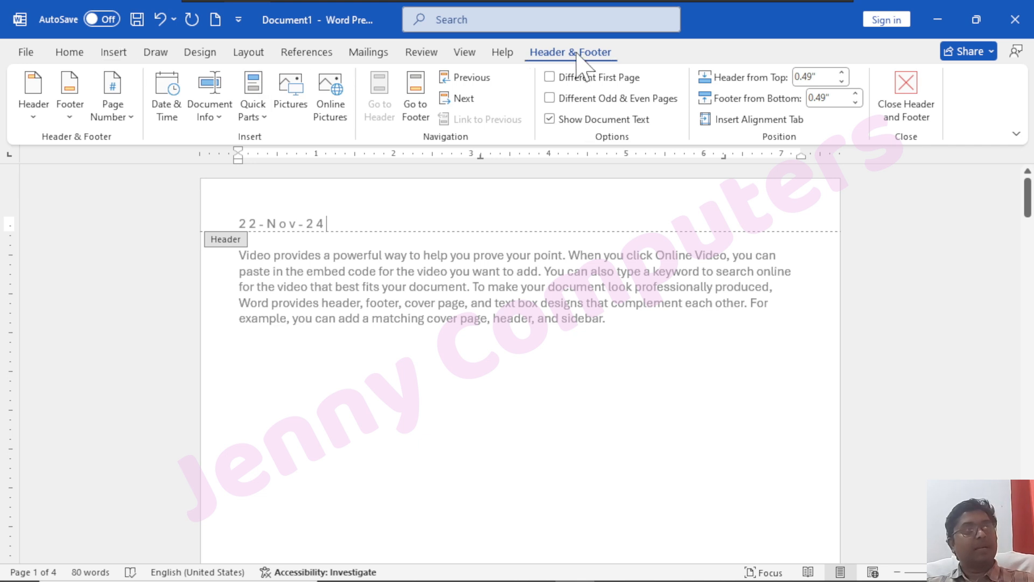
Insert the Author field right after the 22-Nov-24 date in the header
left_click(221, 119)
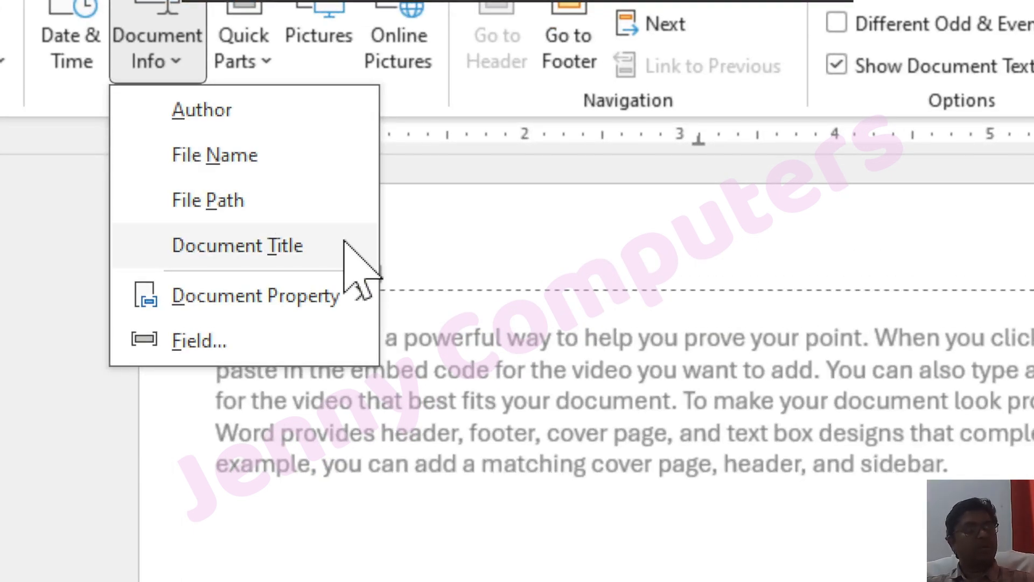
left_click(245, 108)
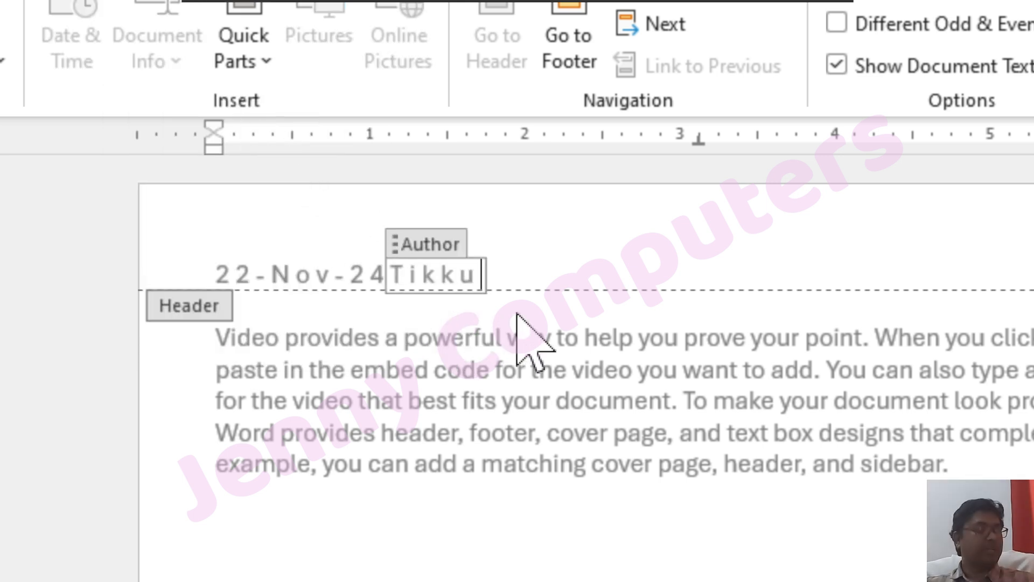
left_click(529, 269)
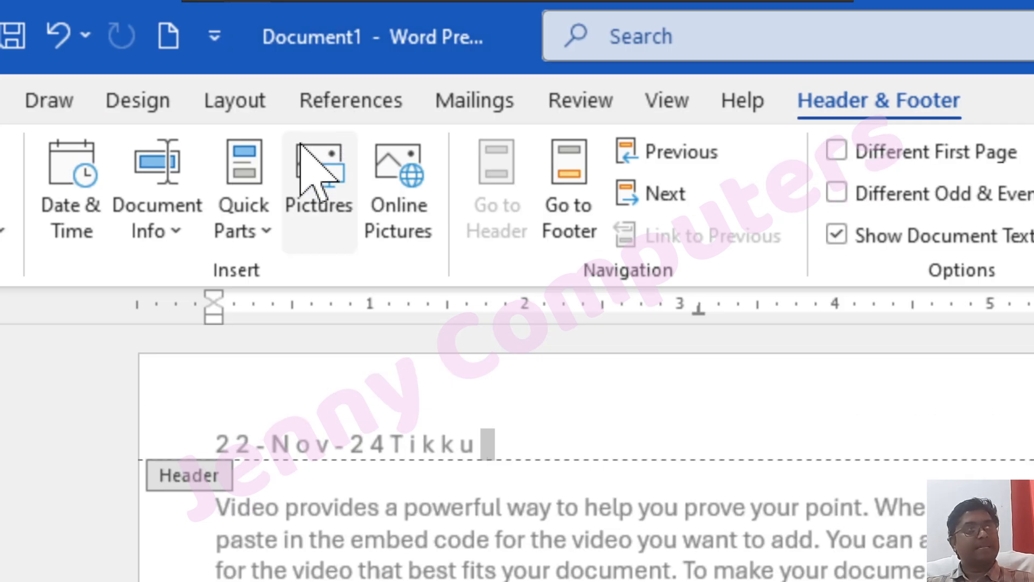
left_click(184, 237)
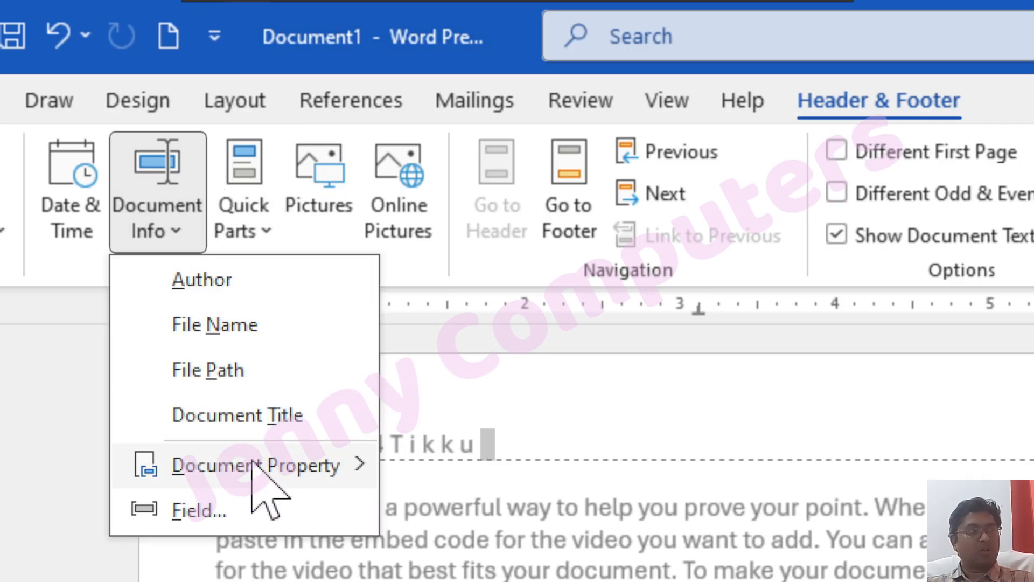
Add the Company property after the author and start typing Jenny Computers over its placeholder
mouse_move(253, 463)
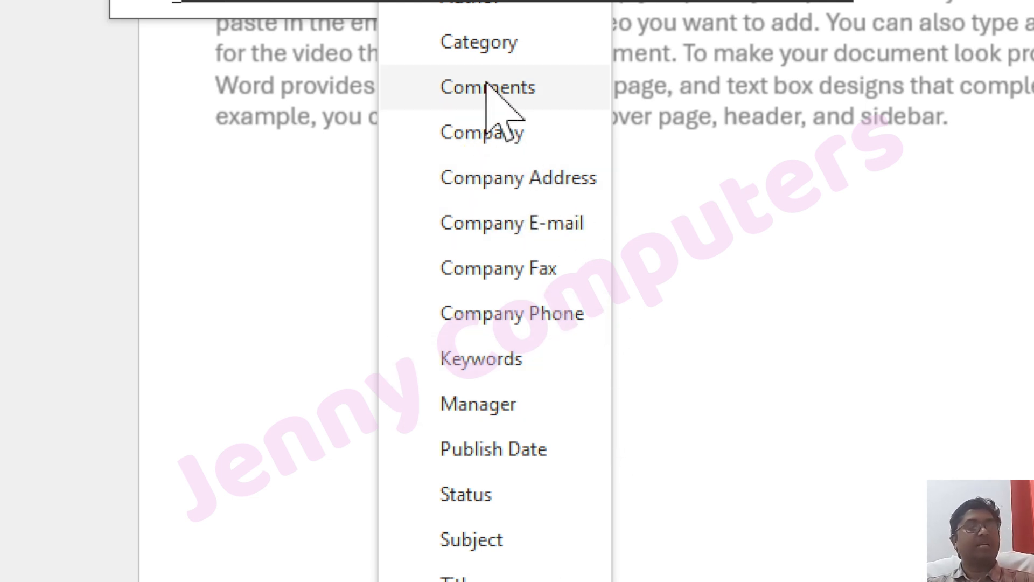
left_click(511, 123)
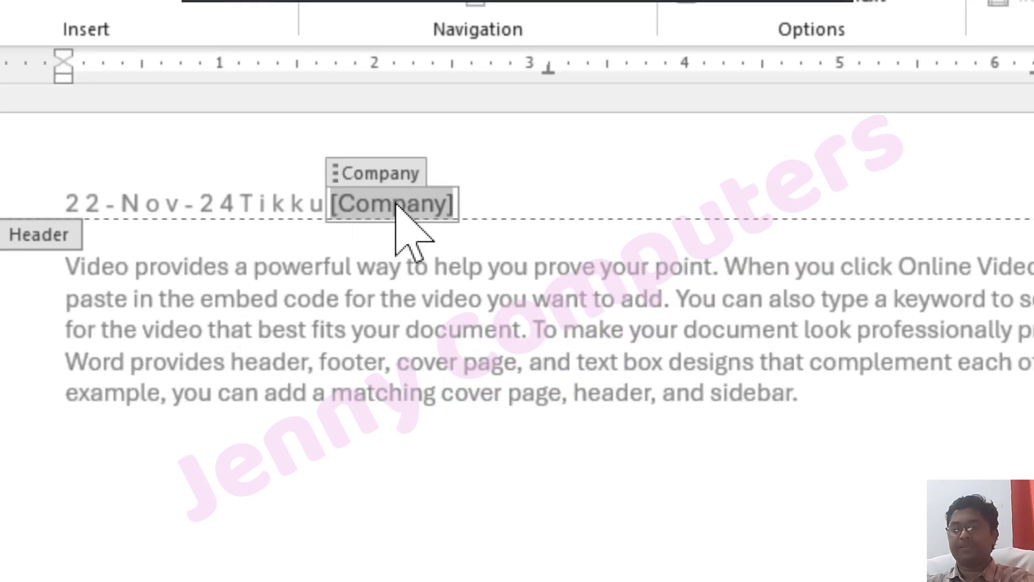
key("BackSpace")
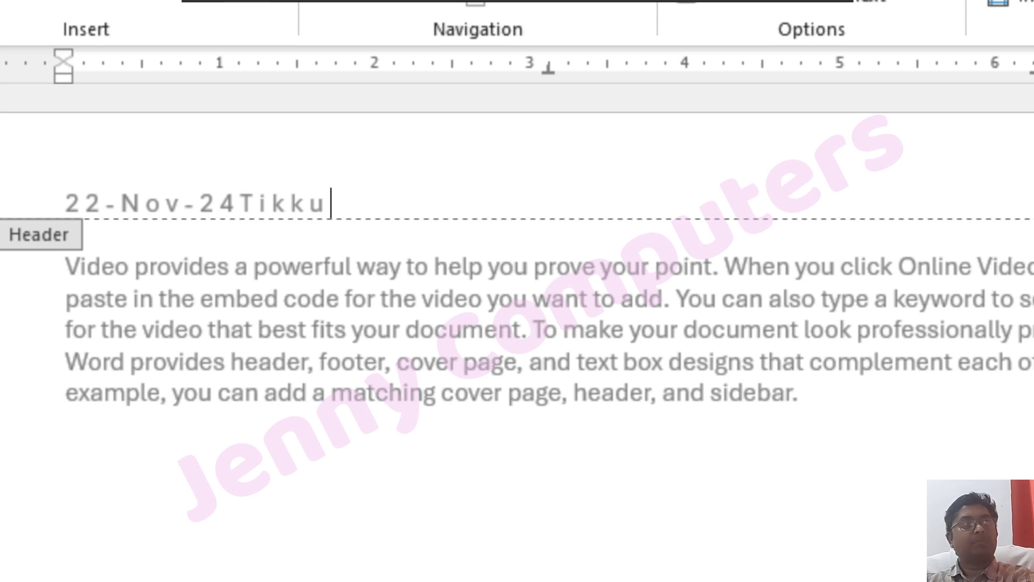
type("Jenn")
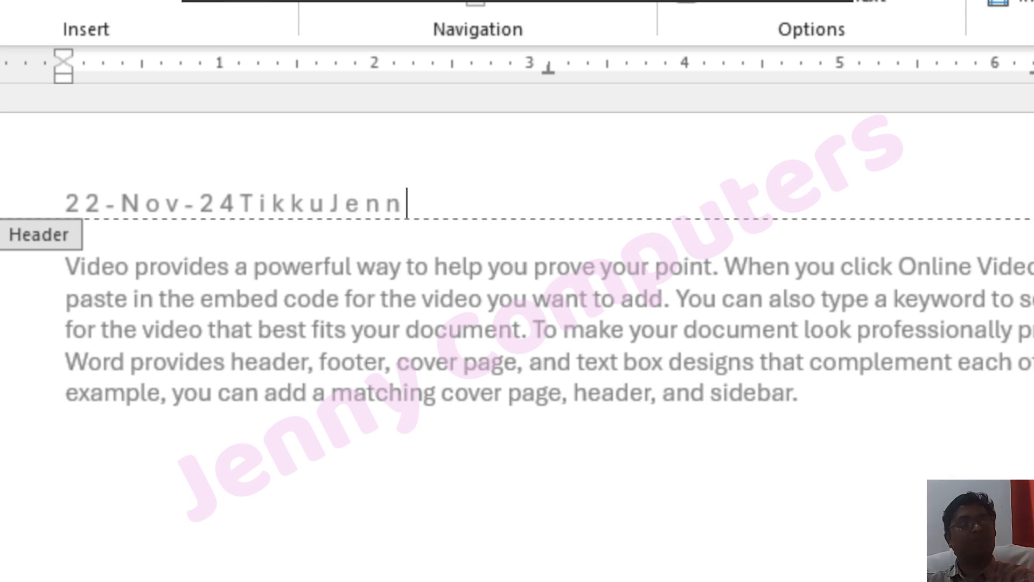
type("y Computyers")
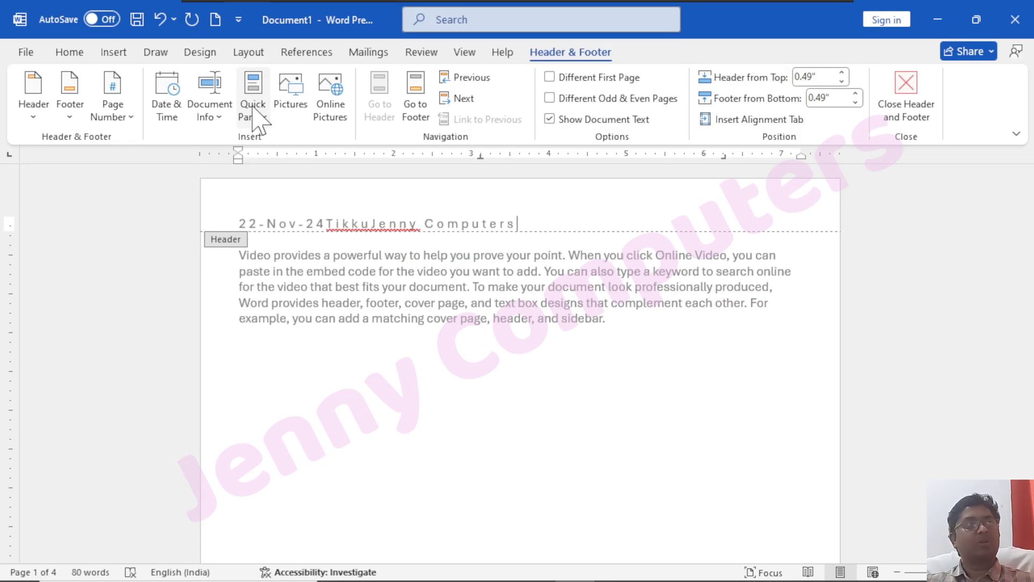
Look at the Insert > Quick Parts building blocks, then return to the Header & Footer tools
left_click(116, 53)
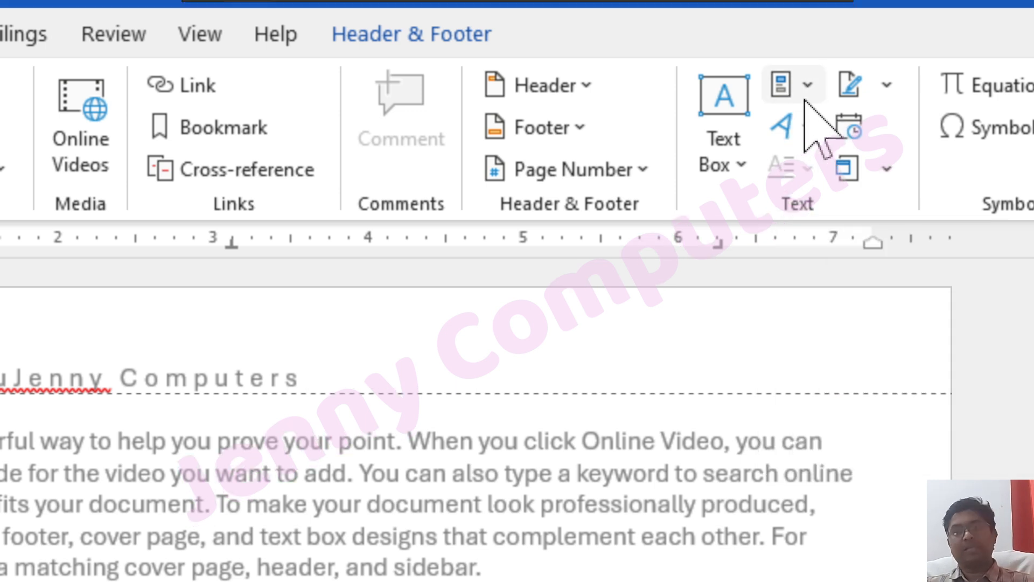
left_click(807, 96)
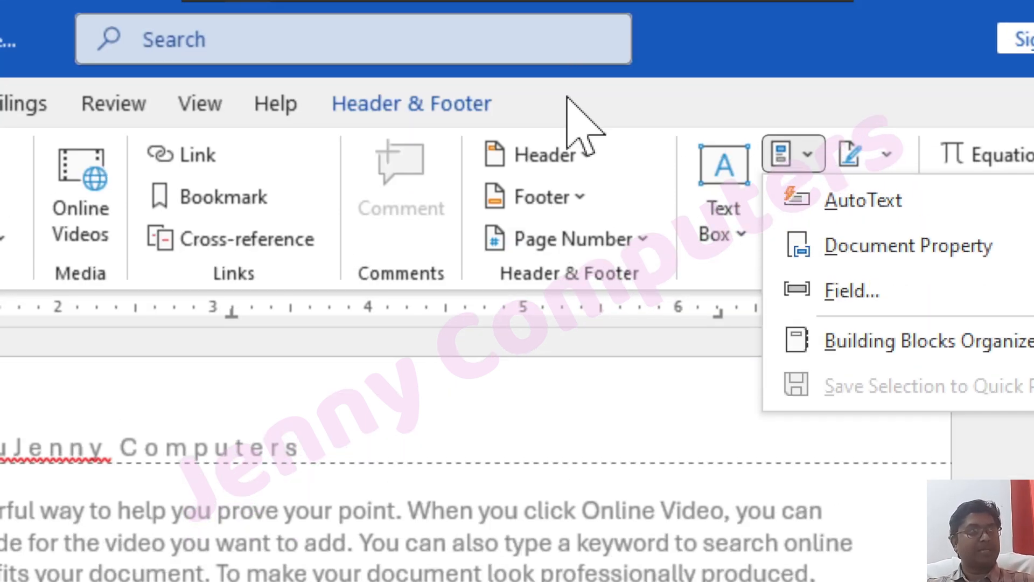
left_click(566, 26)
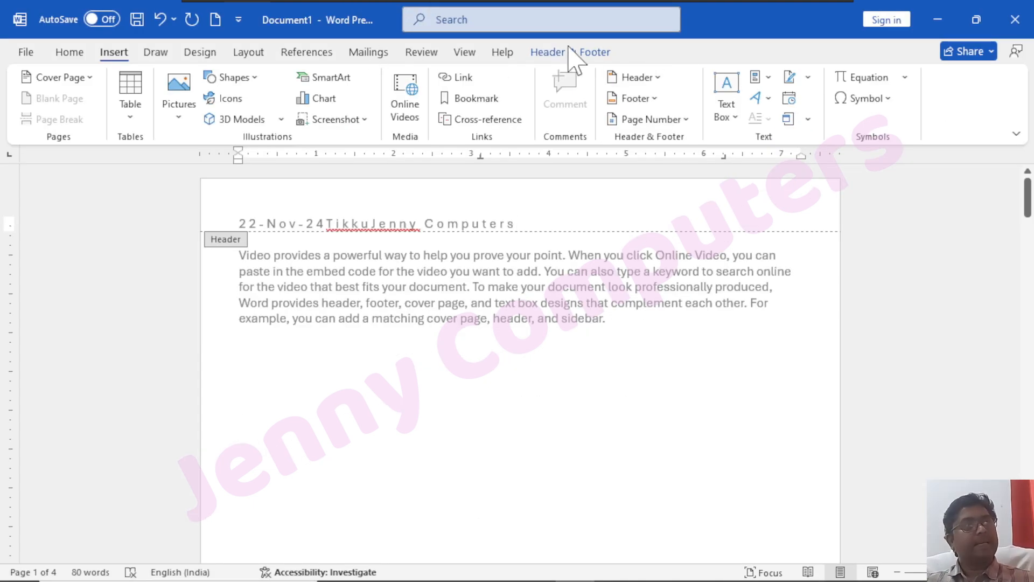
left_click(447, 107)
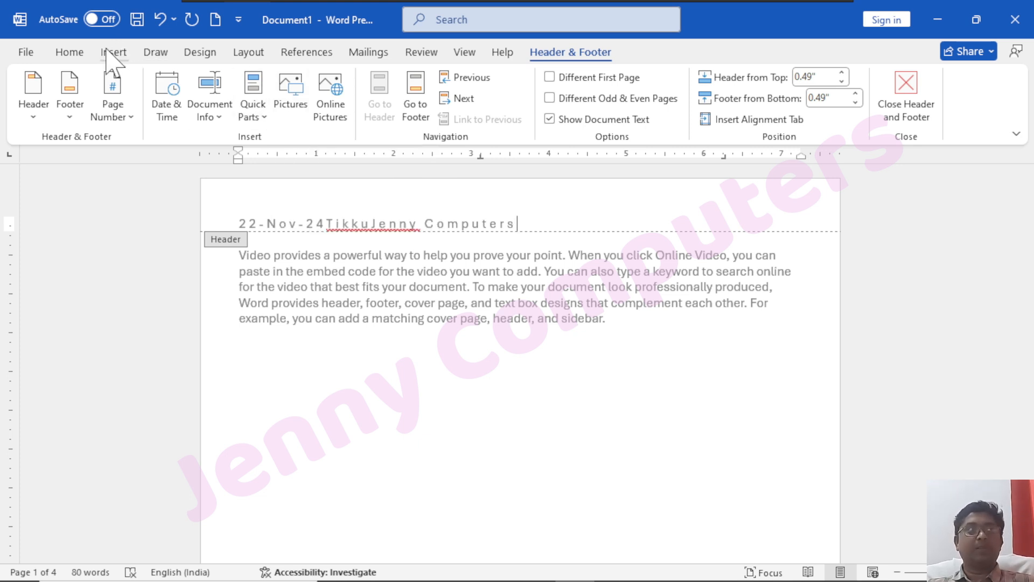
Insert the picture 18.jpg from C:\wallpapers into the header
left_click(274, 92)
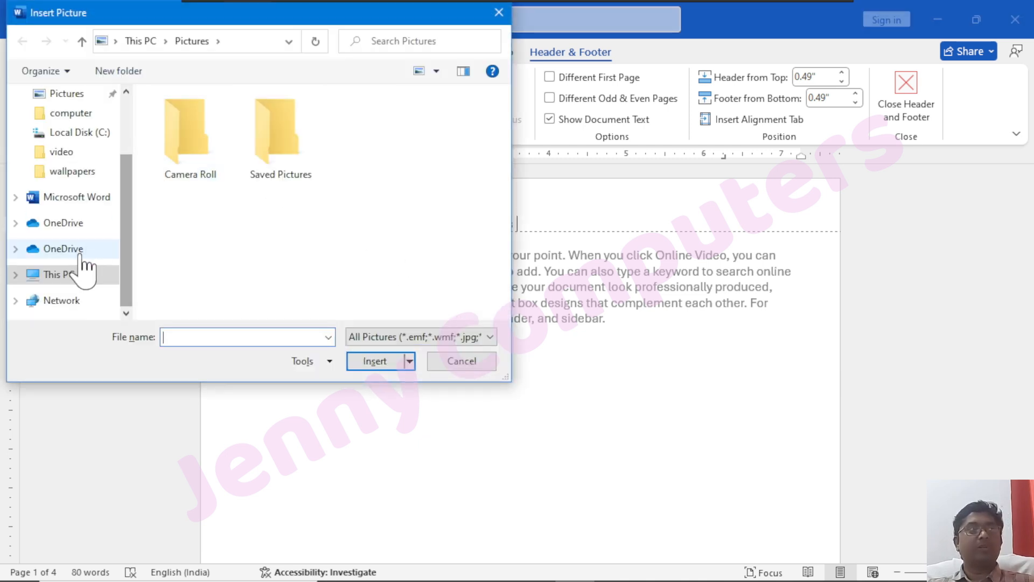
left_click(61, 275)
scroll(180, 272, "down", 3)
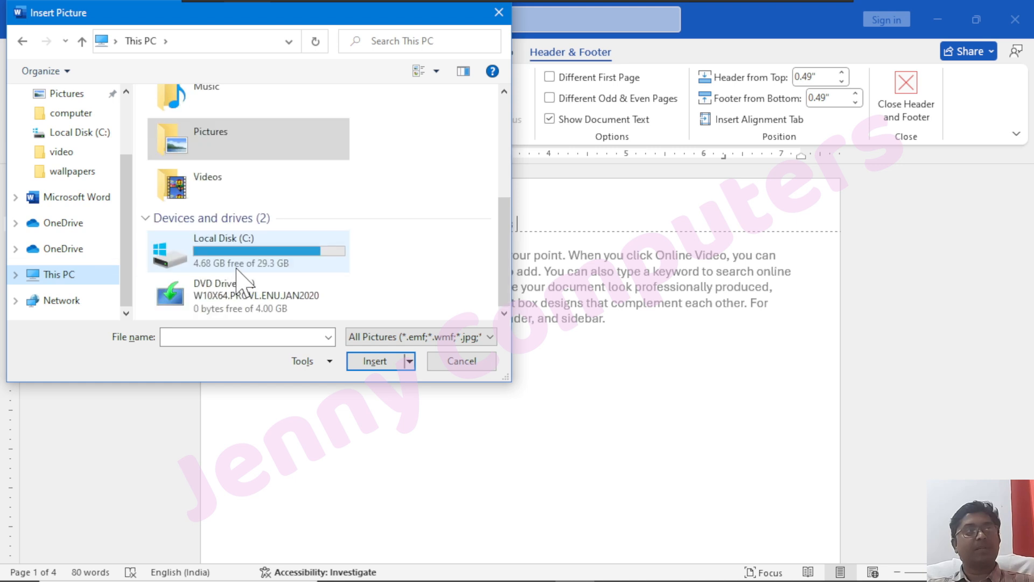
double_click(242, 263)
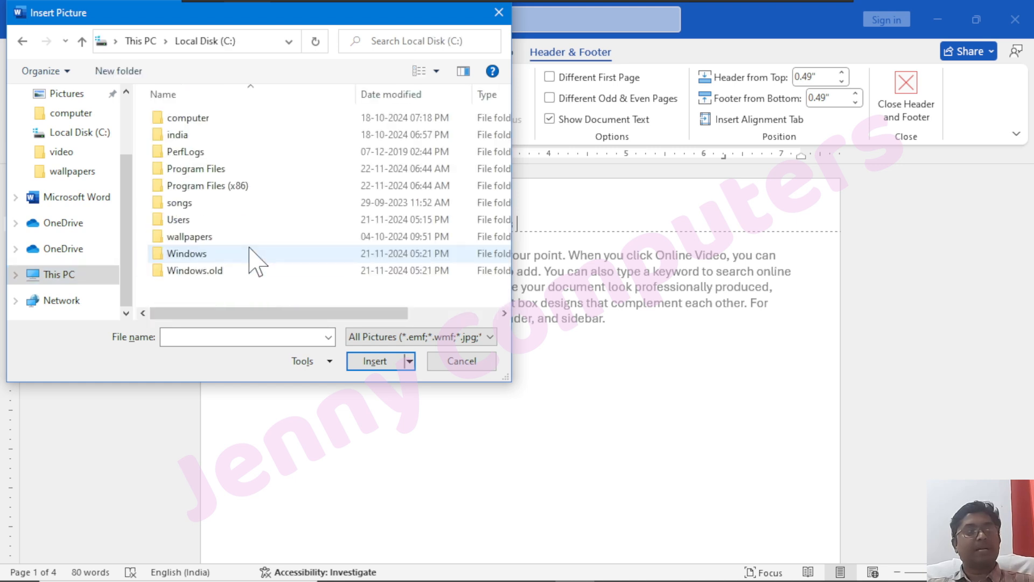
double_click(200, 237)
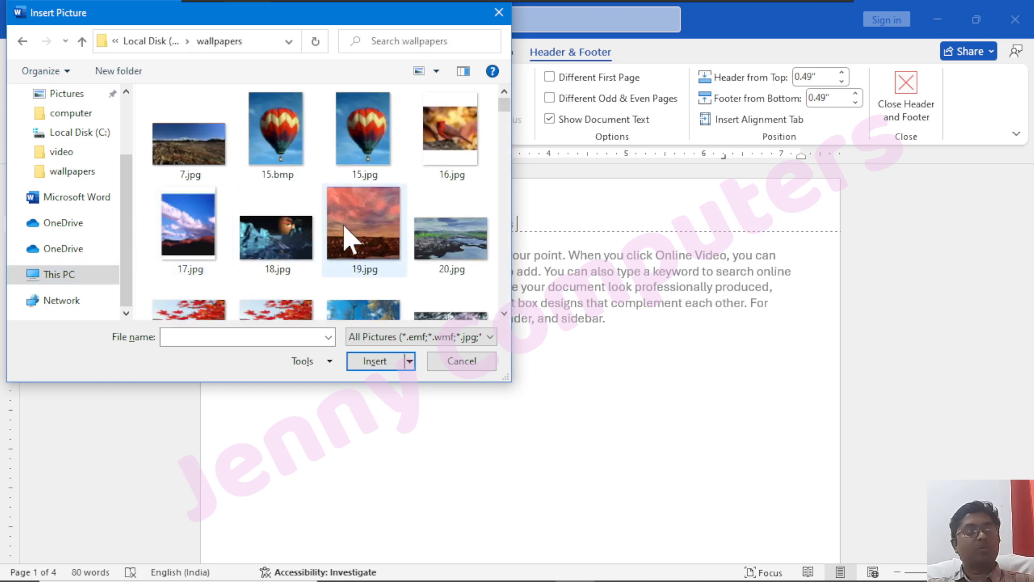
left_click(264, 245)
left_click(374, 362)
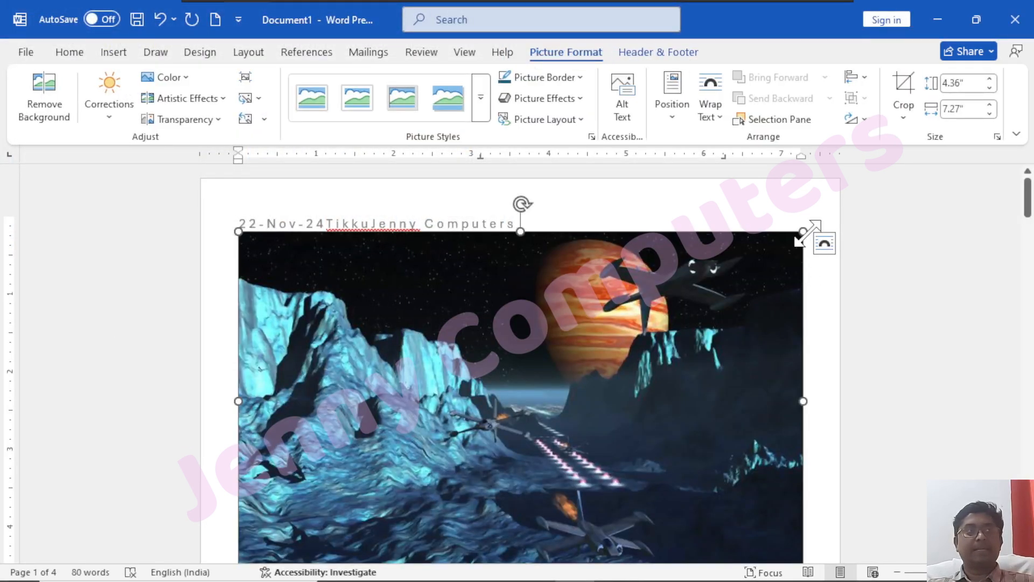
Shrink the header picture and set its text wrapping to Square
left_click_drag(796, 237, 351, 317)
left_click_drag(719, 215, 646, 245)
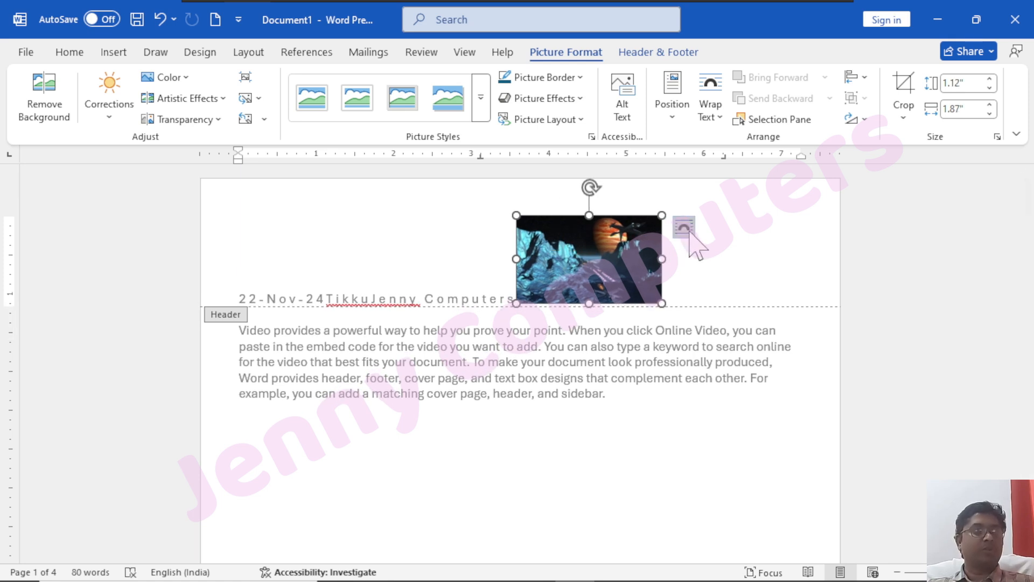
left_click(684, 227)
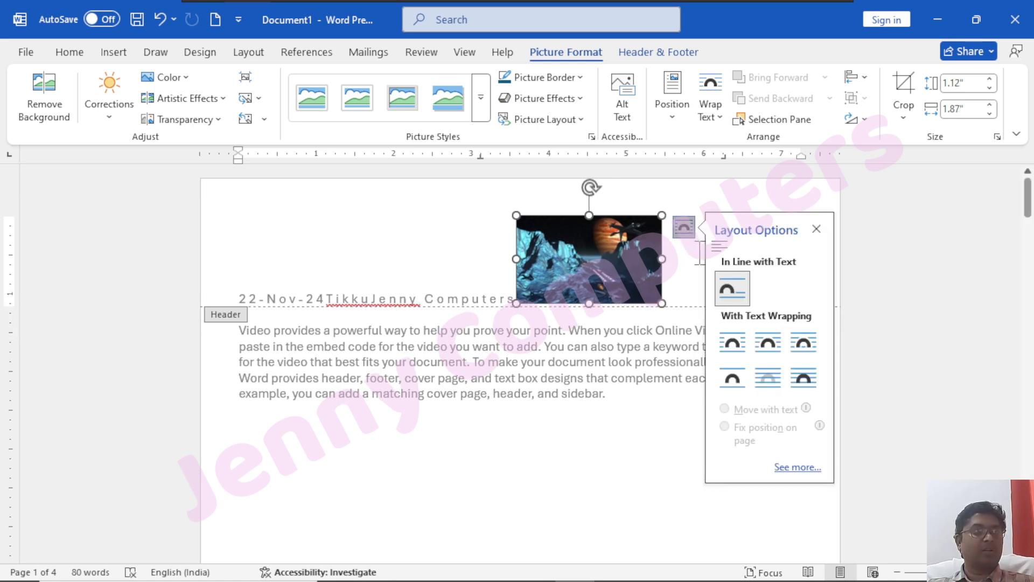
left_click(610, 249)
left_click(684, 227)
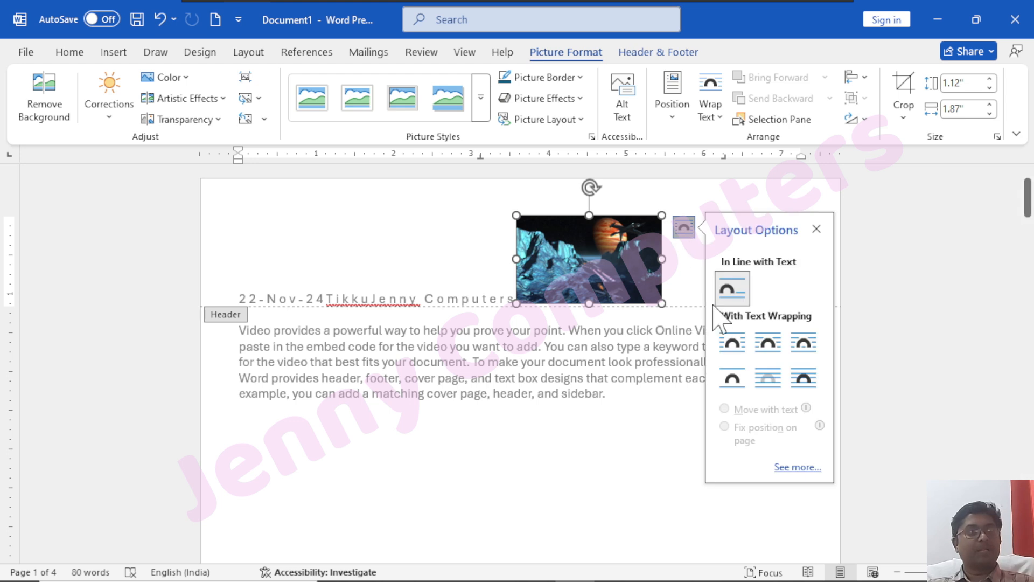
left_click(742, 346)
Shrink the picture to 0.46" by 0.77" beside the date, then resume header text editing
left_click_drag(601, 233, 720, 212)
left_click_drag(783, 286, 326, 207)
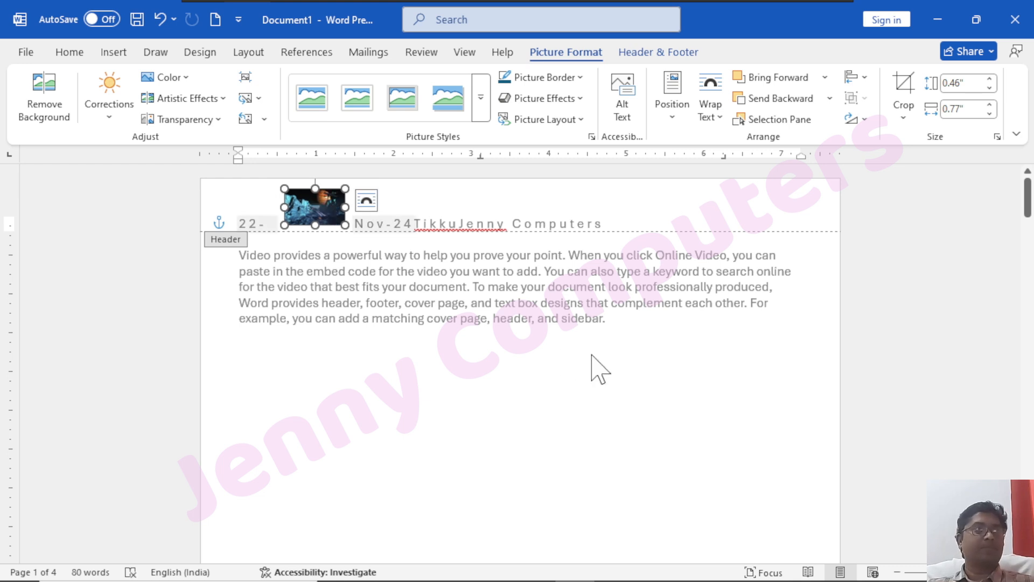
left_click(655, 53)
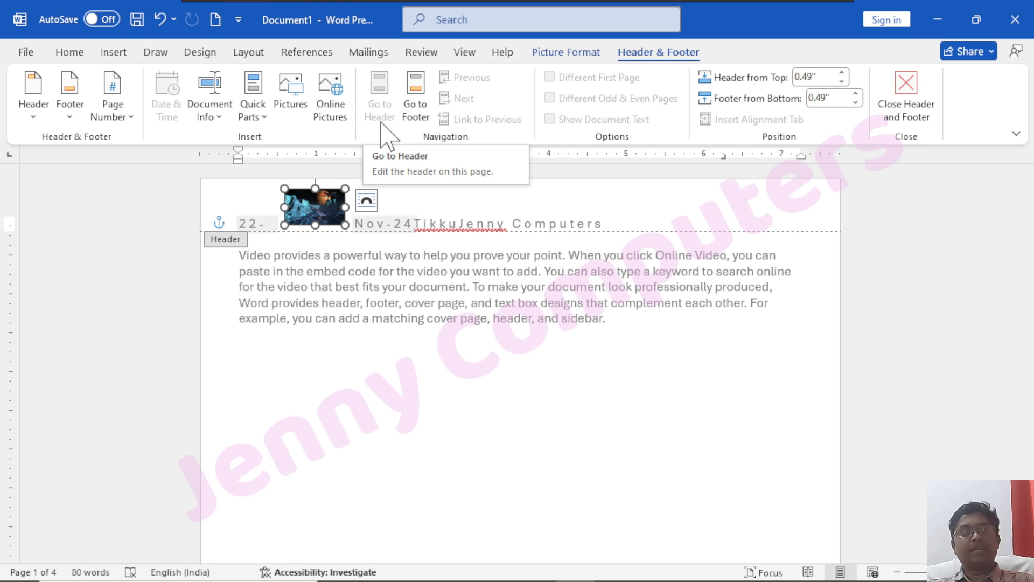
key("ctrl")
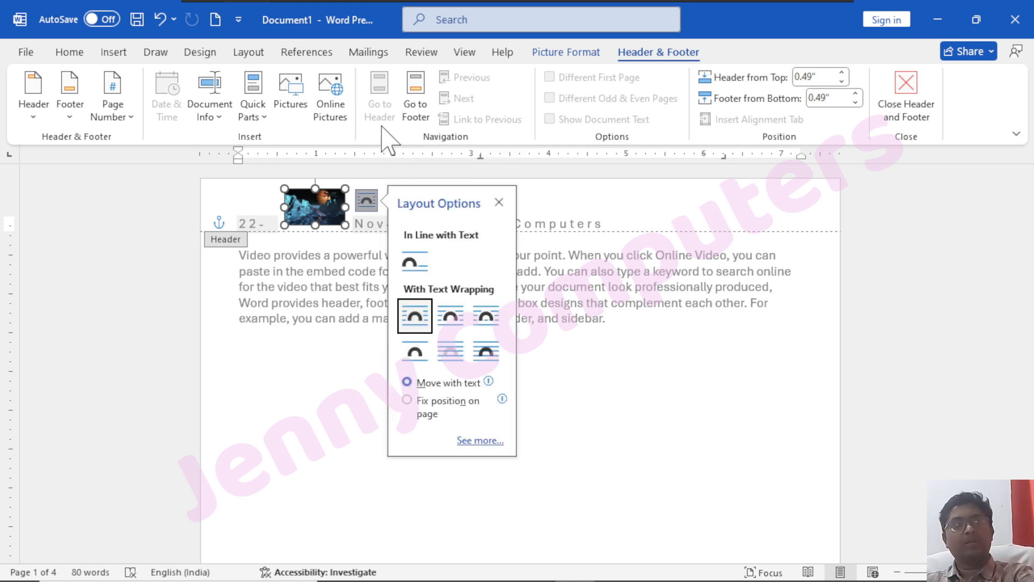
left_click(637, 225)
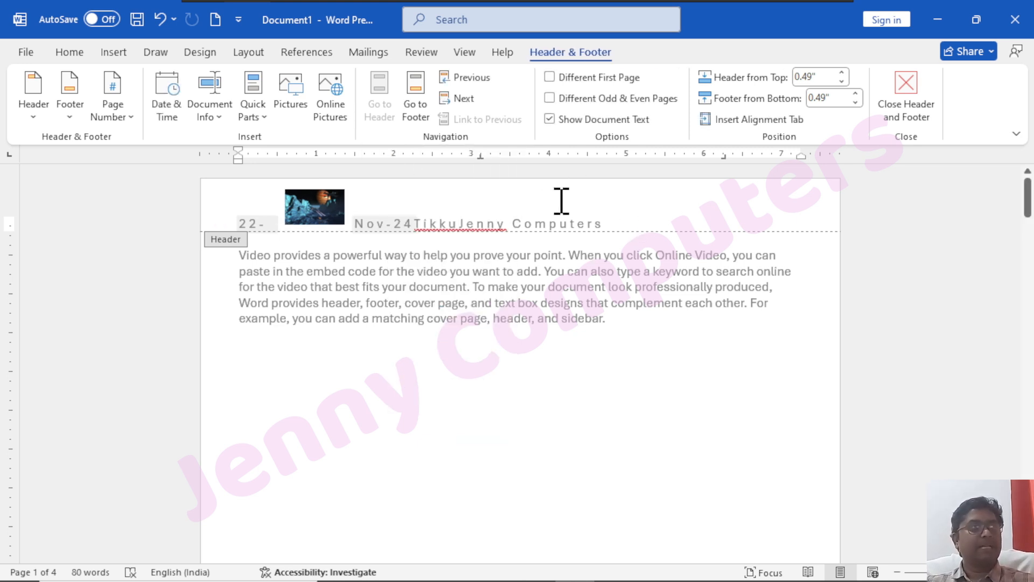
left_click(422, 119)
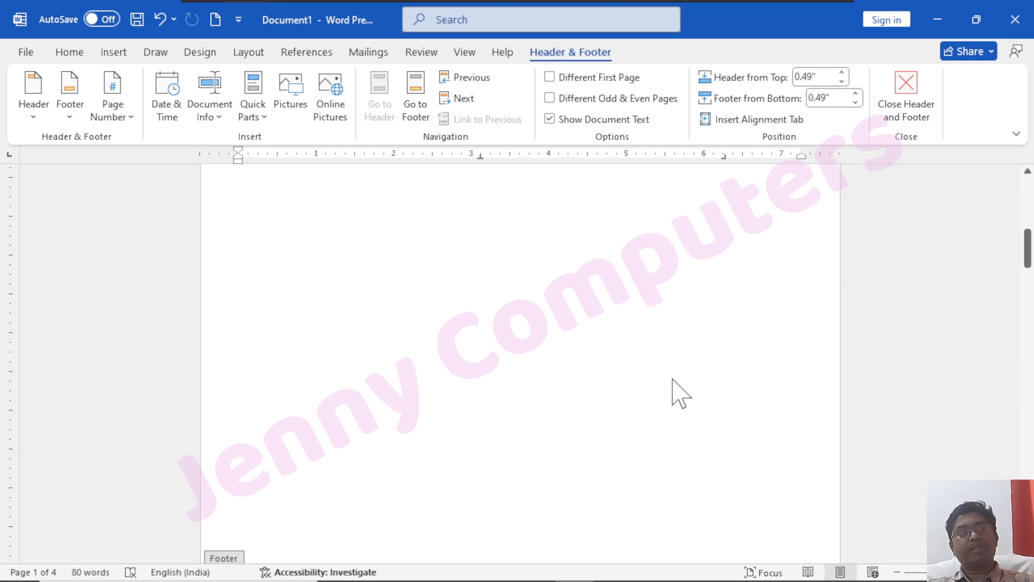
scroll(527, 400, "down", 4)
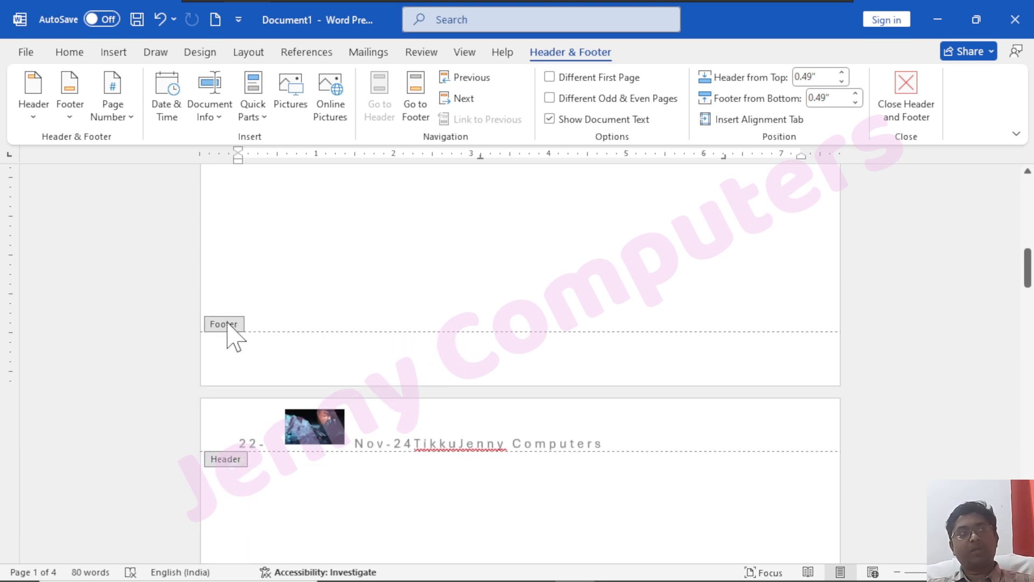
scroll(503, 392, "up", 11)
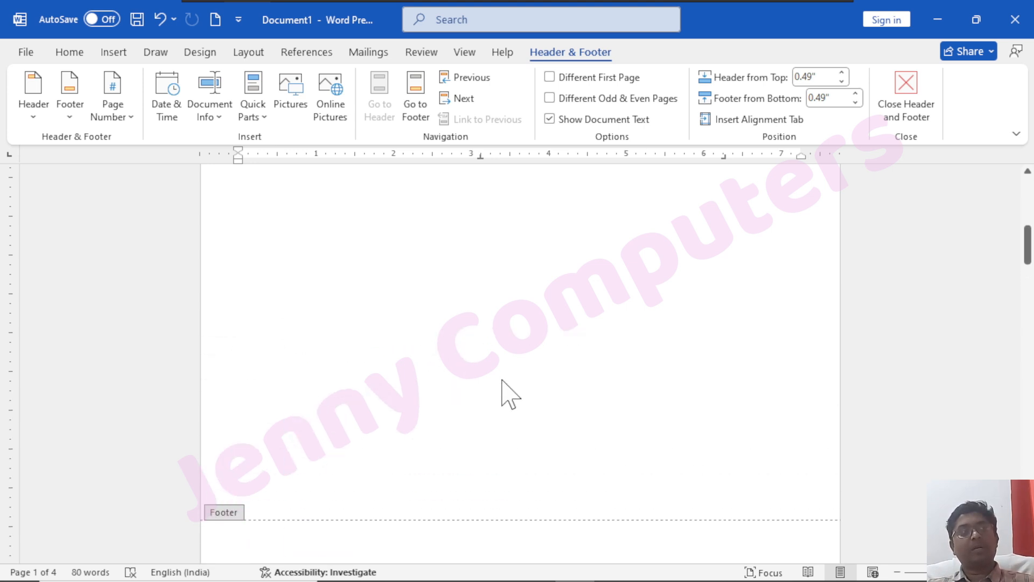
left_click(415, 115)
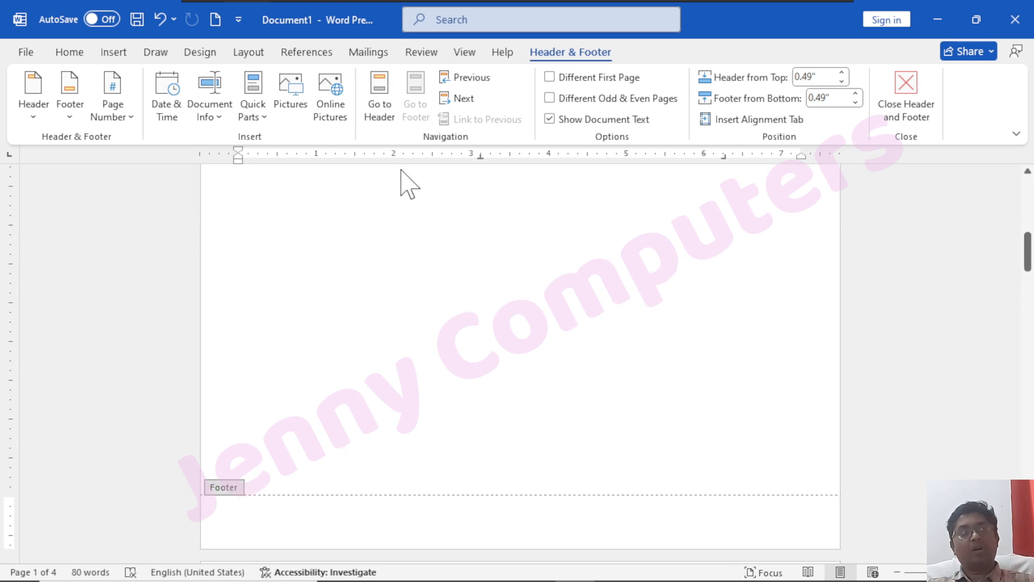
left_click(378, 105)
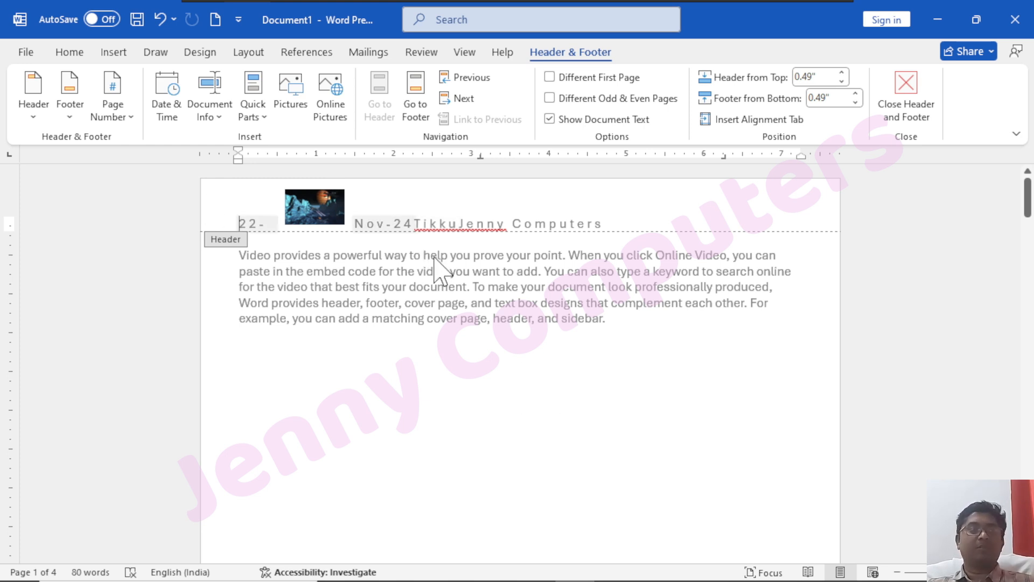
scroll(438, 250, "down", 15)
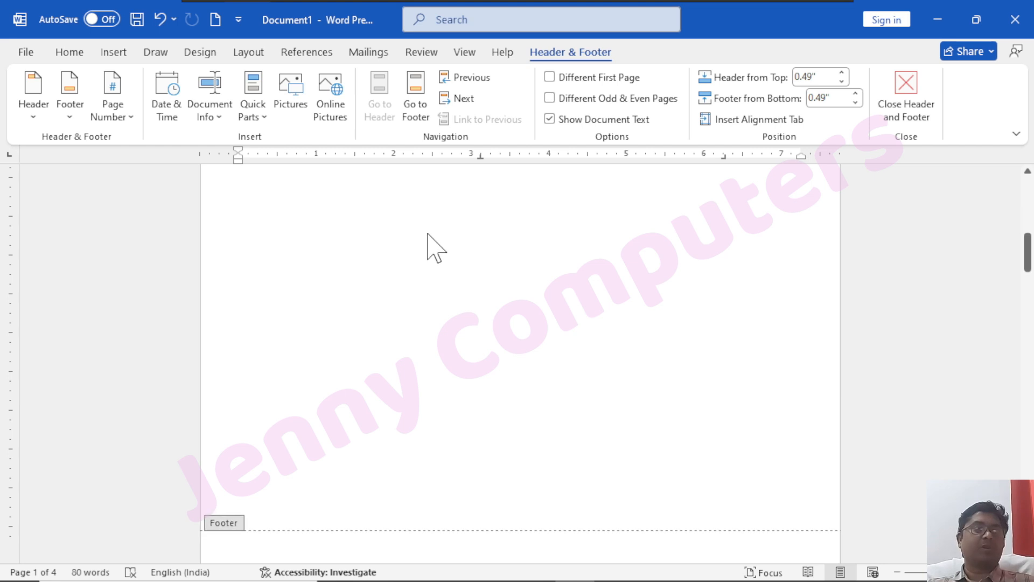
scroll(438, 248, "up", 15)
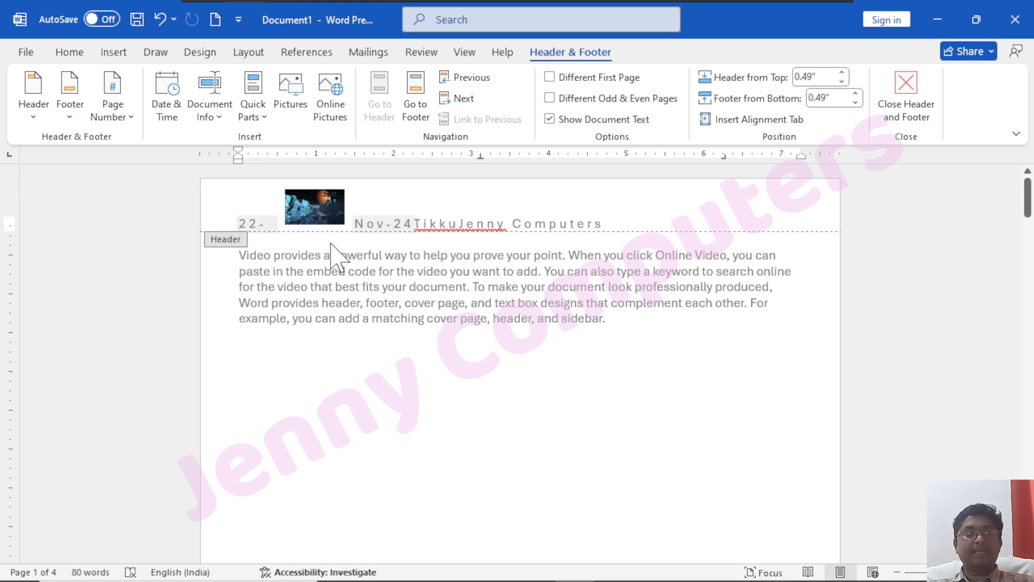
scroll(324, 213, "down", 10)
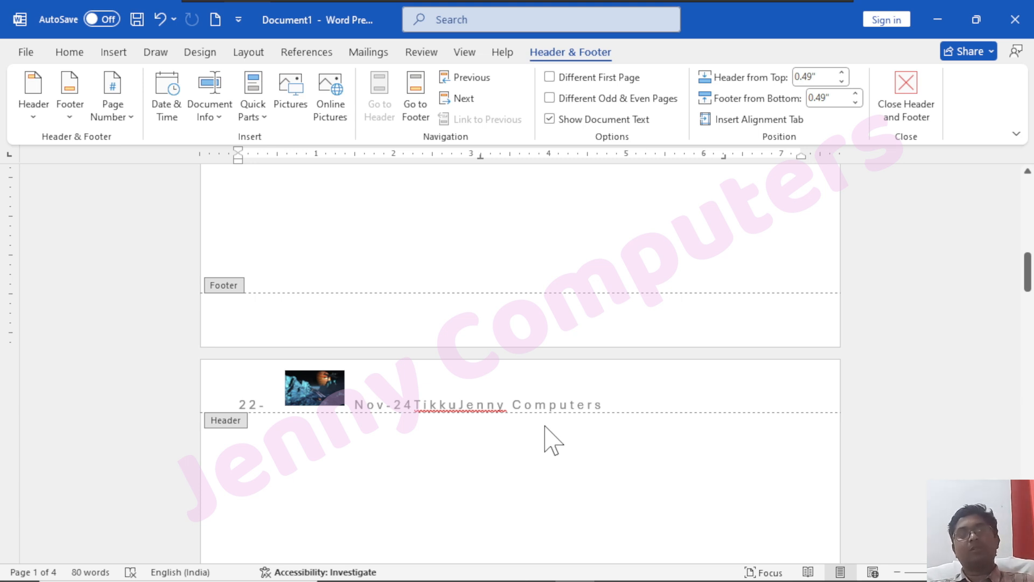
scroll(483, 382, "up", 10)
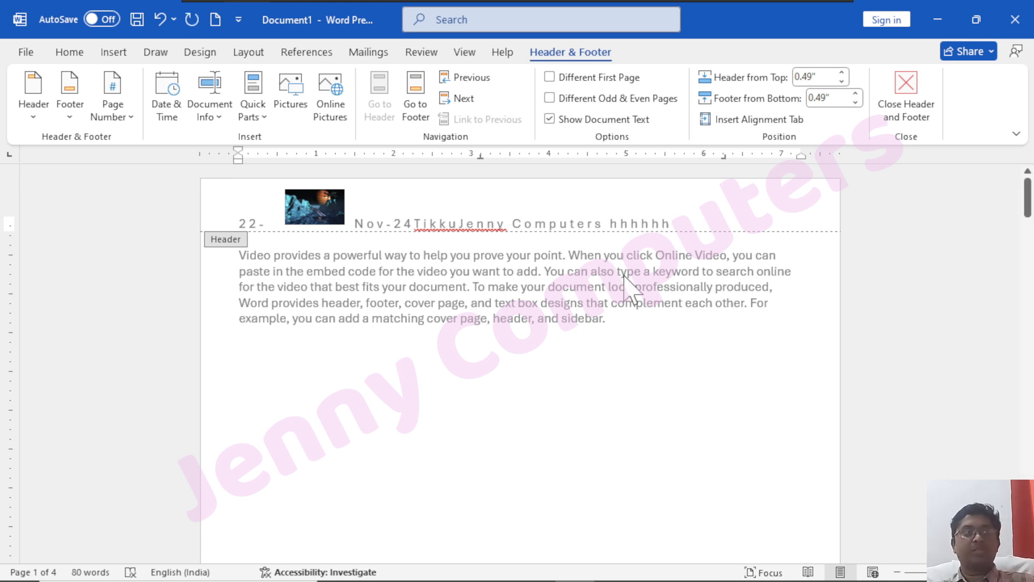
Scroll through the document to review the header repeated on every page
scroll(630, 290, "down", 10)
scroll(635, 390, "down", 1)
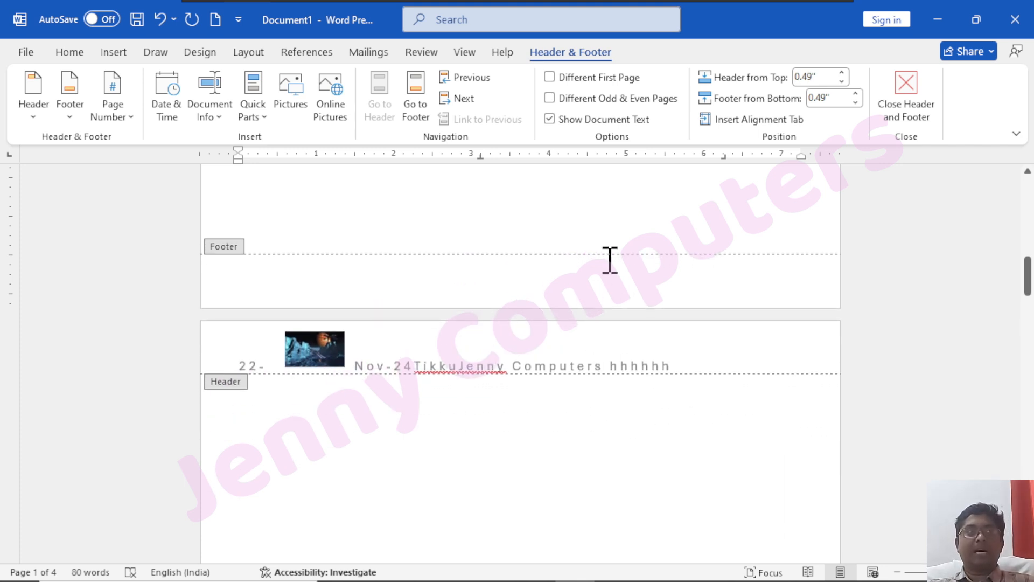
scroll(700, 390, "up", 18)
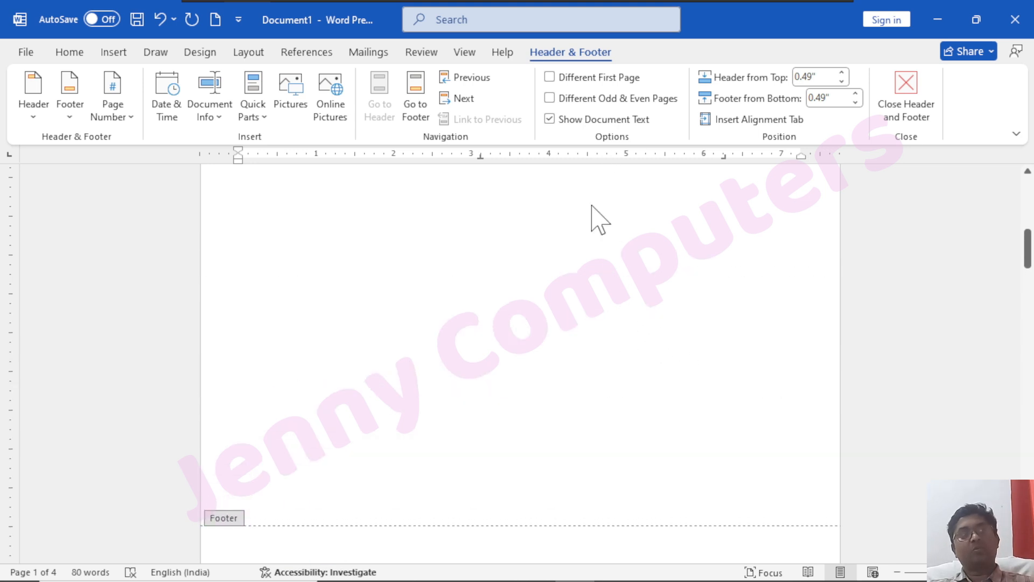
scroll(584, 199, "up", 4)
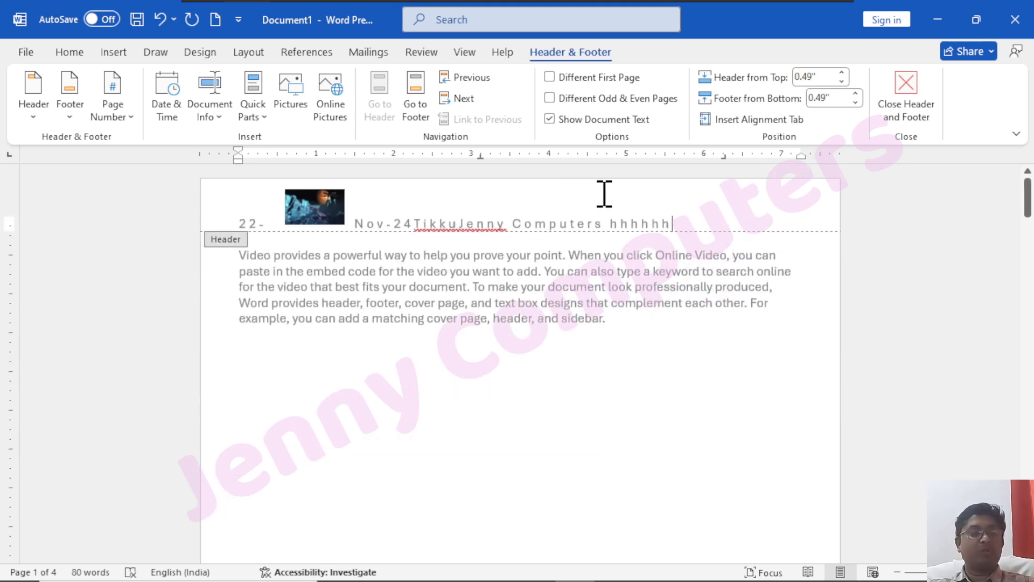
scroll(724, 485, "down", 5)
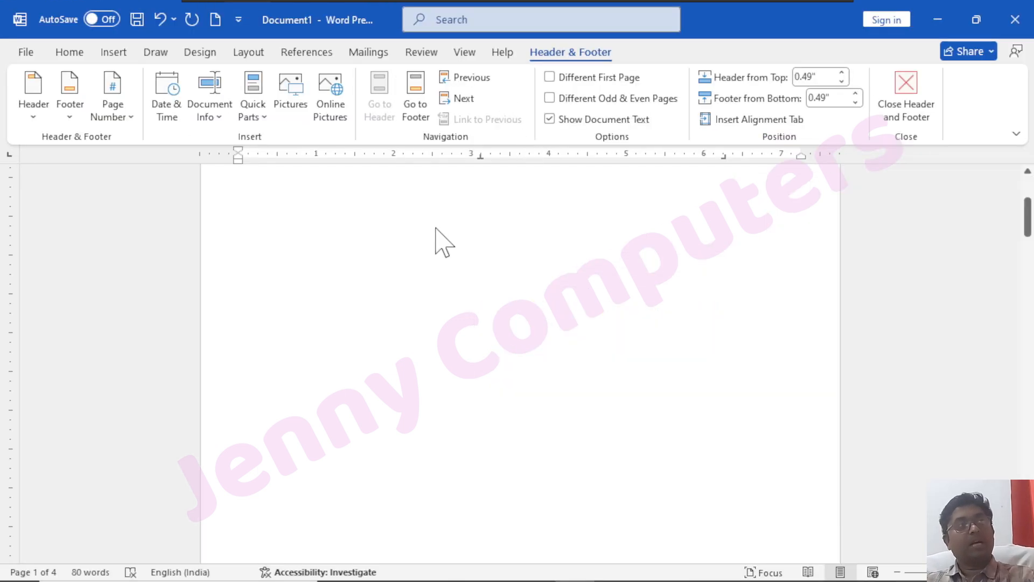
scroll(436, 229, "up", 3)
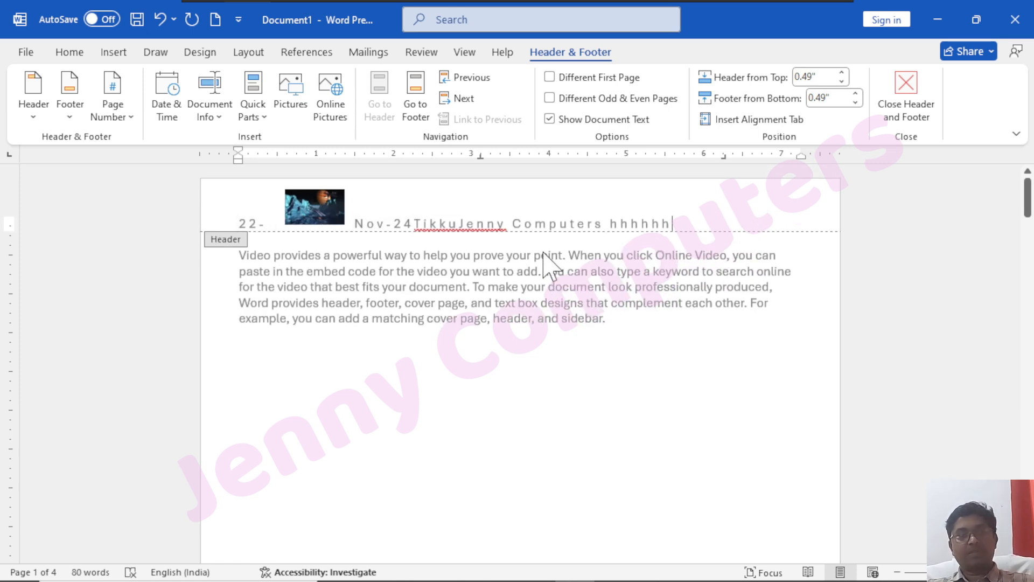
scroll(541, 260, "down", 10)
scroll(431, 332, "down", 2)
scroll(515, 369, "up", 1)
scroll(501, 316, "down", 5)
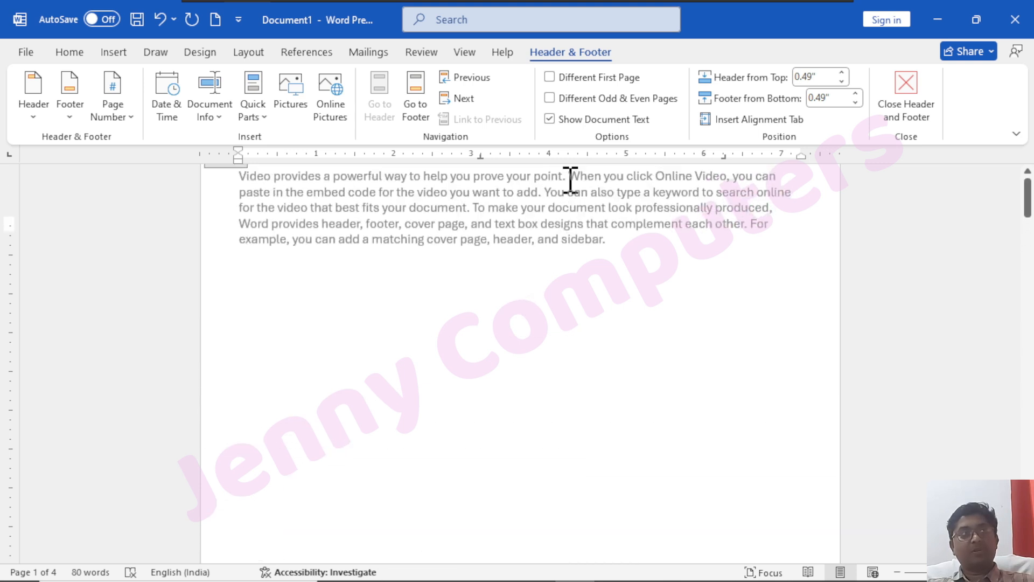
scroll(570, 182, "up", 2)
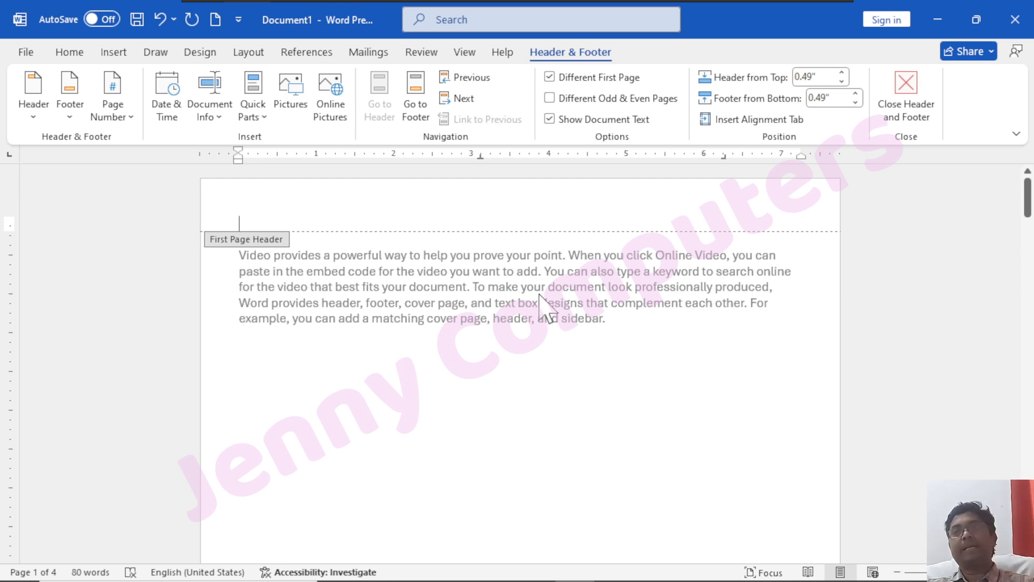
Type 'Jenny Computers' into the first-page header
scroll(466, 370, "down", 3)
scroll(480, 411, "down", 3)
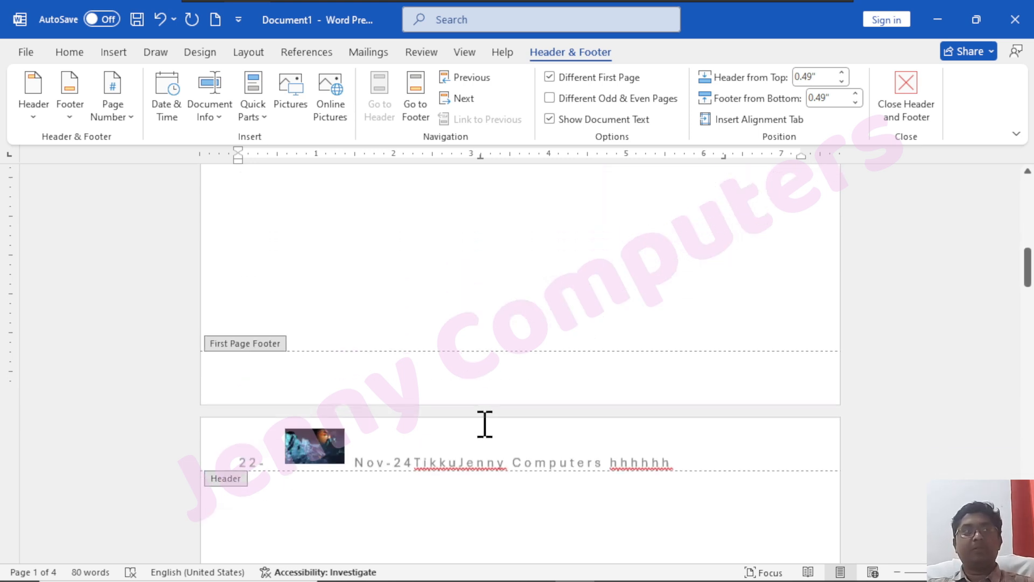
scroll(479, 446, "down", 15)
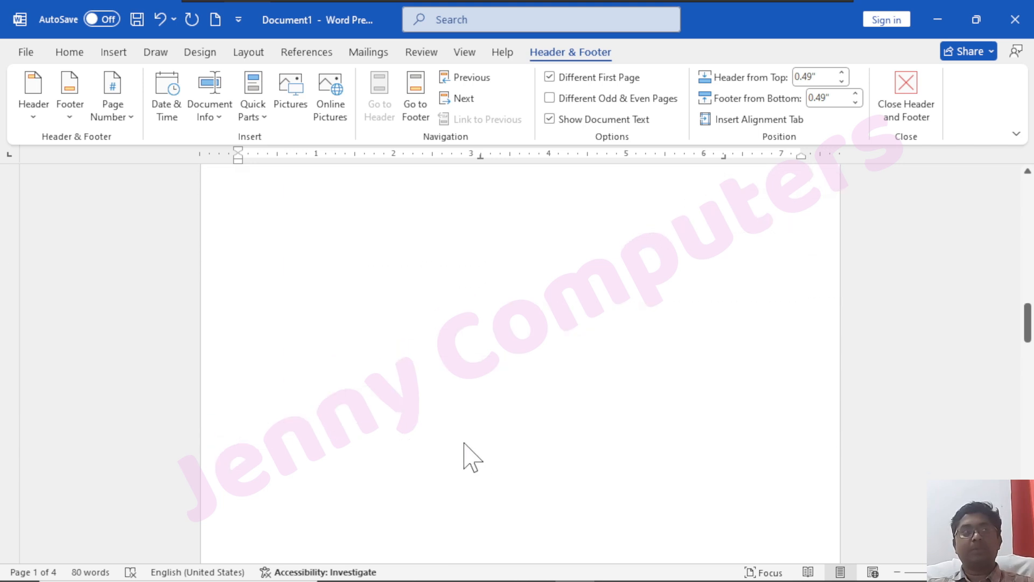
scroll(330, 458, "down", 1)
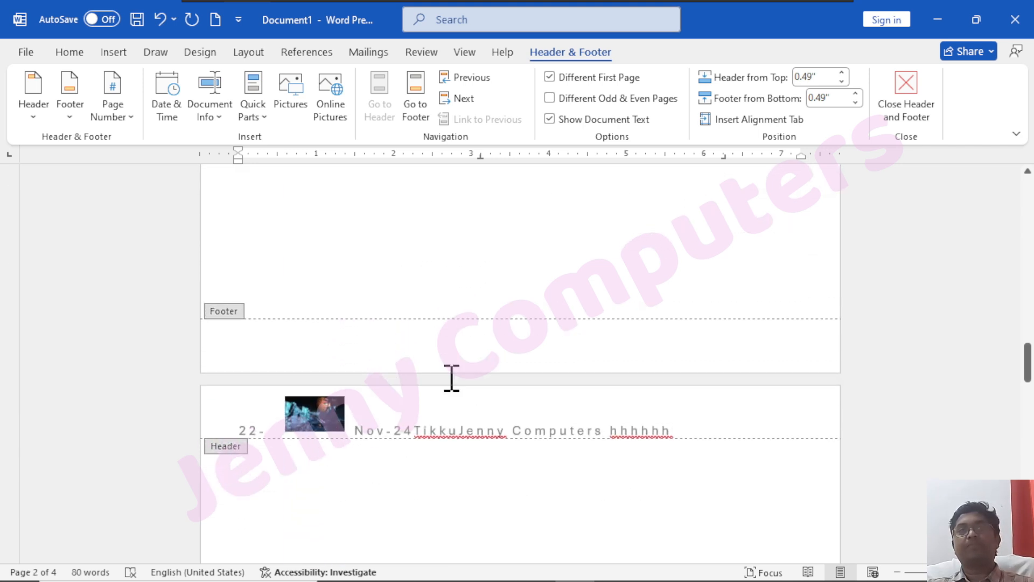
scroll(425, 352, "up", 20)
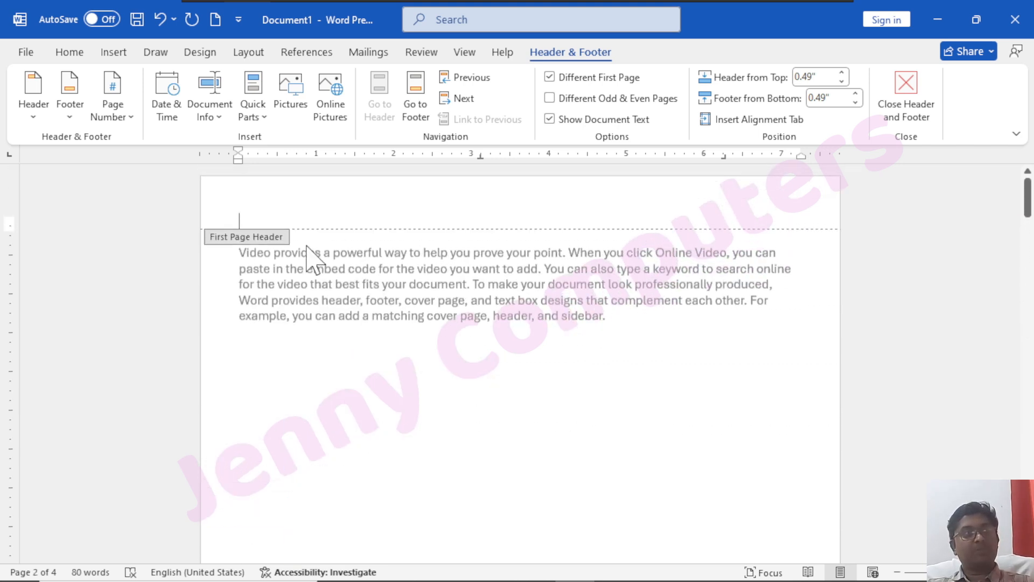
type("Jenny Computers")
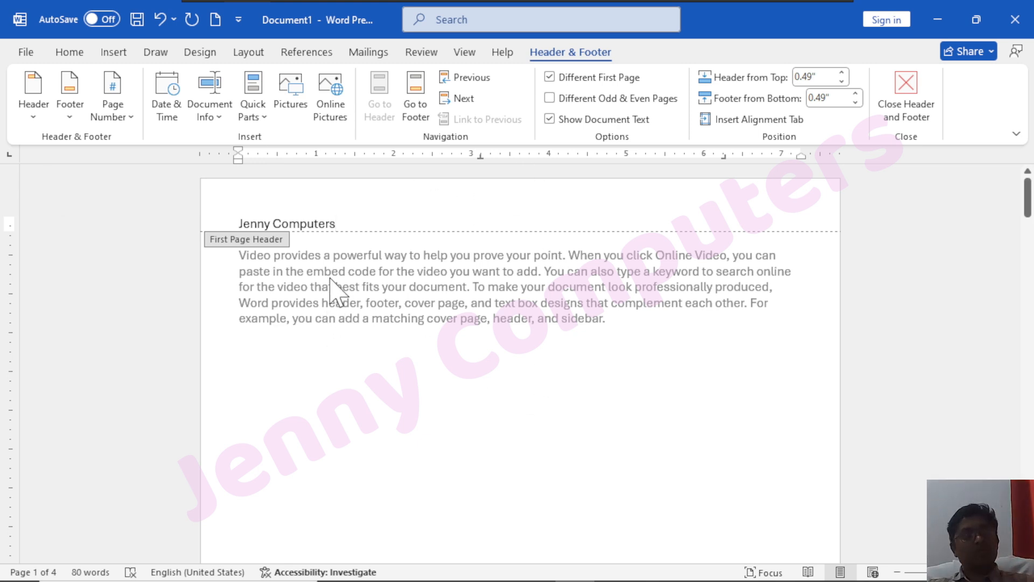
On page 2, select the old header line together with its picture
scroll(335, 296, "down", 10)
scroll(358, 335, "down", 1)
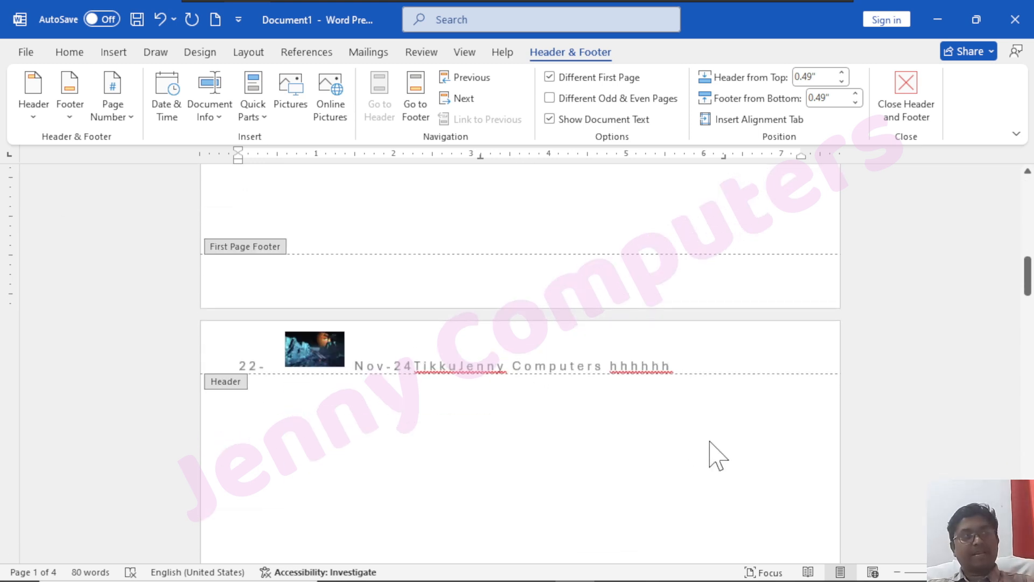
left_click_drag(673, 366, 235, 361)
Replace the selected later-page header text with 'MS Word' and delete its picture
type("MS Word")
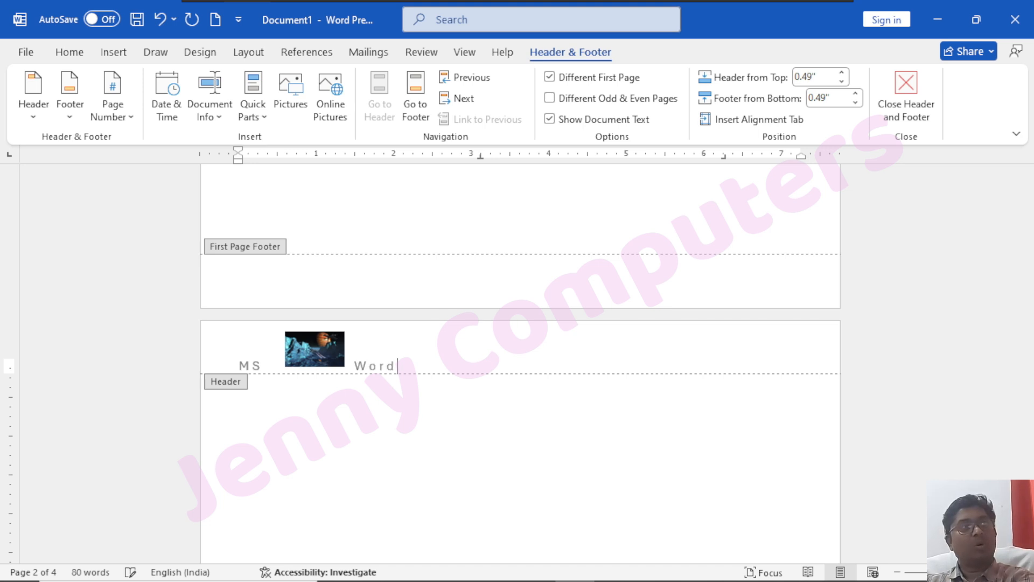
left_click(336, 361)
key("Delete")
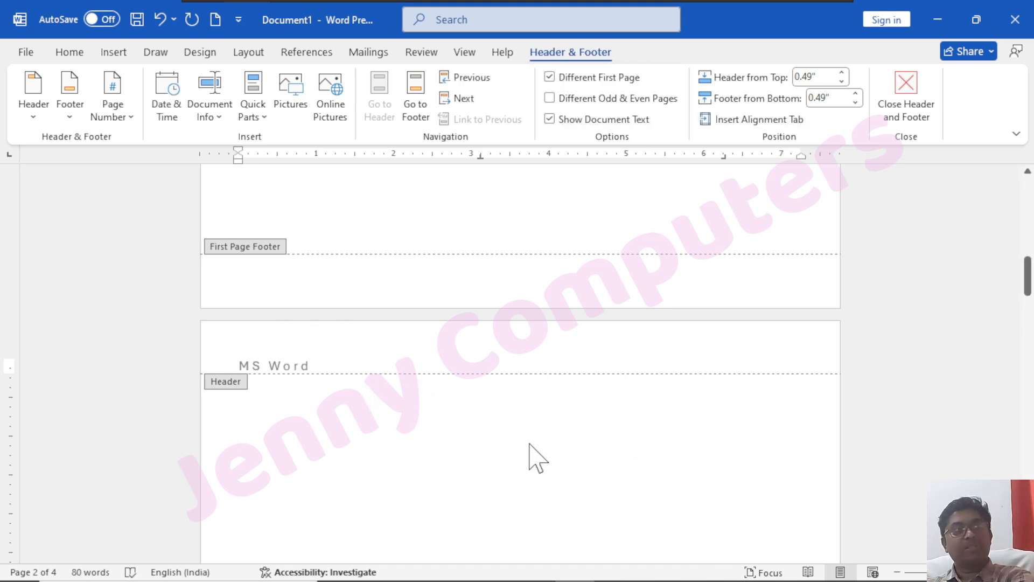
Check the 'MS Word' header across the later pages
scroll(307, 334, "down", 3)
scroll(331, 361, "down", 10)
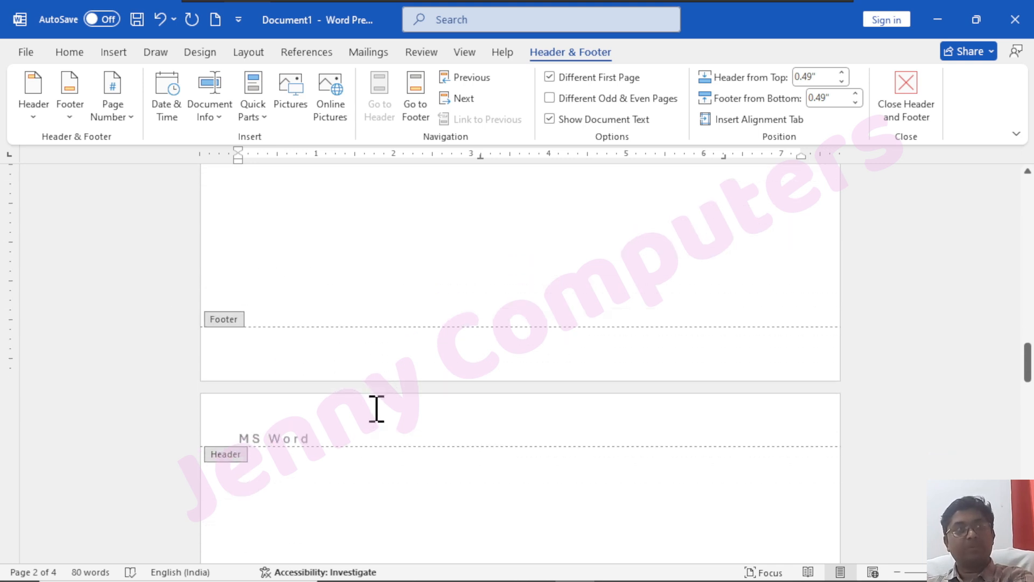
left_click(327, 352)
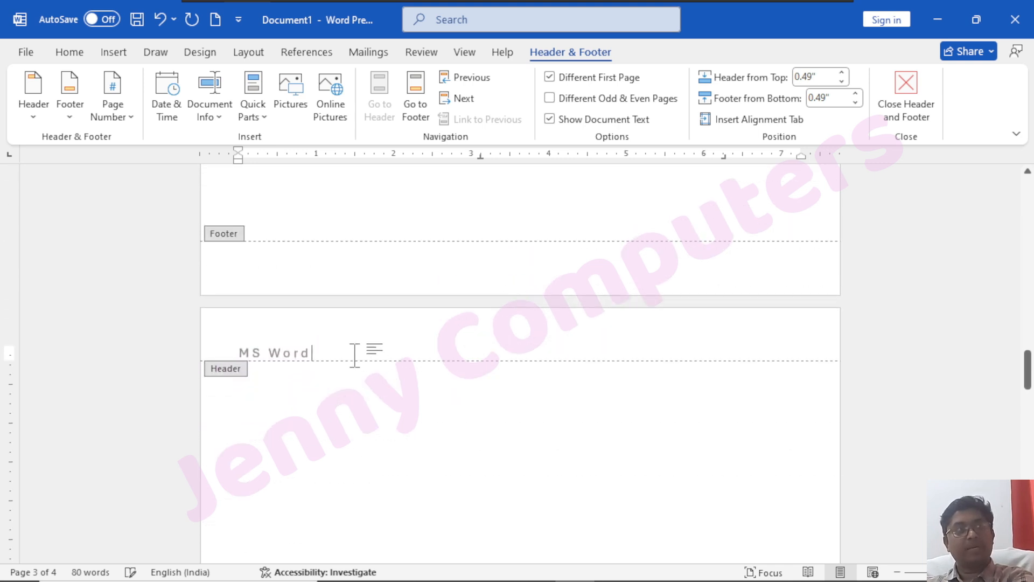
left_click(218, 325)
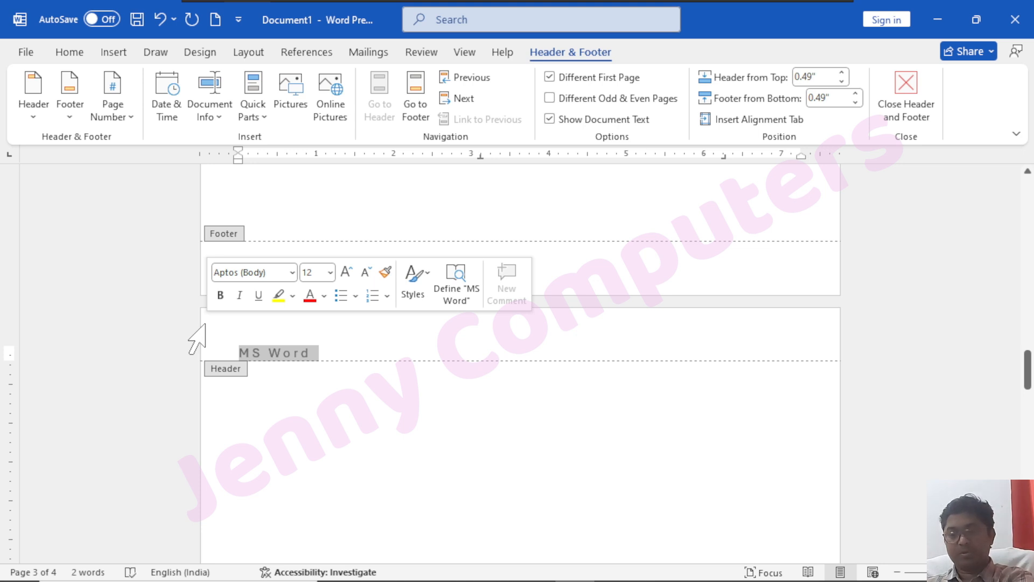
left_click(353, 355)
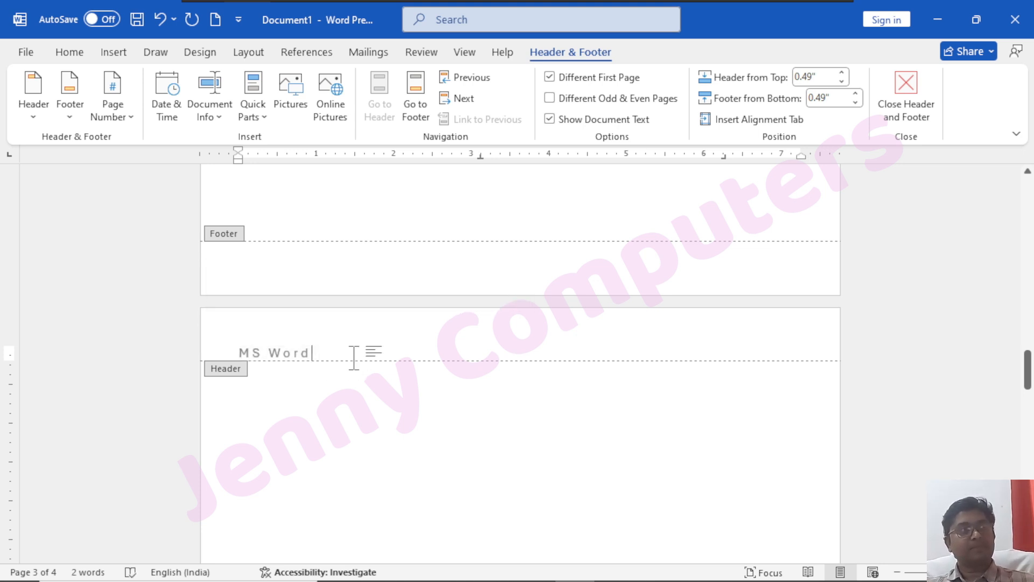
scroll(371, 383, "up", 15)
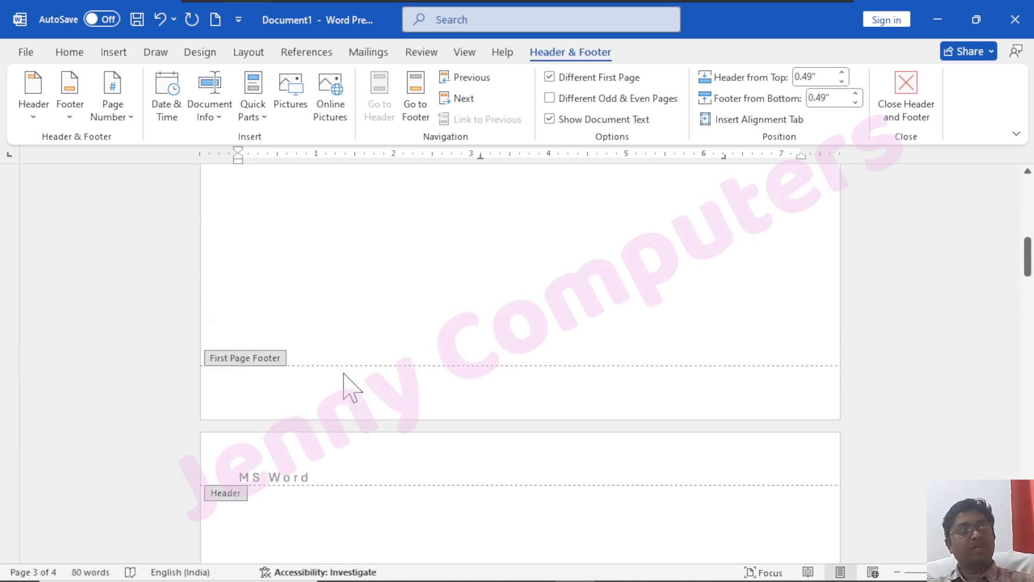
scroll(317, 323, "up", 8)
scroll(346, 366, "down", 7)
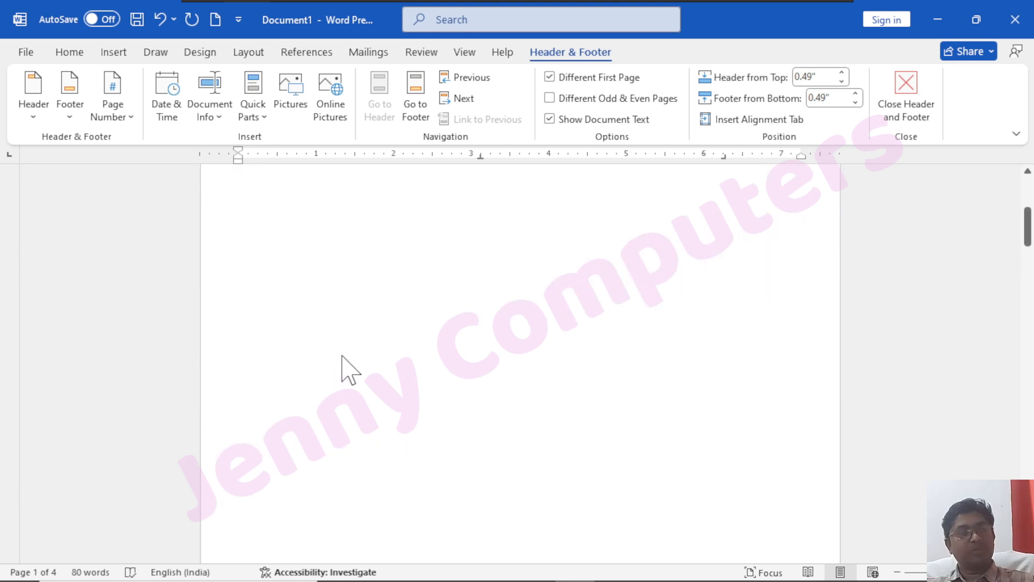
scroll(371, 415, "down", 4)
scroll(372, 409, "down", 13)
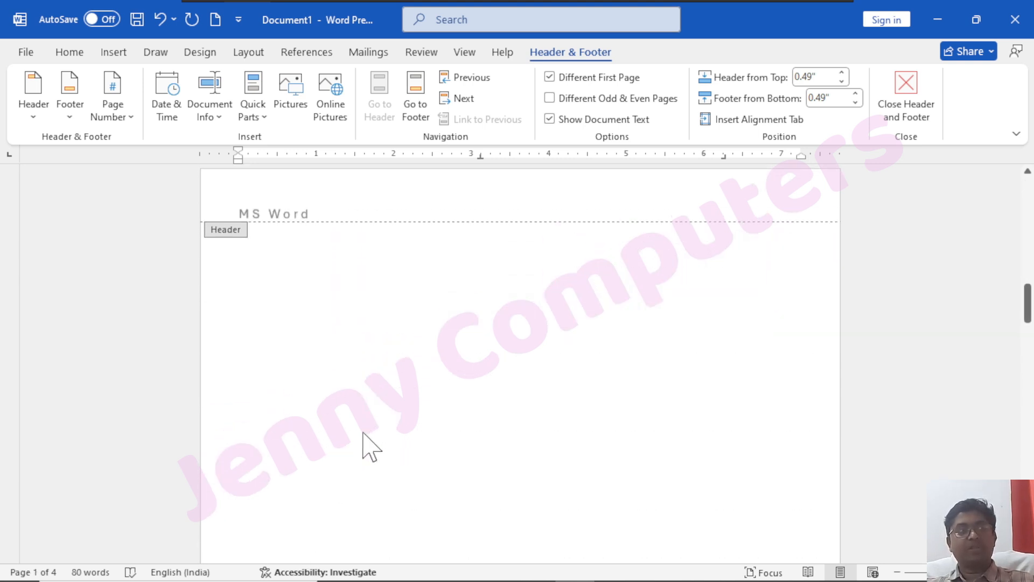
scroll(418, 459, "down", 1)
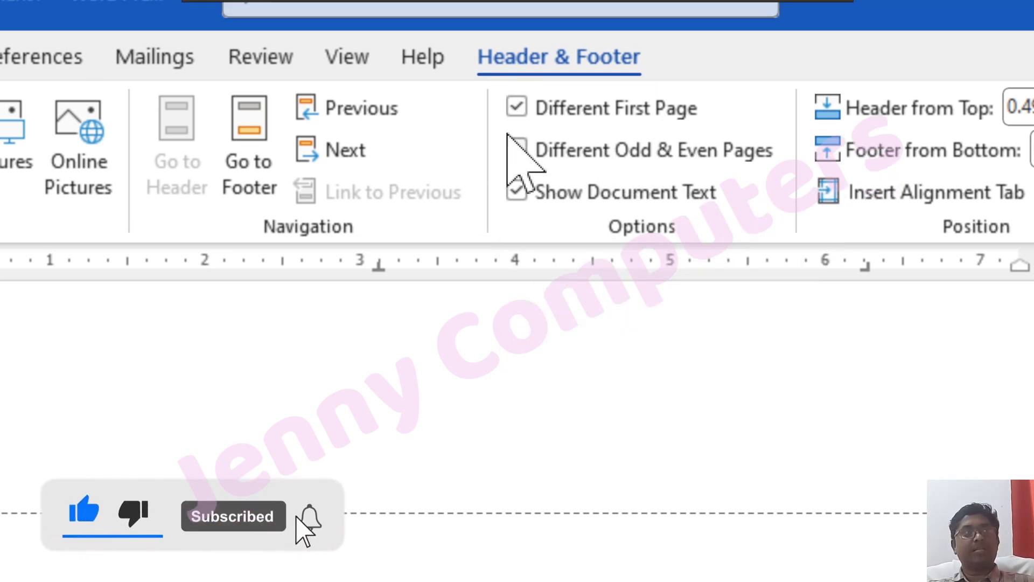
Give odd and even pages separate headers and type 'MS Word' into page 2's even-page header
left_click(515, 146)
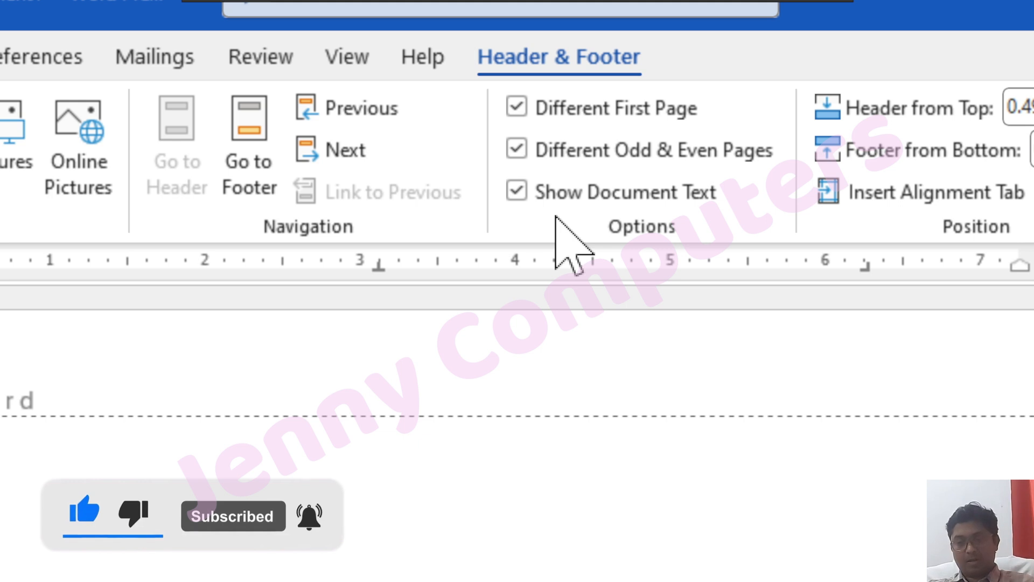
scroll(388, 250, "up", 15)
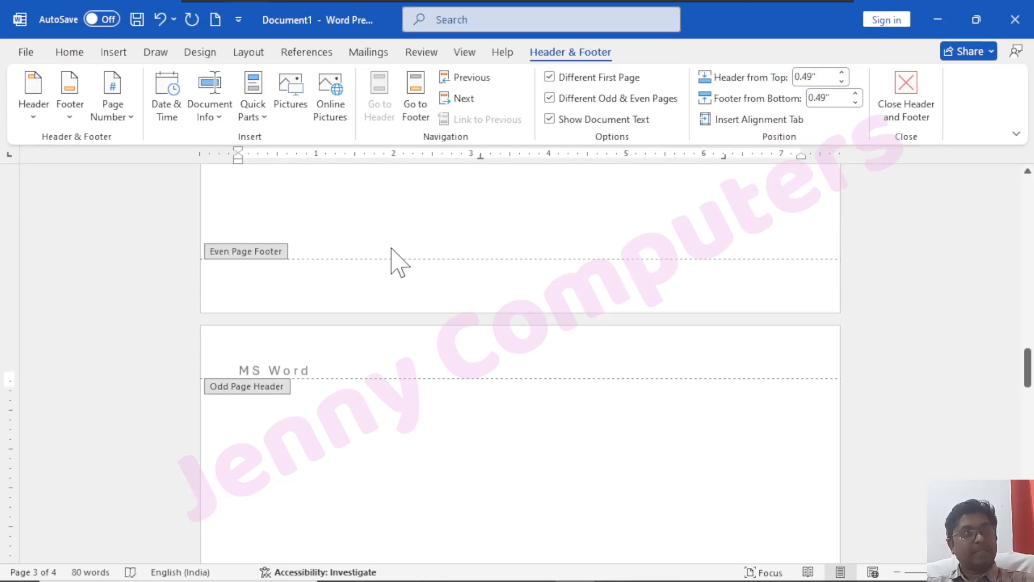
scroll(387, 271, "up", 10)
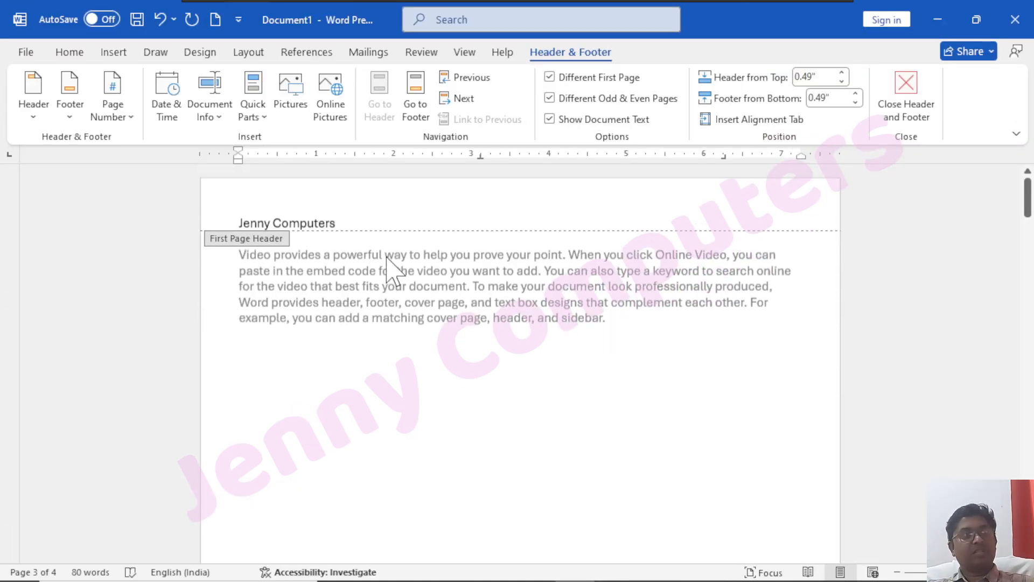
scroll(376, 307, "down", 15)
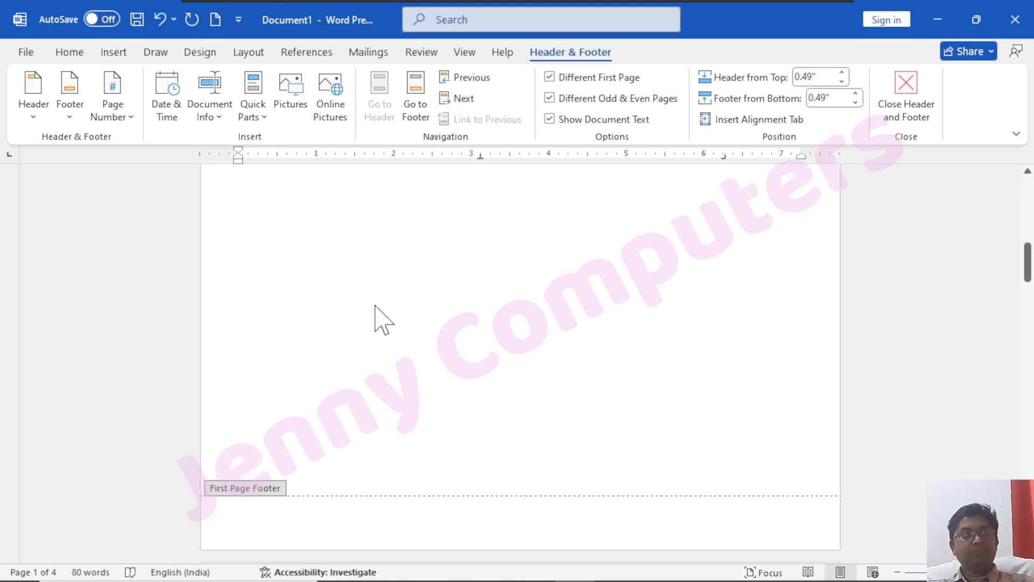
scroll(374, 323, "up", 5)
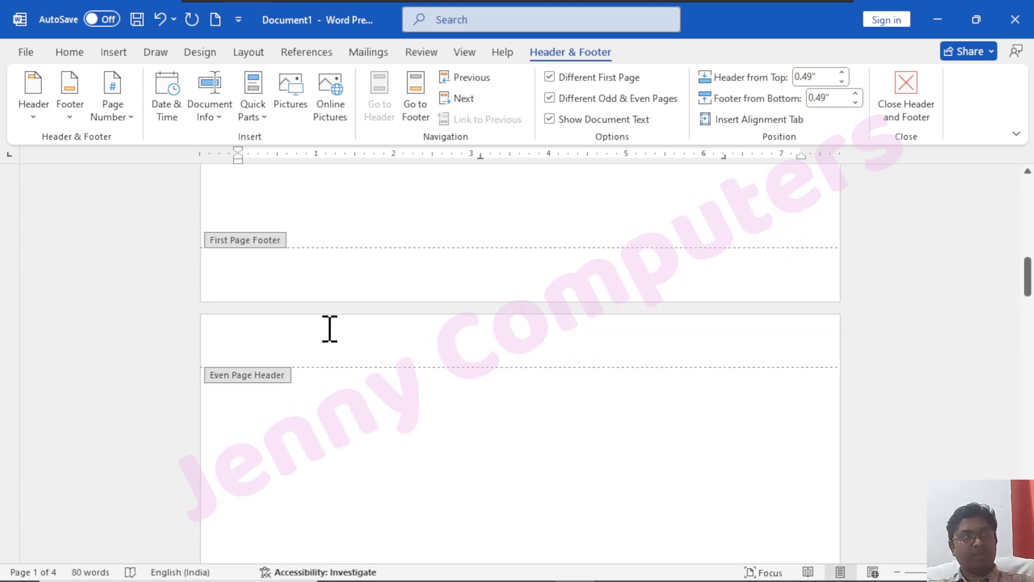
left_click(280, 358)
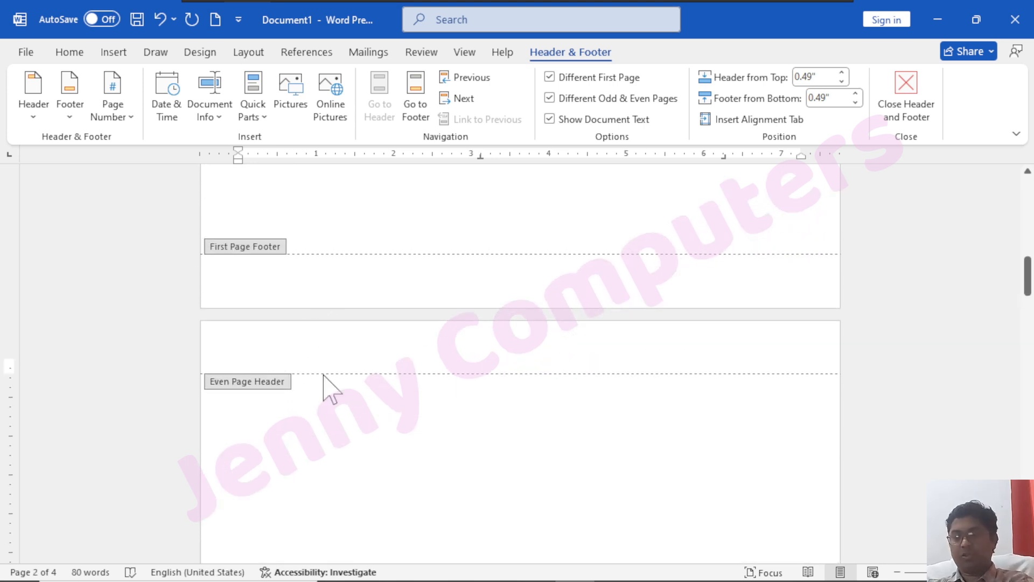
type("MS Excel")
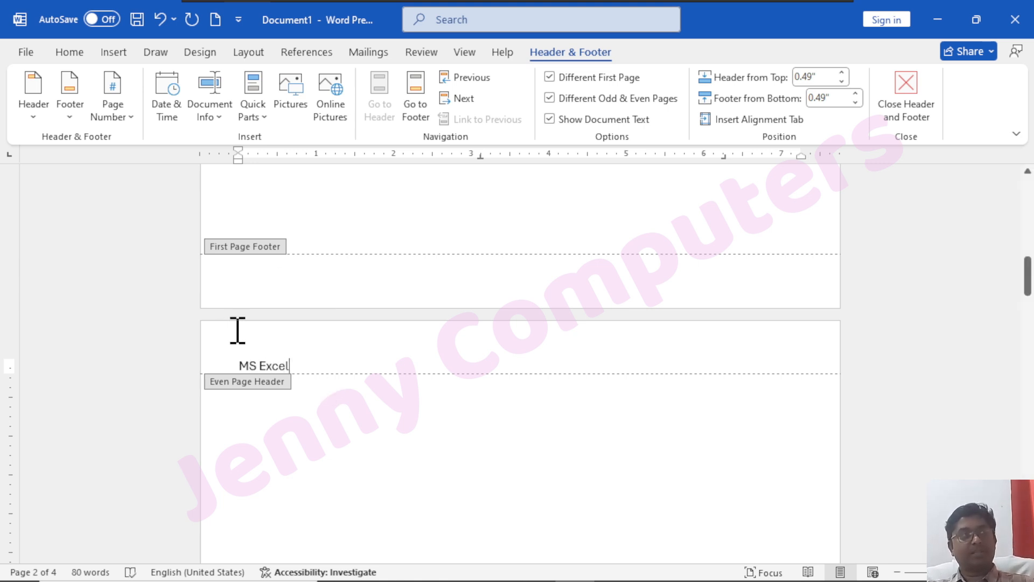
Scroll back up to the first page's 'Jenny Computers' header
scroll(323, 407, "up", 10)
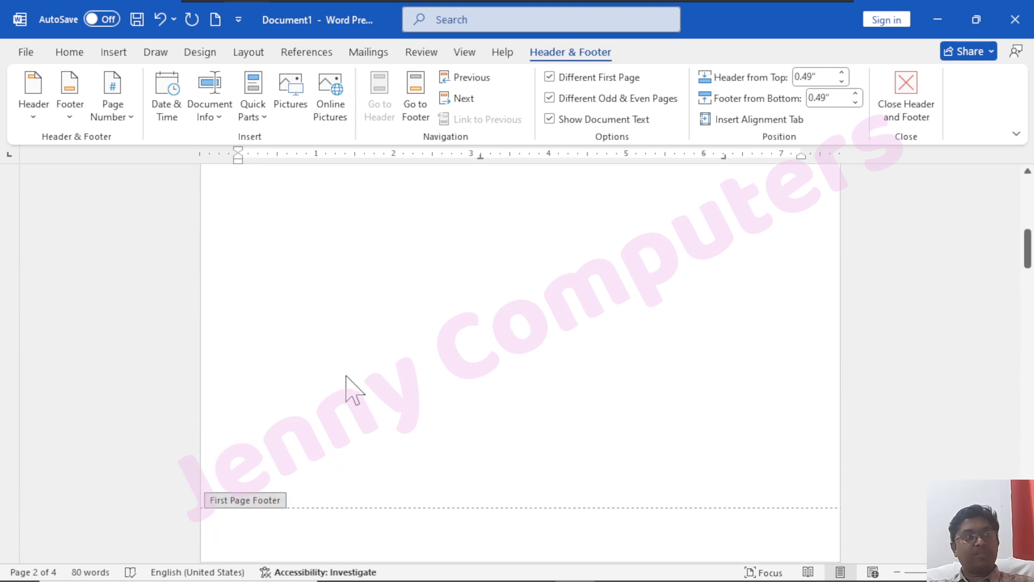
scroll(418, 345, "down", 10)
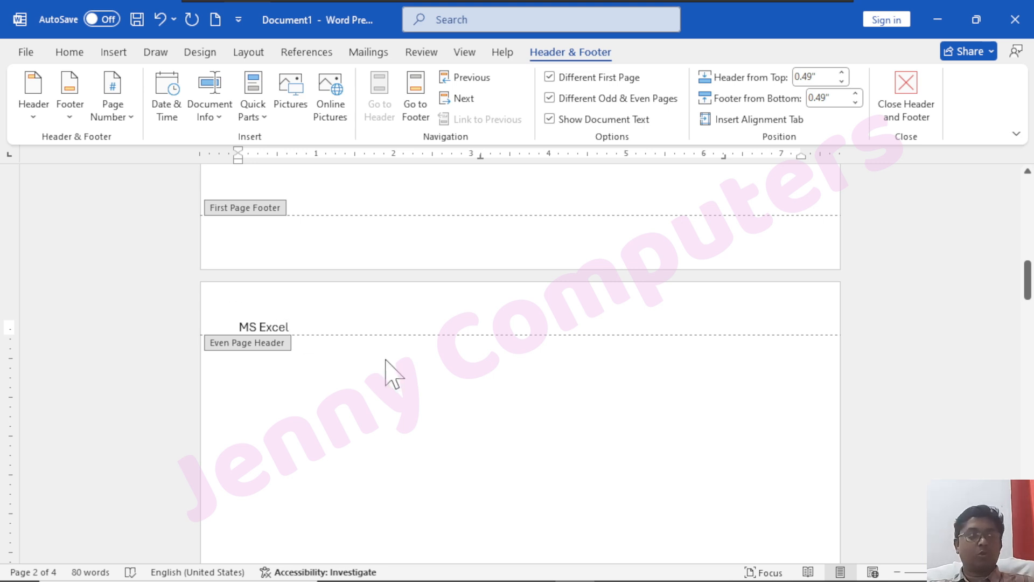
scroll(397, 397, "down", 10)
scroll(409, 415, "down", 5)
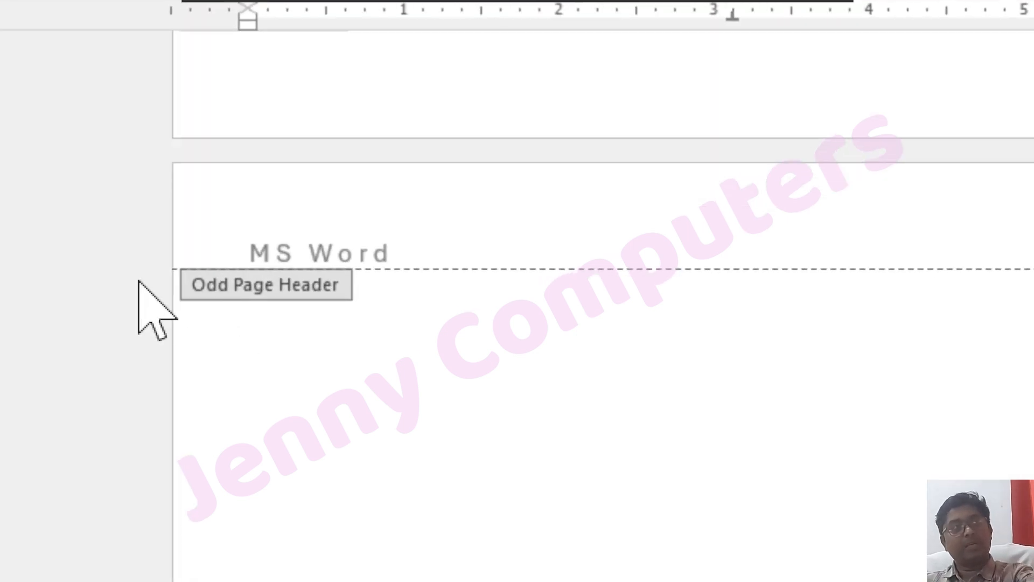
scroll(280, 323, "down", 5)
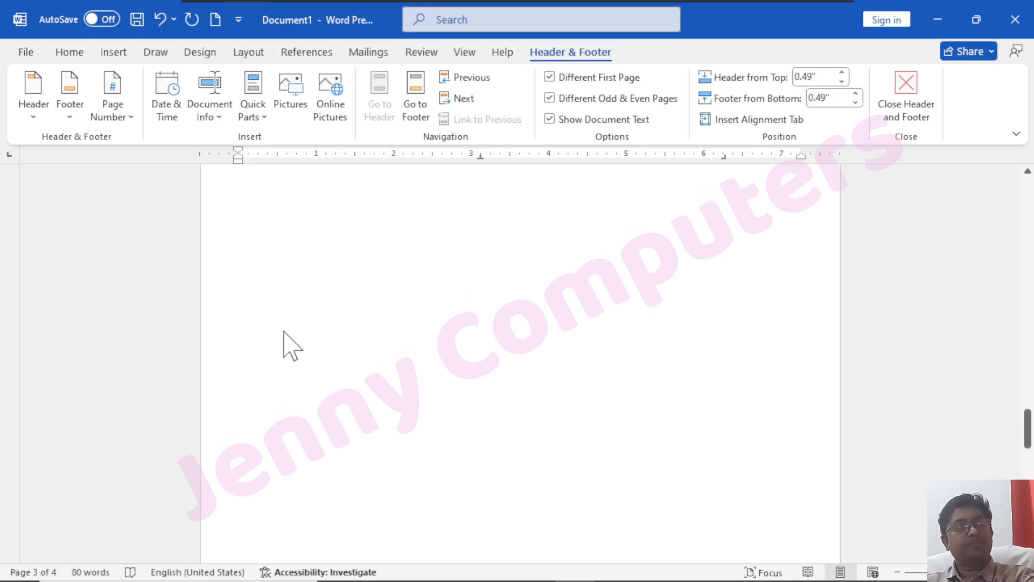
scroll(293, 345, "down", 5)
scroll(290, 350, "up", 3)
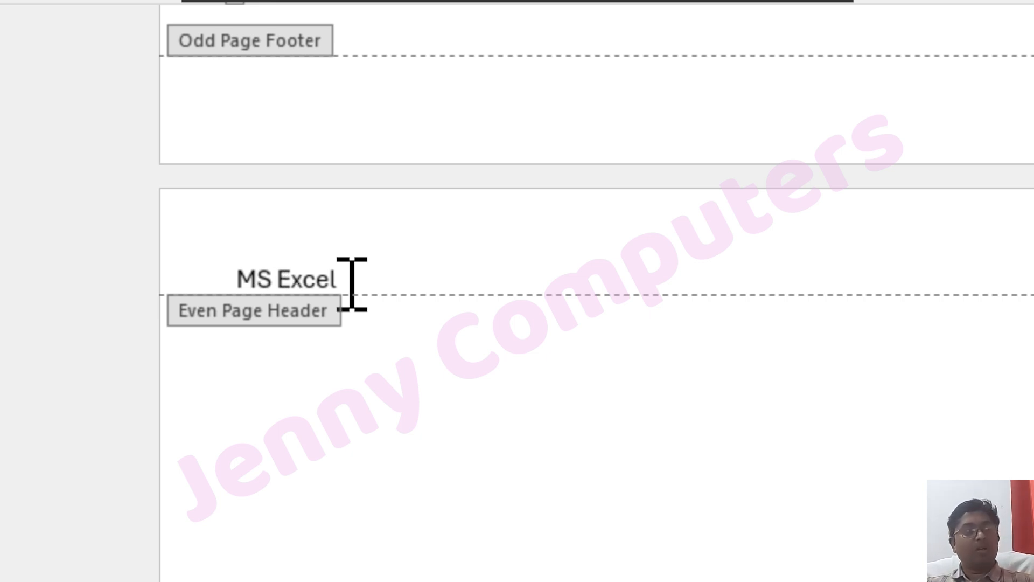
scroll(348, 282, "up", 10)
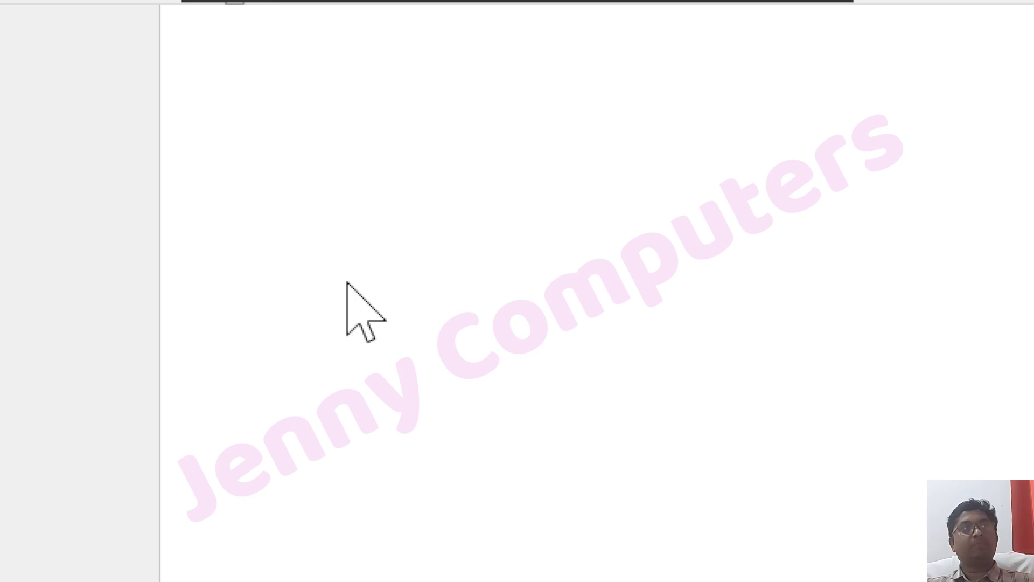
scroll(347, 284, "up", 3)
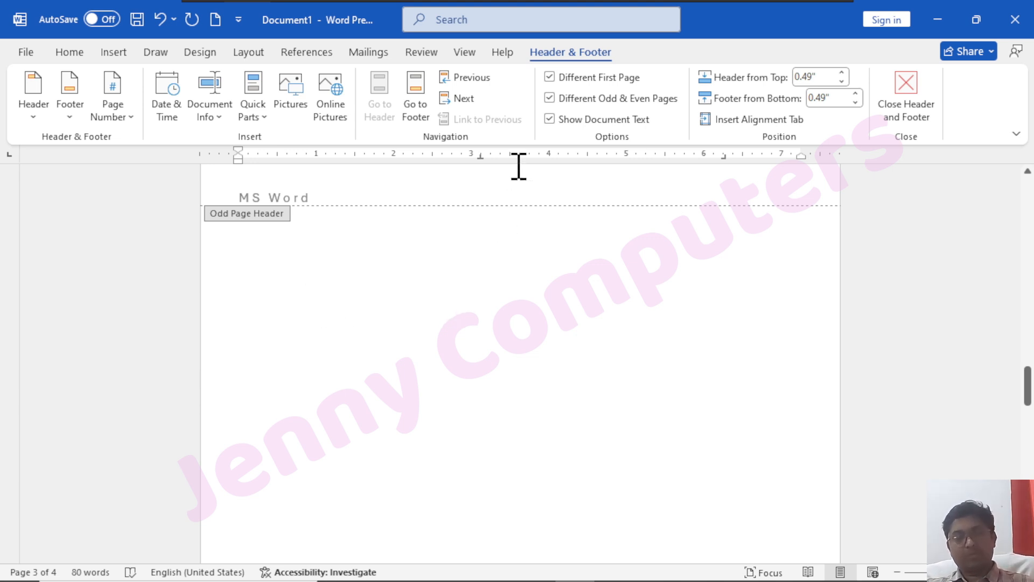
scroll(555, 262, "up", 15)
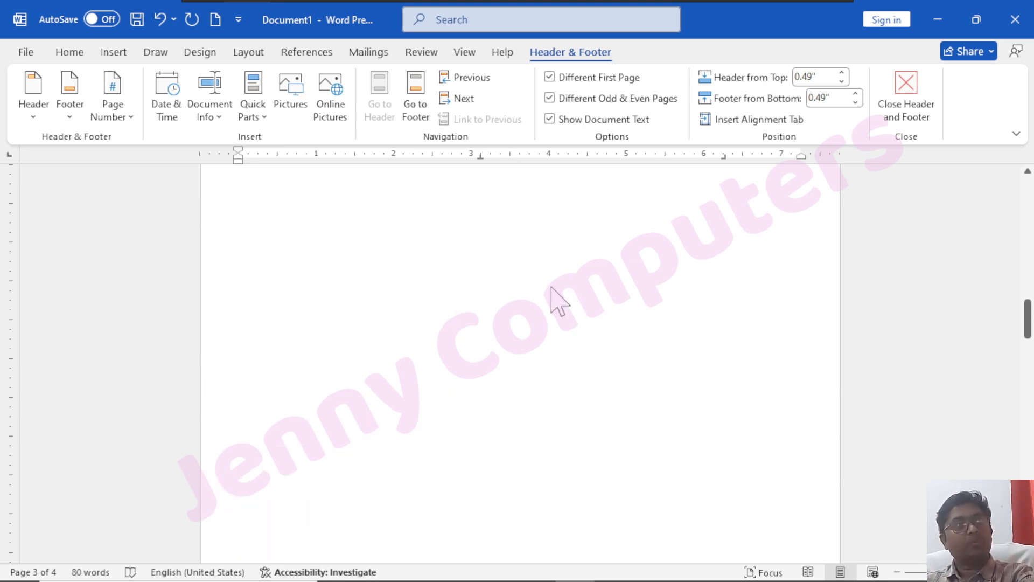
scroll(493, 264, "up", 3)
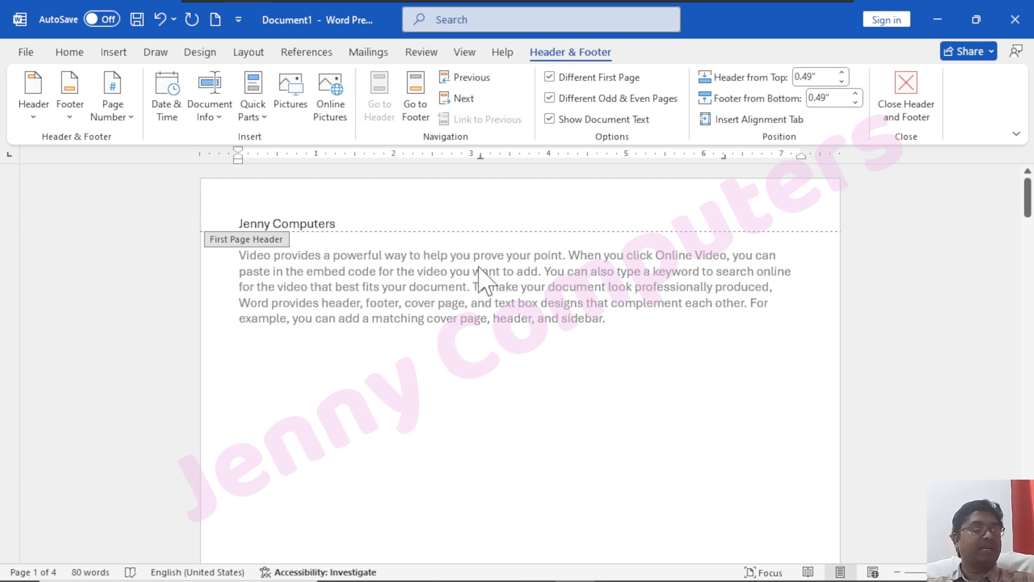
left_click(550, 119)
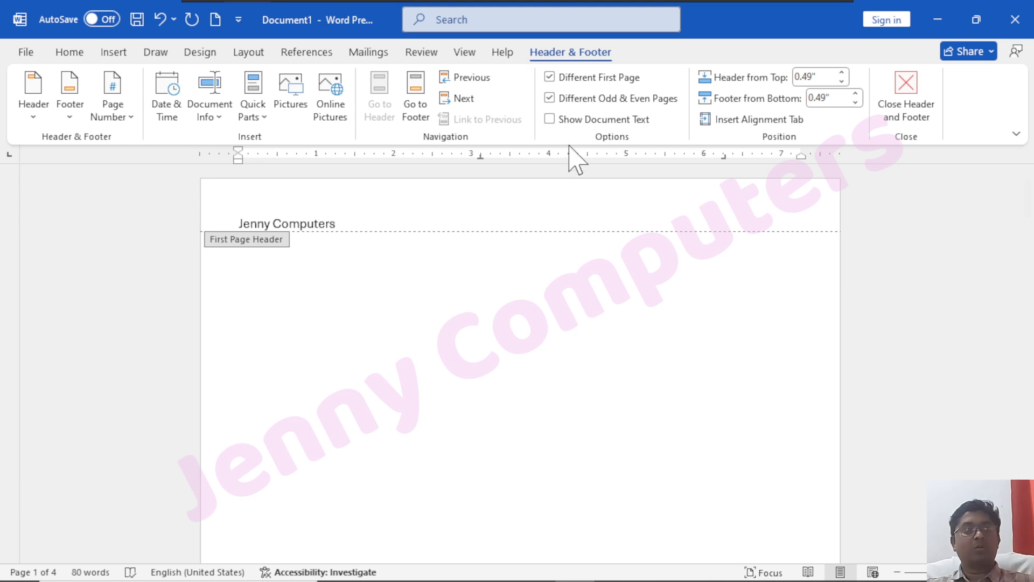
left_click(551, 119)
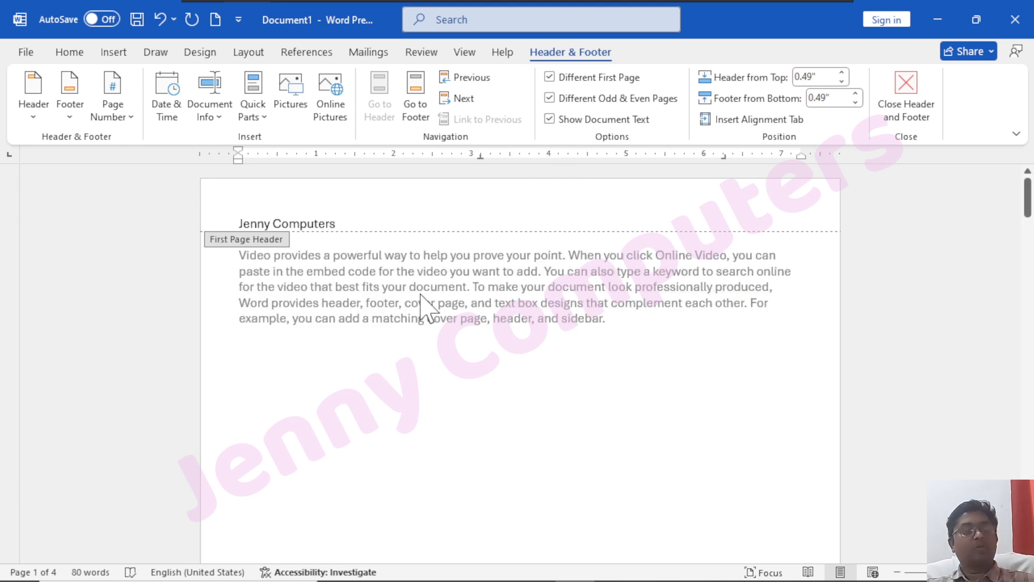
left_click(550, 119)
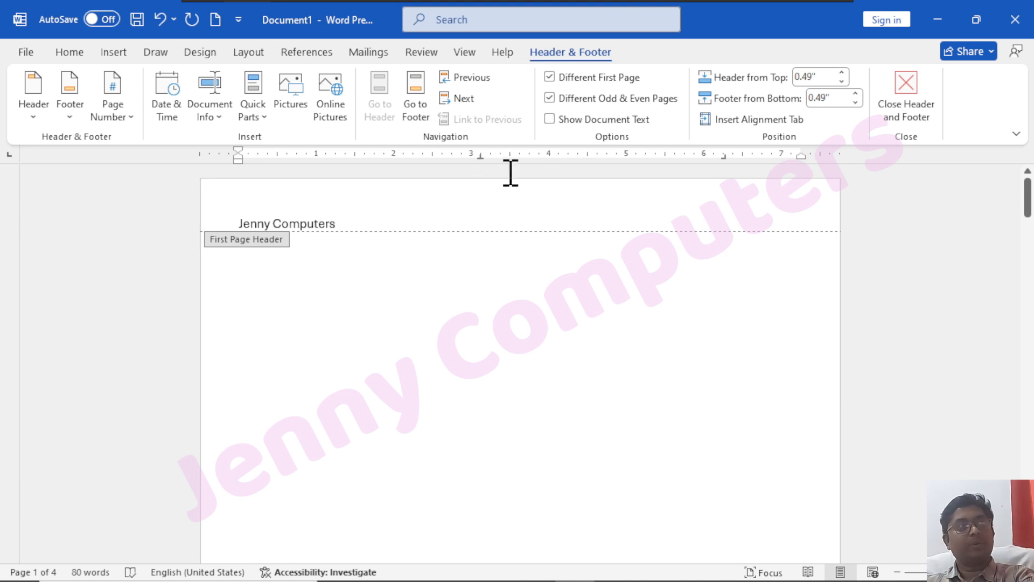
left_click(550, 120)
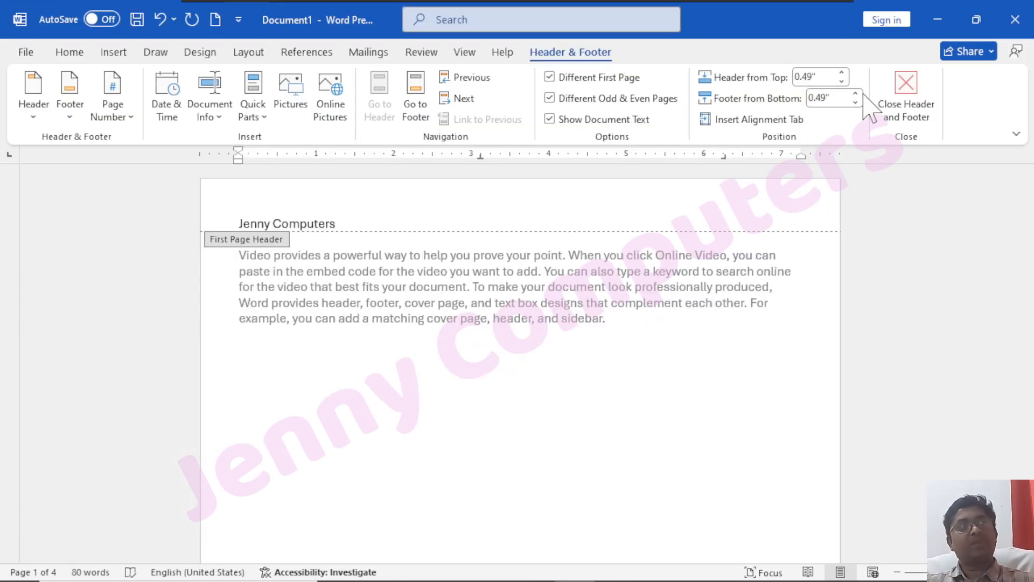
Set the first-page header 0.8" from the top and close header editing
left_click(842, 72)
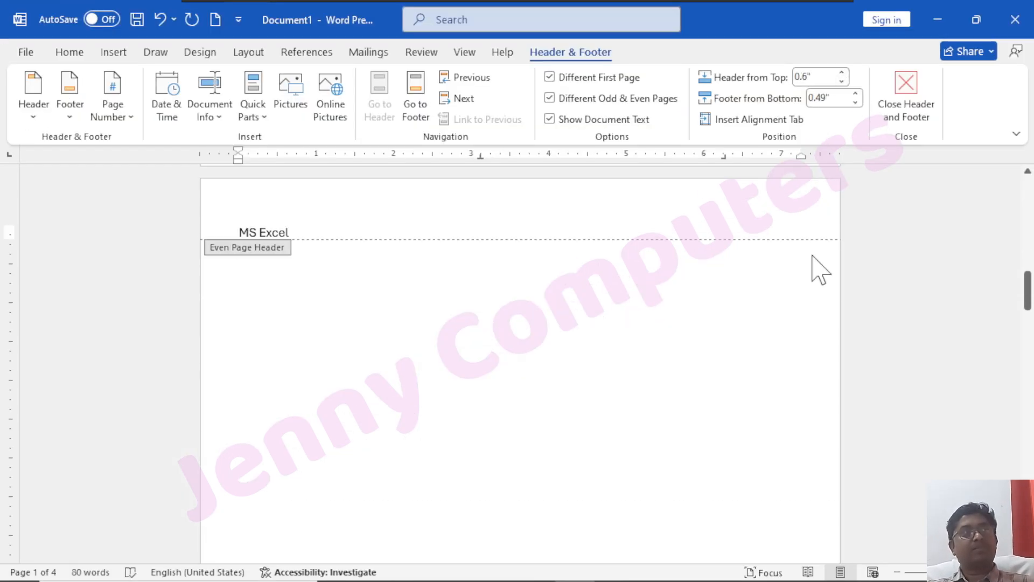
scroll(817, 268, "up", 5)
scroll(809, 255, "up", 5)
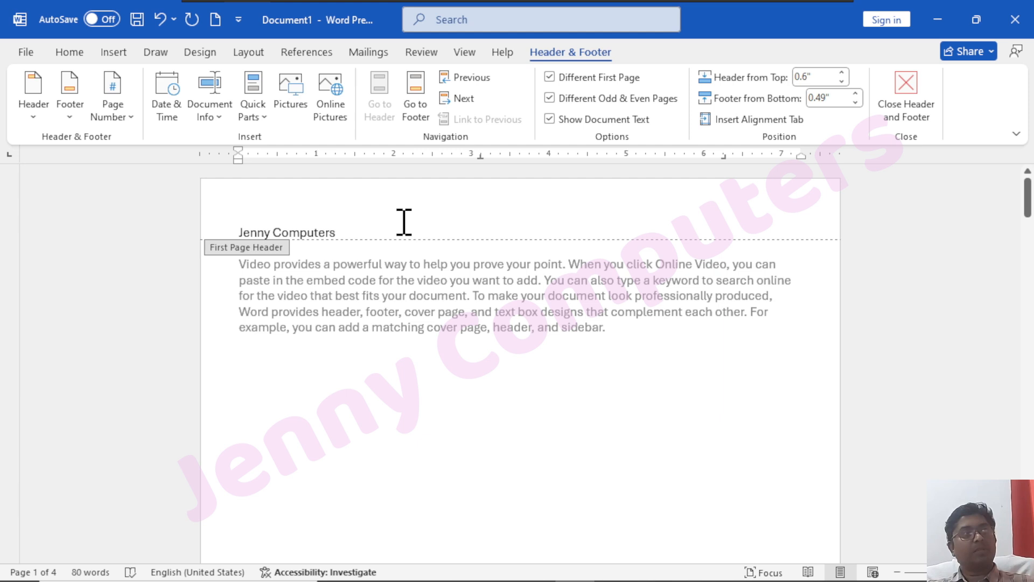
left_click(841, 72)
left_click(841, 72)
left_click(842, 73)
left_click(841, 72)
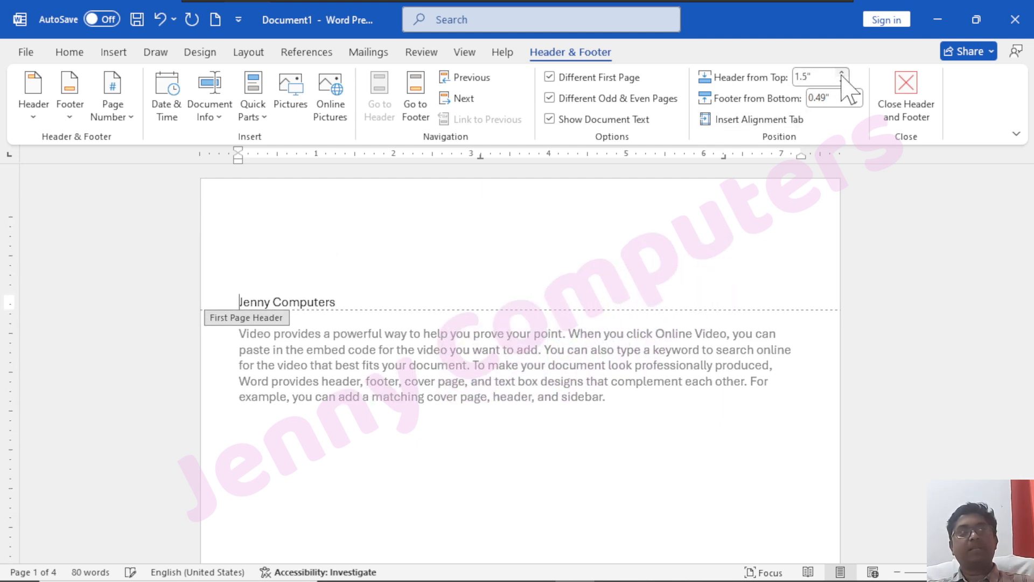
left_click(841, 81)
left_click(841, 81)
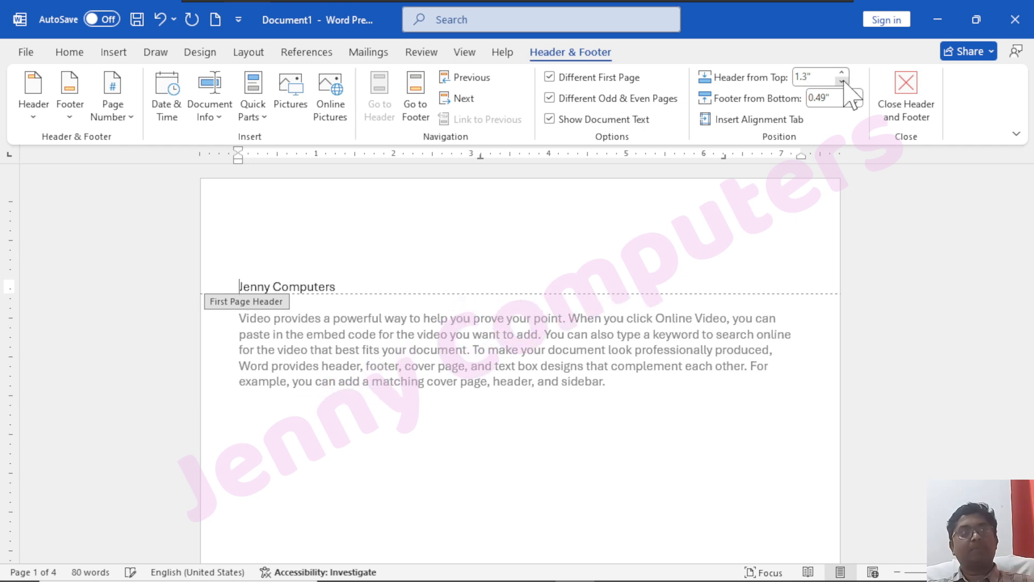
left_click(842, 81)
left_click(841, 81)
left_click(841, 81)
left_click(841, 81)
left_click(842, 81)
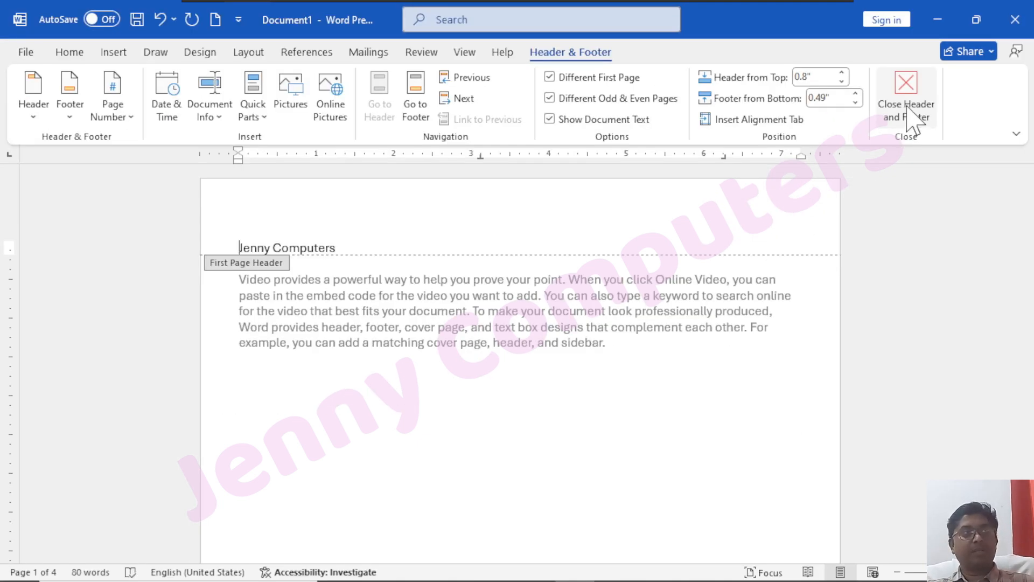
left_click(912, 121)
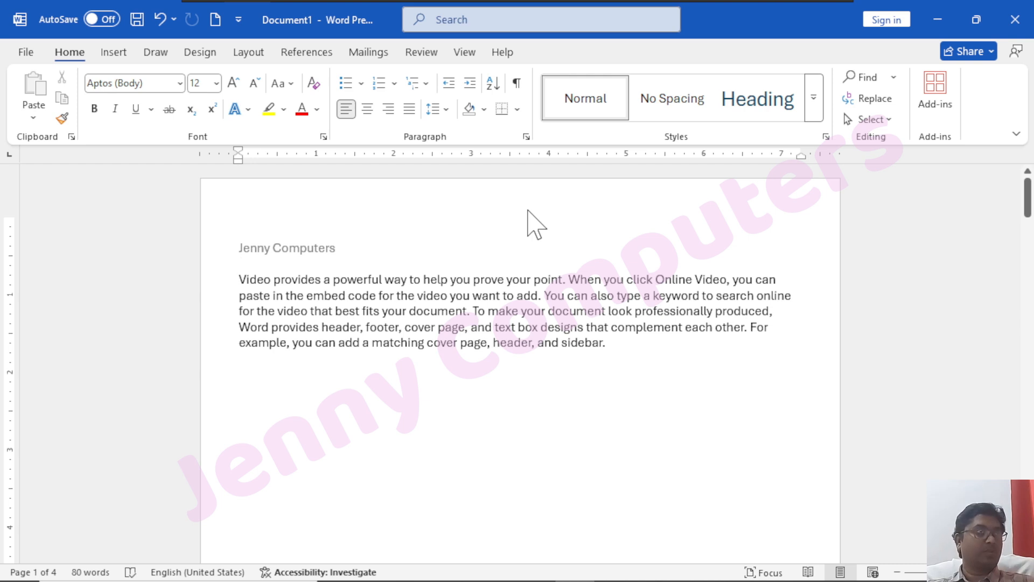
Add the Blank footer with its [Type here] placeholder, then return to the body text
left_click(114, 52)
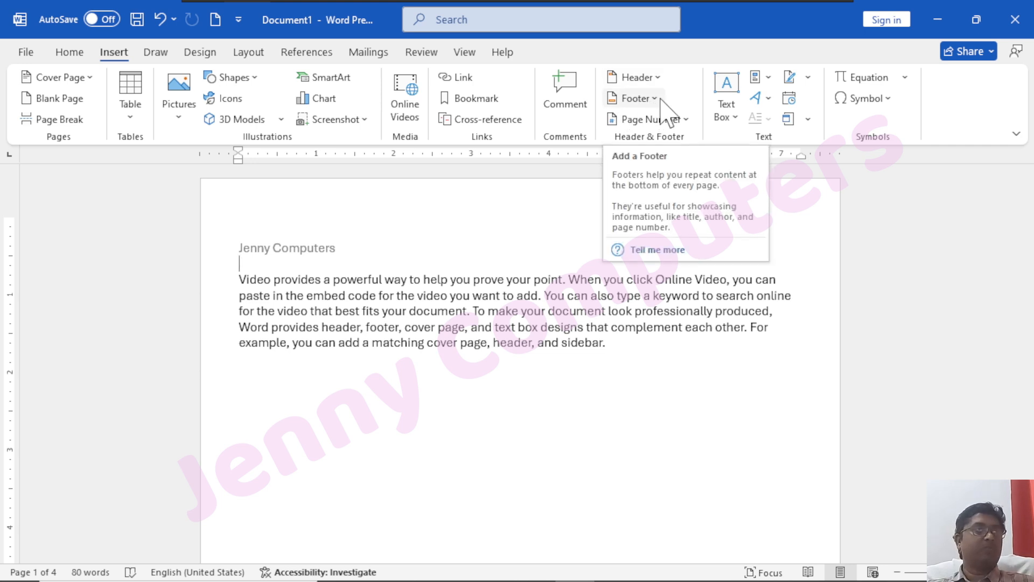
left_click(653, 101)
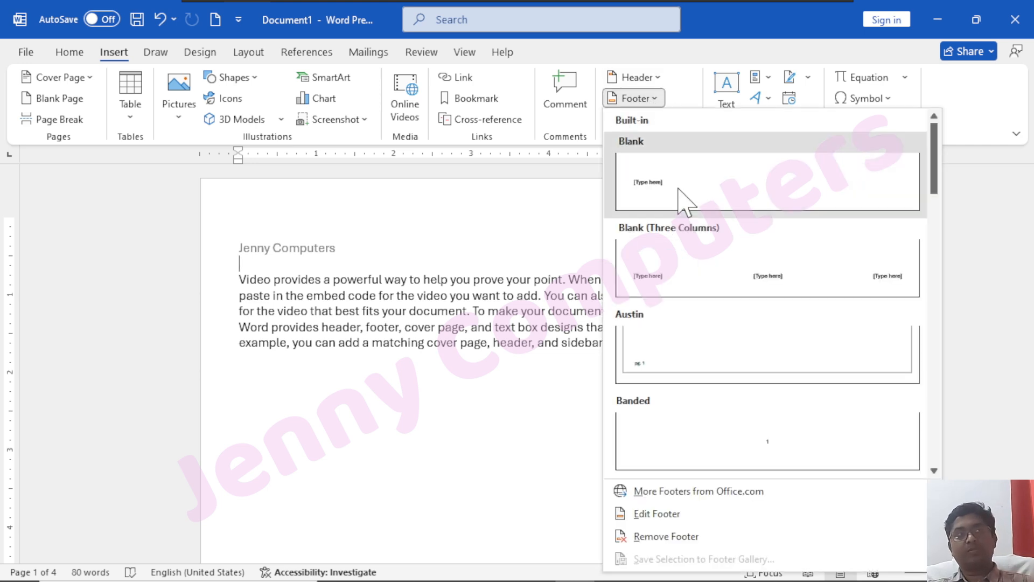
left_click(682, 203)
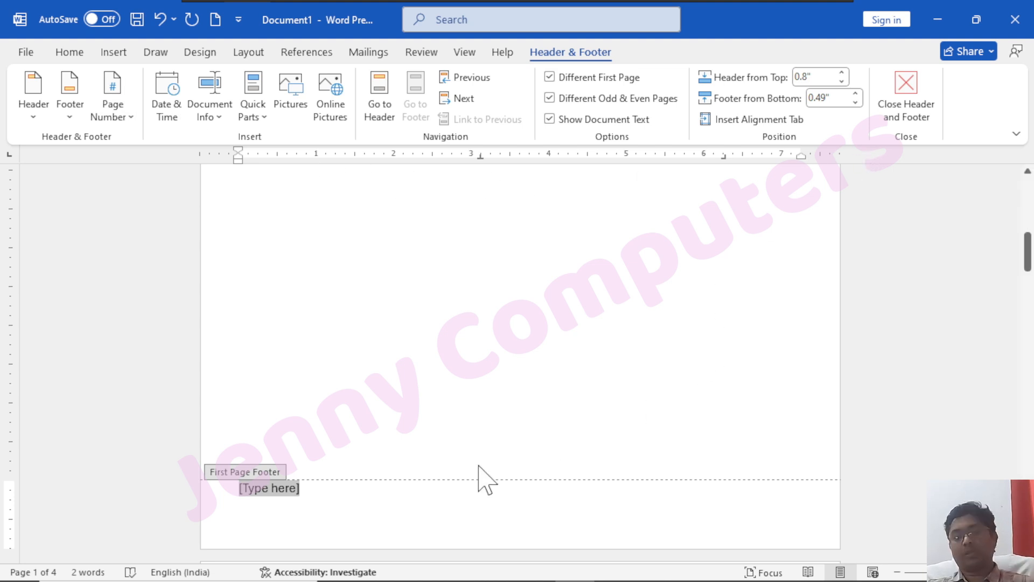
double_click(527, 327)
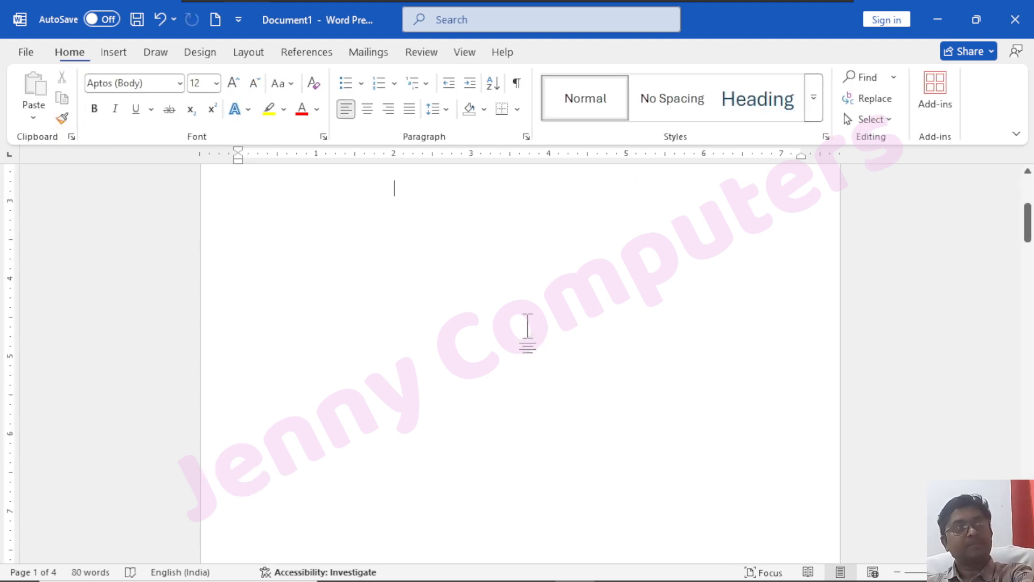
From Insert, preview the Page Number placement options, then bring up the Shapes gallery
left_click(113, 51)
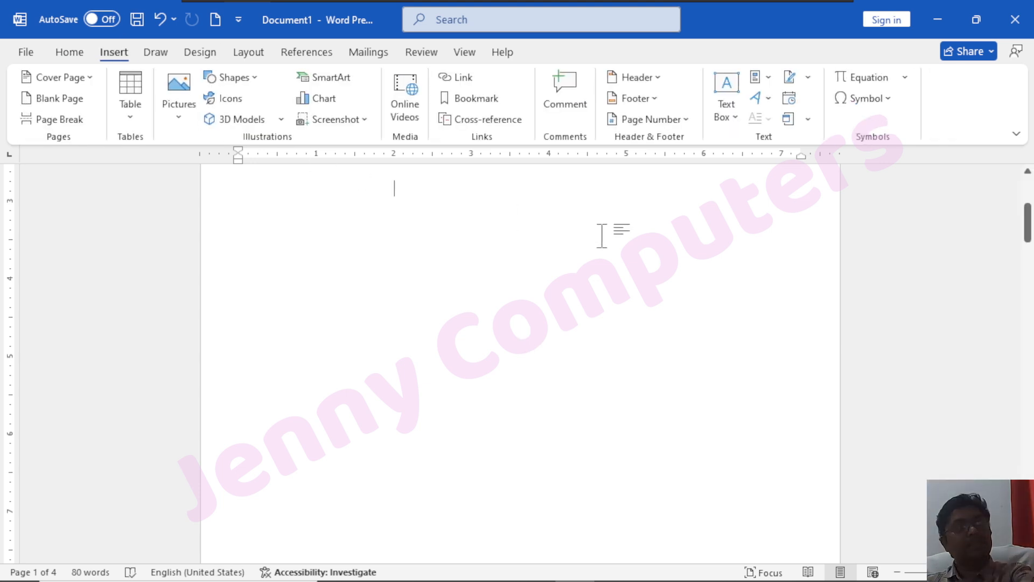
left_click(688, 121)
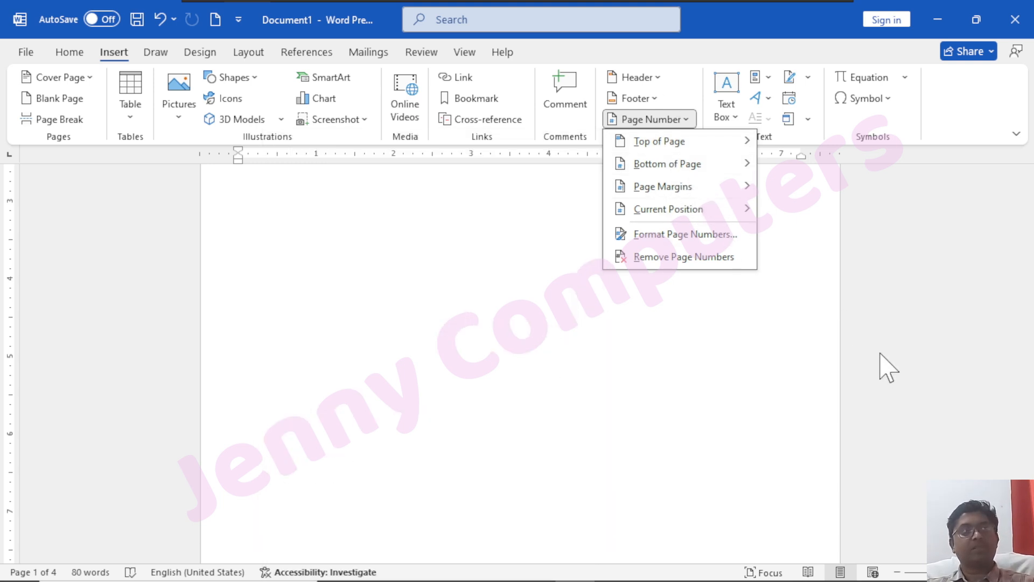
left_click(814, 293)
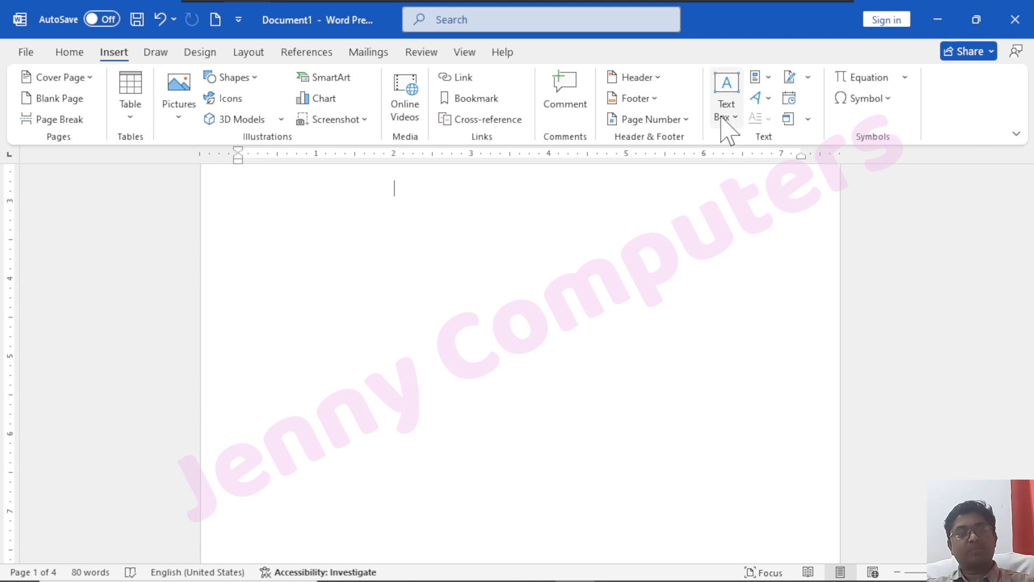
left_click(256, 77)
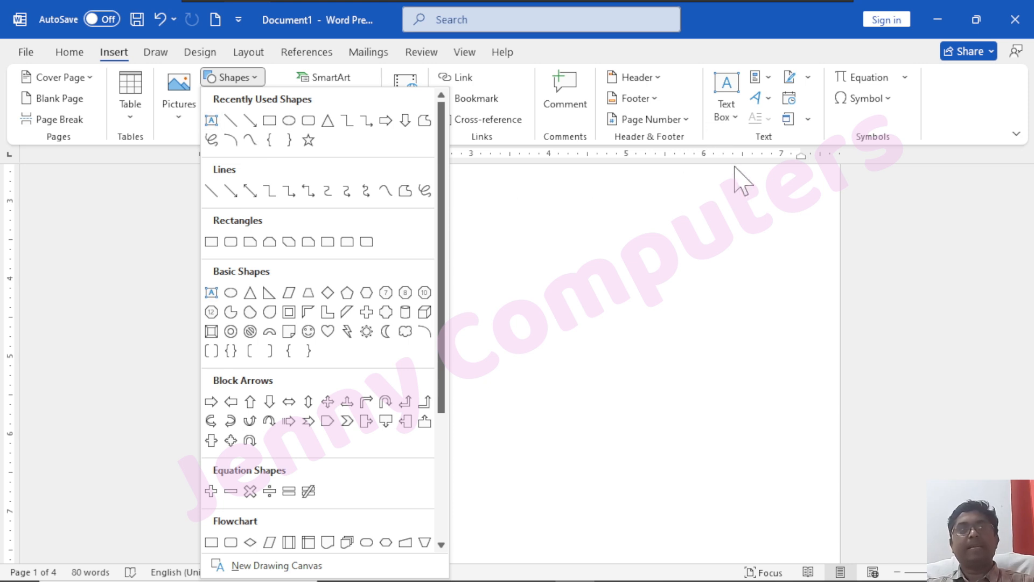
Insert a Banded Sidebar text box from the Text Box gallery
left_click(733, 119)
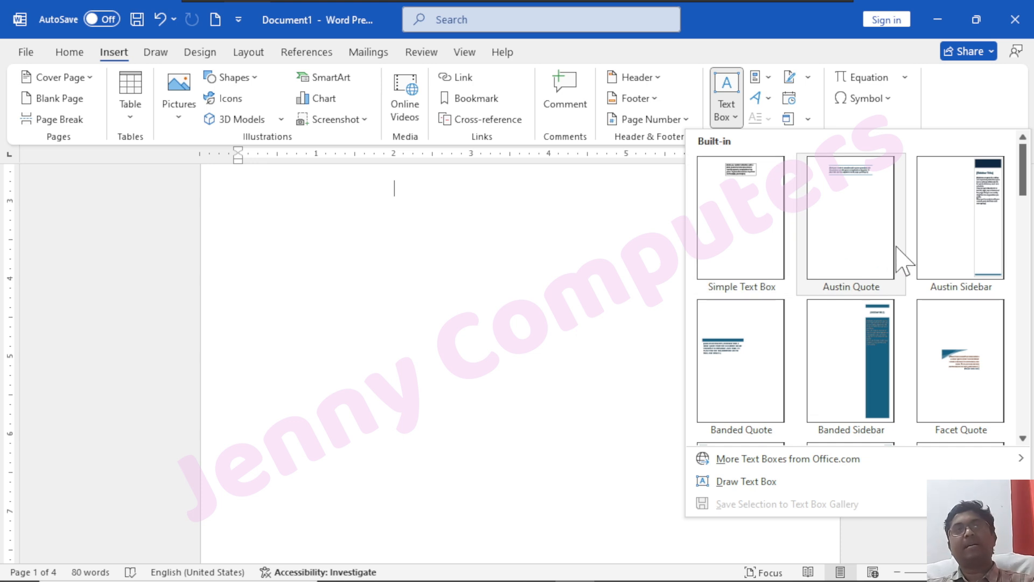
scroll(790, 372, "down", 5)
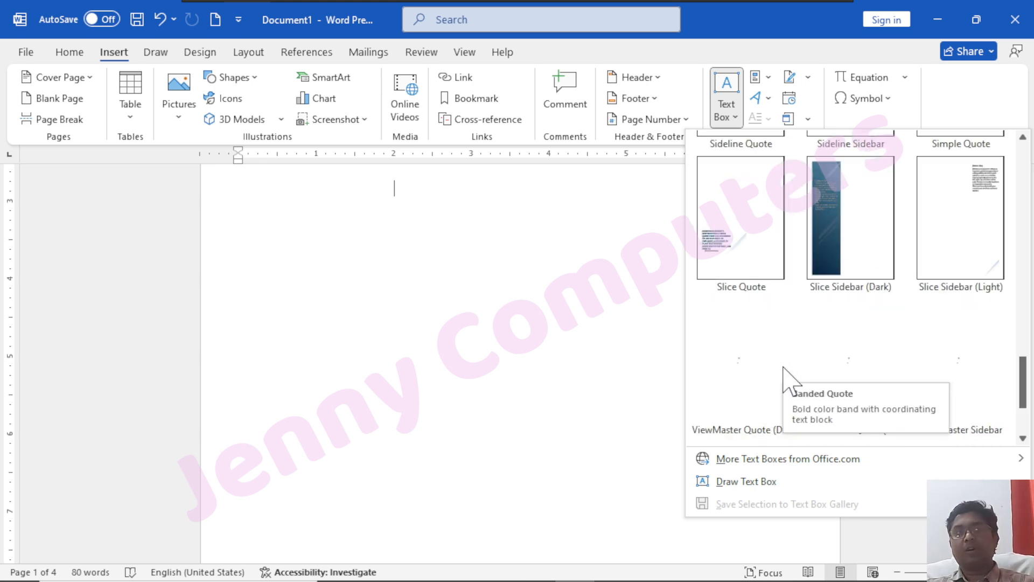
scroll(786, 377, "up", 5)
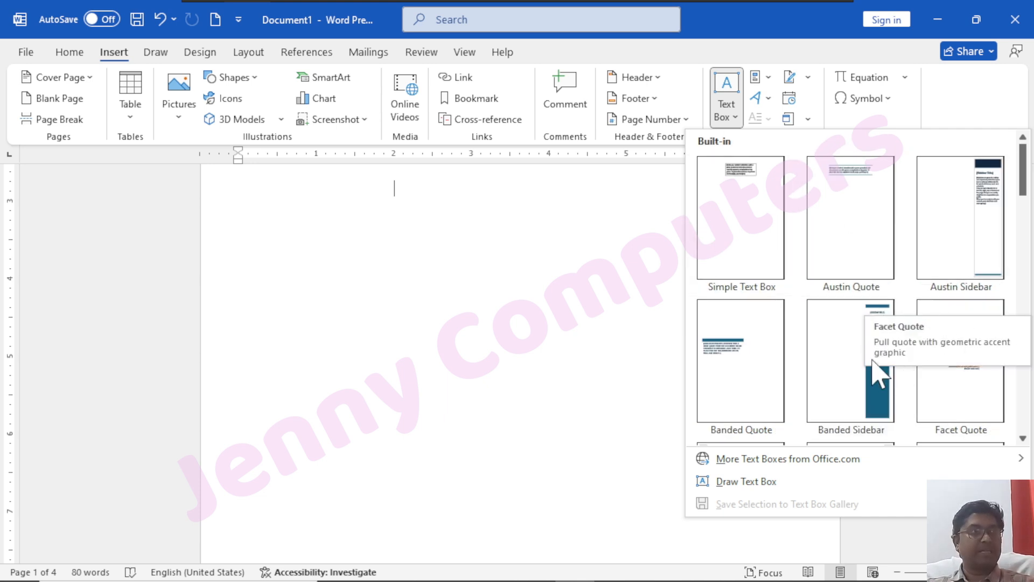
left_click(838, 345)
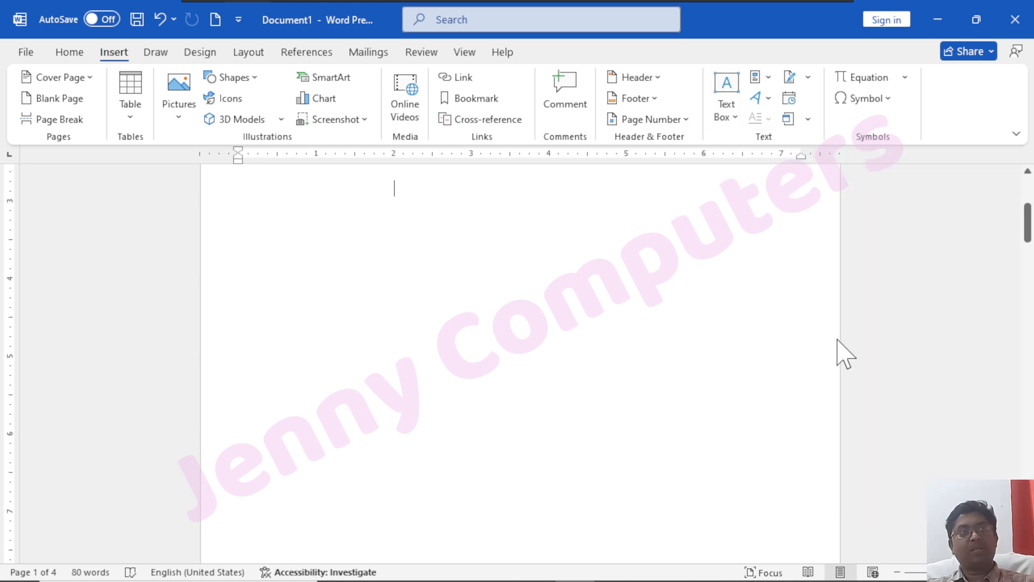
Return to the body and delete the sidebar along with all body text
scroll(729, 276, "up", 3)
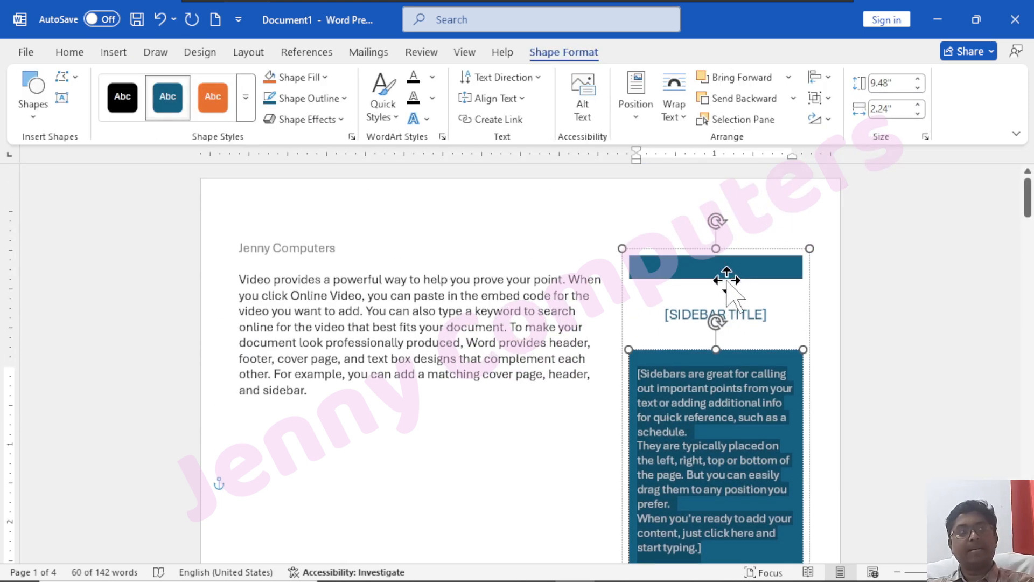
scroll(727, 274, "down", 10)
scroll(771, 386, "up", 9)
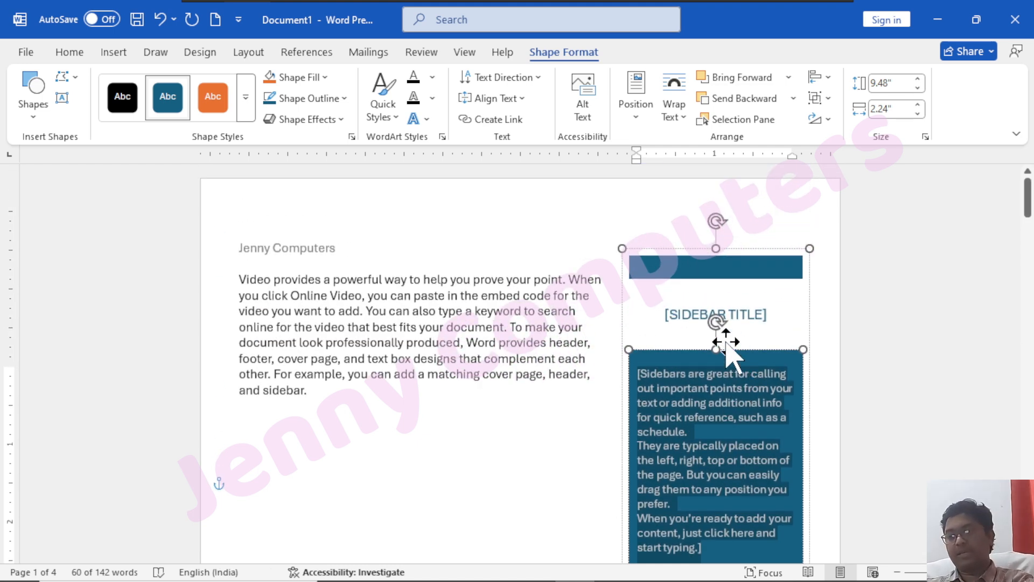
left_click(577, 432)
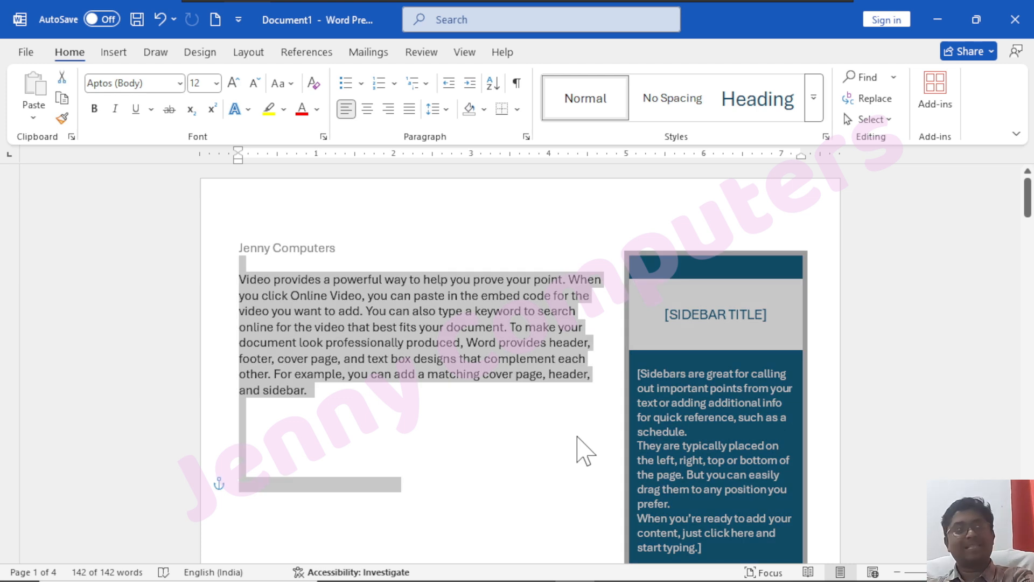
key("Delete")
left_click(120, 51)
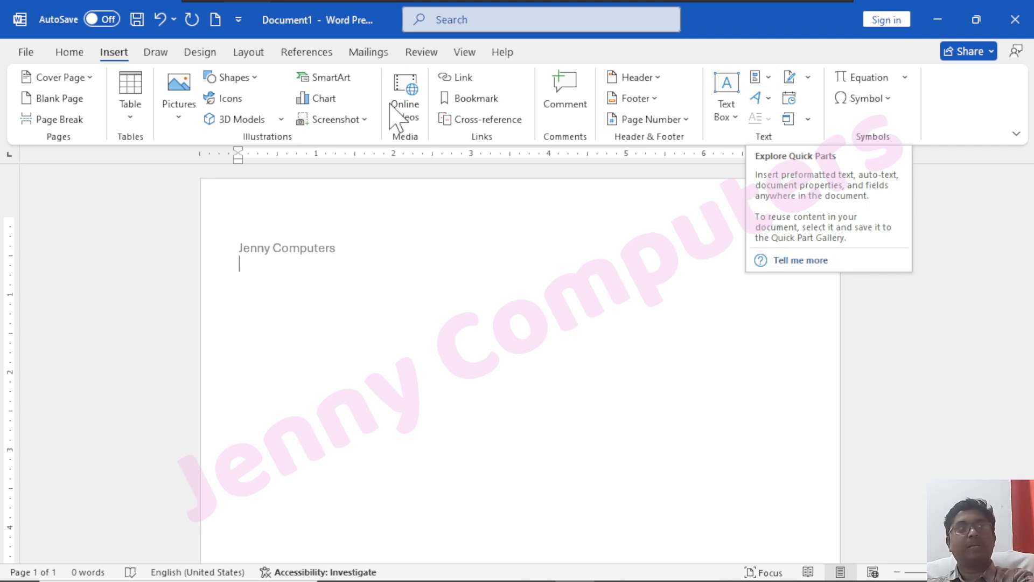
double_click(347, 248)
key("ctrl+a")
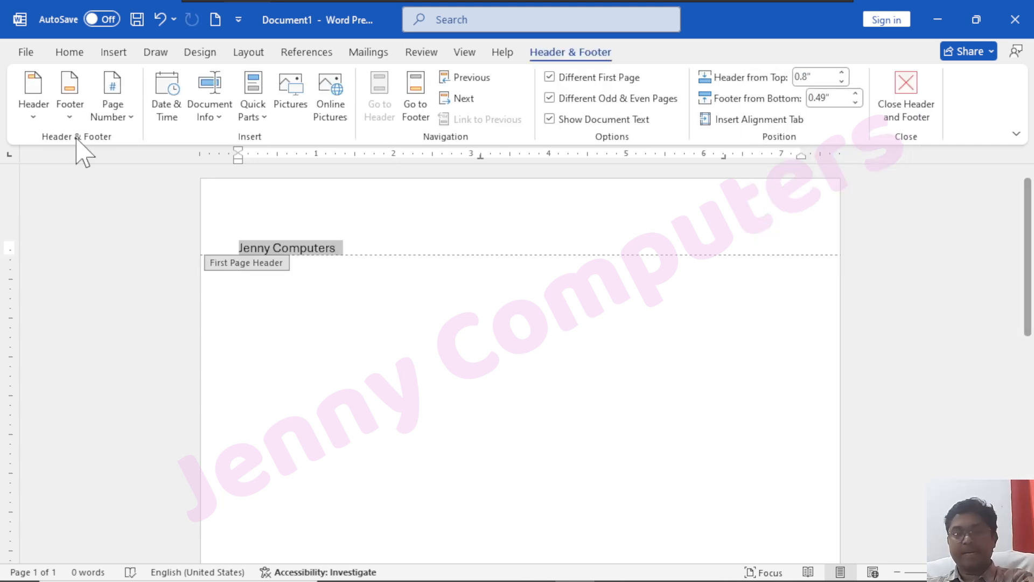
key("Delete")
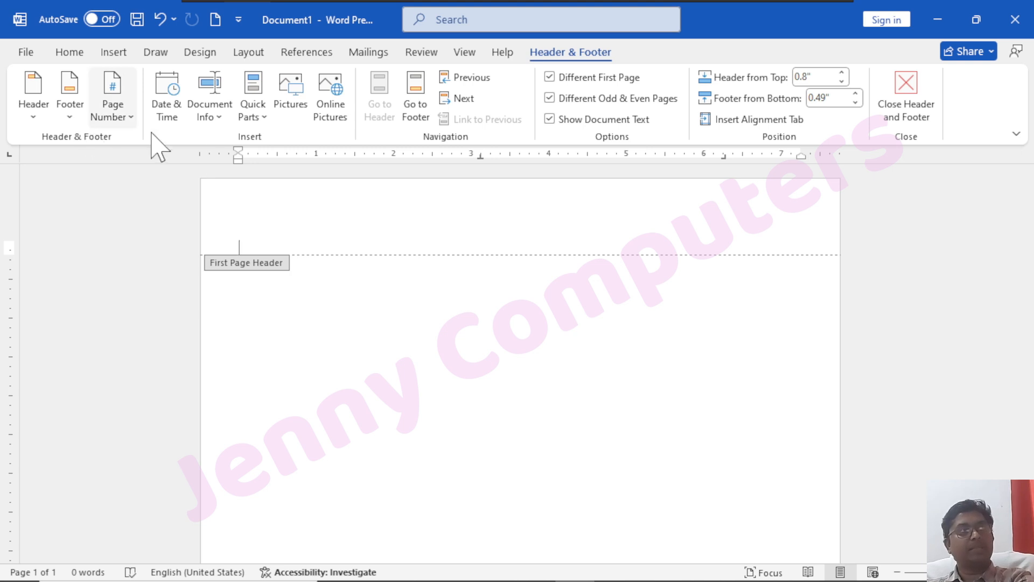
double_click(455, 329)
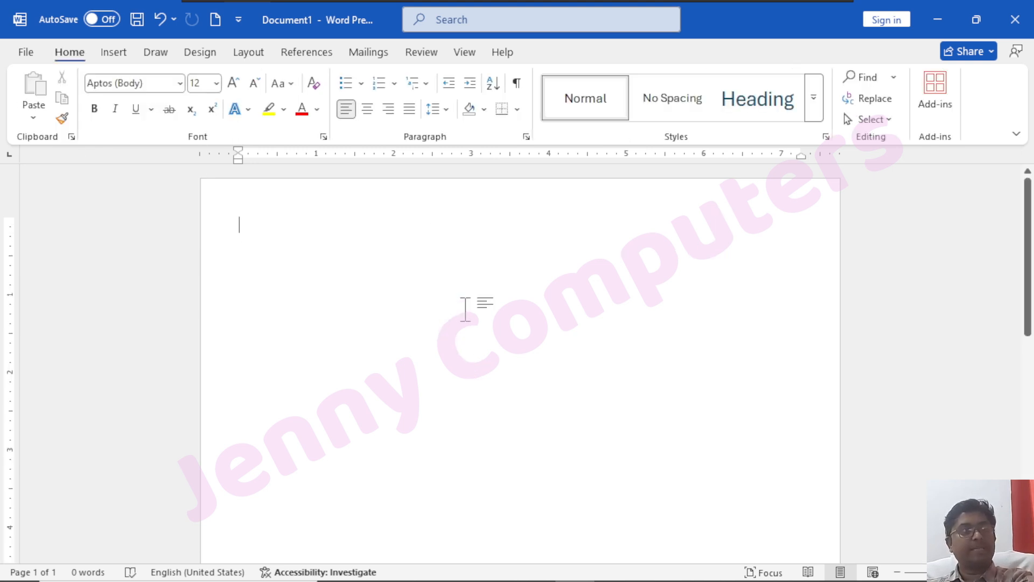
left_click(114, 54)
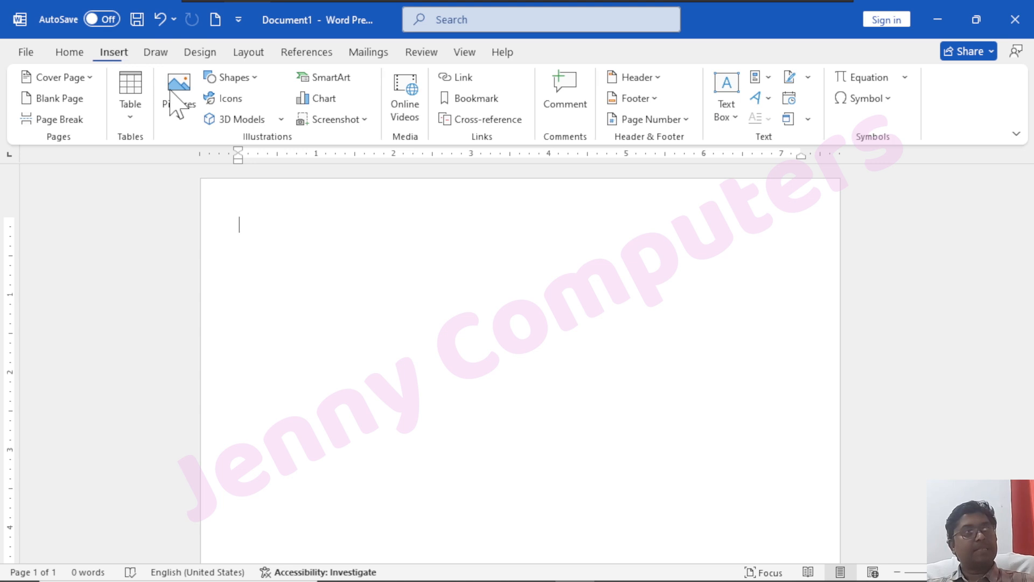
left_click(764, 77)
mouse_move(786, 123)
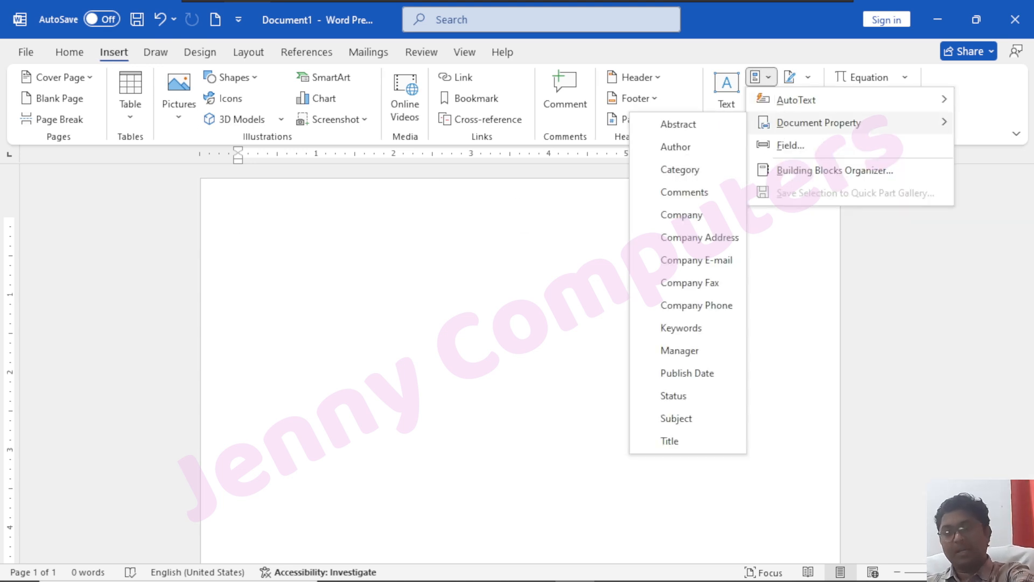
mouse_move(797, 106)
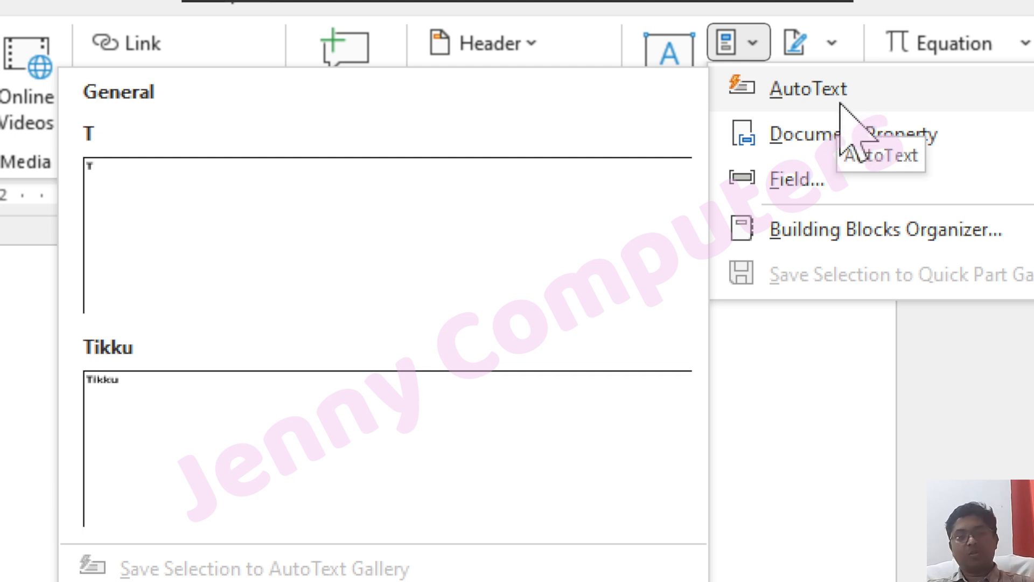
key("Escape")
key("Escape")
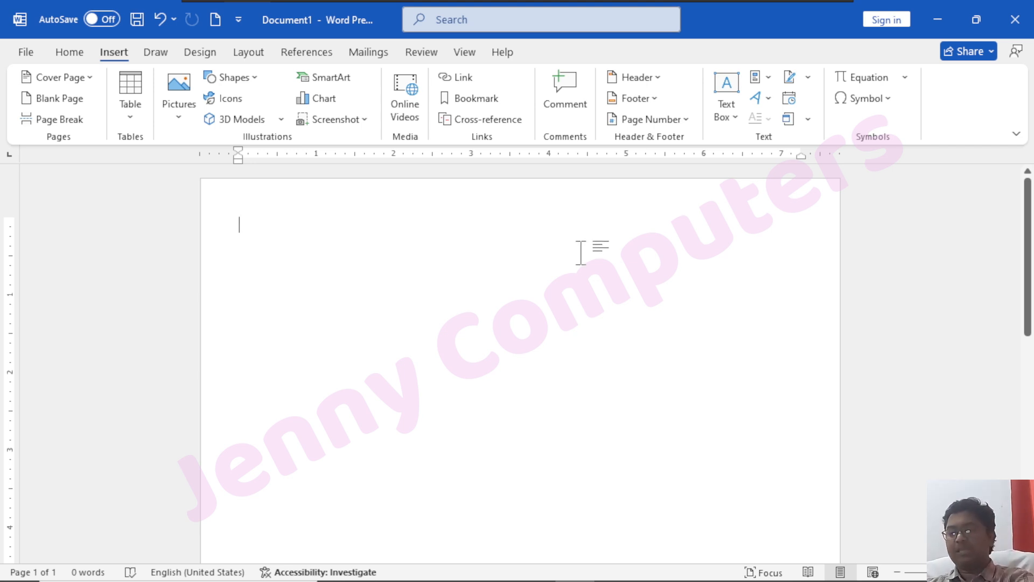
Type three lines: 'Jenny Computers', 'Bacheli', then the phone number with 'Chhattis garh'
type("Jenny Co")
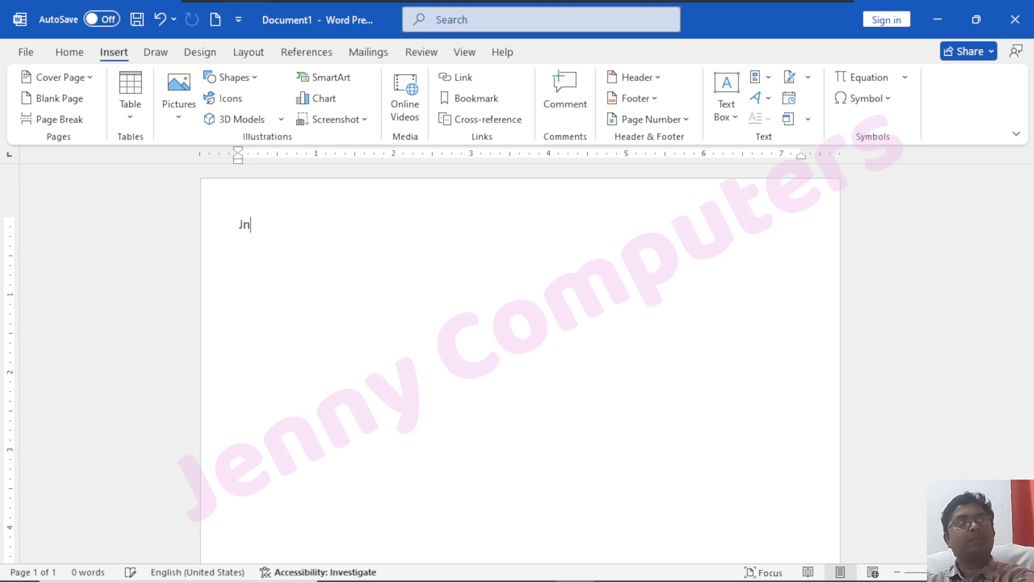
type("mput")
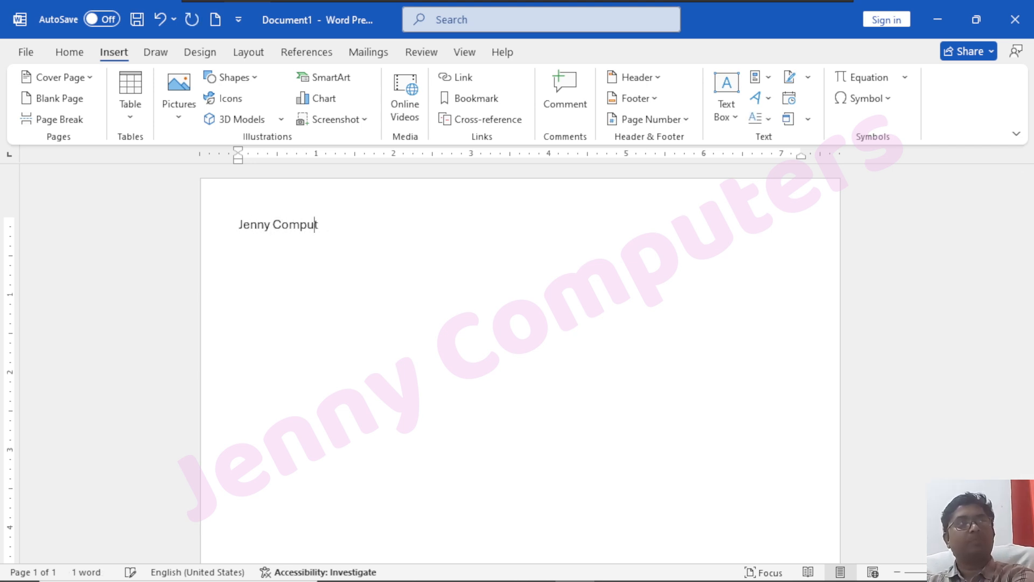
type("ers")
key("Return")
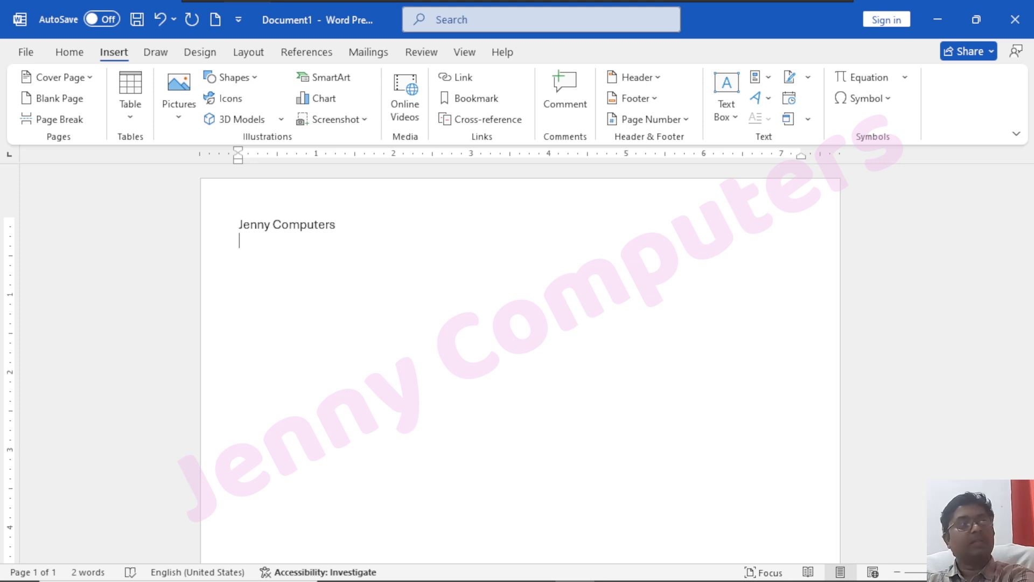
type("B")
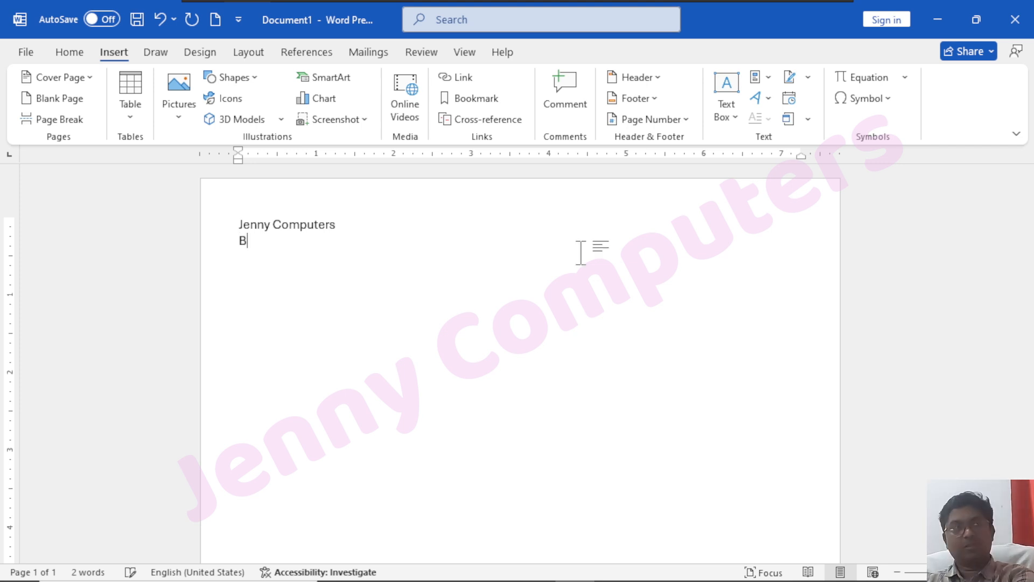
type("acheli")
key("Return")
type("p")
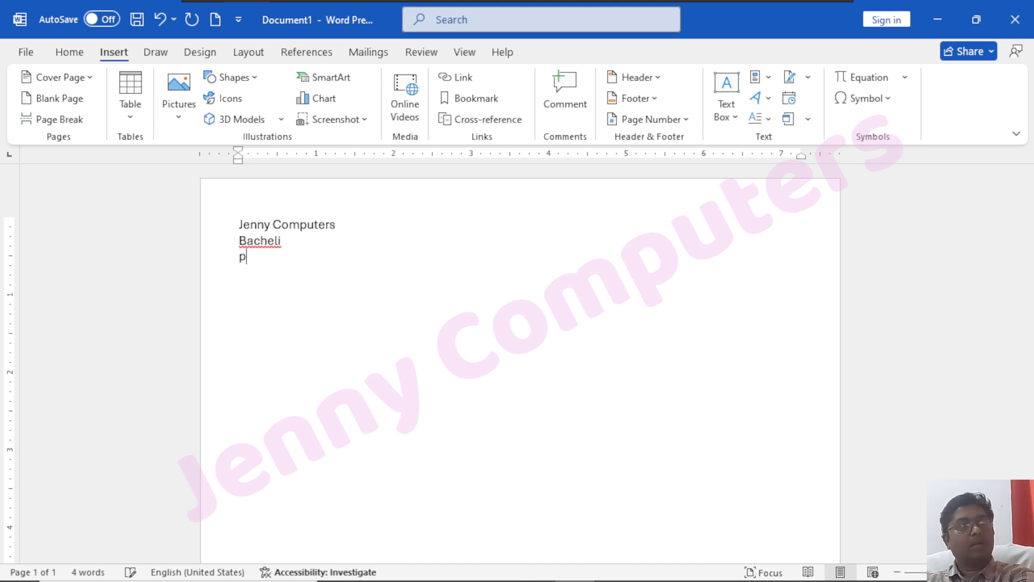
type("h:")
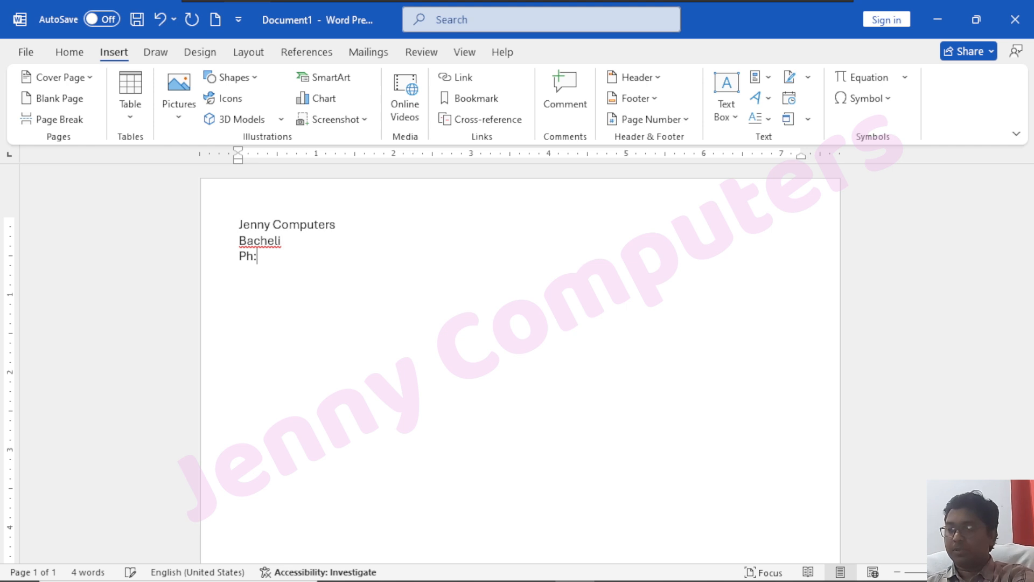
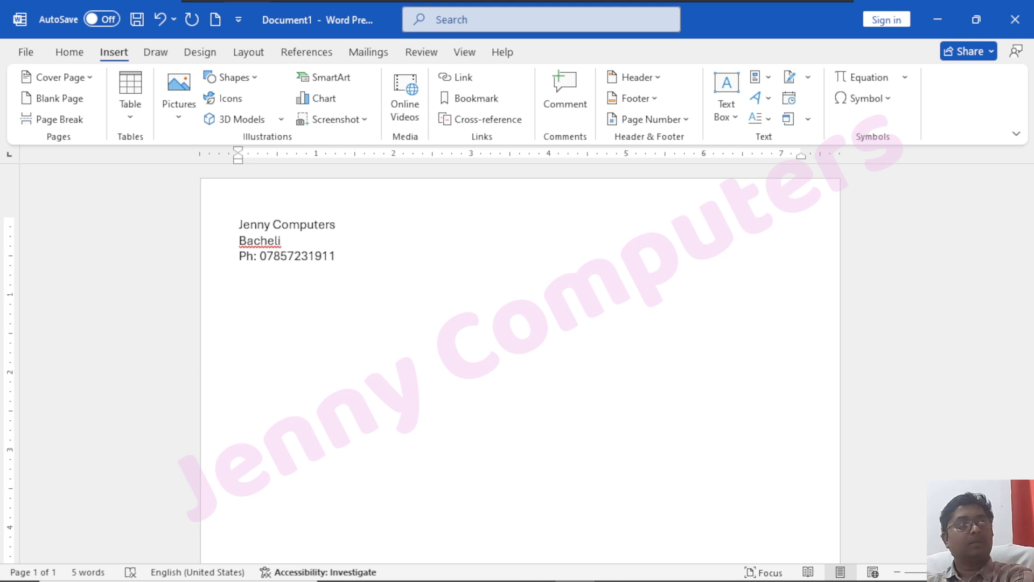
type(", Chhatti")
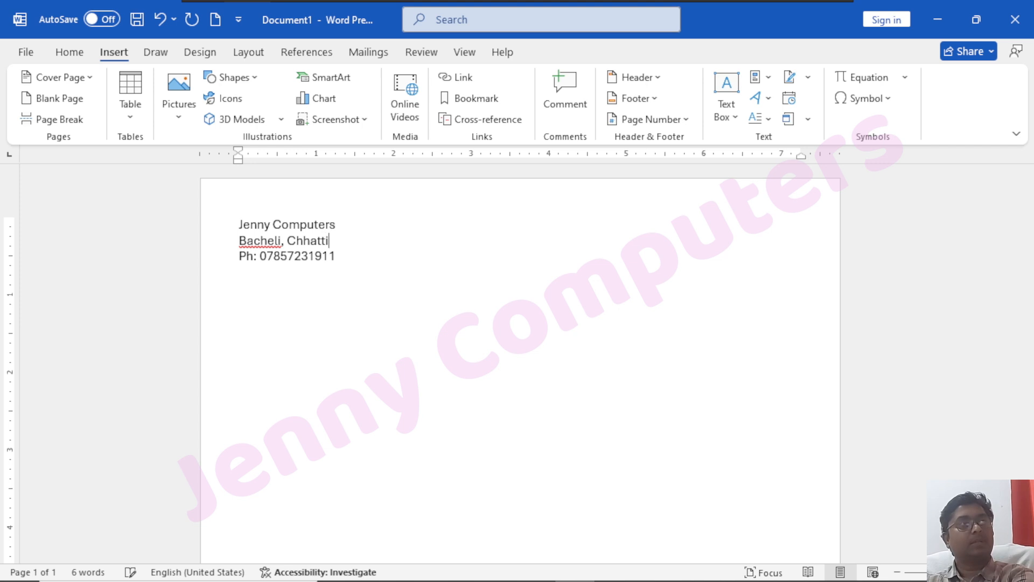
type("s garh")
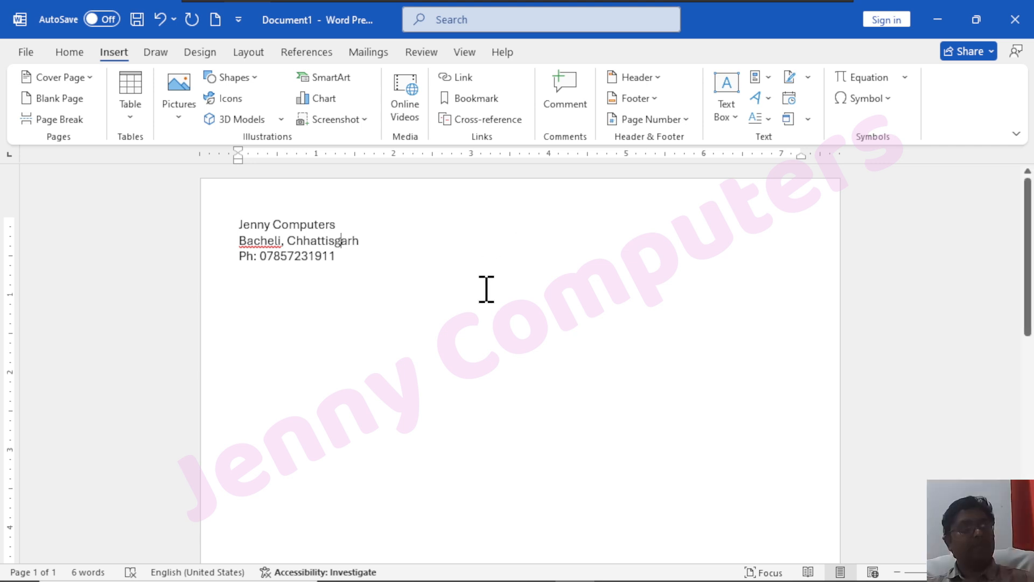
Enlarge the font of the three address lines with Ctrl+] and save them to the AutoText gallery
left_click_drag(356, 264, 239, 204)
key("ctrl+bracketright")
key("ctrl+bracketright")
key("ctrl+bracketright")
key("ctrl+bracketright")
key("ctrl+bracketright")
key("ctrl+bracketright")
key("ctrl+bracketright")
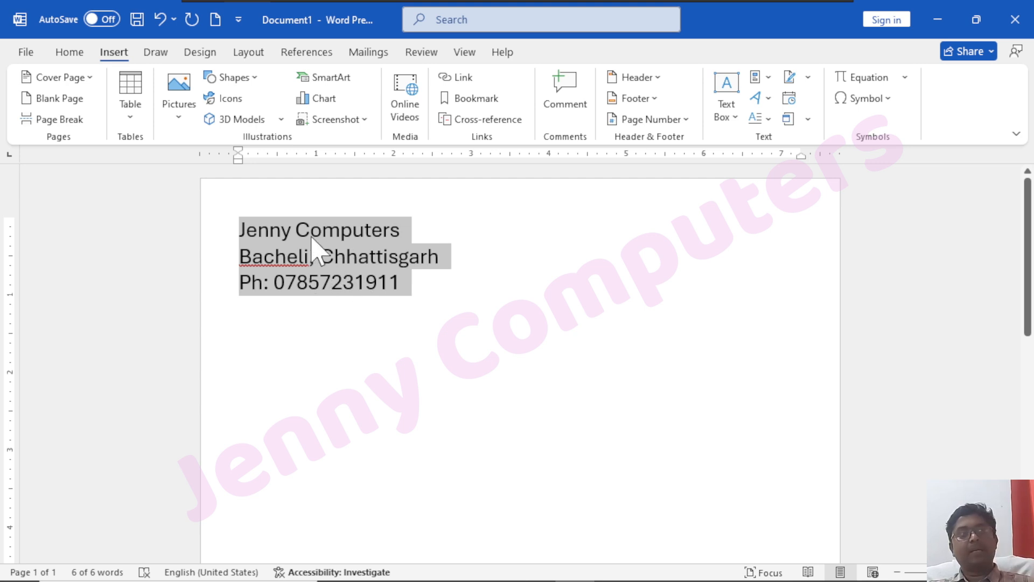
left_click(768, 79)
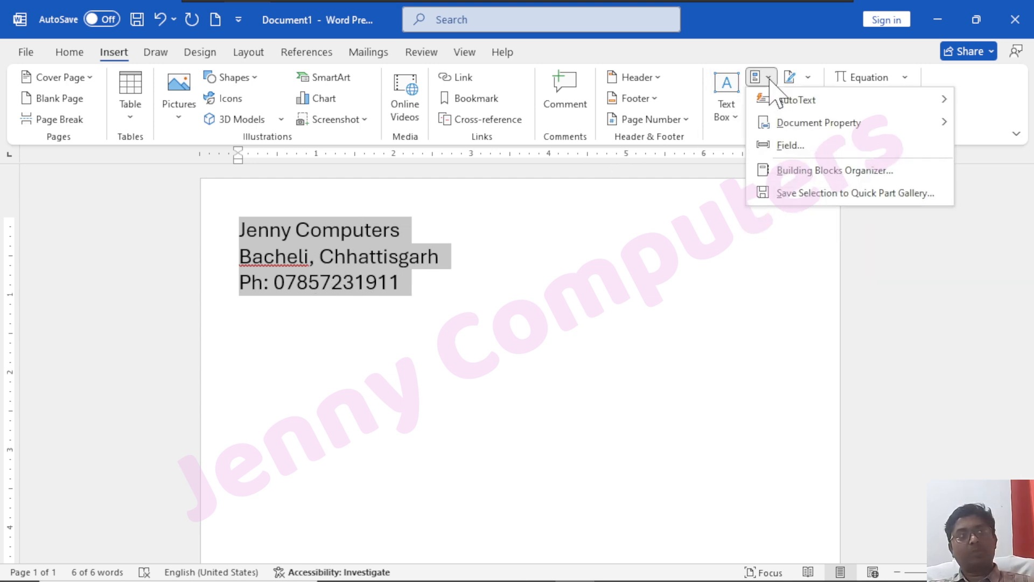
mouse_move(792, 106)
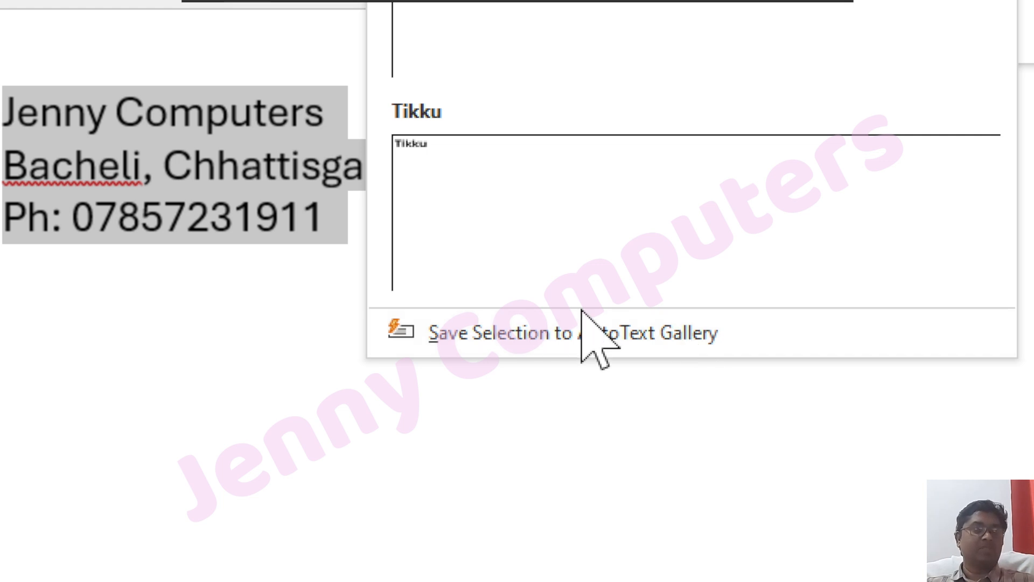
left_click(506, 333)
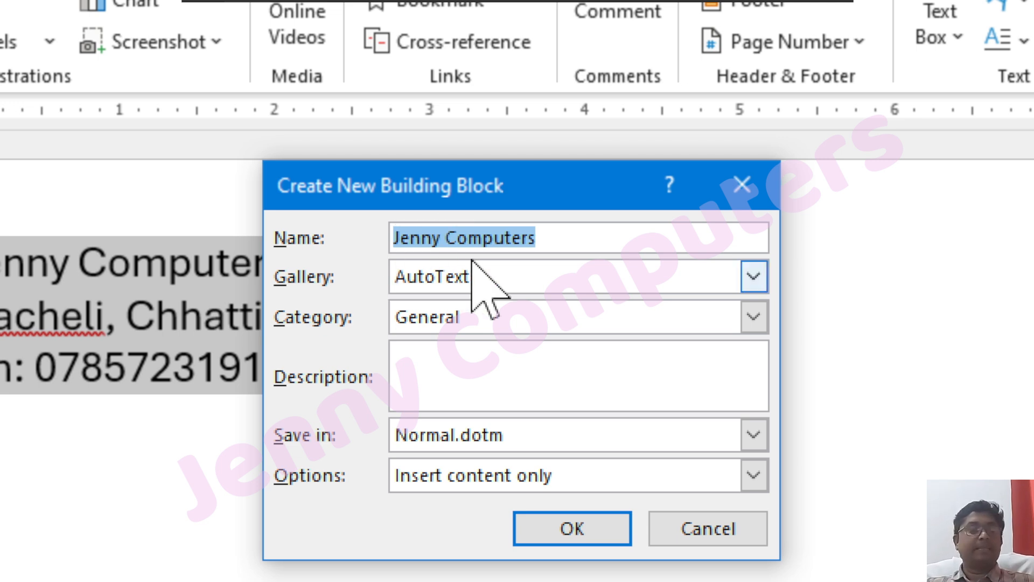
In Create New Building Block, keep category General and enter the description 'Centre Address'
left_click_drag(471, 180, 564, 199)
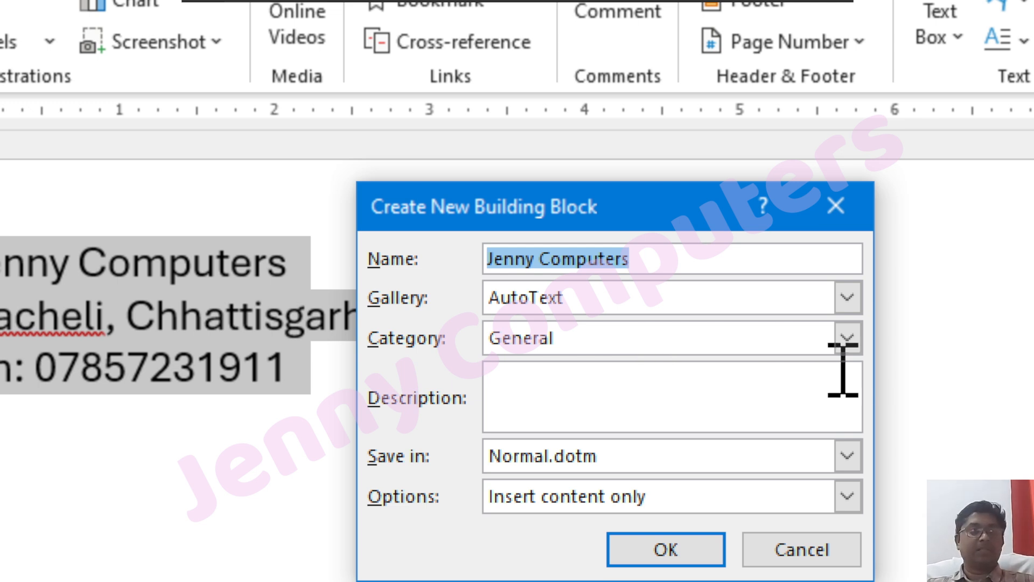
left_click(839, 330)
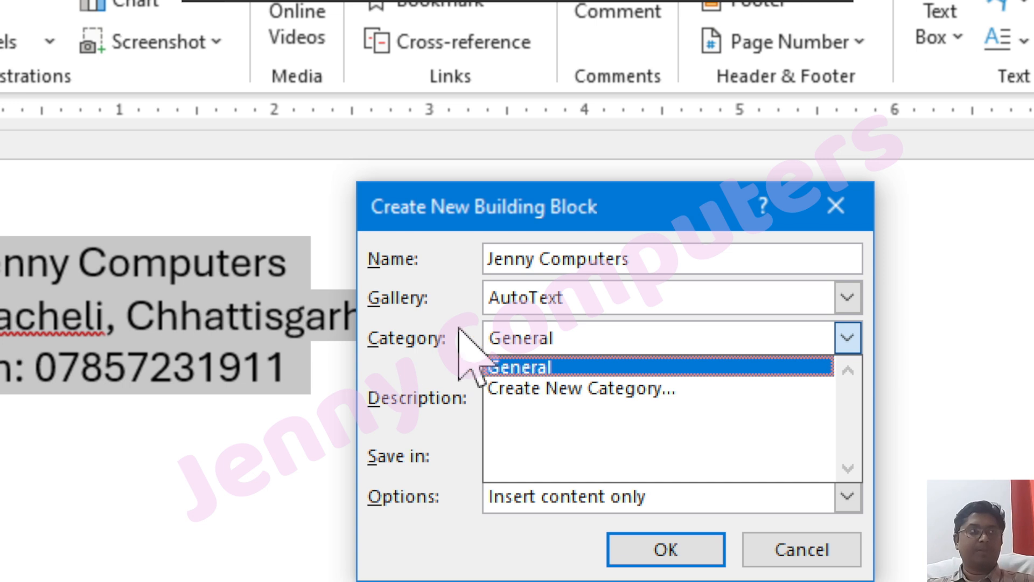
left_click(426, 336)
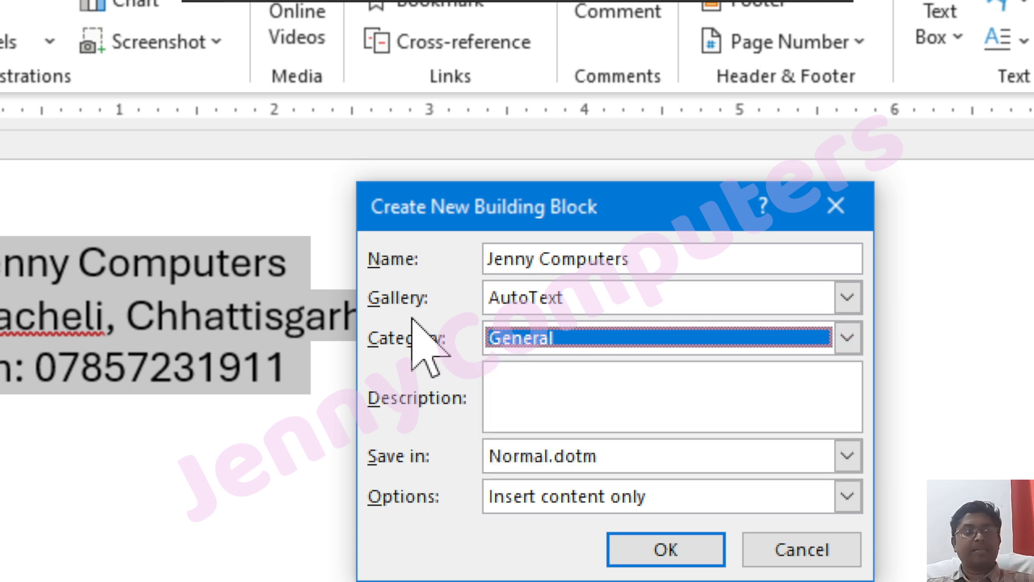
left_click(558, 397)
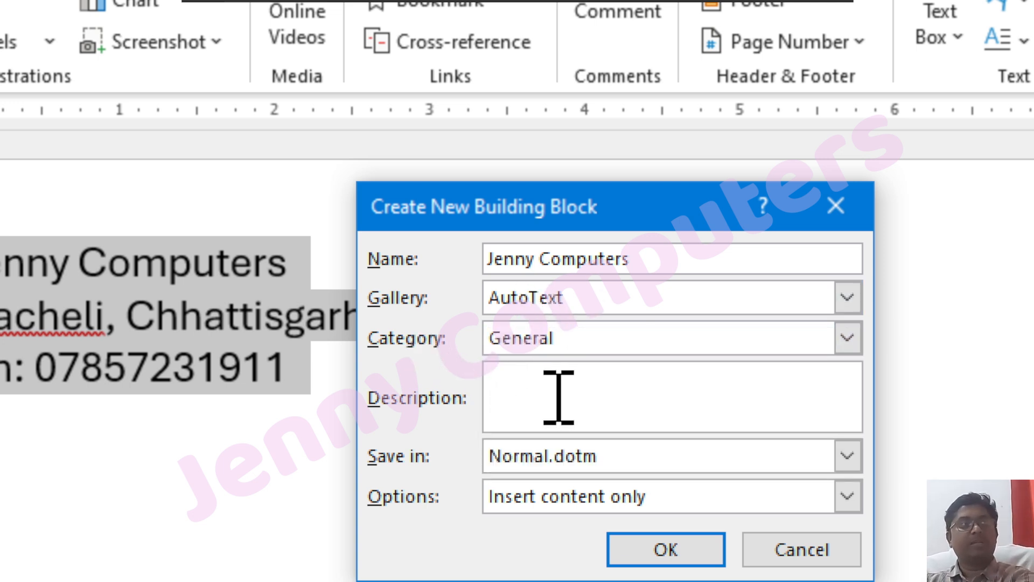
type("Centre")
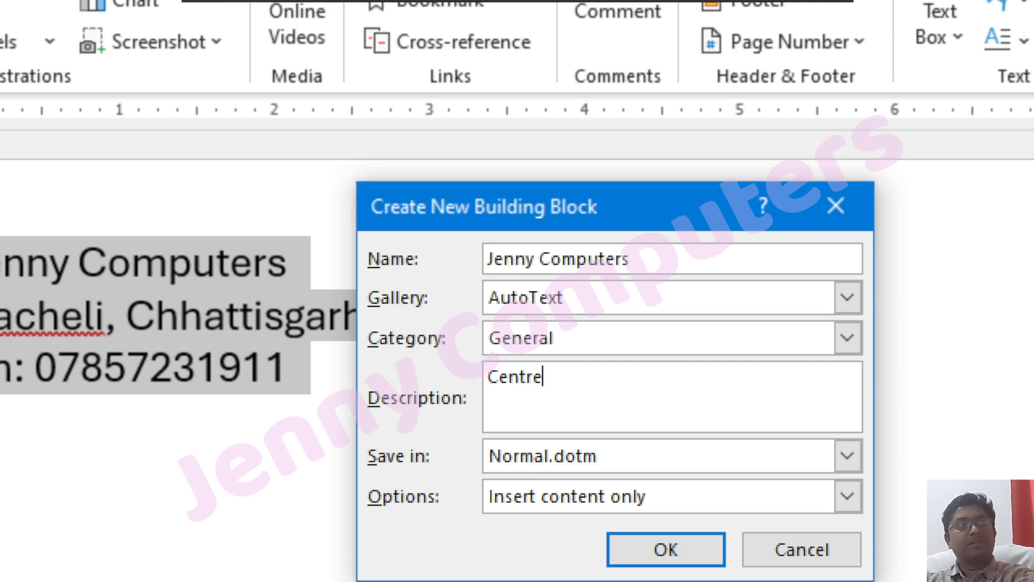
type(" Address")
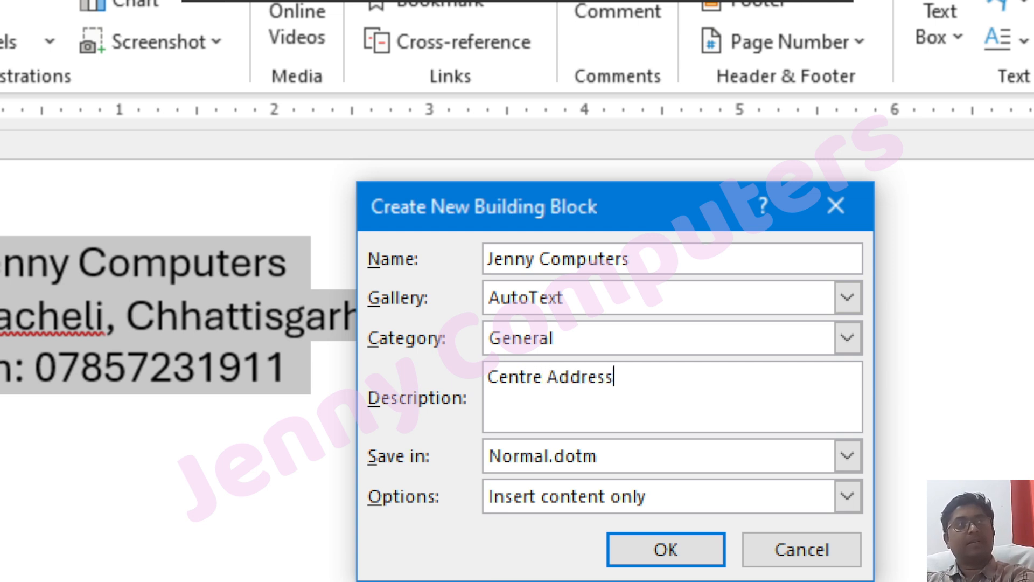
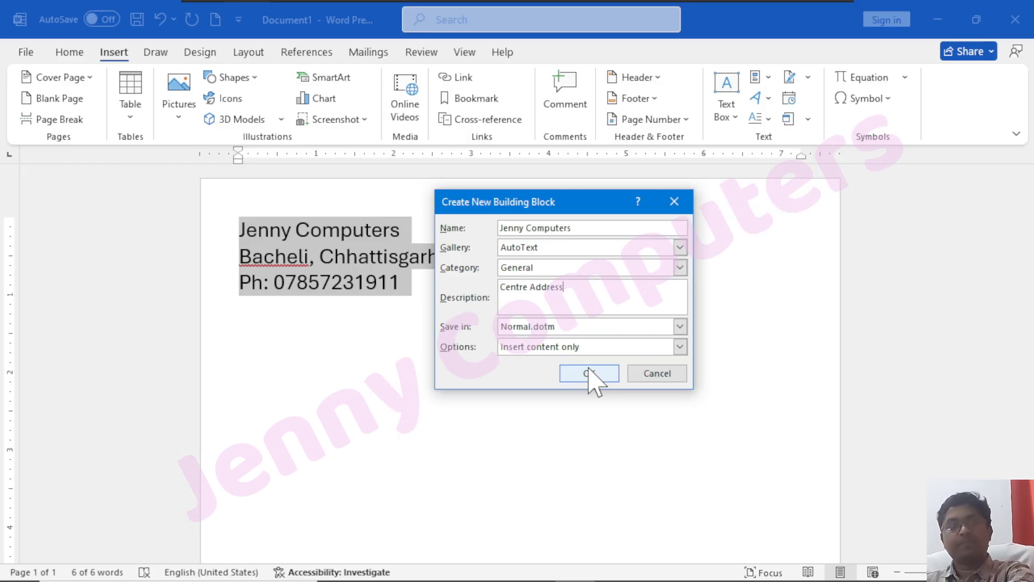
Store the 'Centre Address' building block and confirm it is listed in the AutoText gallery
left_click(591, 375)
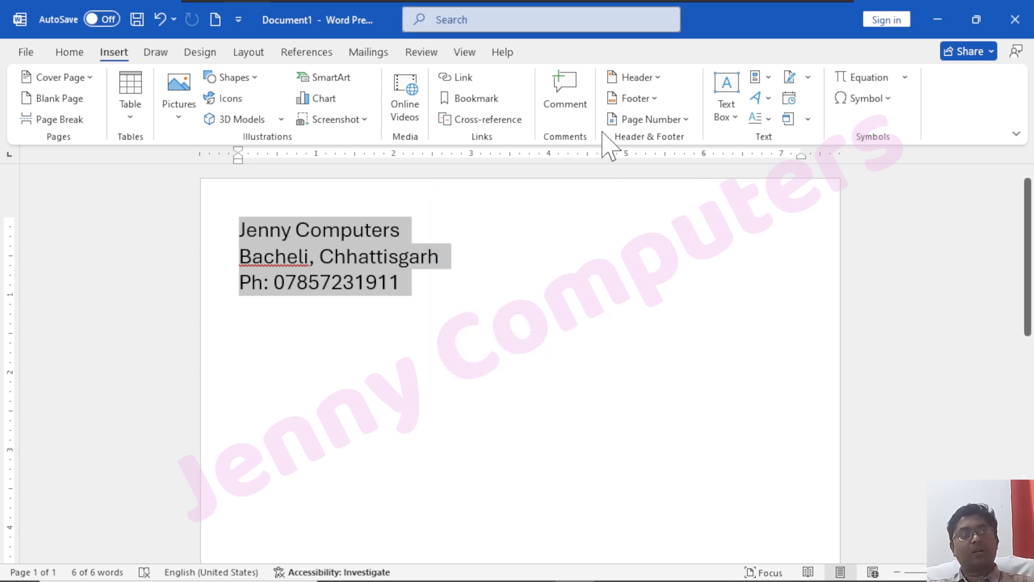
left_click(757, 77)
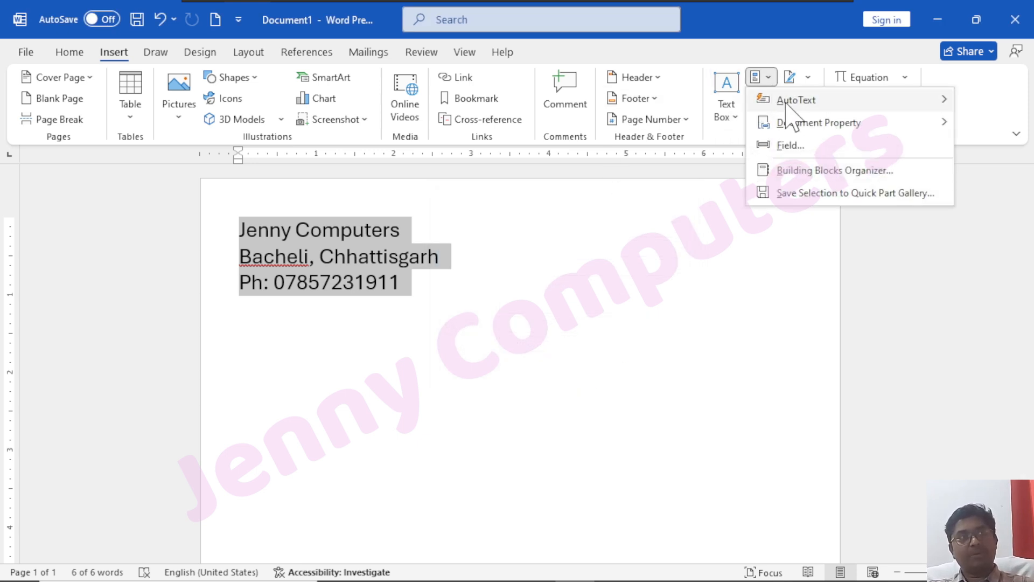
mouse_move(786, 103)
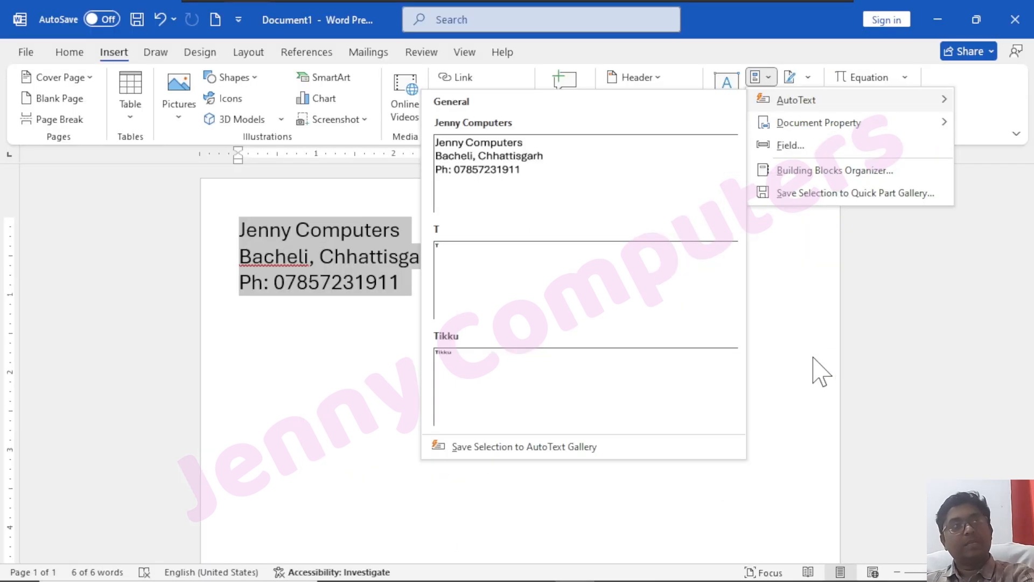
left_click(585, 400)
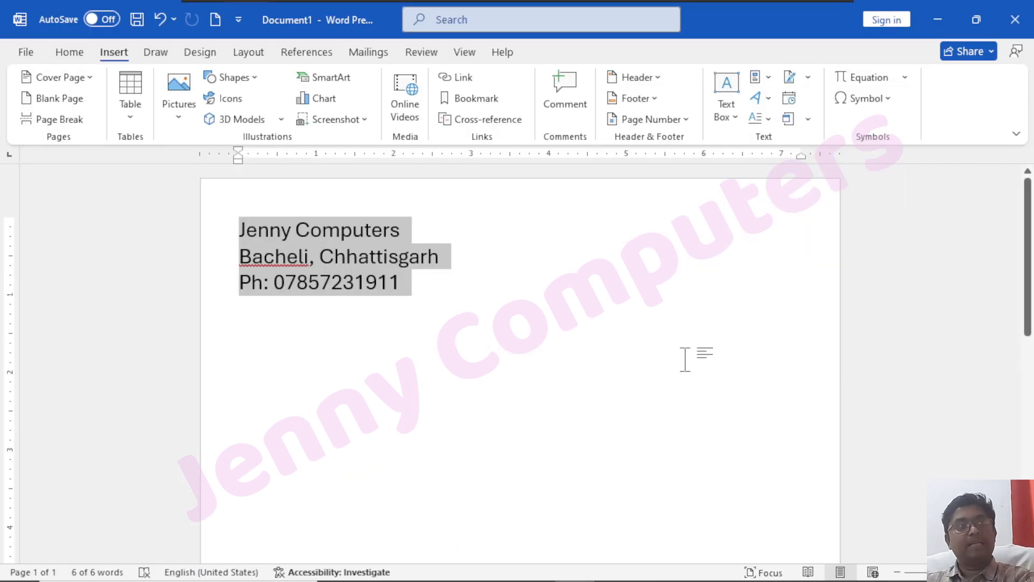
Below the phone line, insert a second address copy via the 'jenn' AutoText suggestion, then add blank lines
left_click(451, 287)
key("Return")
key("Return")
key("Return")
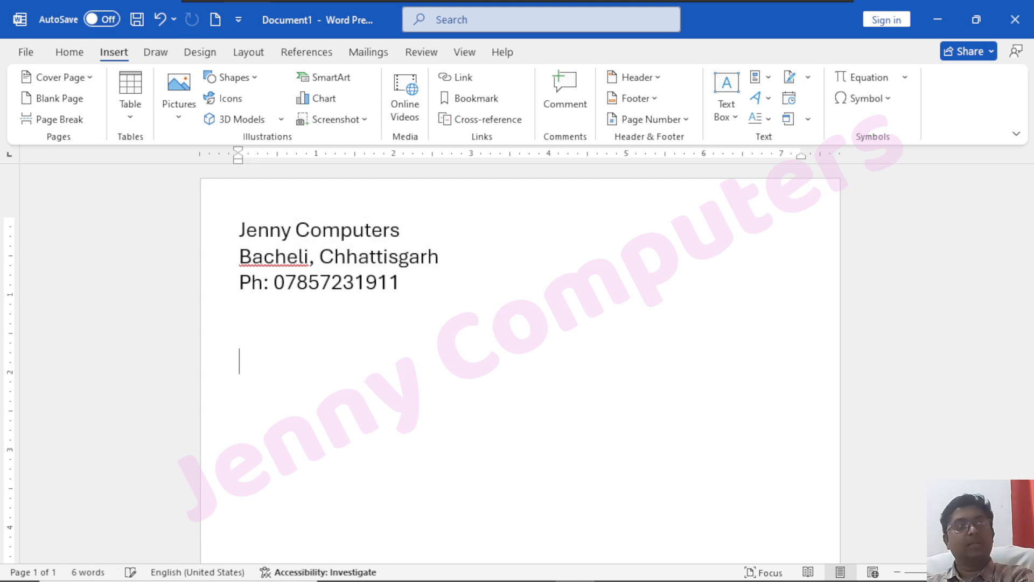
scroll(444, 387, "up", 5)
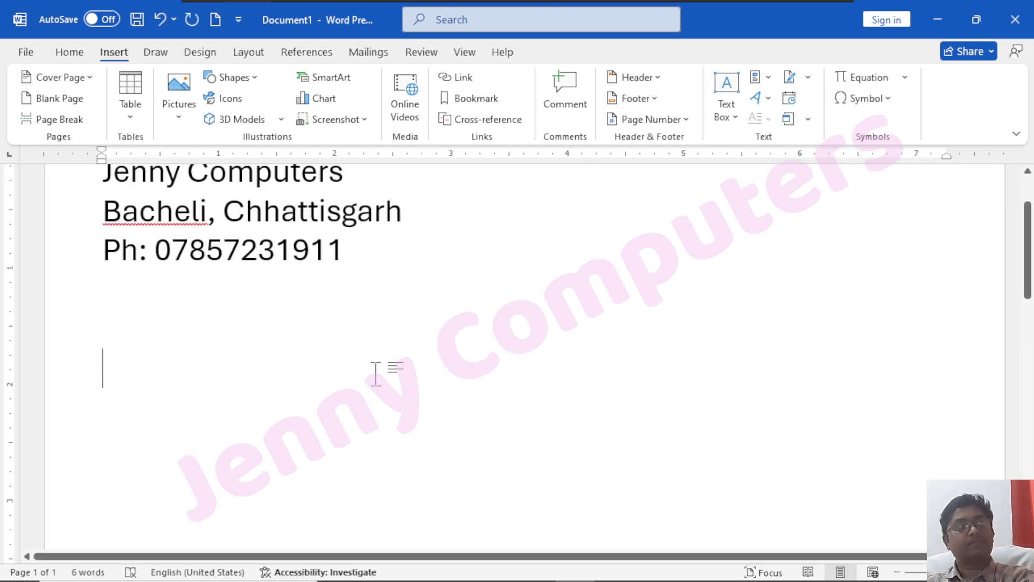
type("jen")
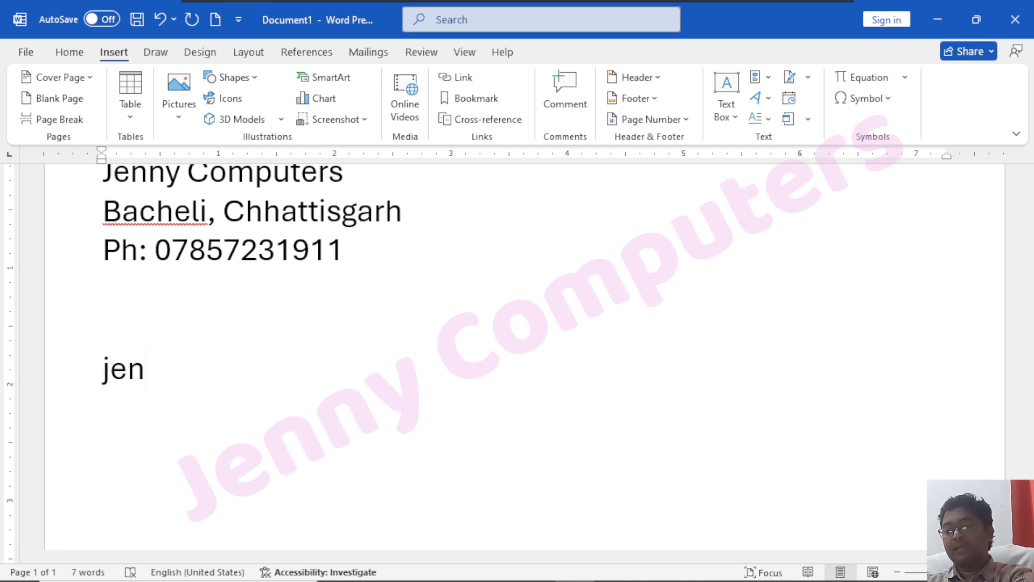
type("n")
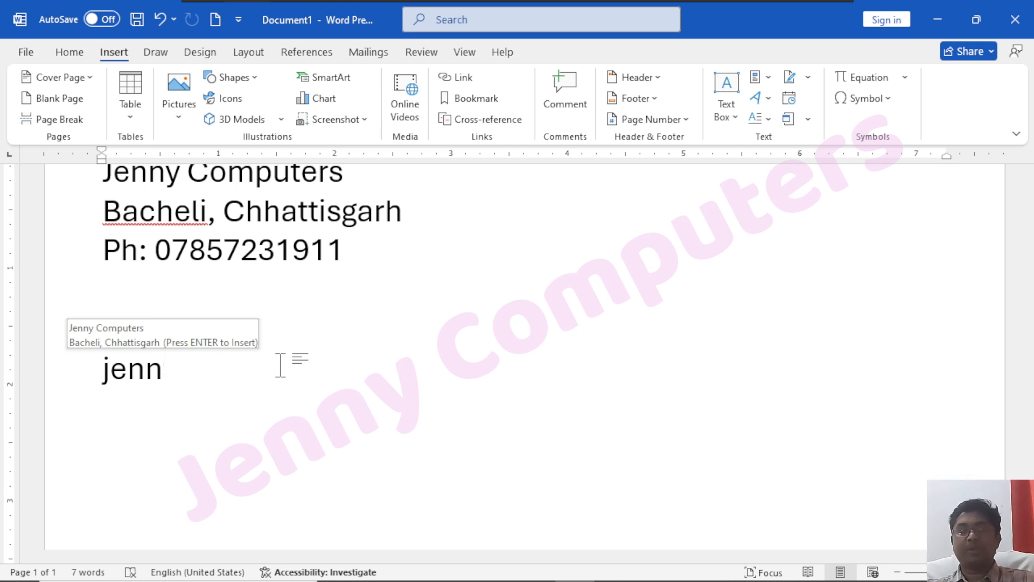
key("Return")
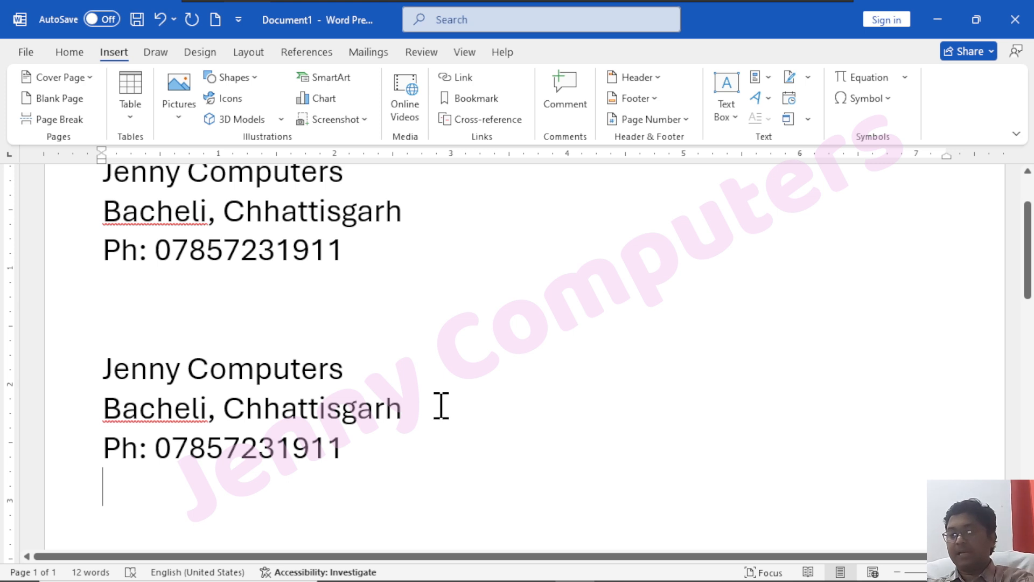
key("Return")
key("Return")
key("Return")
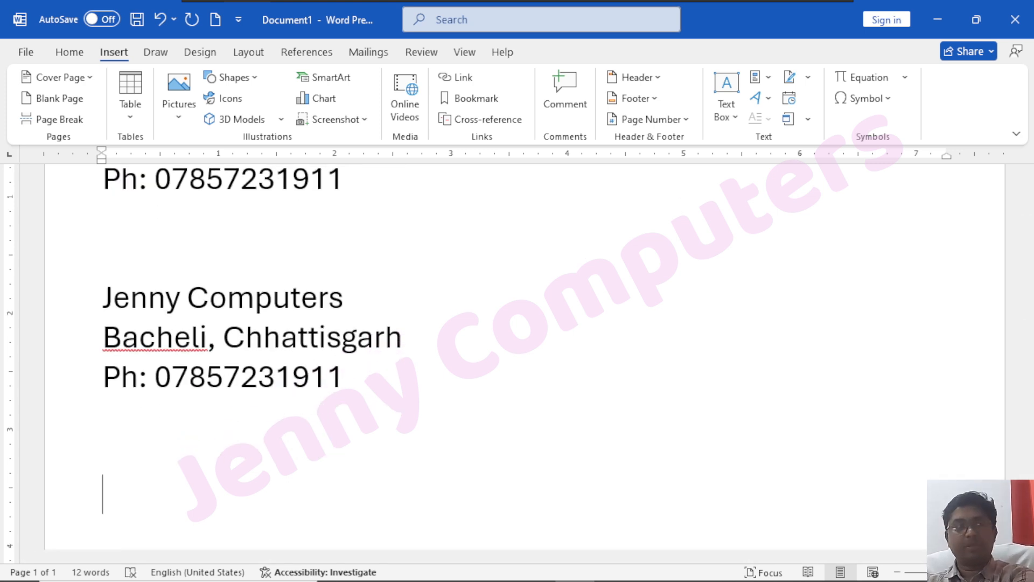
Type 'computer', save it as the AutoText entry 'com', and start a new line below it
type("computer")
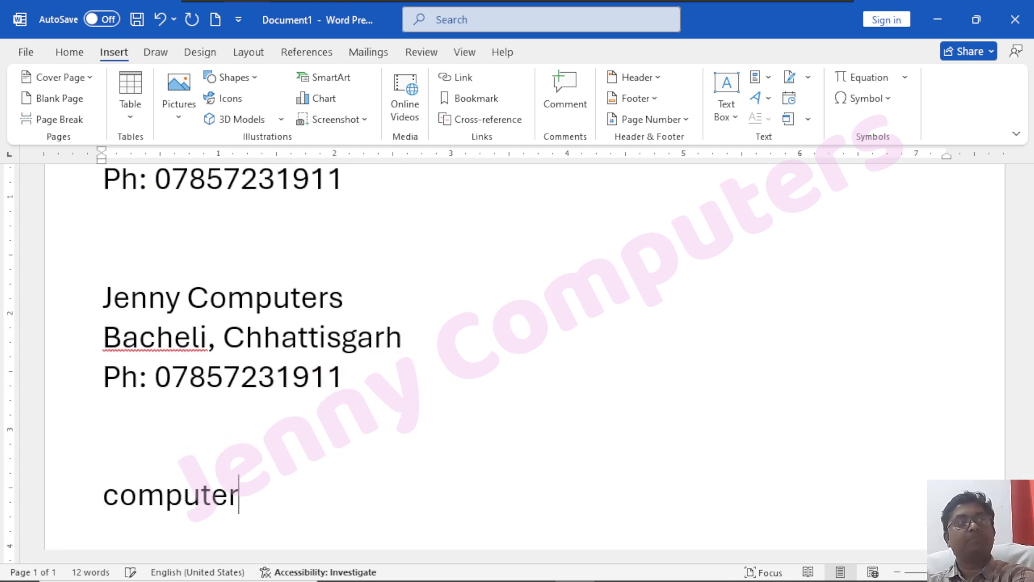
scroll(323, 393, "down", 1)
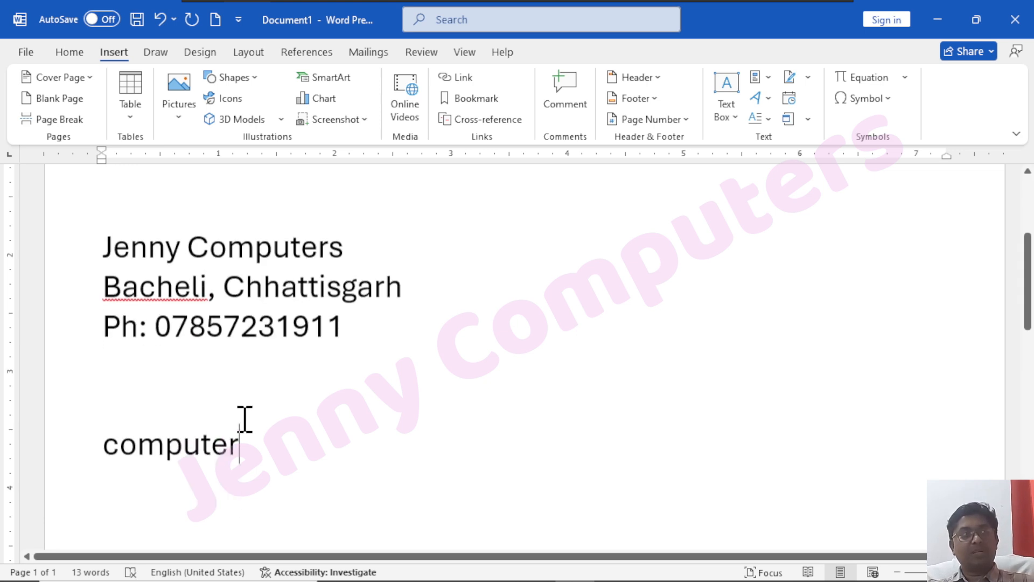
double_click(194, 434)
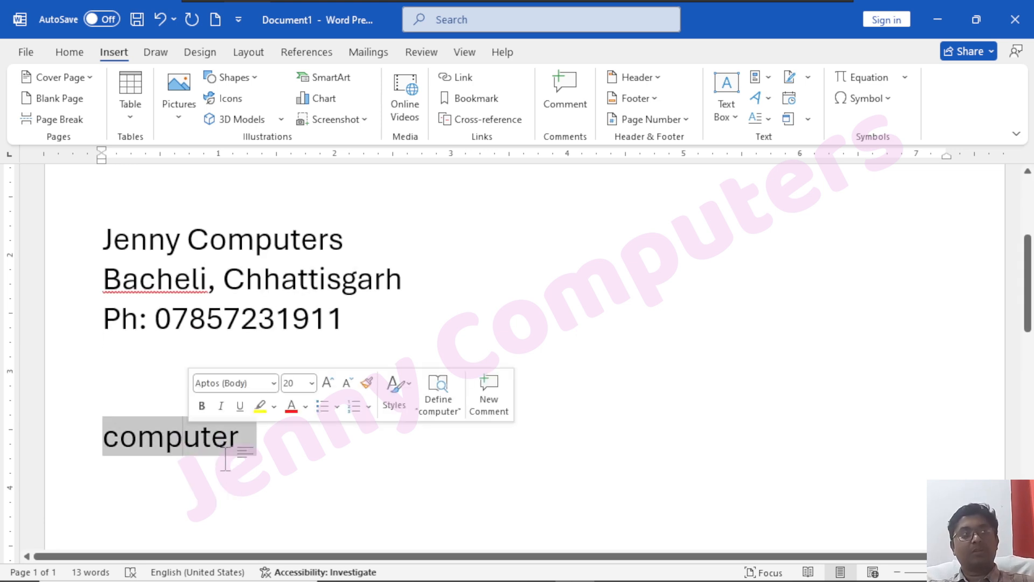
left_click(759, 78)
mouse_move(799, 102)
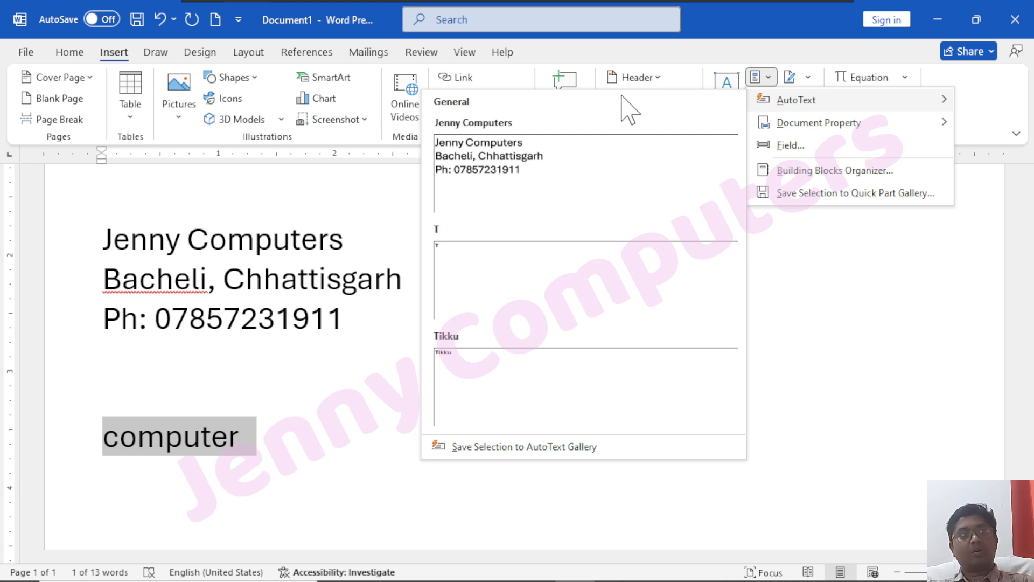
left_click(555, 446)
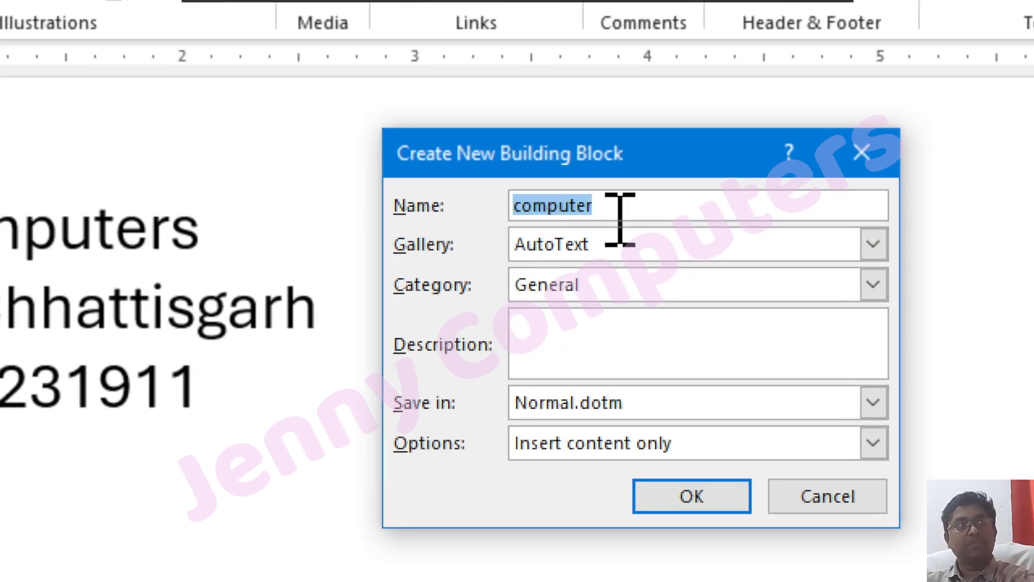
key("Right")
key("BackSpace")
key("BackSpace")
key("BackSpace")
key("BackSpace")
key("BackSpace")
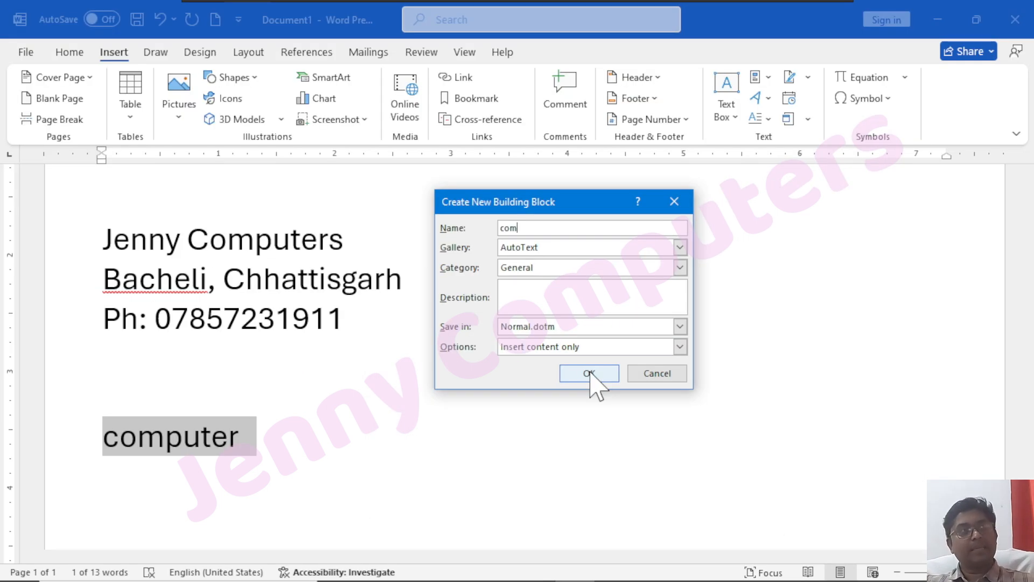
left_click(590, 372)
left_click(341, 431)
key("Return")
key("Return")
key("Return")
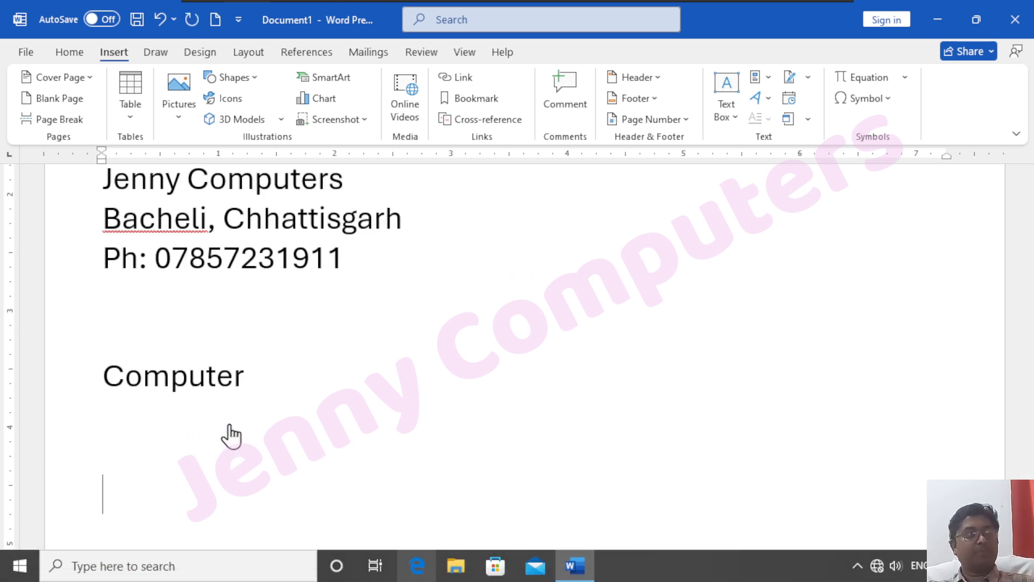
Expand 'com' into 'computer' on a new line, then browse the Quick Parts Document Property list
scroll(323, 387, "down", 3)
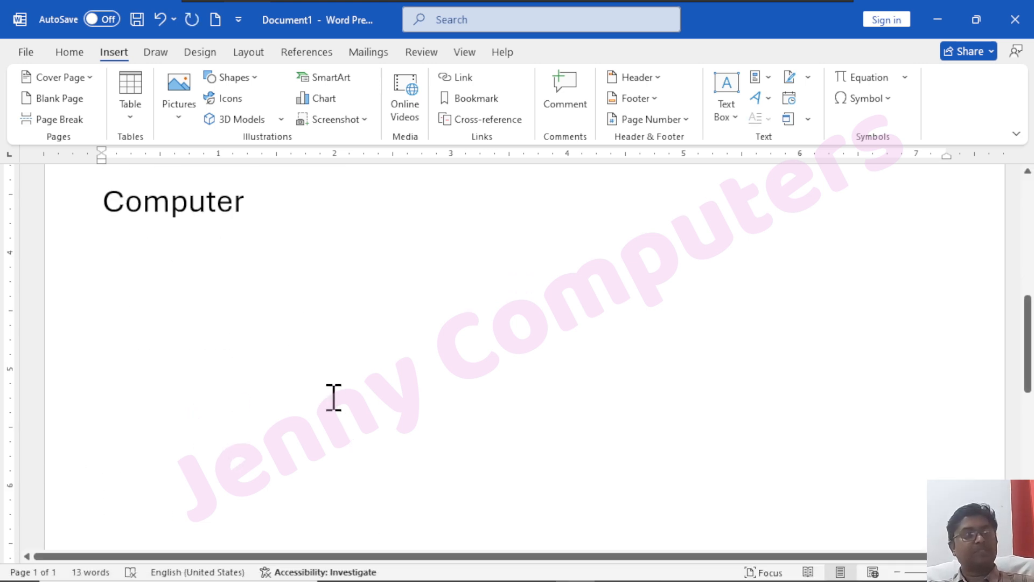
type("com")
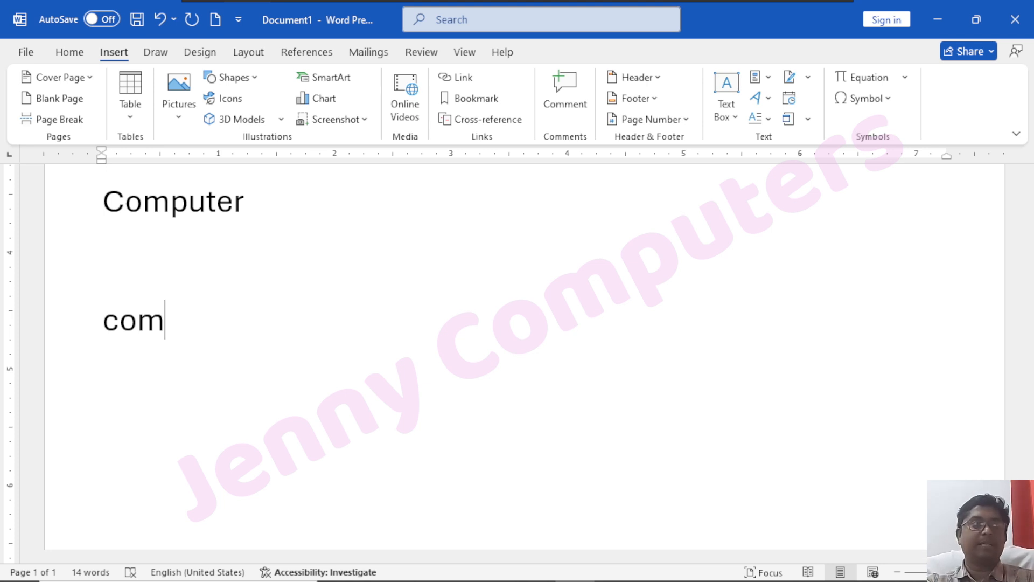
type("puter")
key("Return")
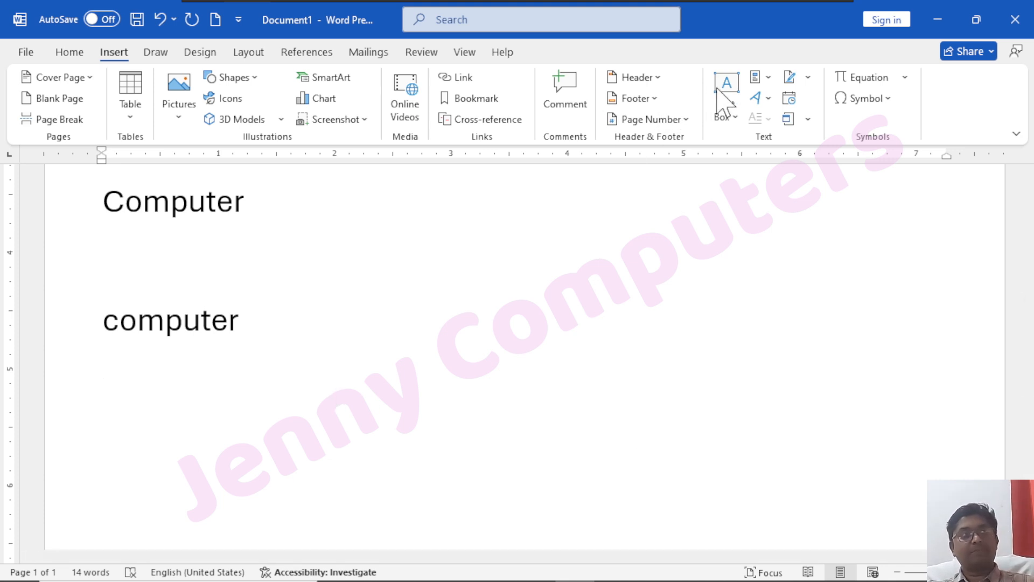
left_click(769, 78)
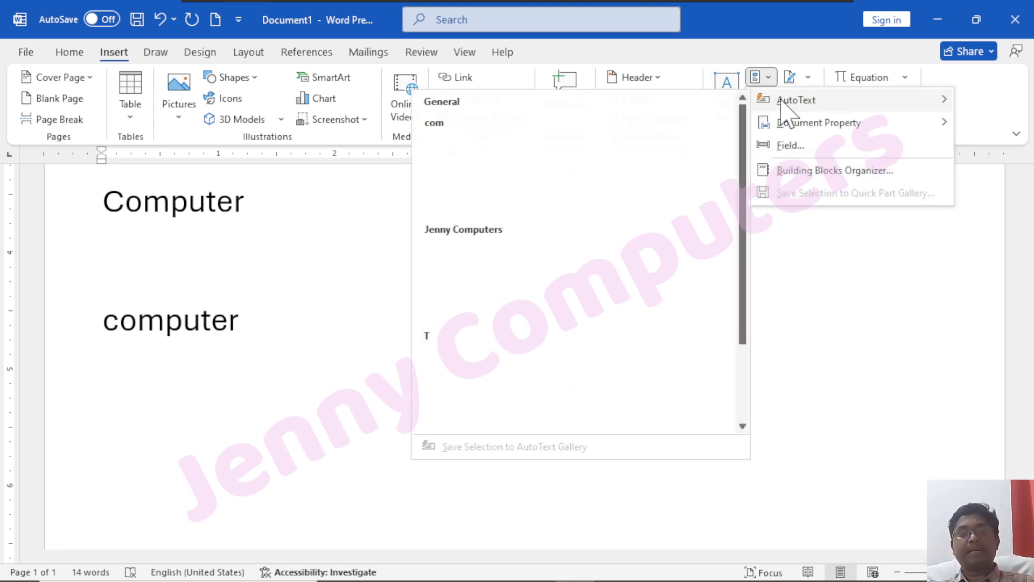
mouse_move(779, 134)
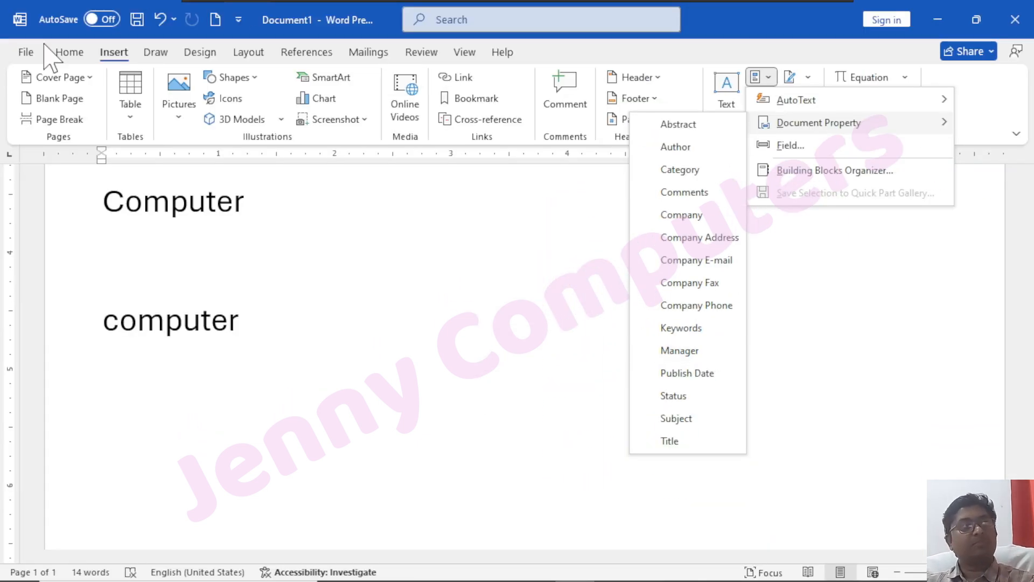
left_click(30, 50)
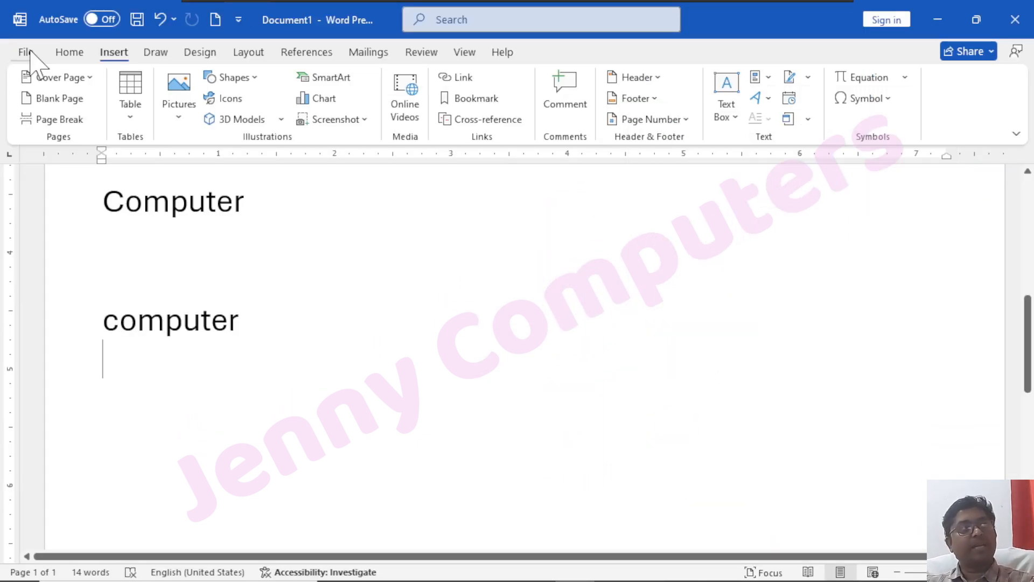
left_click(30, 52)
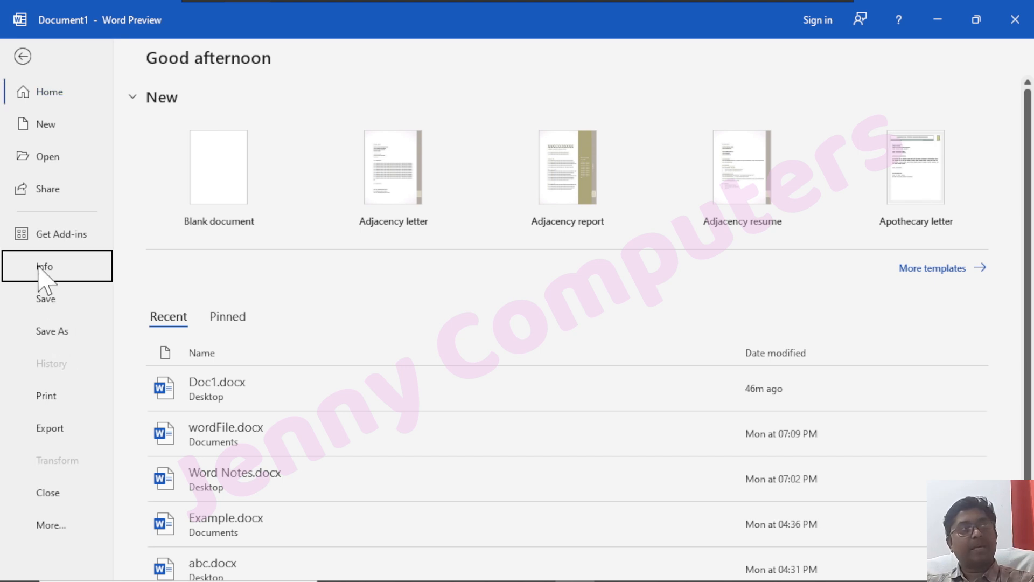
left_click(45, 269)
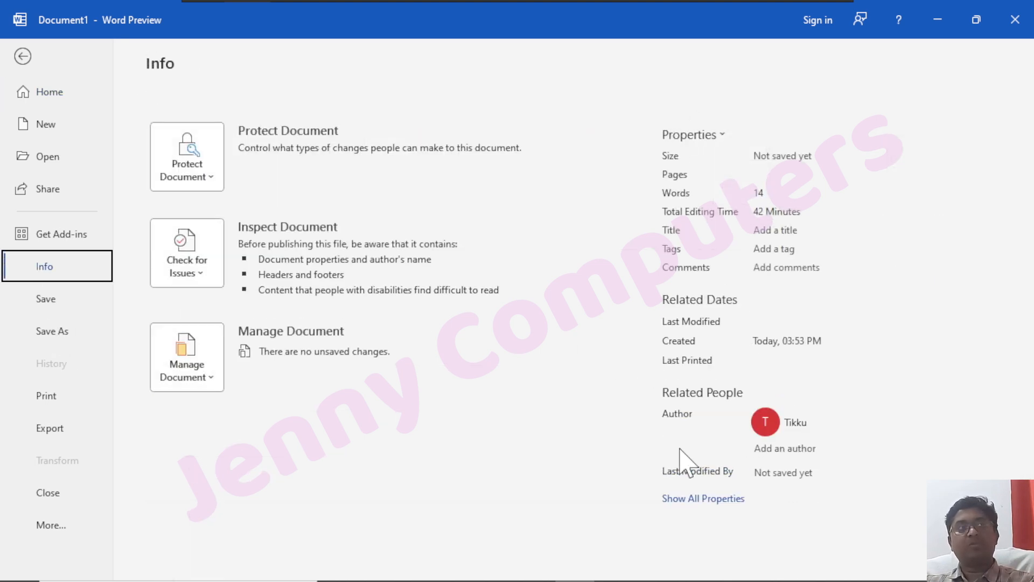
mouse_move(753, 428)
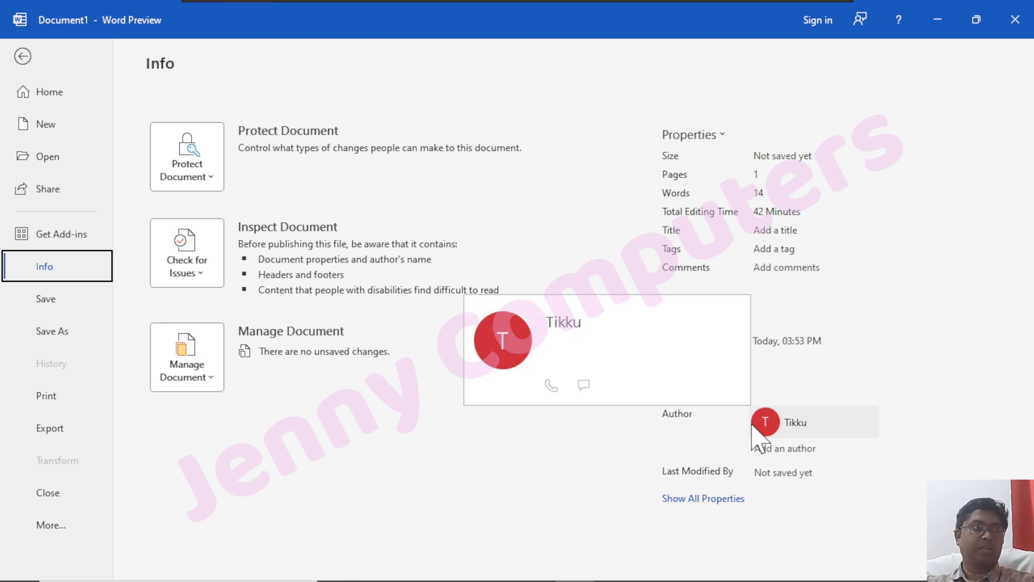
left_click(793, 267)
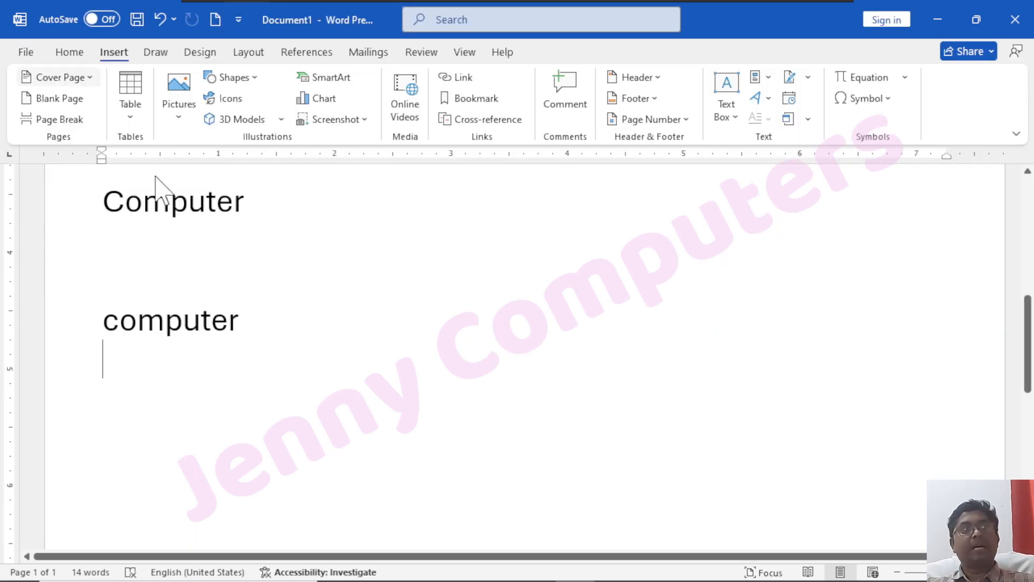
left_click(23, 56)
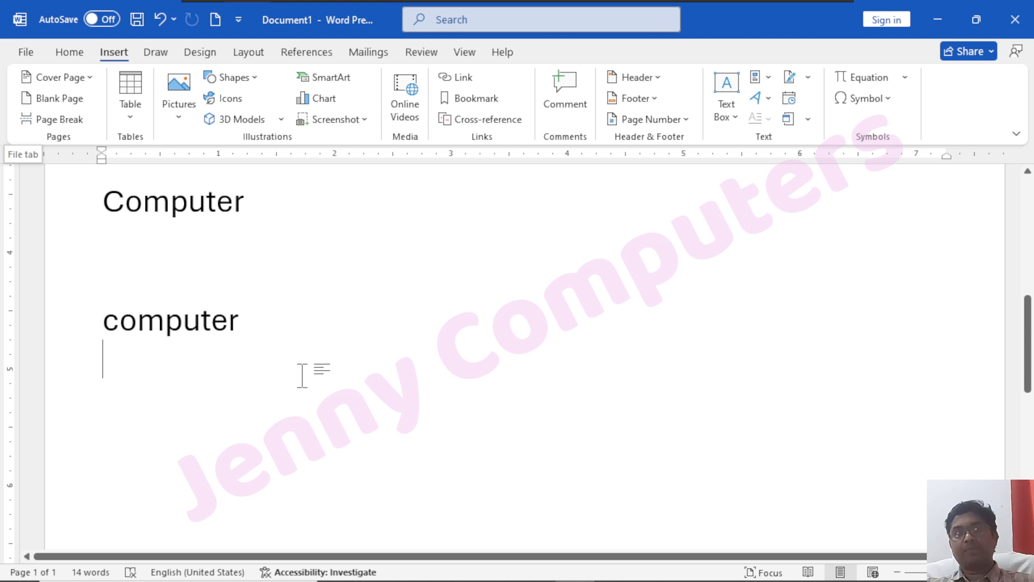
Clear all text from the page and insert a Company document-property field
left_click_drag(251, 323, 25, 92)
key("Delete")
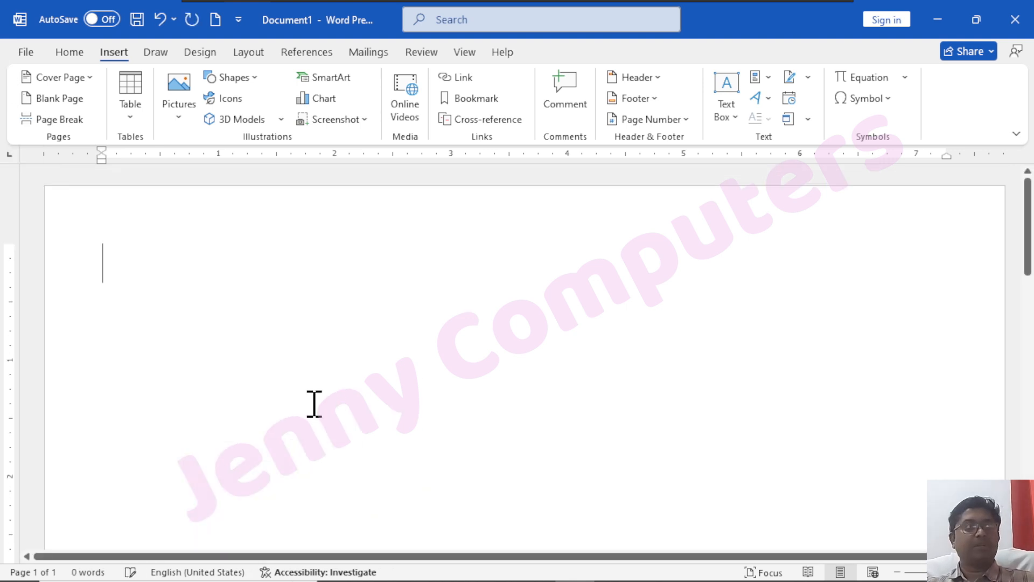
left_click(767, 80)
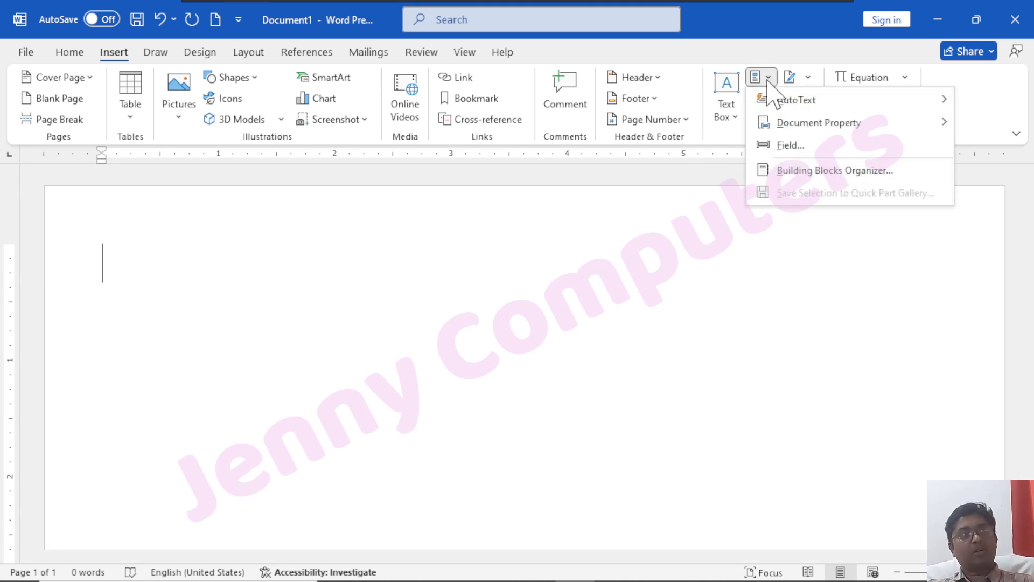
mouse_move(786, 122)
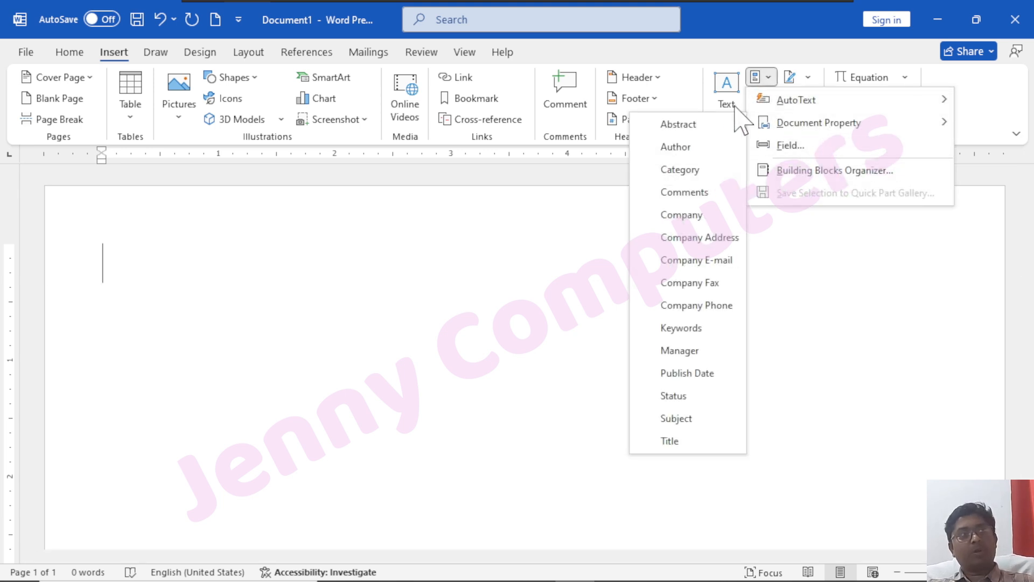
left_click(692, 216)
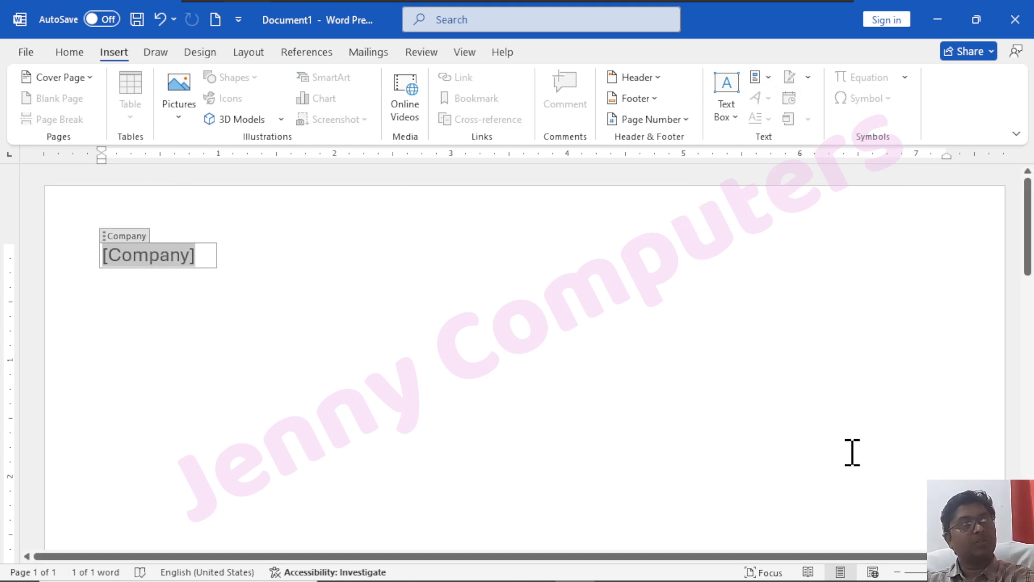
Fill the Company field with 'microsoft' and add blank lines below it
type("microsoft")
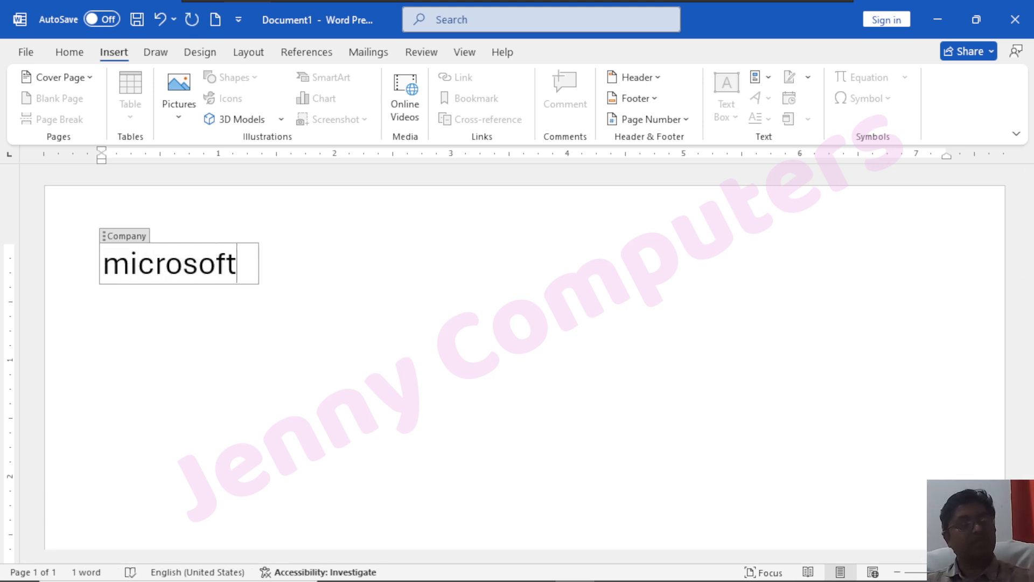
left_click(199, 373)
key("Return")
key("Return")
key("Return")
key("Return")
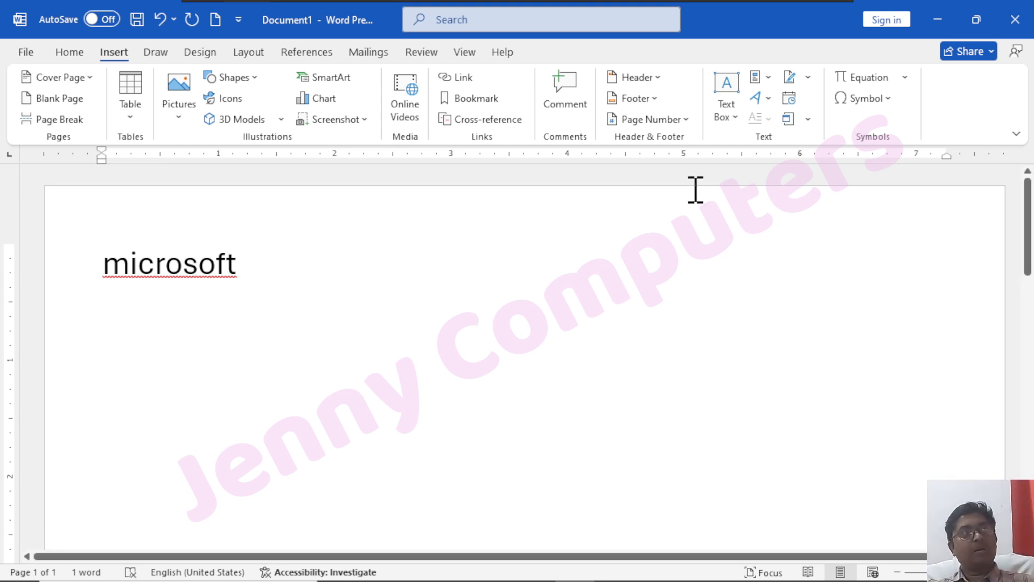
Insert a second Company document-property field lower on the page
left_click(764, 77)
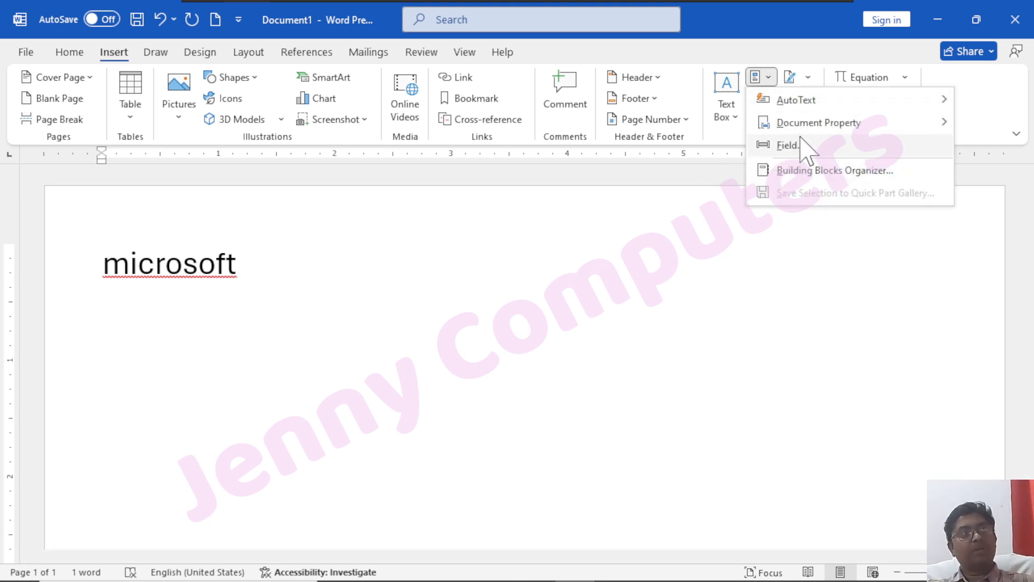
mouse_move(822, 129)
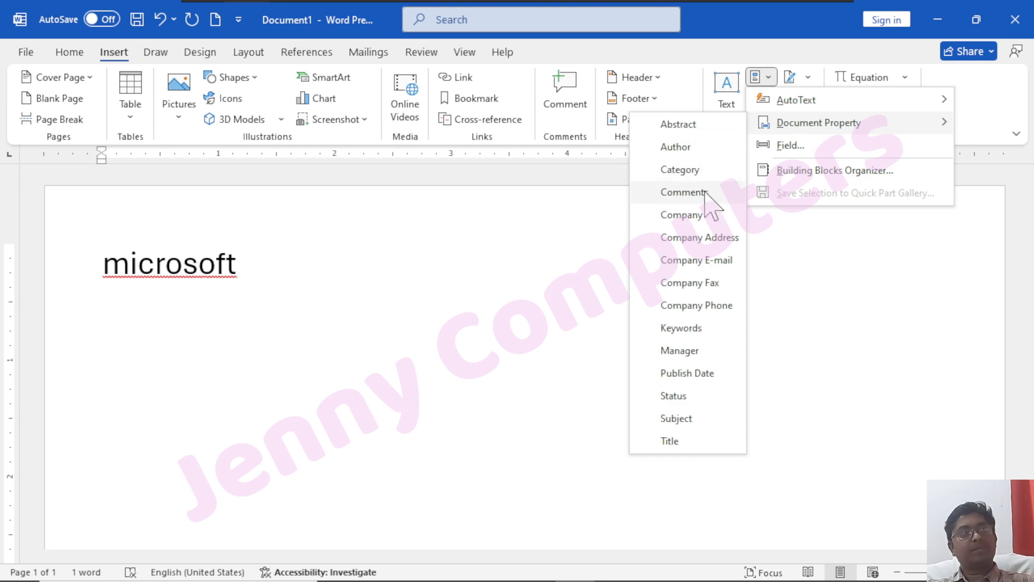
left_click(700, 215)
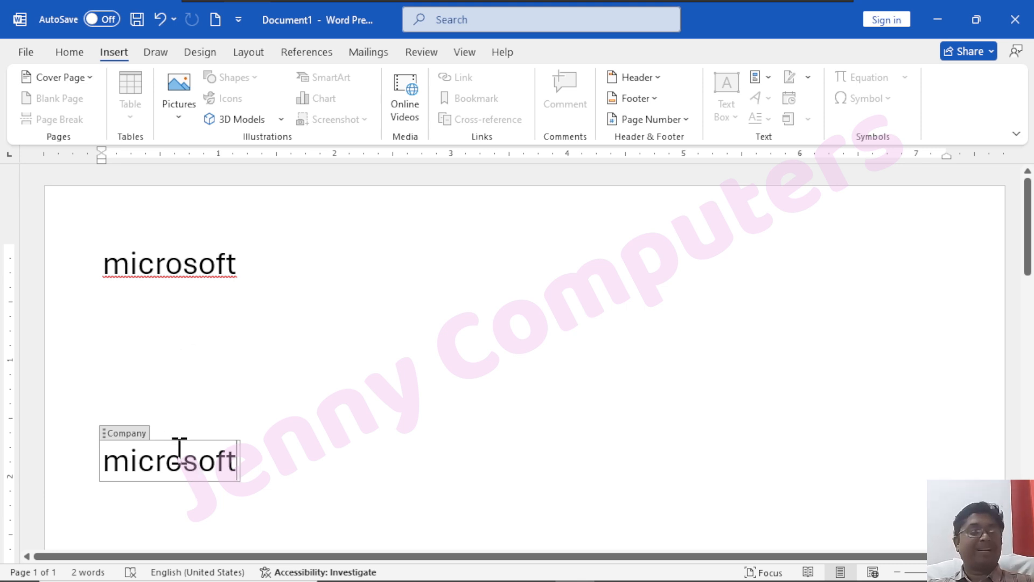
Replace the top company name with 'Jenny Computers' so both fields update
left_click(156, 269)
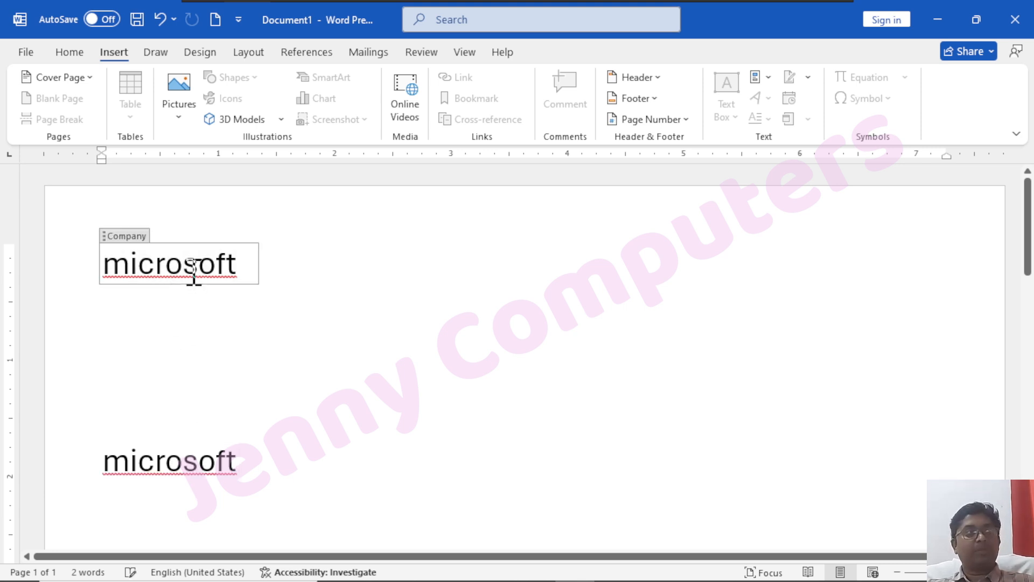
left_click(105, 236)
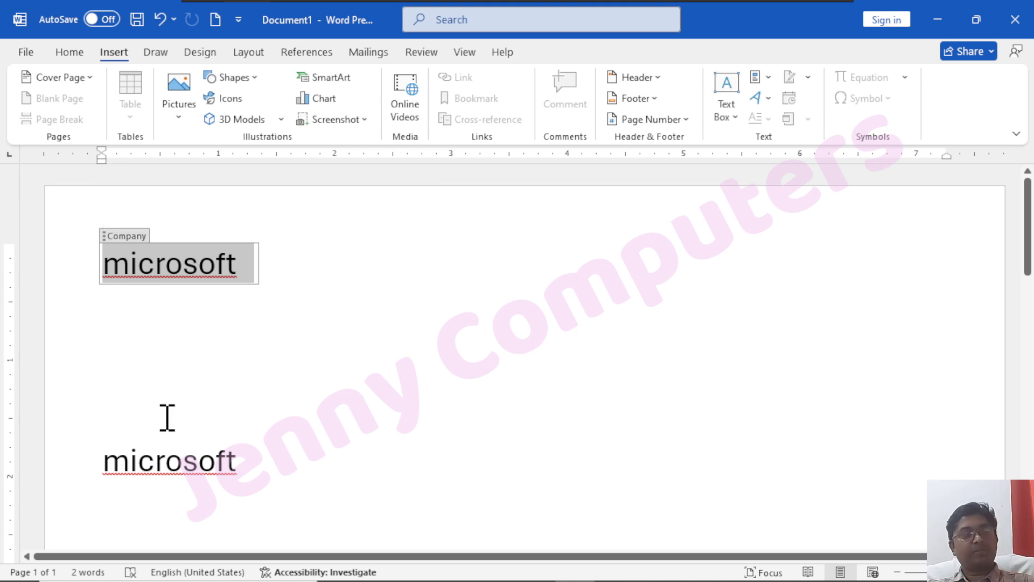
type("Jenny Com")
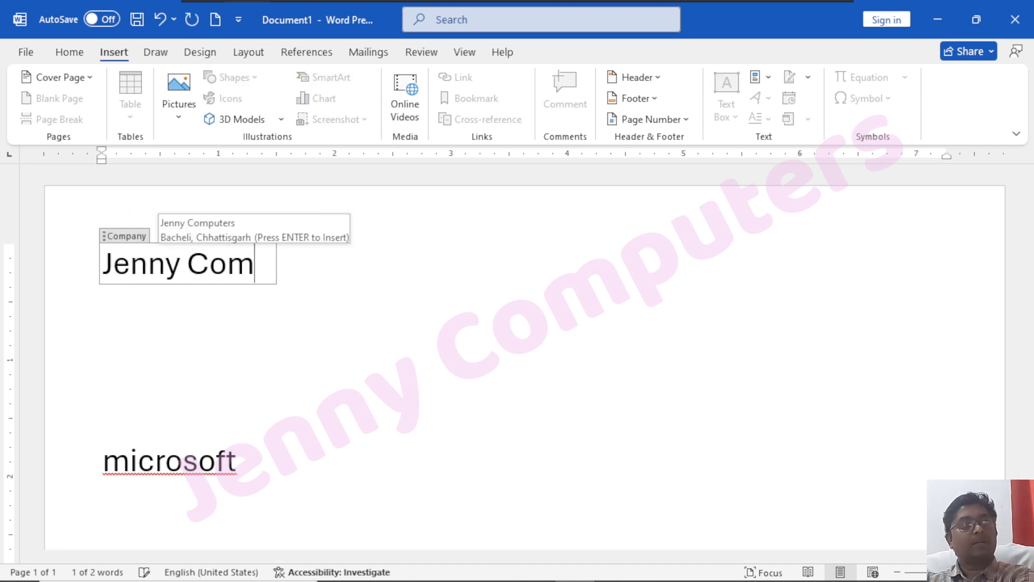
key("Return")
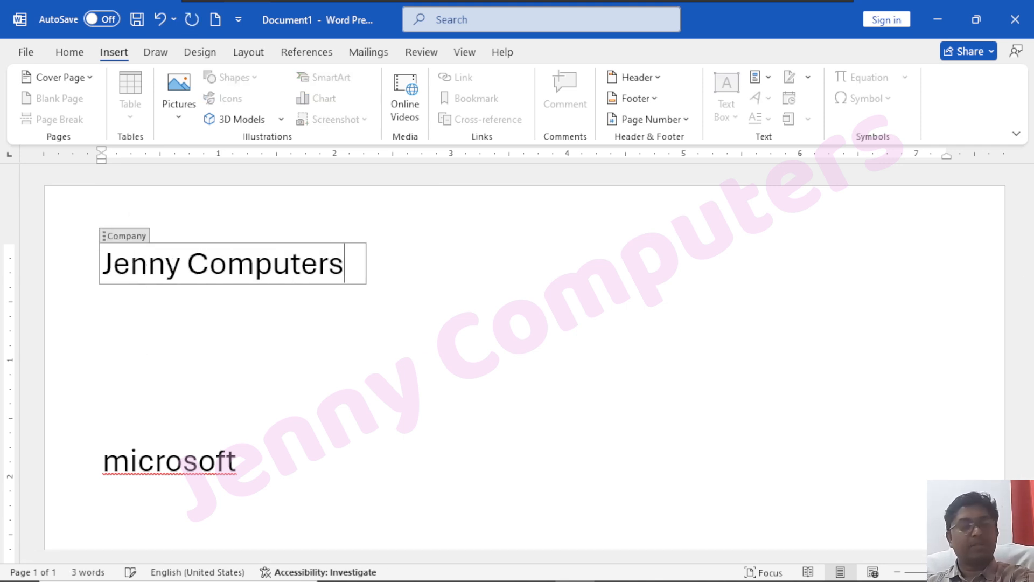
left_click(205, 312)
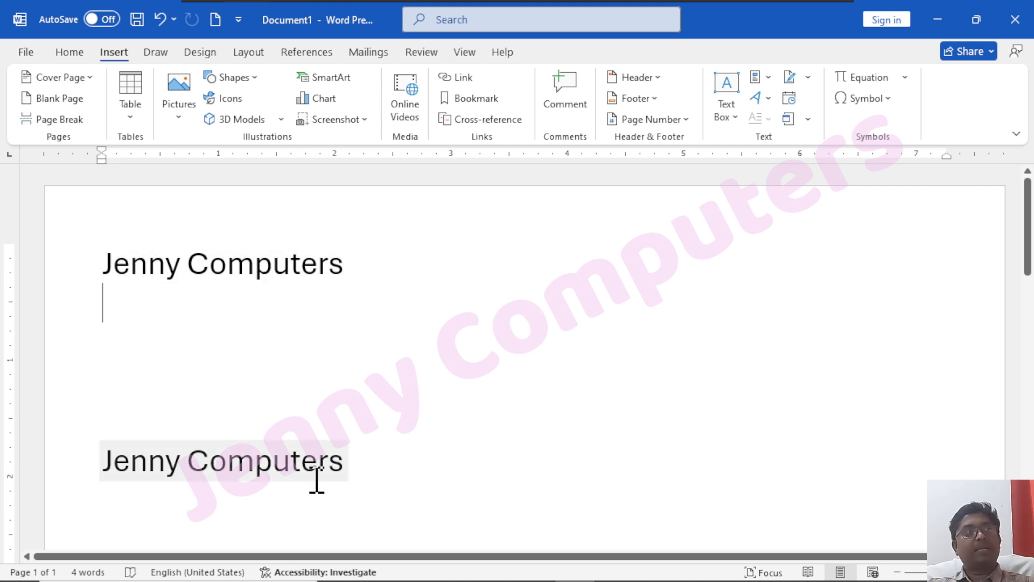
left_click(759, 77)
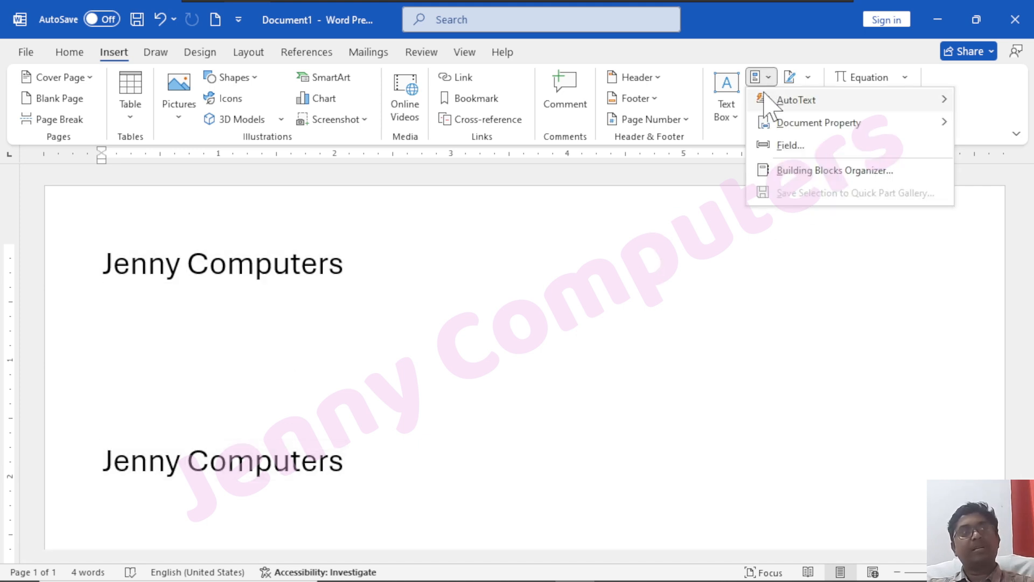
mouse_move(770, 125)
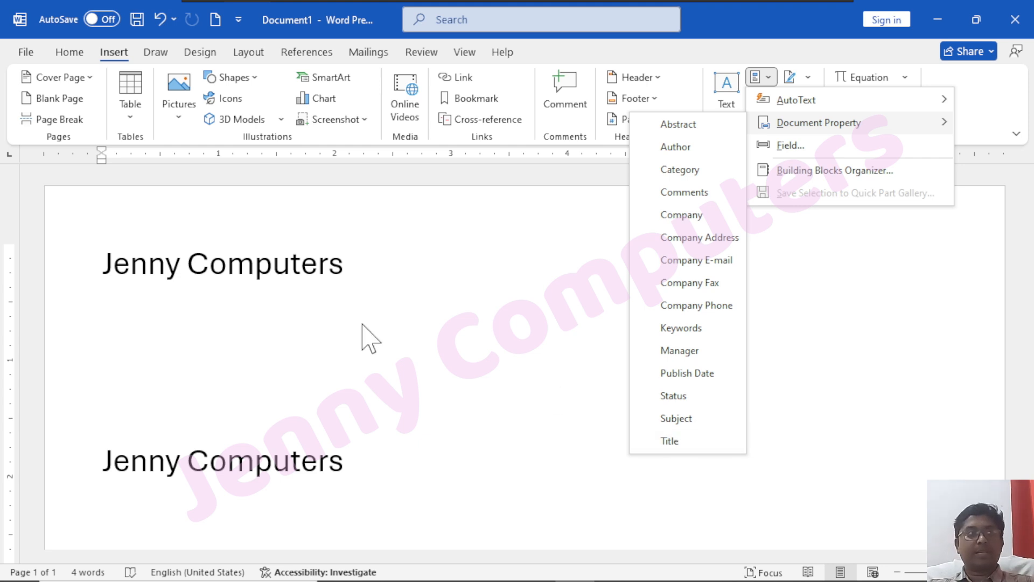
left_click(177, 261)
mouse_move(741, 573)
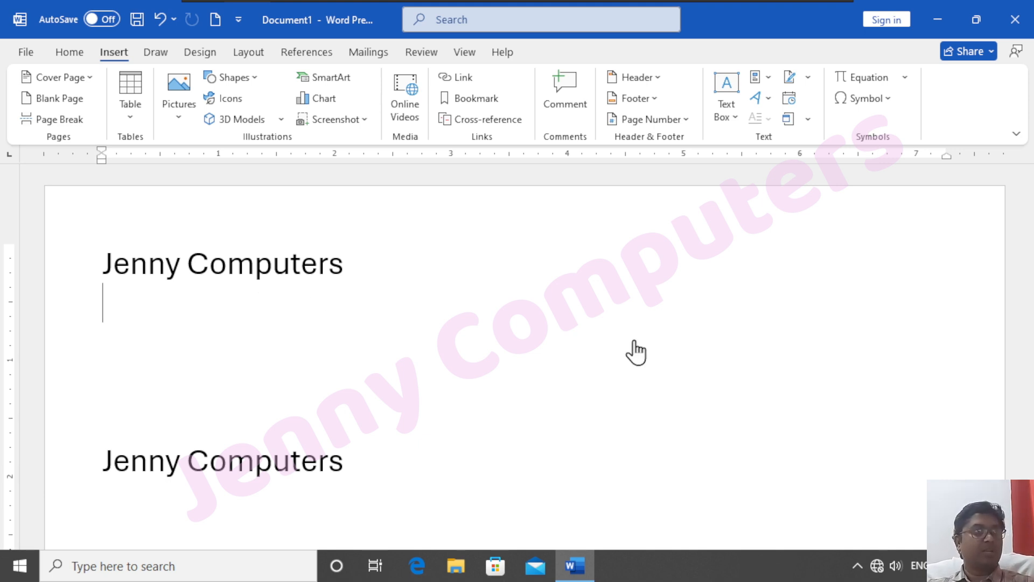
Delete all text with Ctrl+A and open the Field dialog from Quick Parts
key("ctrl+a")
key("Delete")
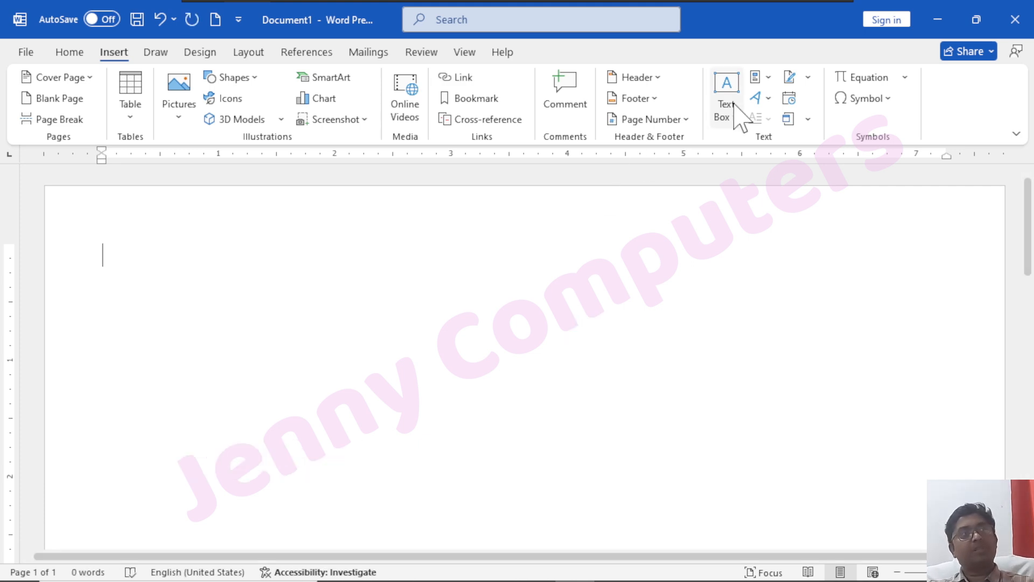
left_click(759, 77)
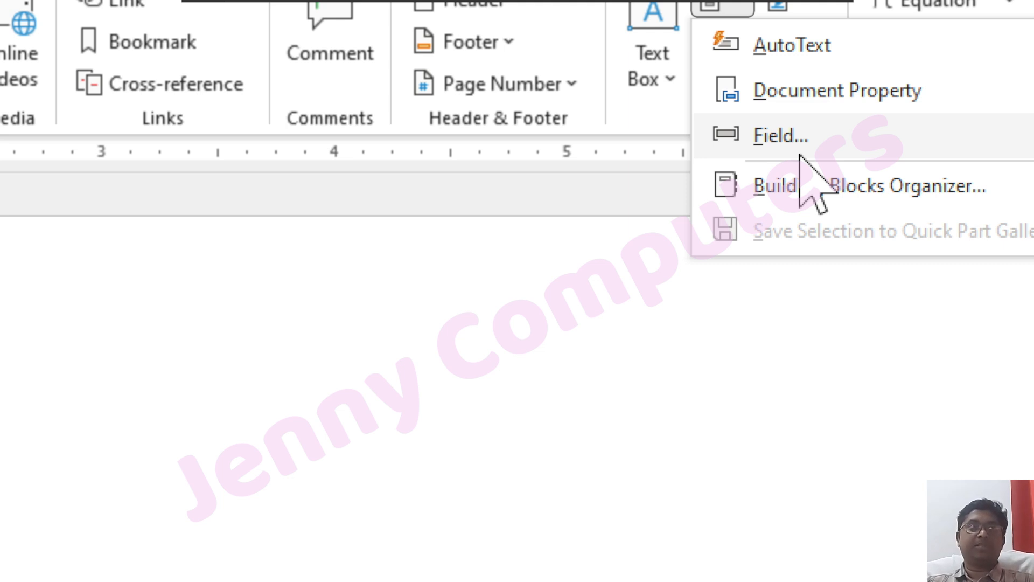
left_click(765, 139)
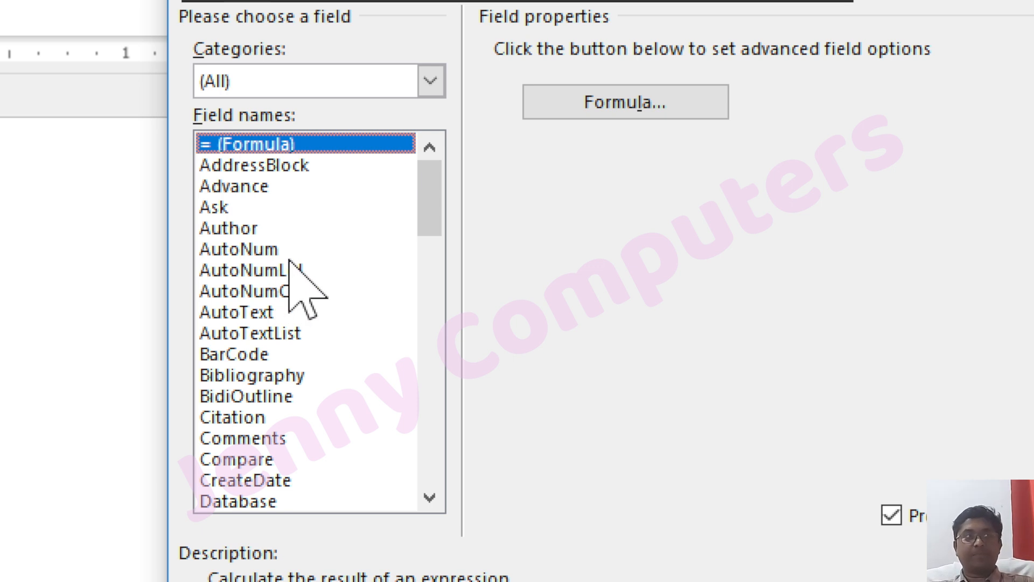
Scroll through the Field names list to review all available fields
scroll(284, 323, "down", 2)
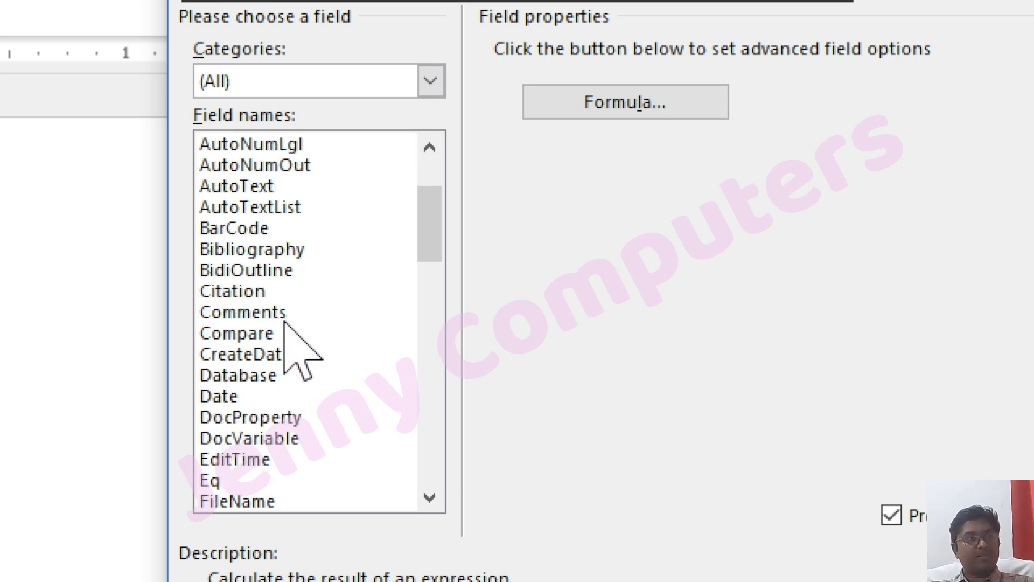
scroll(283, 323, "down", 3)
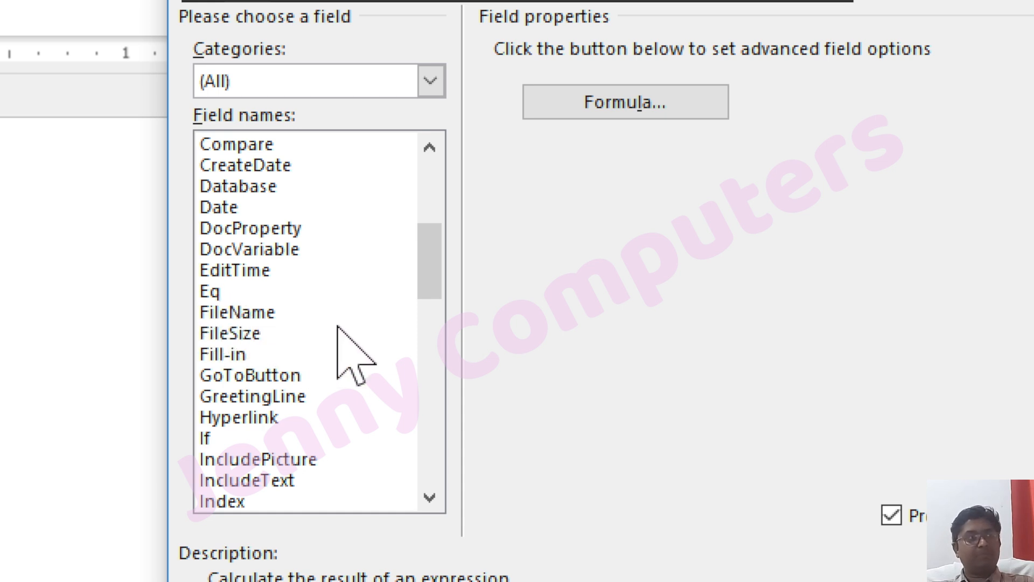
scroll(337, 326, "down", 4)
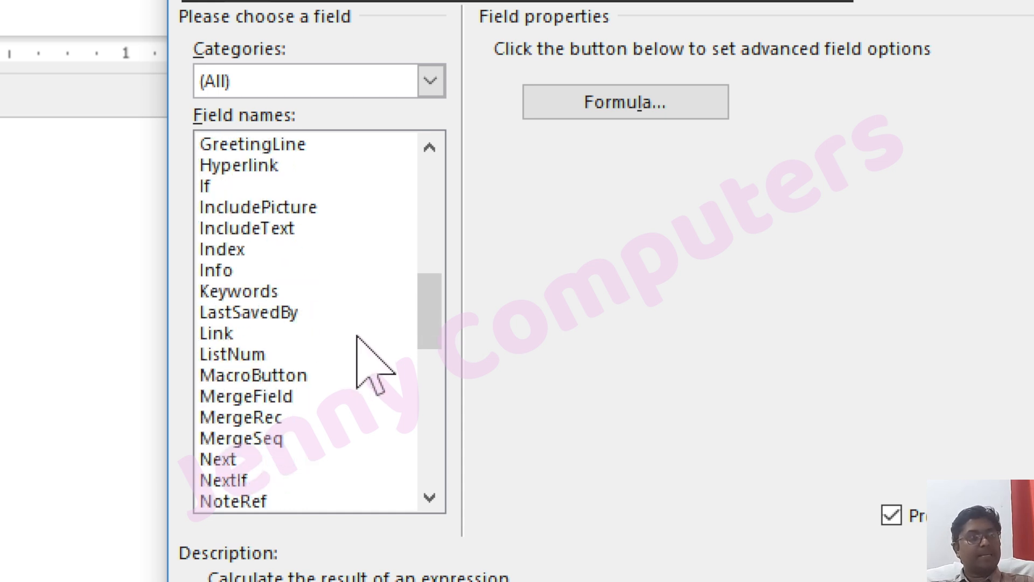
scroll(357, 337, "down", 1)
scroll(357, 339, "down", 1)
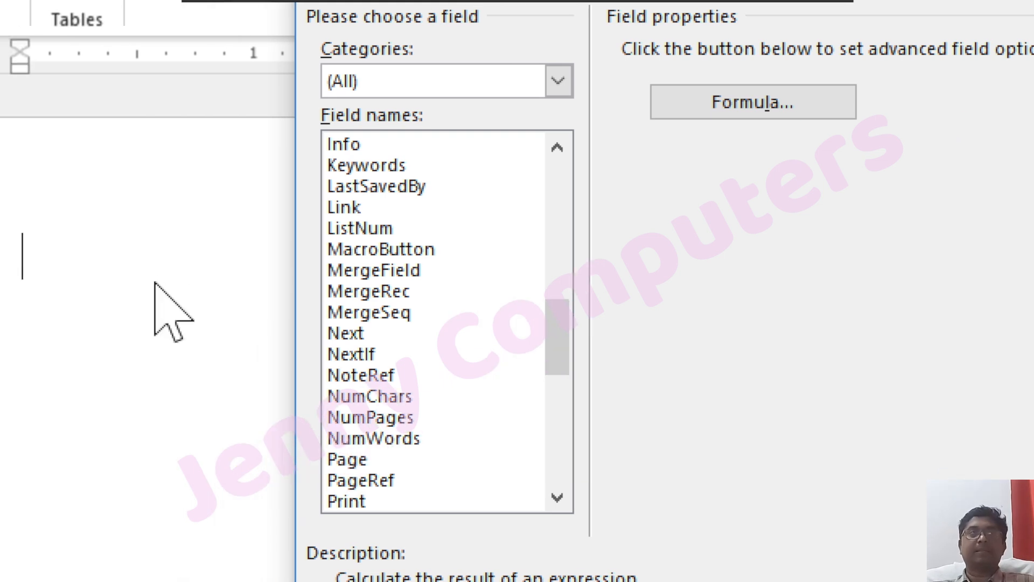
scroll(422, 264, "up", 11)
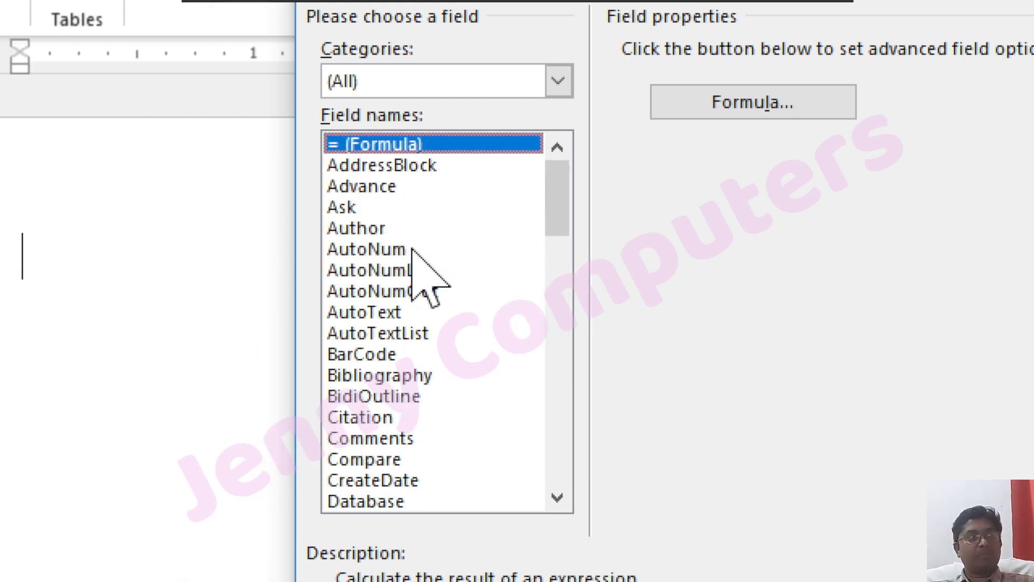
Insert an AutoNum field in 1, 2, 3 format showing '1.', then add blank lines
left_click(367, 248)
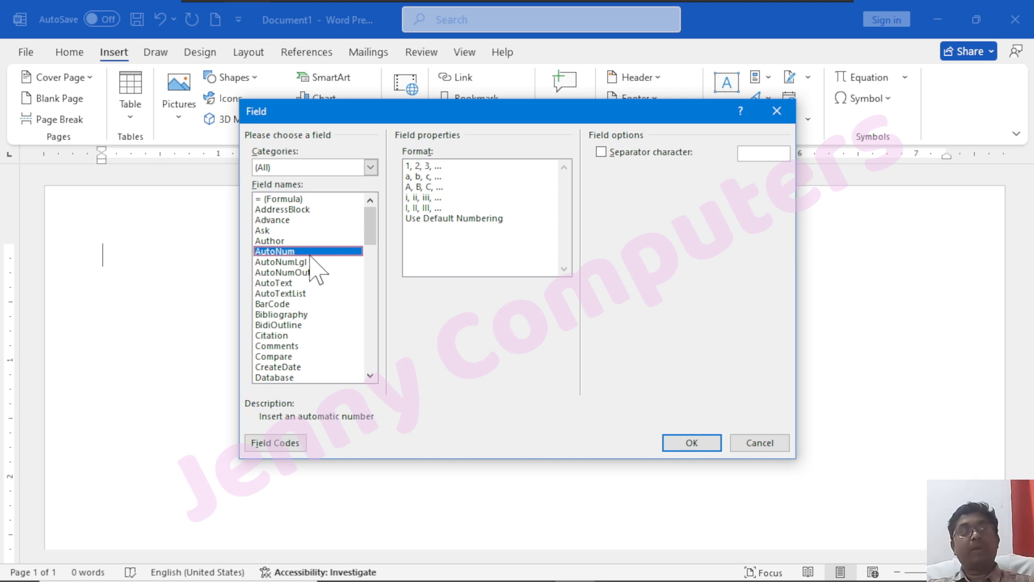
left_click(418, 166)
left_click(691, 443)
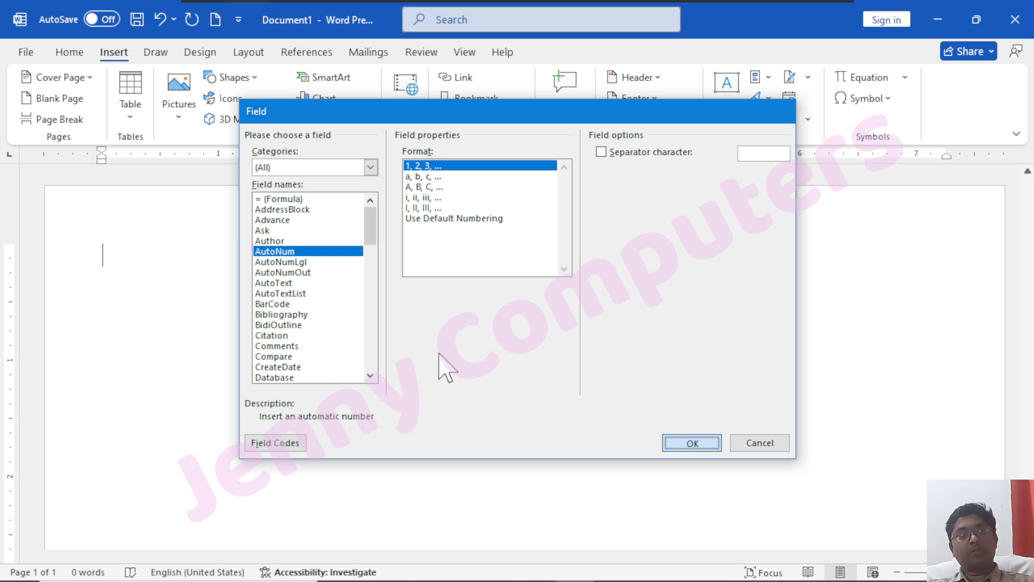
key("Return")
key("Return")
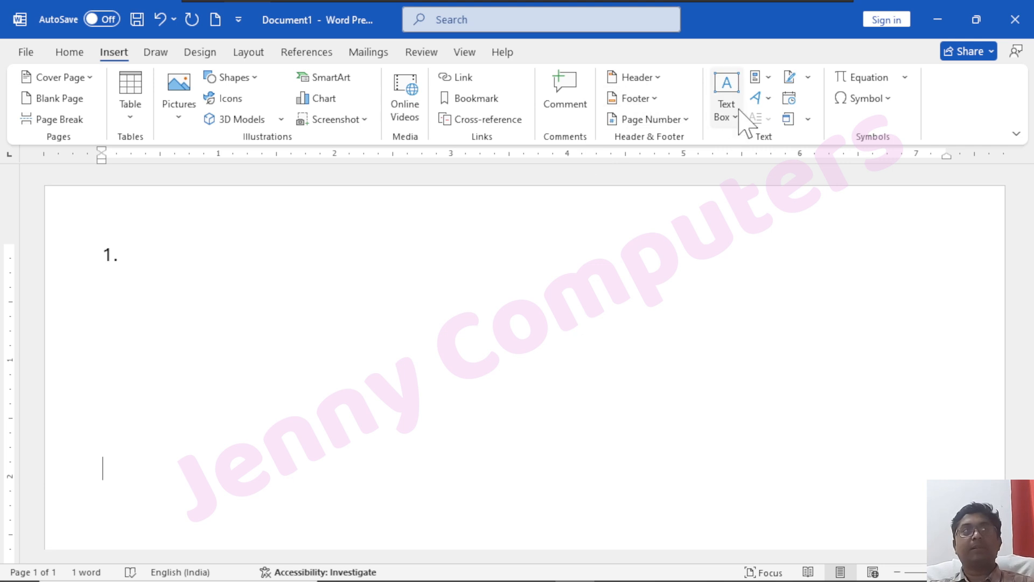
Insert another AutoNum field in 1, 2, 3 format showing '2.', followed by blank lines
left_click(759, 77)
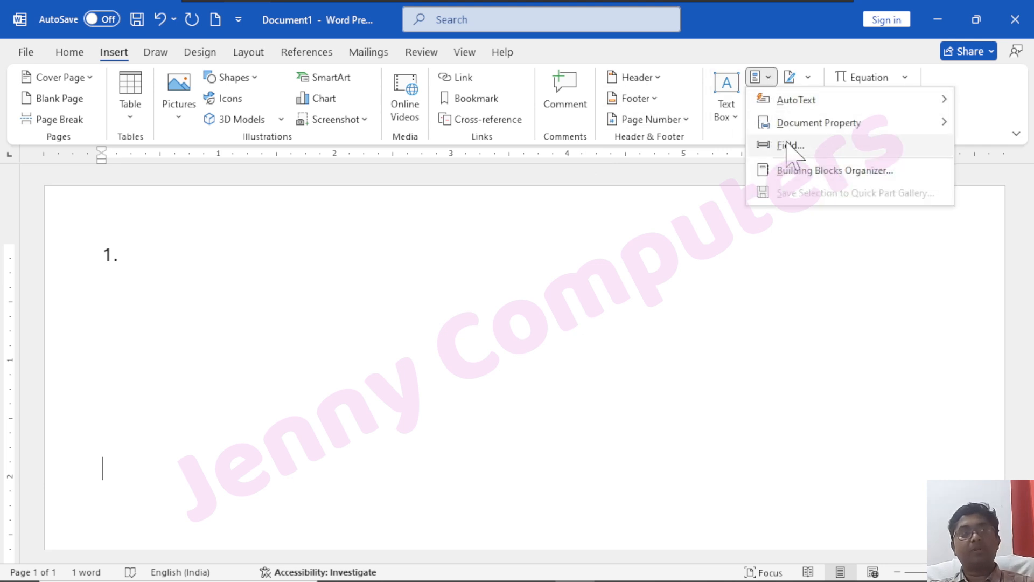
left_click(787, 145)
left_click(293, 252)
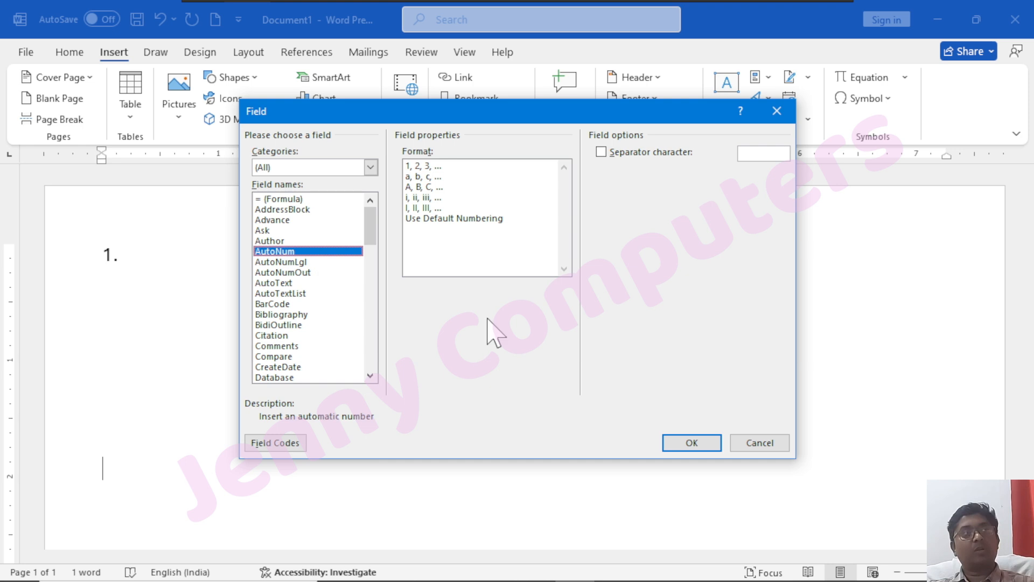
left_click(425, 166)
left_click(691, 442)
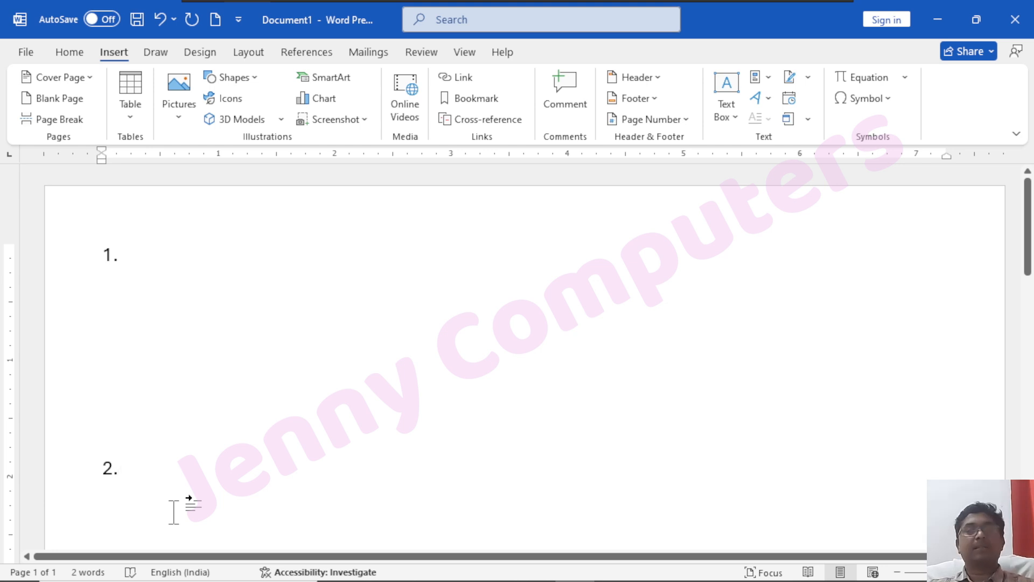
key("Return")
key("Return")
key("Return")
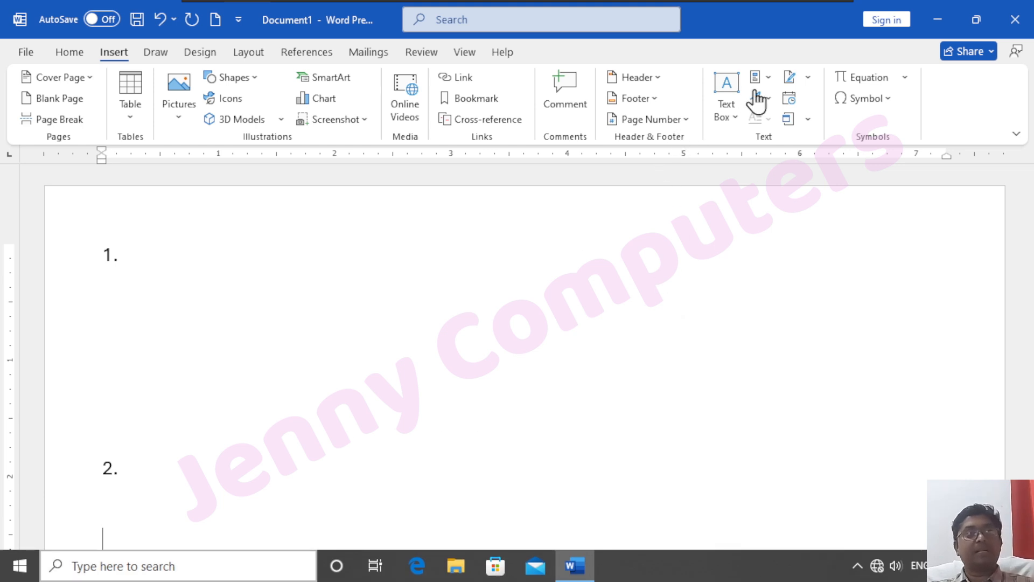
Insert a NumChars field in 1, 2, 3 format below '2.', displaying the character count 2
left_click(768, 79)
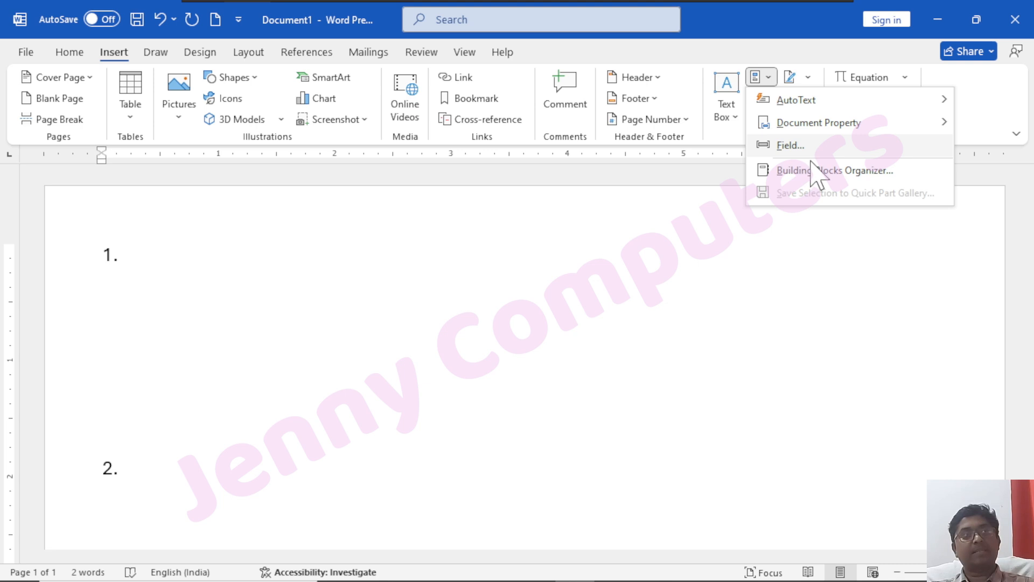
left_click(802, 147)
scroll(311, 292, "down", 5)
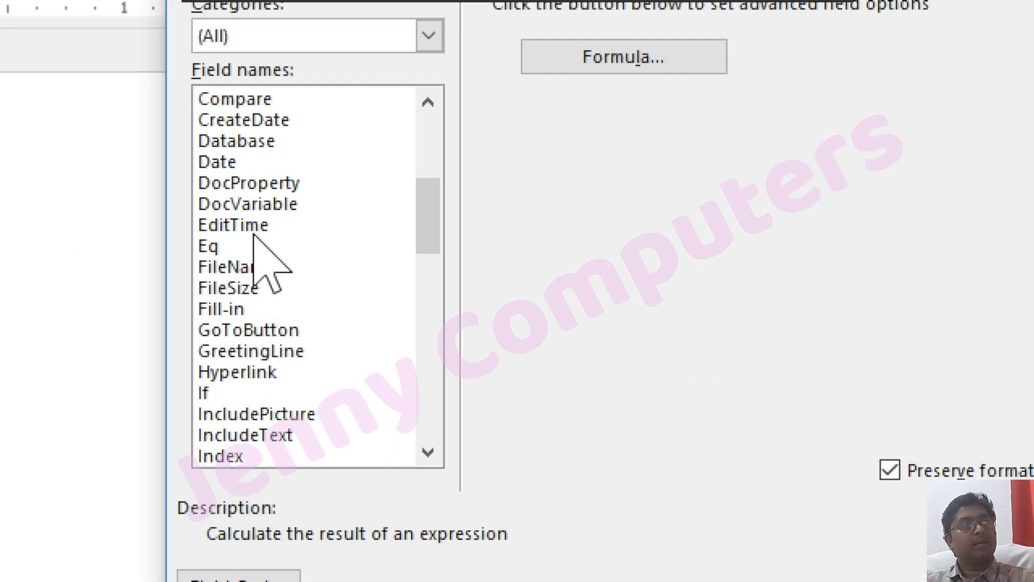
scroll(293, 279, "down", 1)
scroll(281, 274, "down", 4)
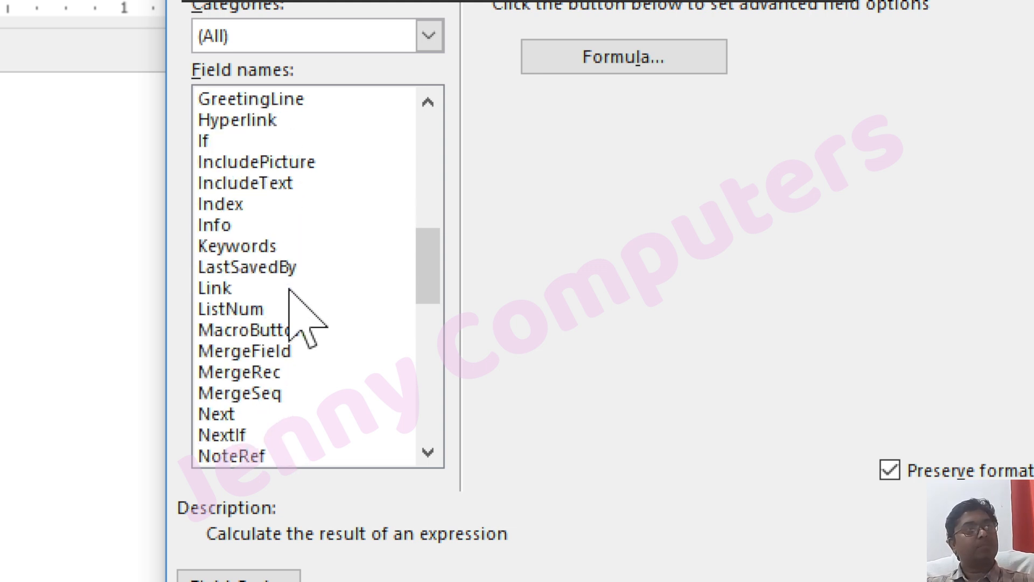
scroll(298, 303, "down", 1)
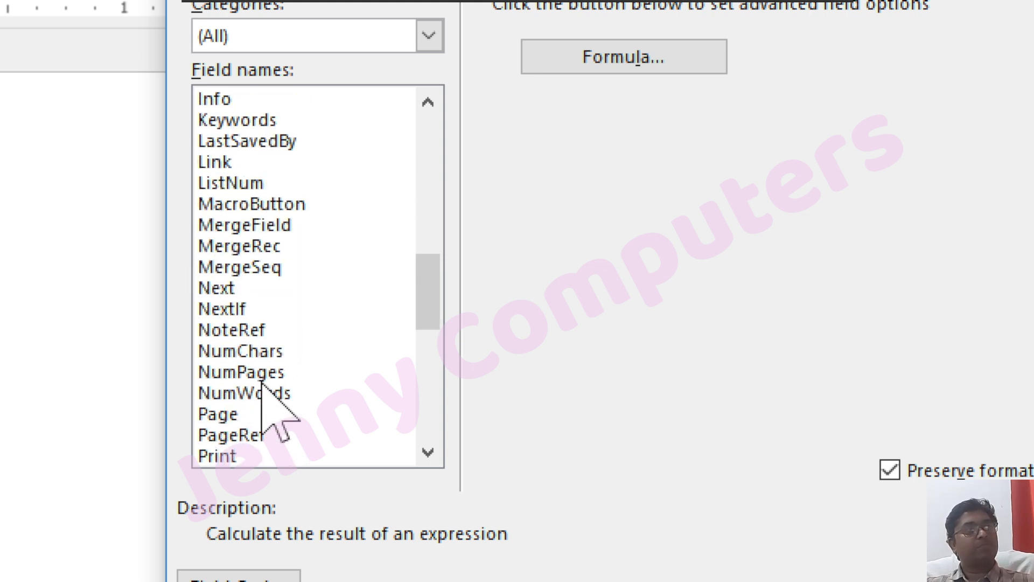
left_click(275, 351)
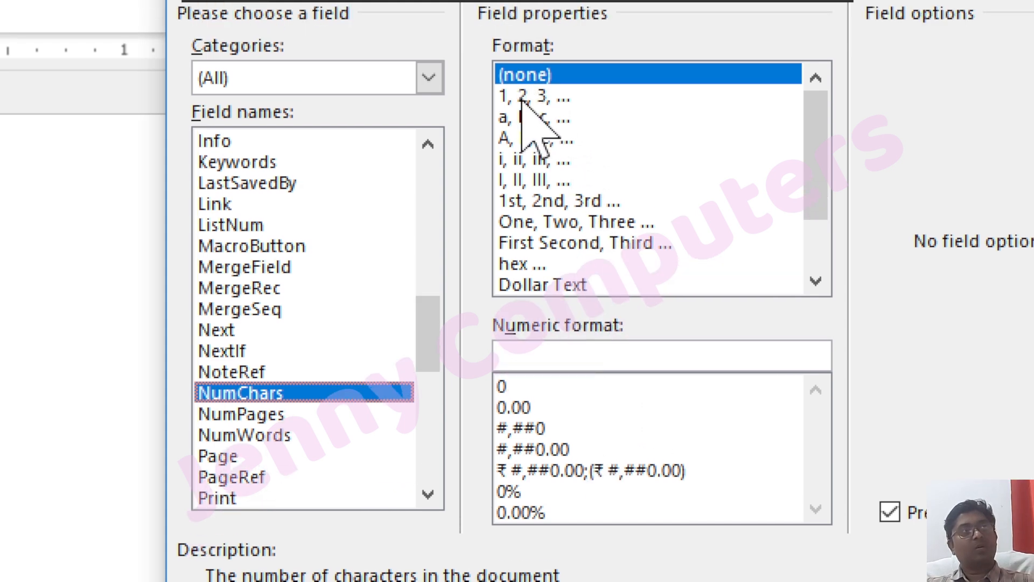
left_click(525, 54)
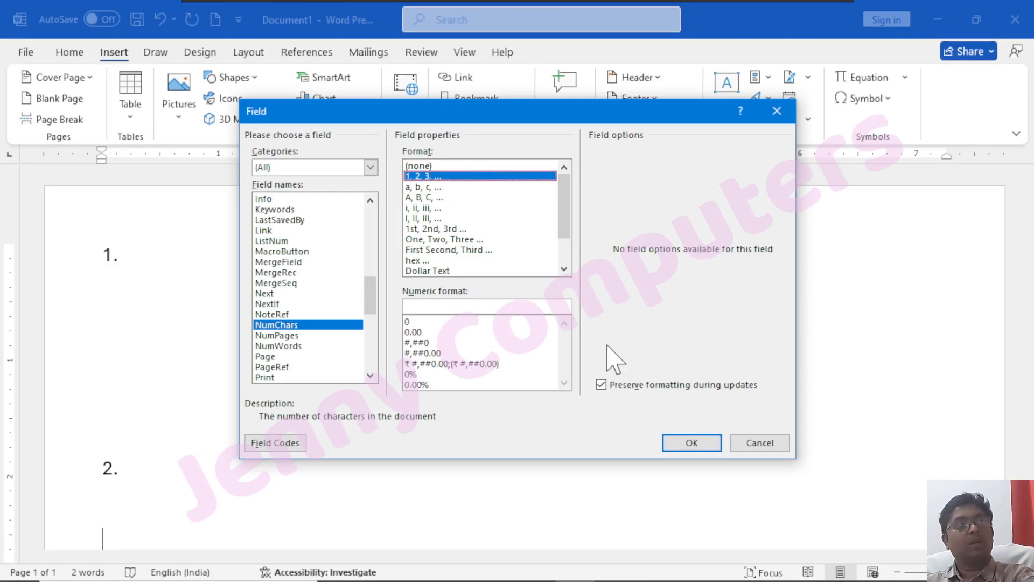
left_click(700, 445)
scroll(208, 370, "down", 5)
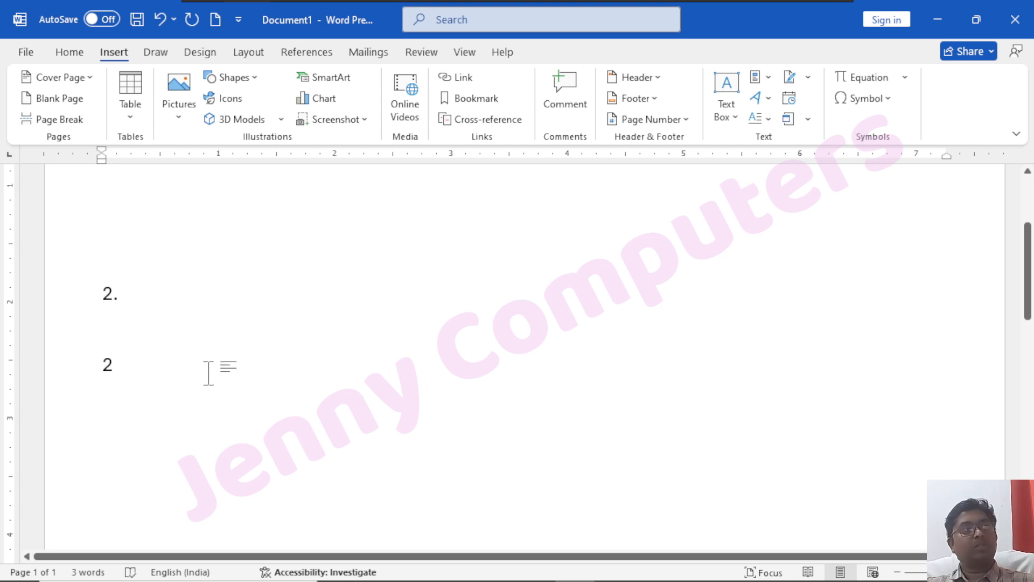
scroll(96, 297, "up", 4)
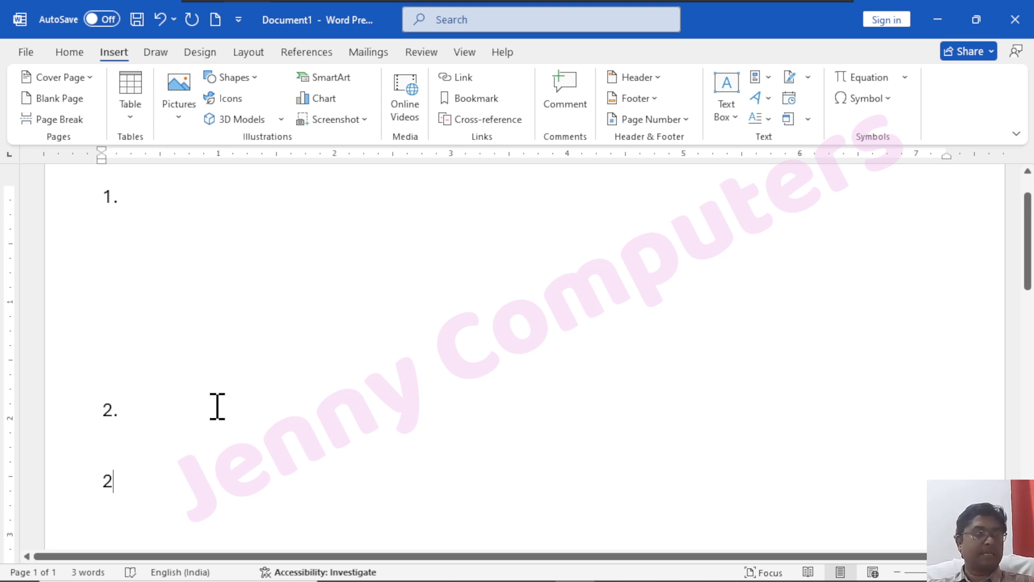
Open the Building Blocks Organizer from Quick Parts and preview the com and Jenny Computers entries
left_click(771, 79)
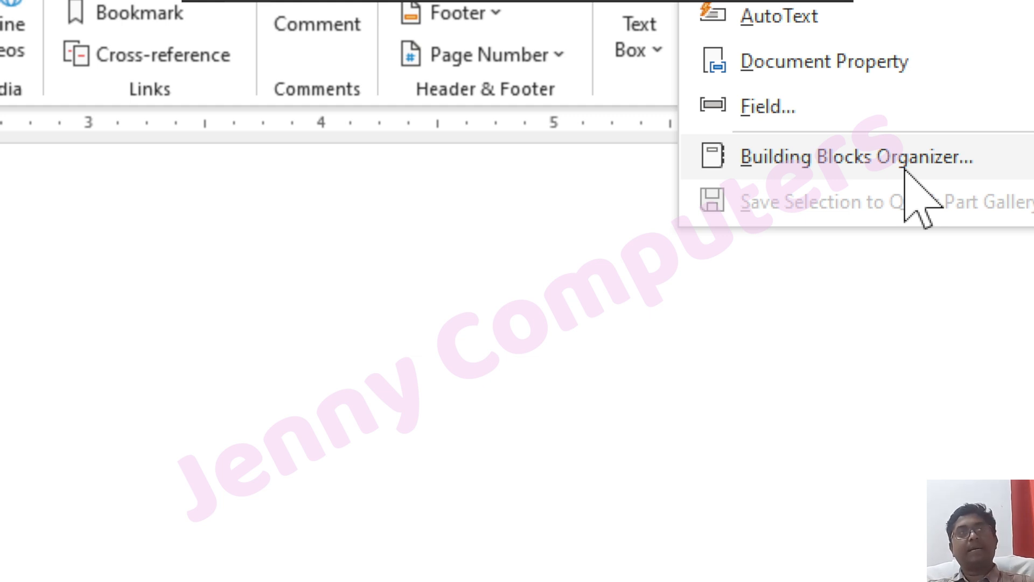
mouse_move(749, 27)
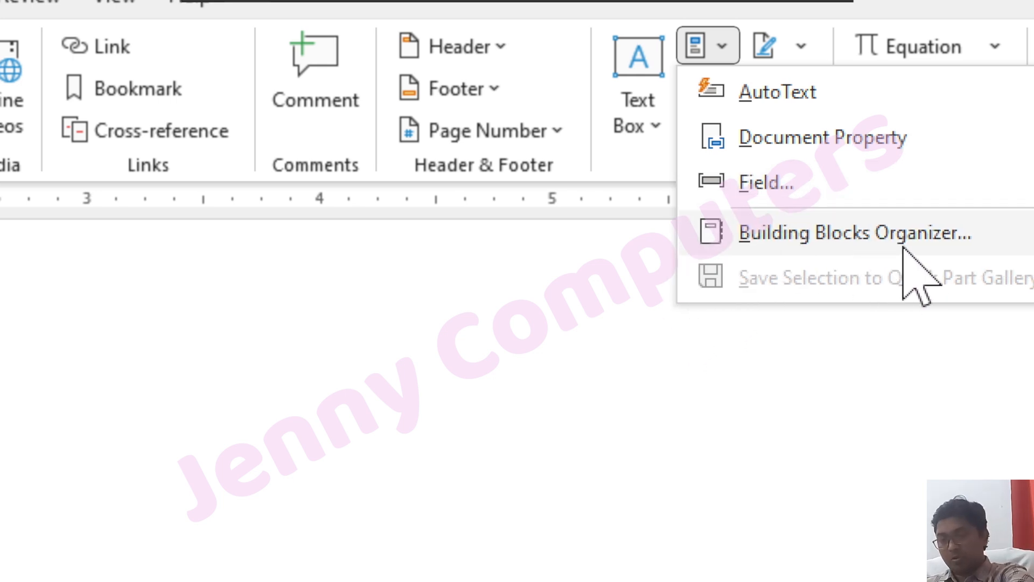
left_click(904, 237)
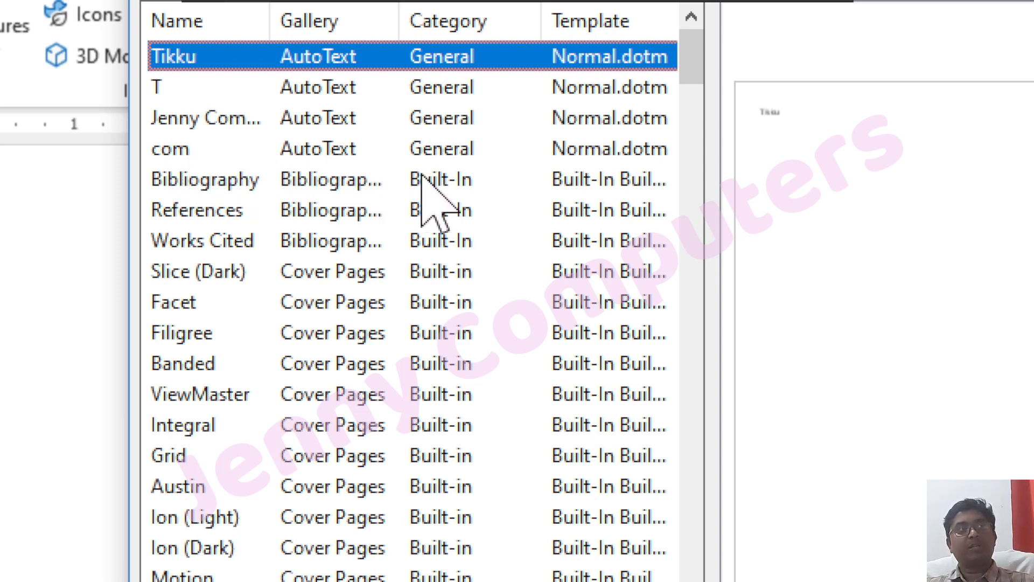
left_click(176, 148)
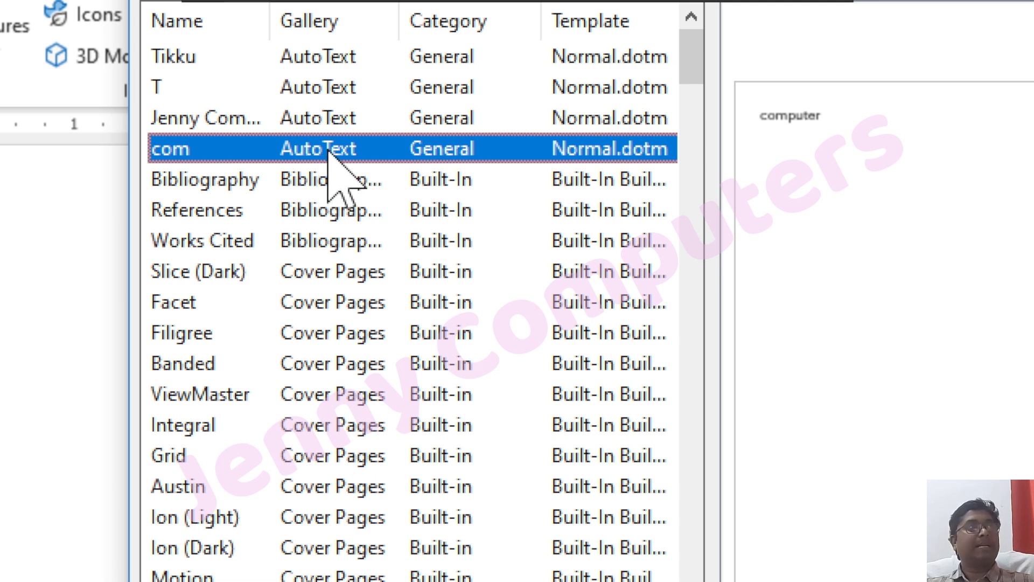
left_click(205, 118)
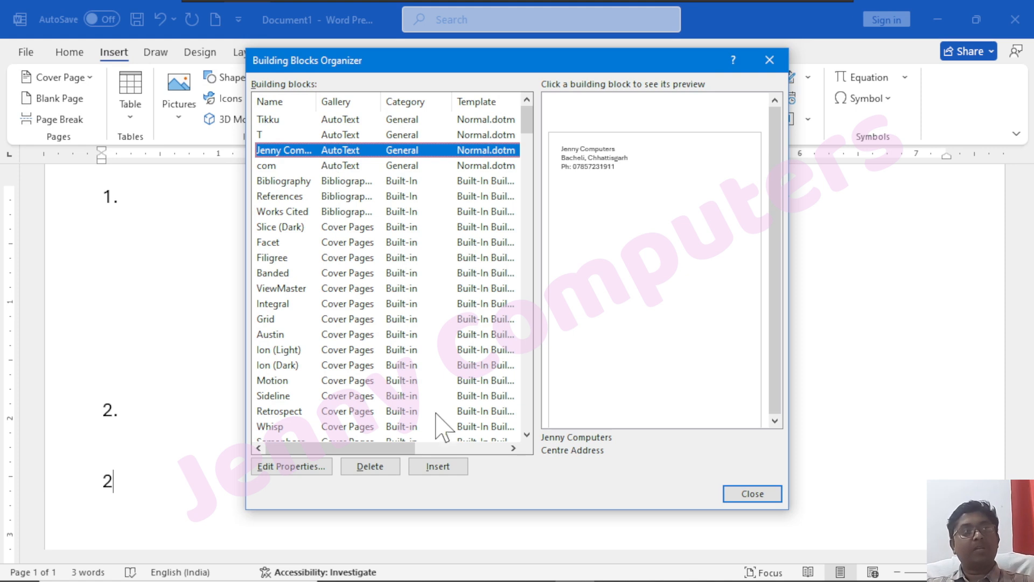
Delete the com AutoText entry from the Building Blocks Organizer, then close the organizer
left_click(289, 467)
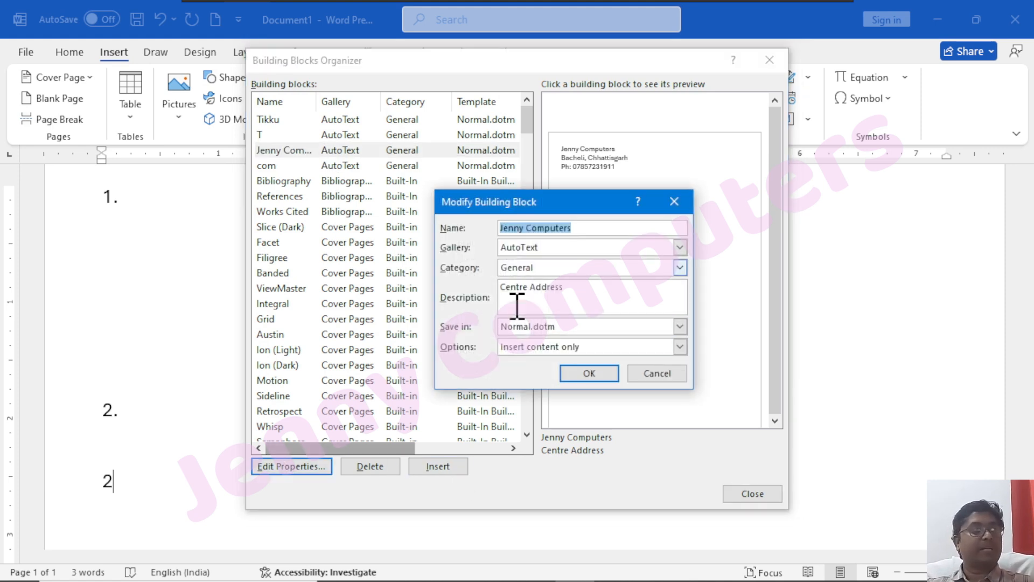
left_click(655, 377)
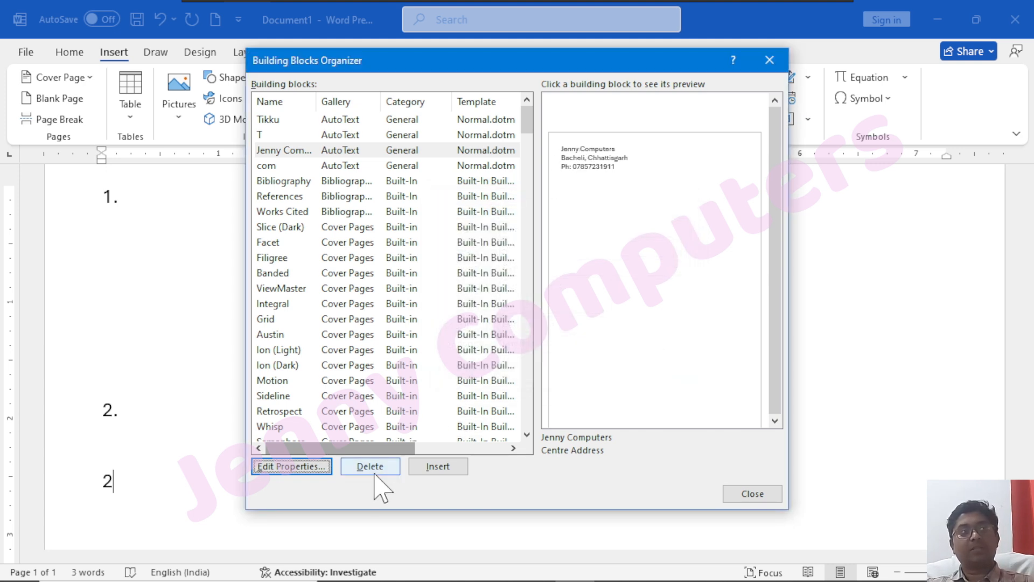
left_click(265, 165)
left_click(384, 464)
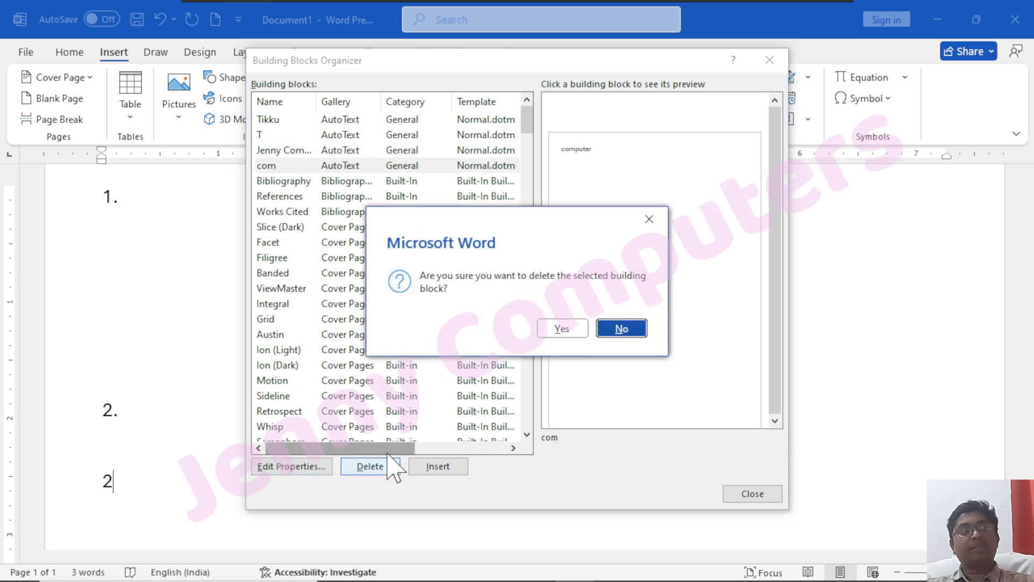
left_click(550, 327)
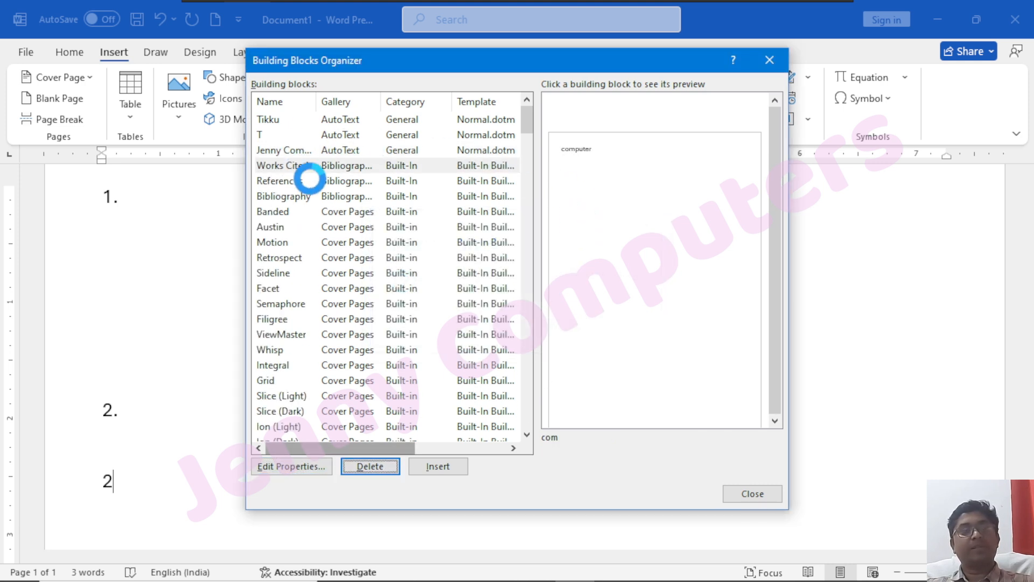
left_click(305, 168)
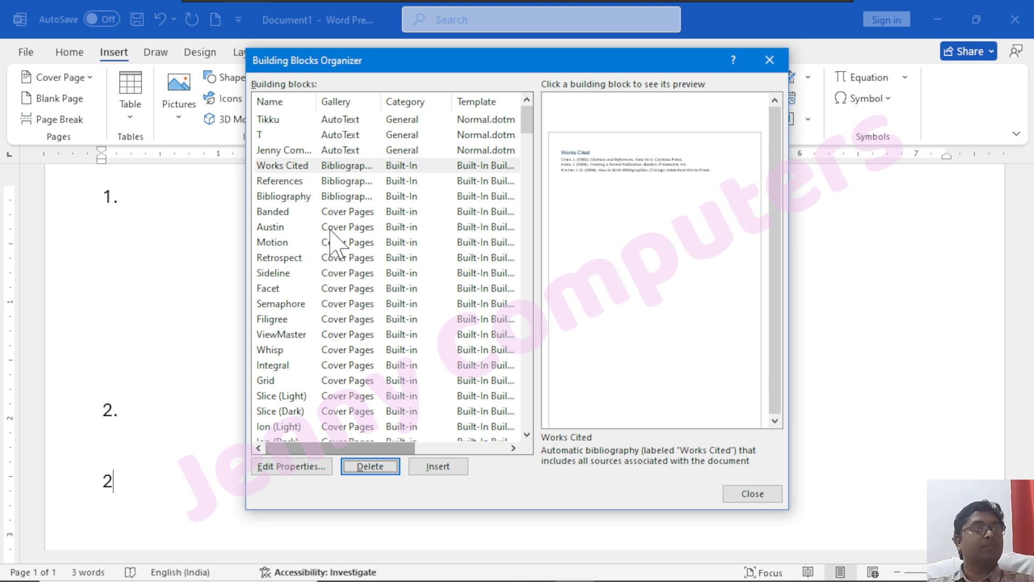
left_click(769, 60)
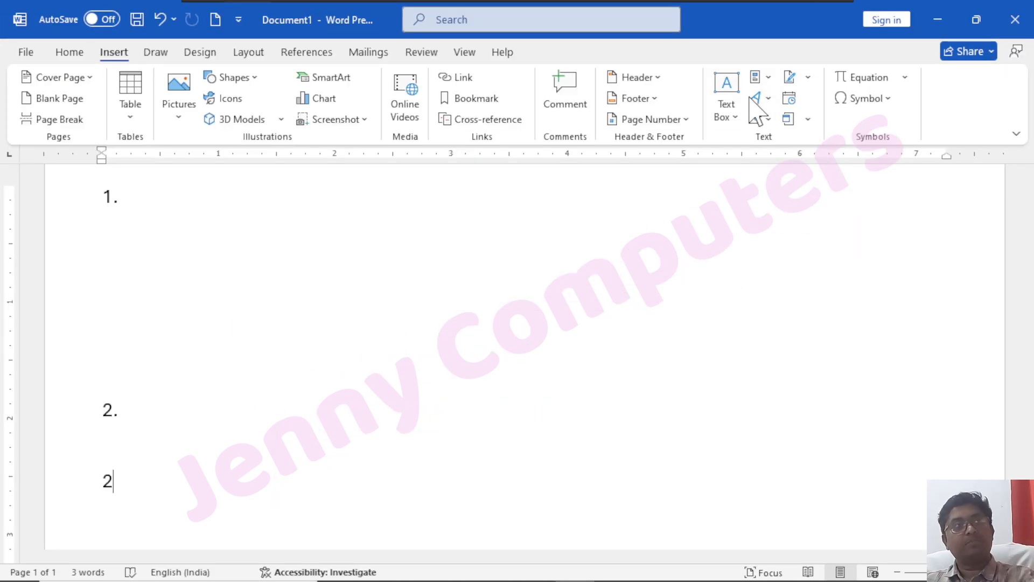
Insert WordArt in the first style reading 'Jenny Computers' below the numbered items
left_click(768, 98)
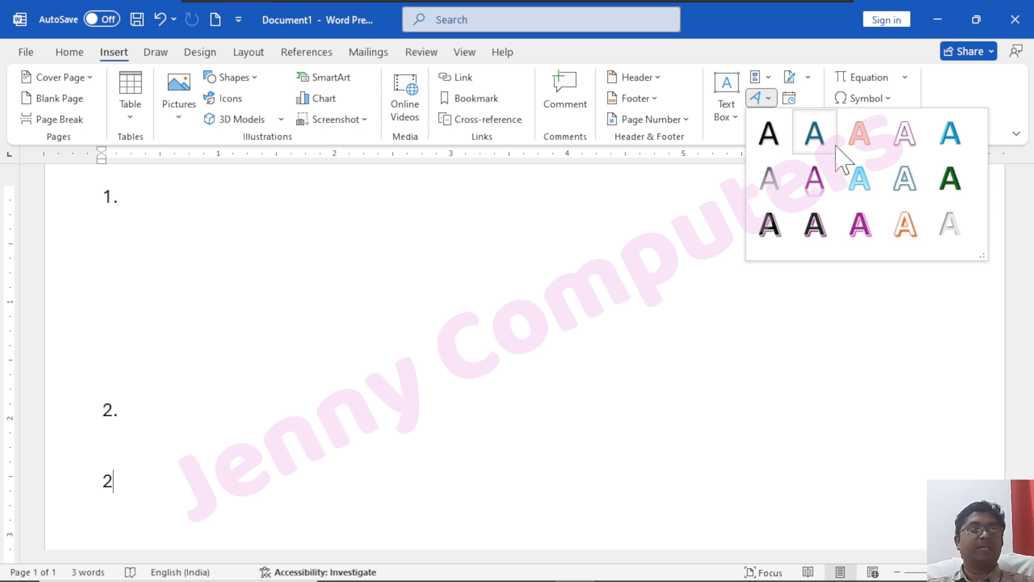
left_click(783, 138)
scroll(425, 355, "down", 3)
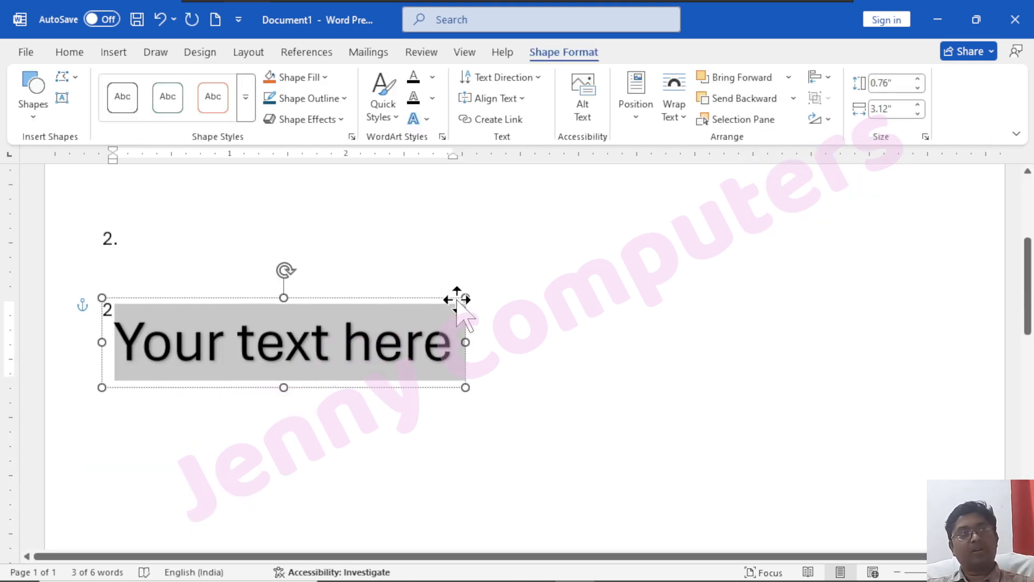
type("Jnn")
key("BackSpace")
key("BackSpace")
type("ennyt C")
key("BackSpace")
key("BackSpace")
key("BackSpace")
type("Co")
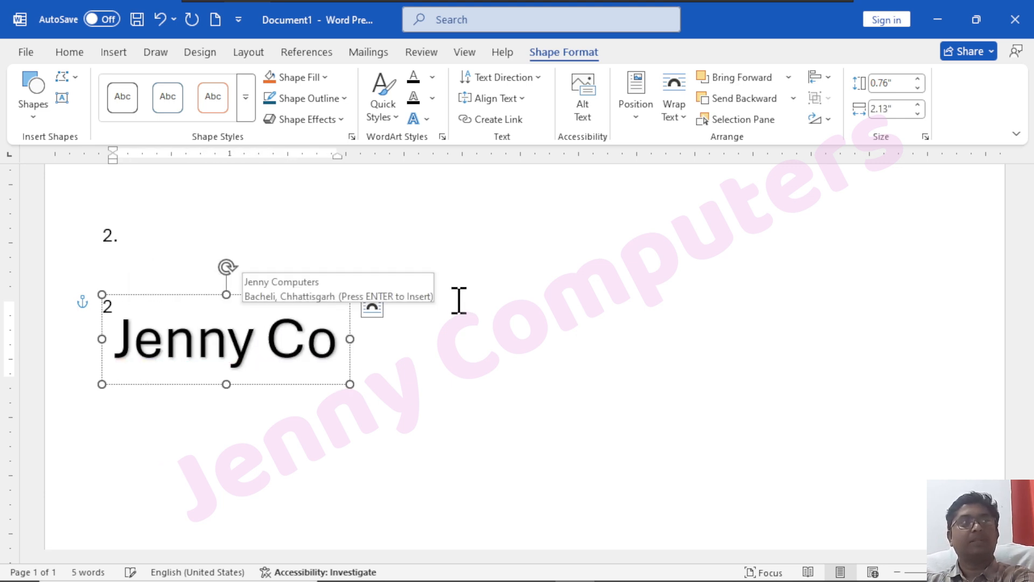
type("mputers")
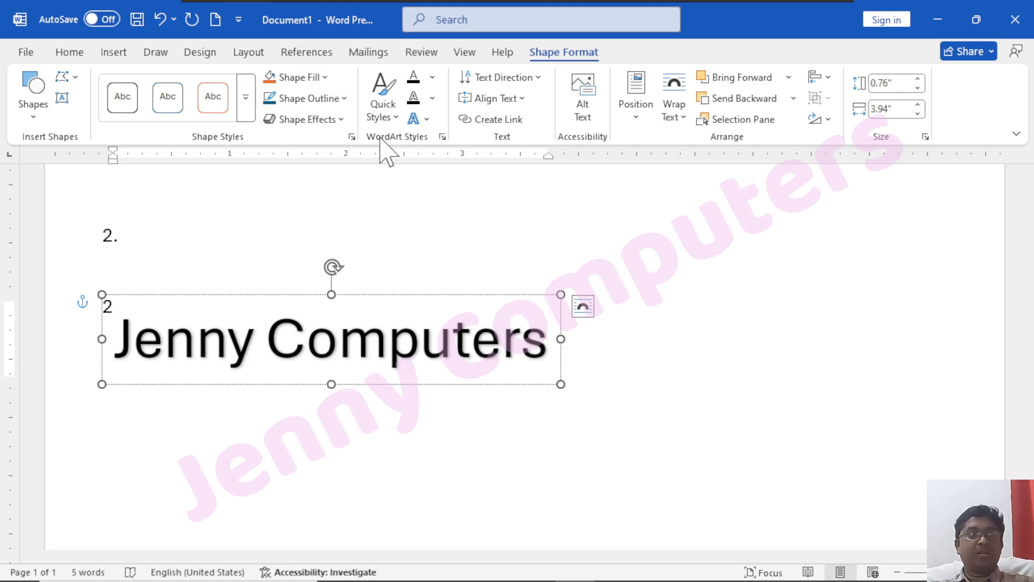
Apply the arch Follow Path transform text effect to the Jenny Computers WordArt
left_click(422, 119)
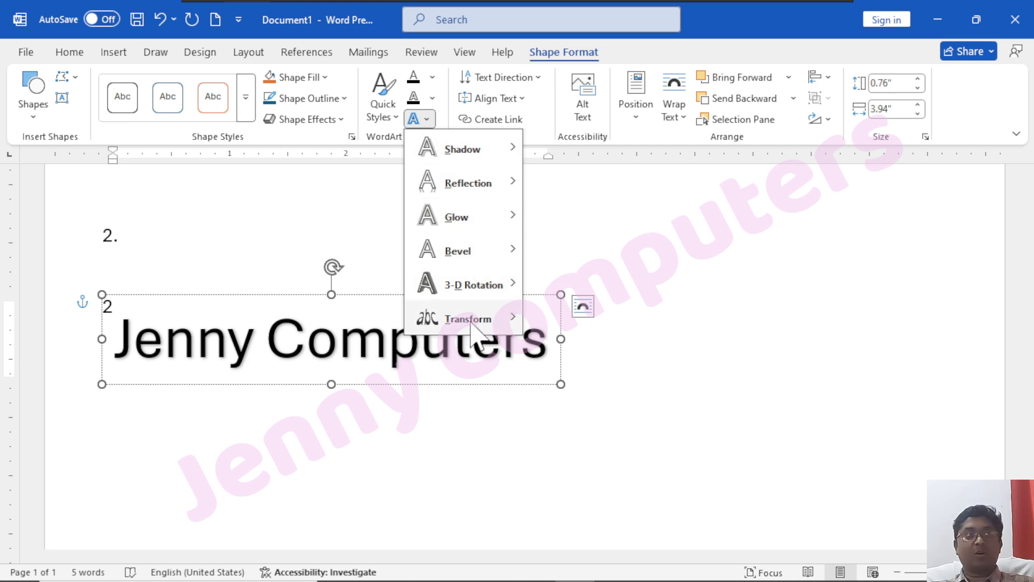
mouse_move(429, 322)
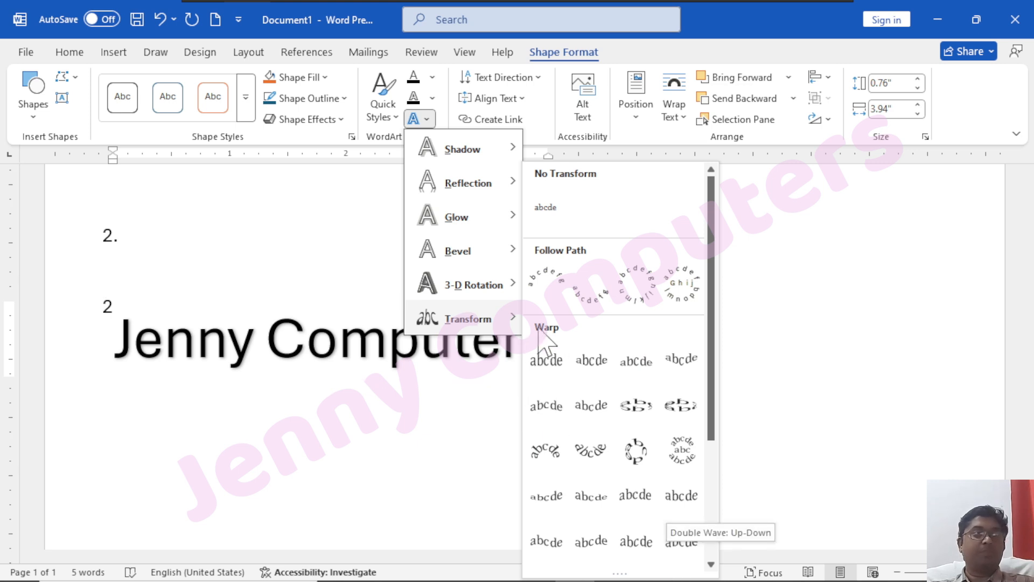
left_click(538, 296)
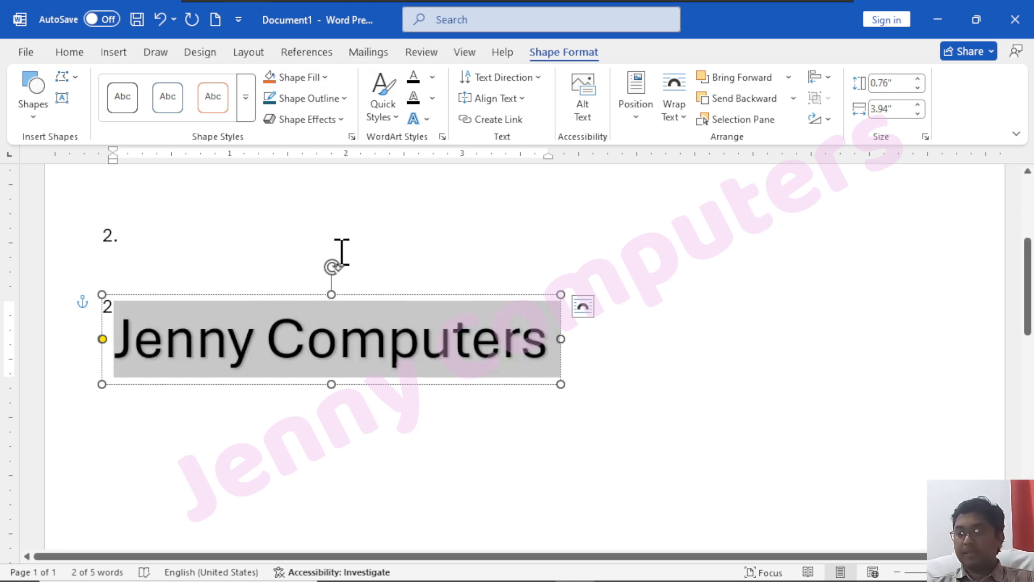
Delete the Jenny Computers WordArt and return the insertion point to the document
key("Delete")
left_click(302, 294)
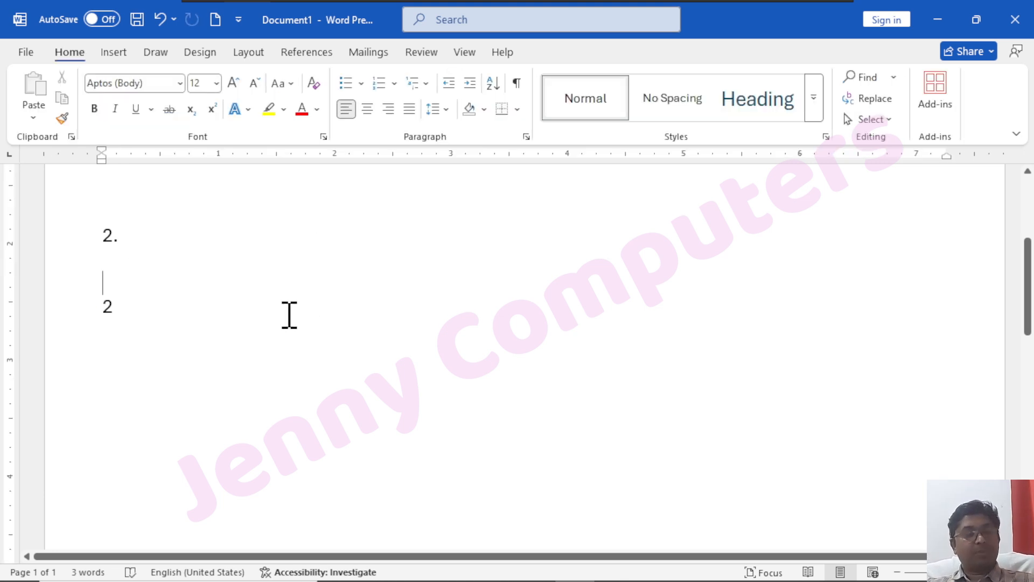
left_click(119, 53)
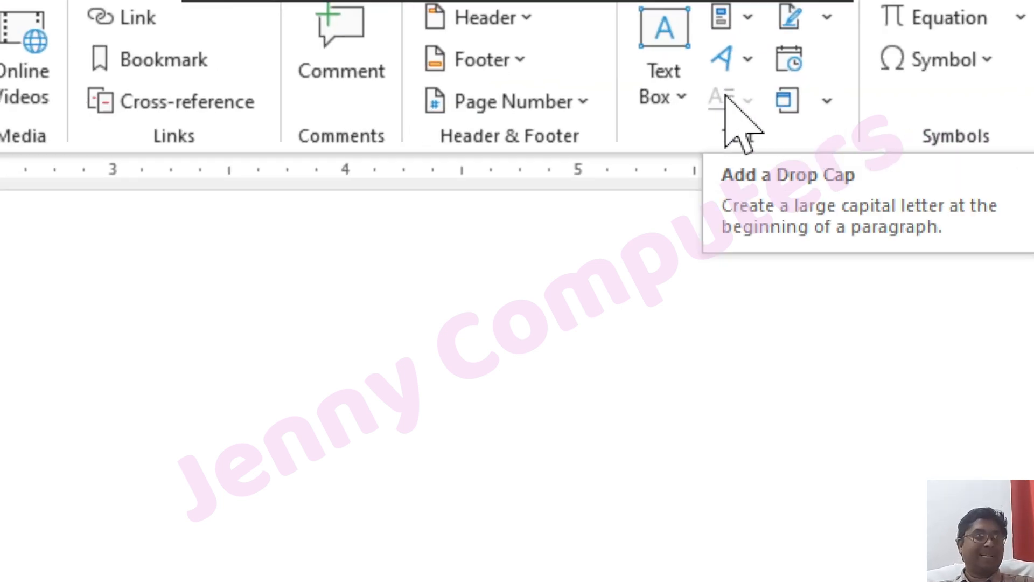
left_click(455, 490)
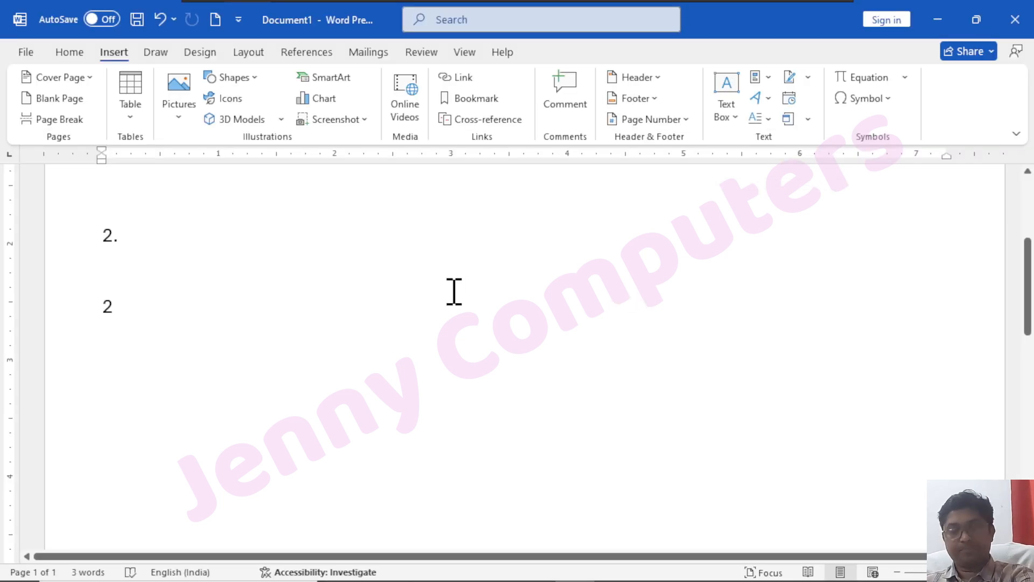
Replace all document content with =rand(1,15) sample text and justify it
key("ctrl+a")
key("Delete")
type("=ran")
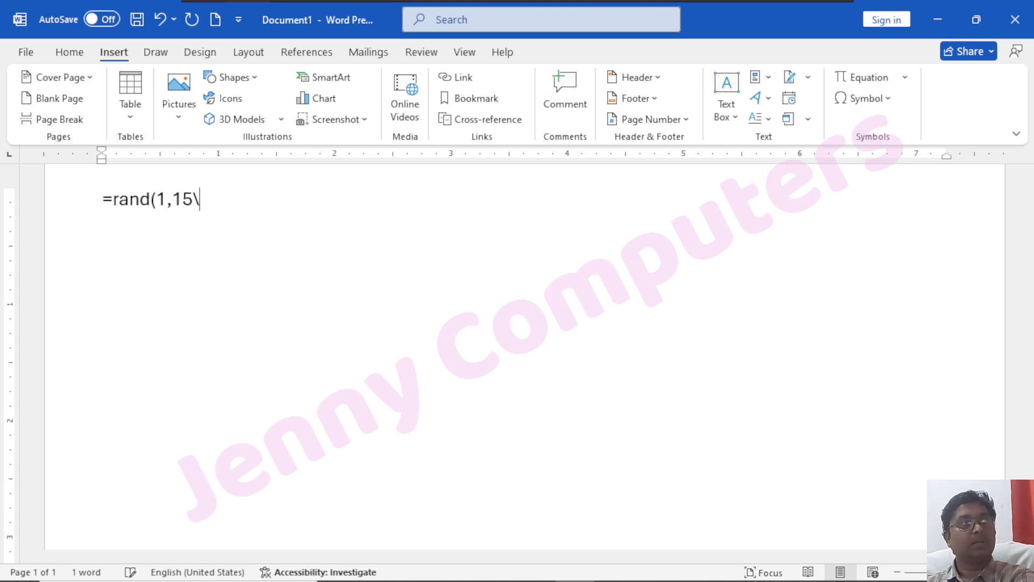
key("Return")
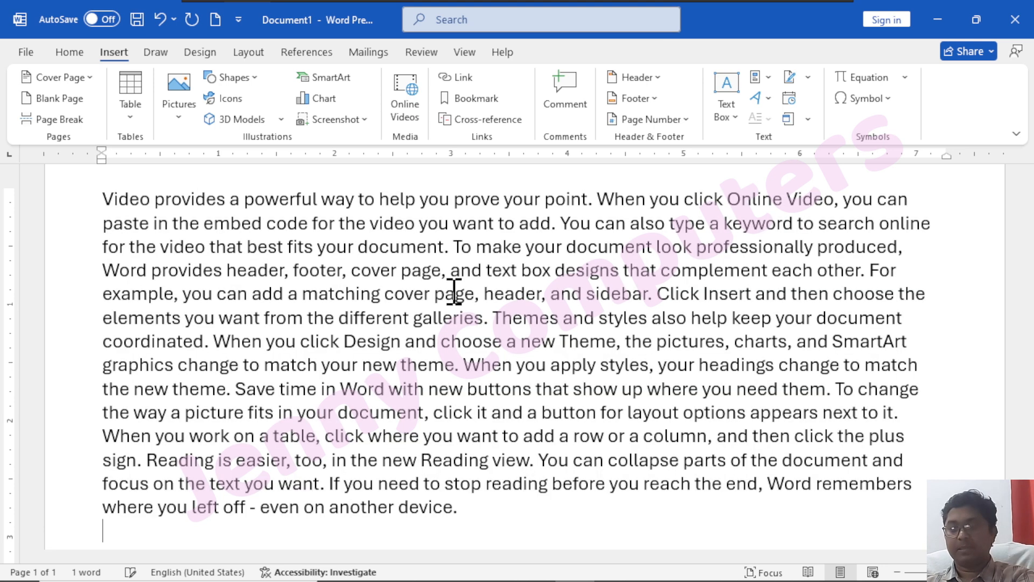
key("ctrl+a")
key("ctrl+j")
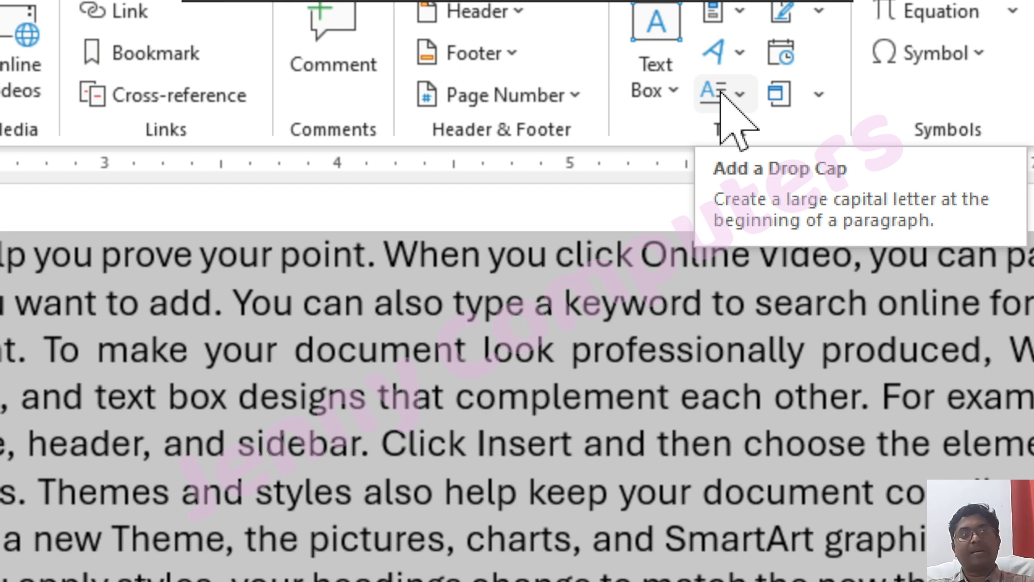
Open Drop Cap Options from the Insert tab's Drop Cap menu
left_click(739, 104)
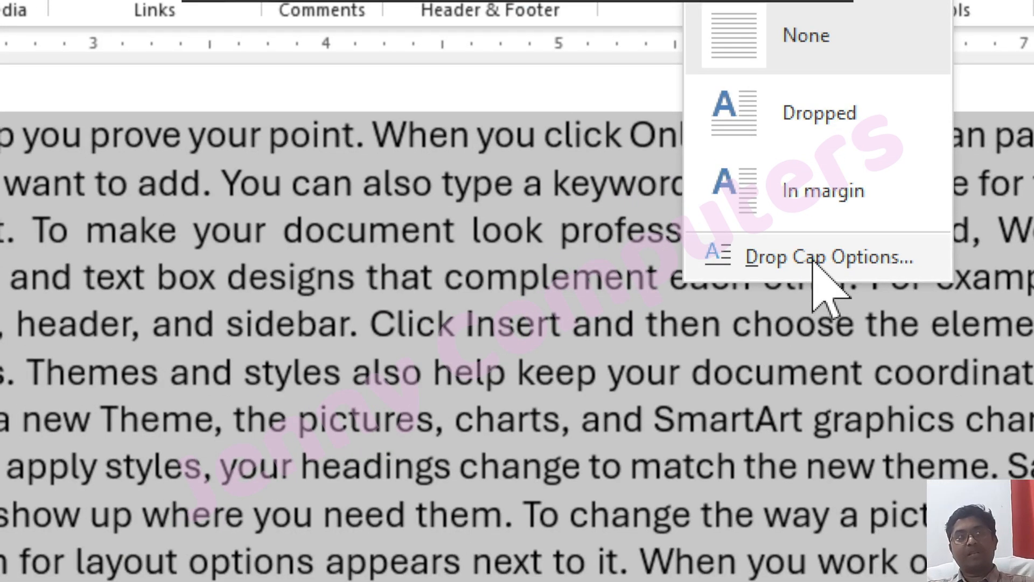
left_click(814, 259)
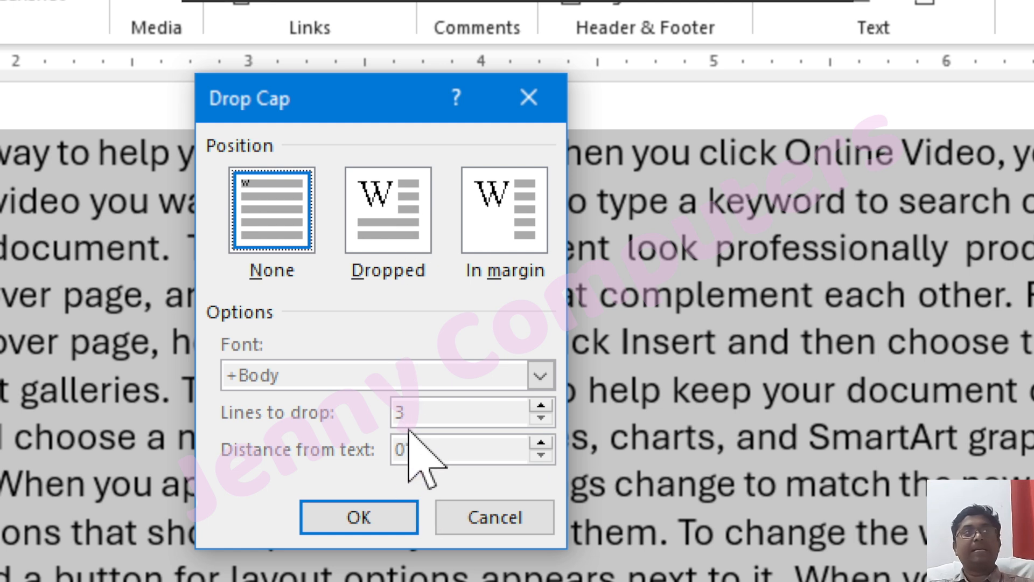
Set the drop cap position to Dropped with 7 lines to drop and apply it
left_click(399, 222)
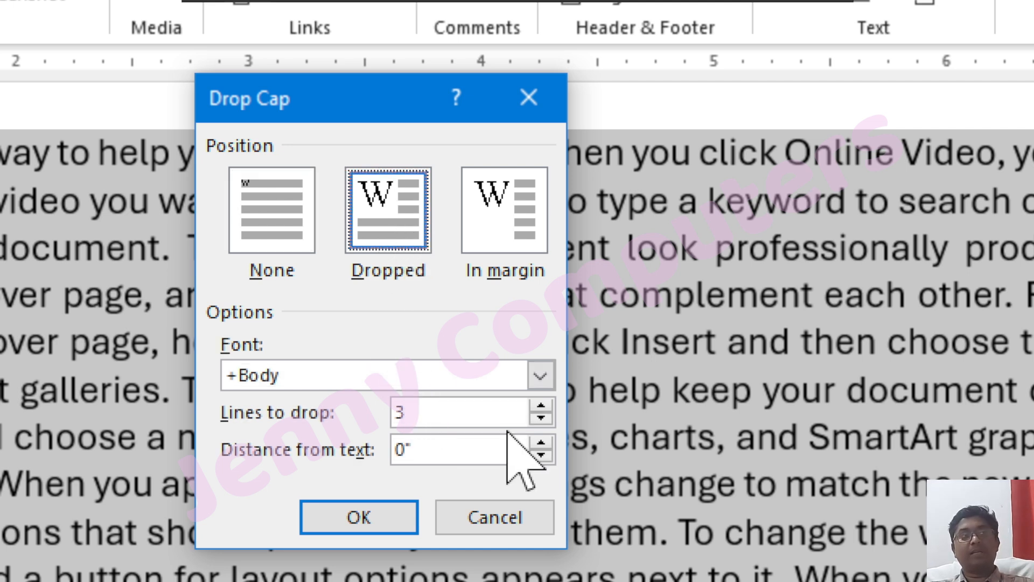
left_click(541, 407)
left_click(540, 407)
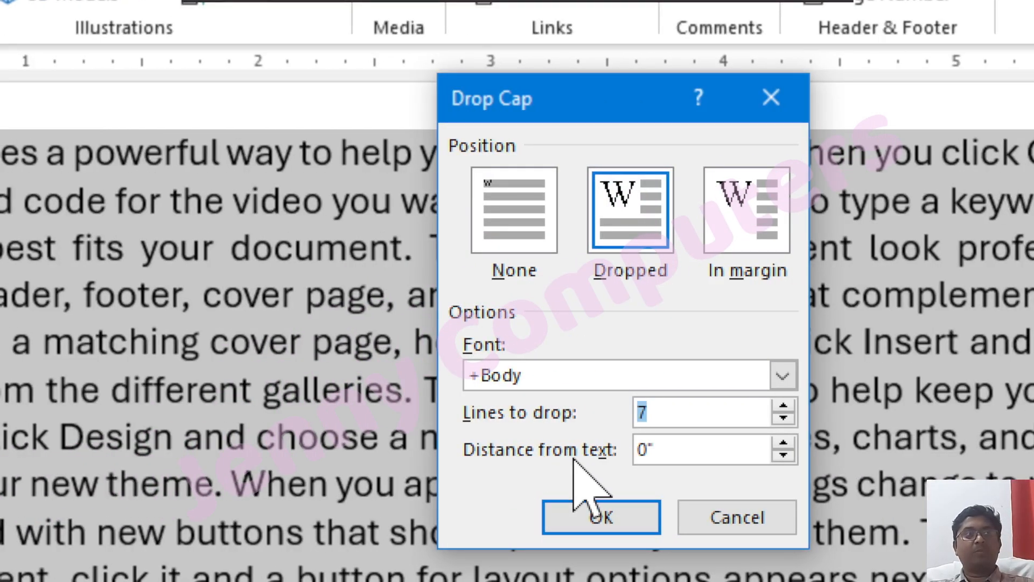
left_click(625, 514)
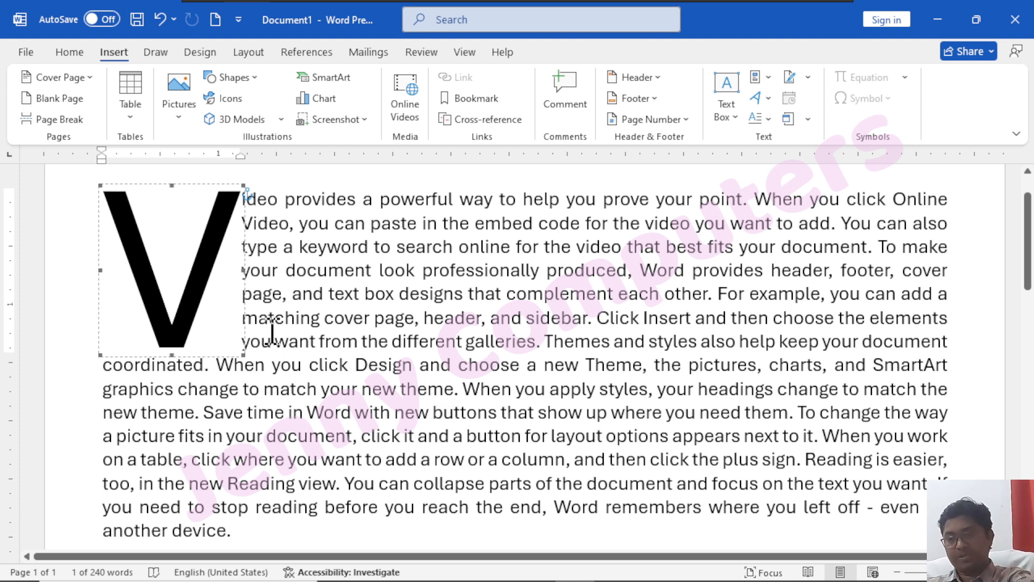
Undo the drop cap and add blank lines after the end of the sample text
key("ctrl+z")
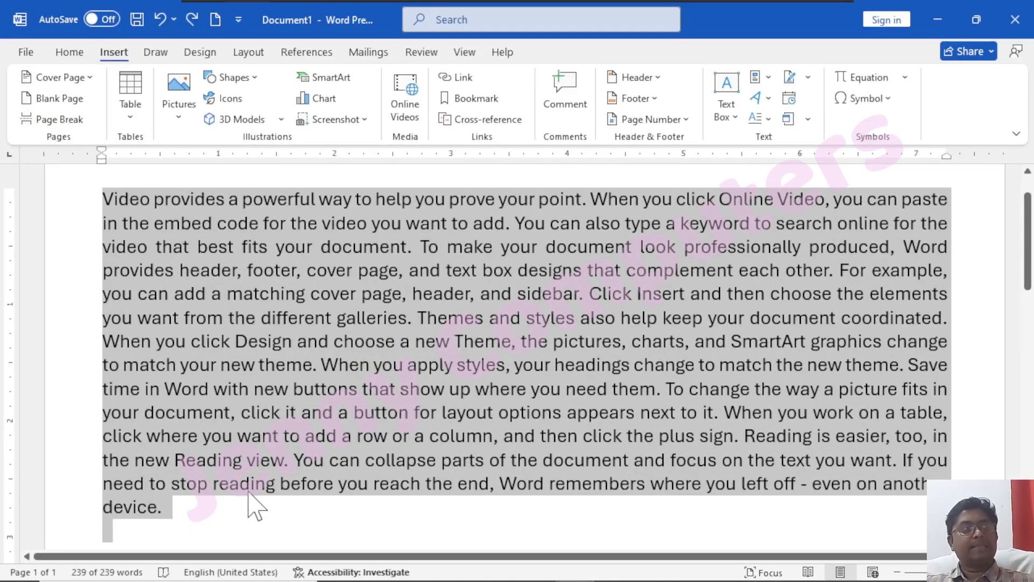
left_click(203, 525)
key("Return")
key("Return")
key("Return")
key("Return")
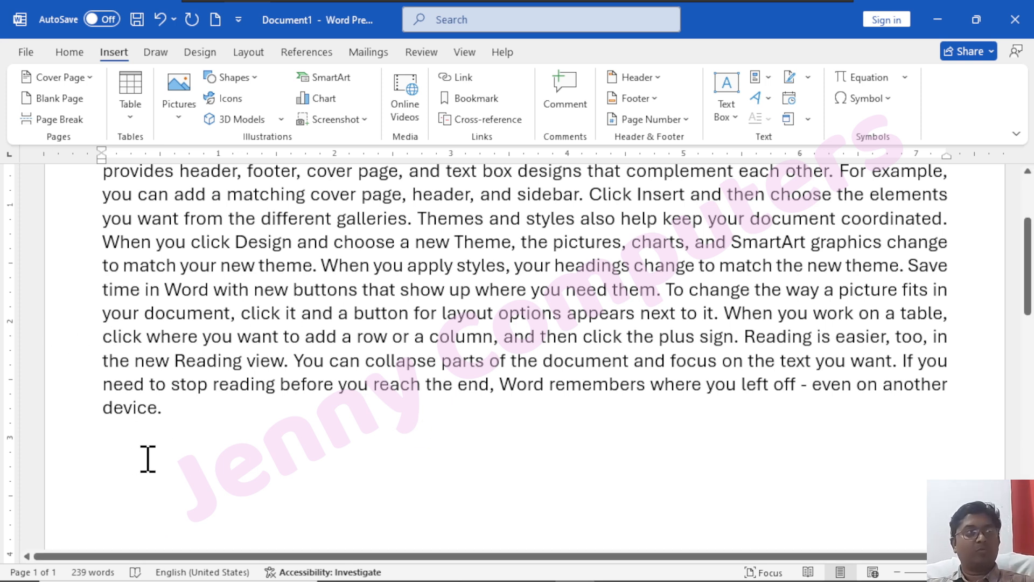
left_click(109, 472)
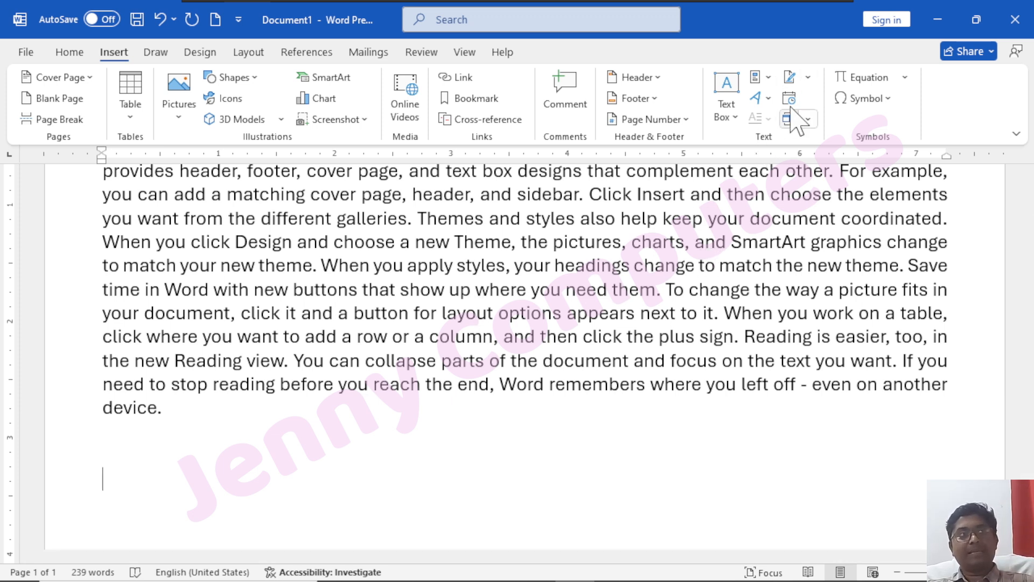
Insert a Microsoft Office signature line with the signer's name, title Manager and e-mail address
left_click(807, 78)
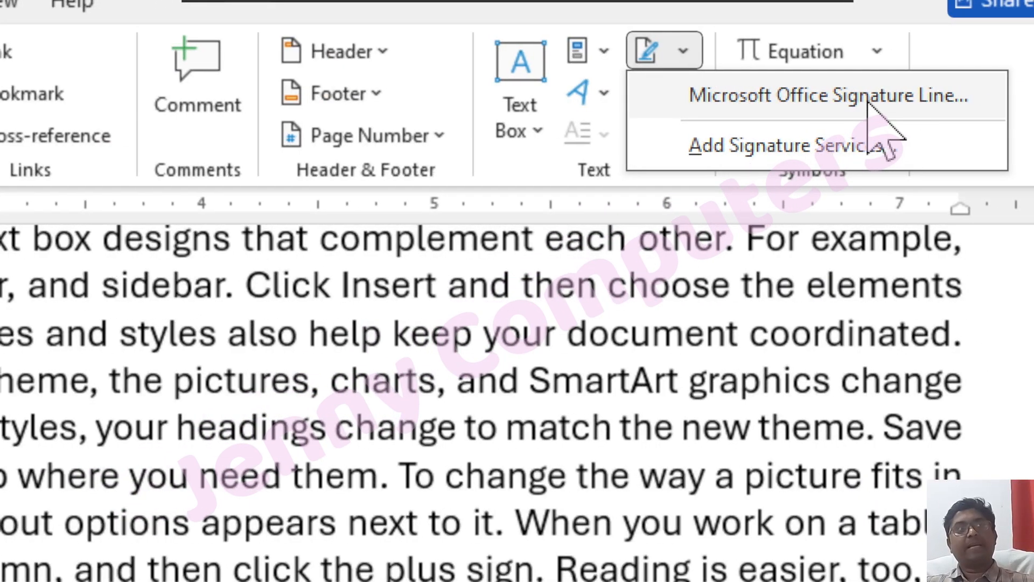
left_click(875, 103)
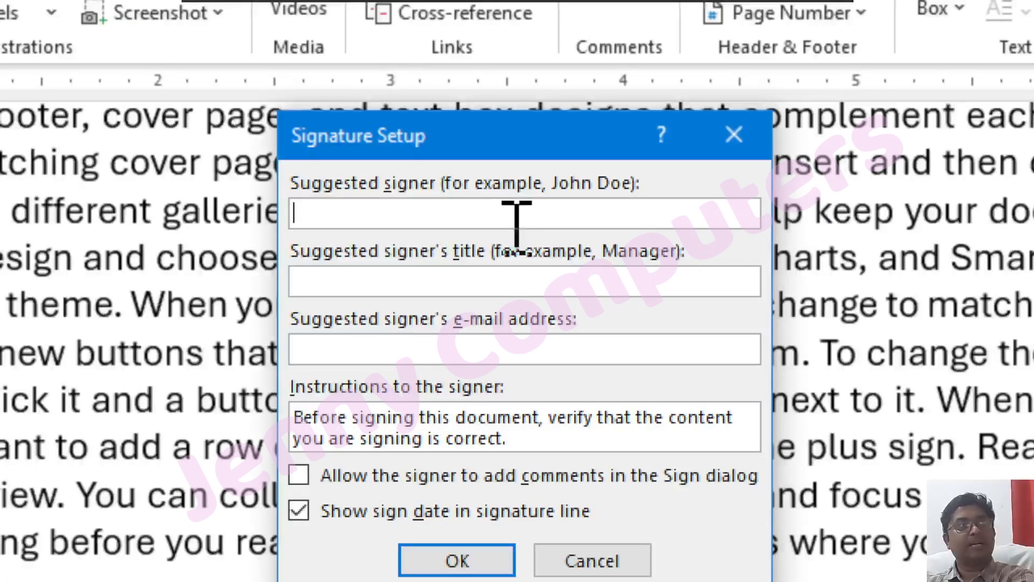
type("Joh")
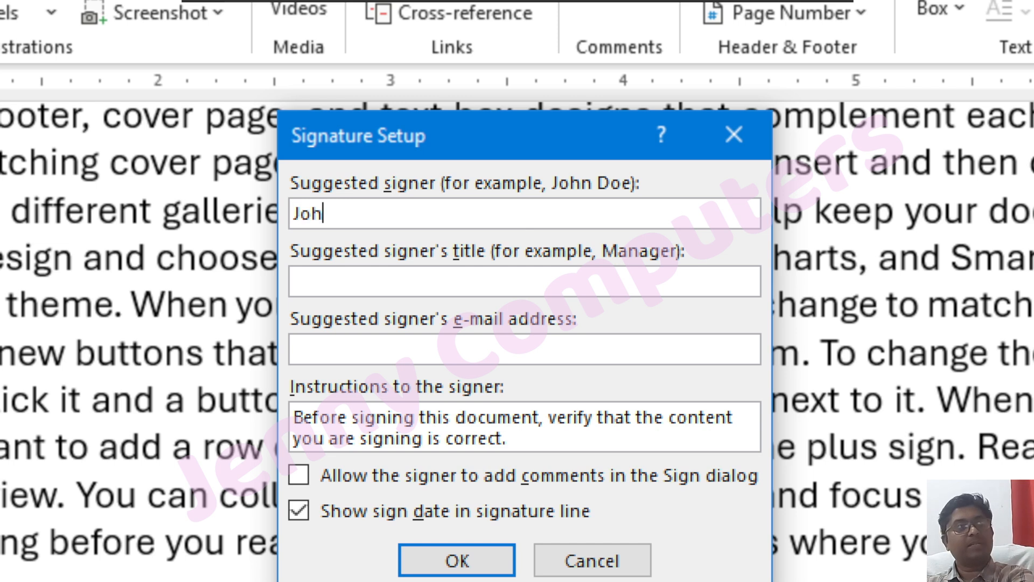
type("n Doe")
type("Manage")
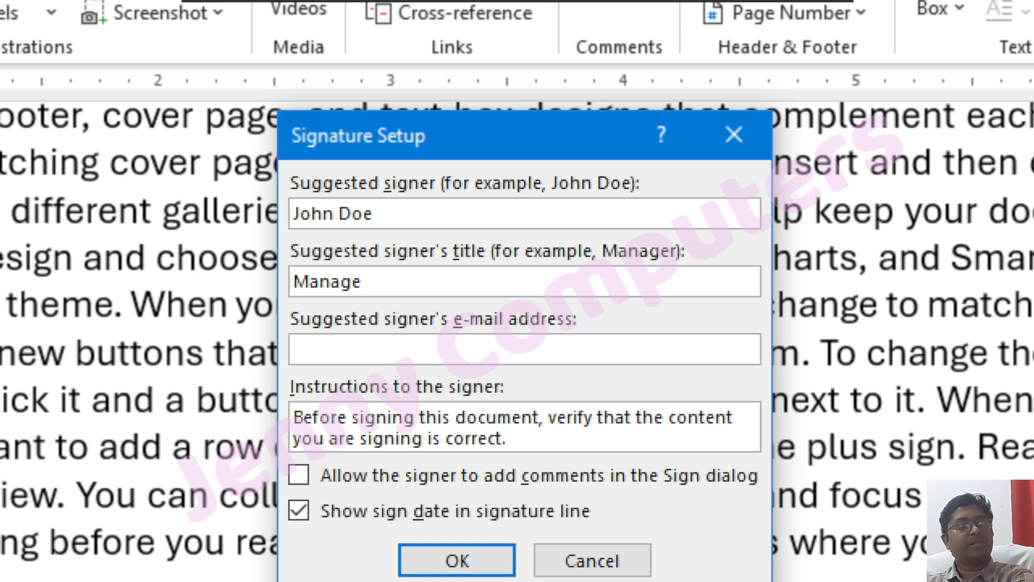
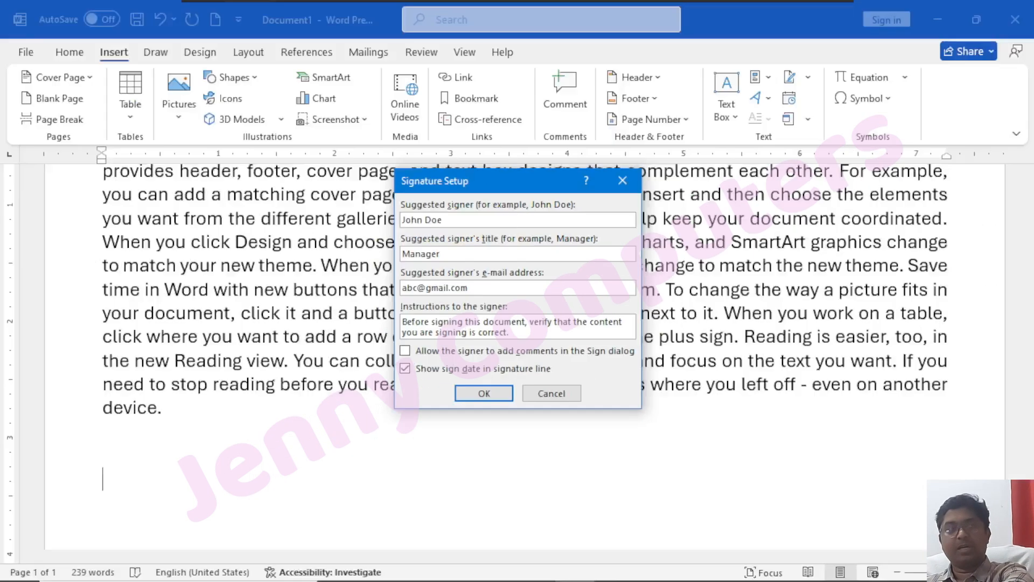
left_click(457, 560)
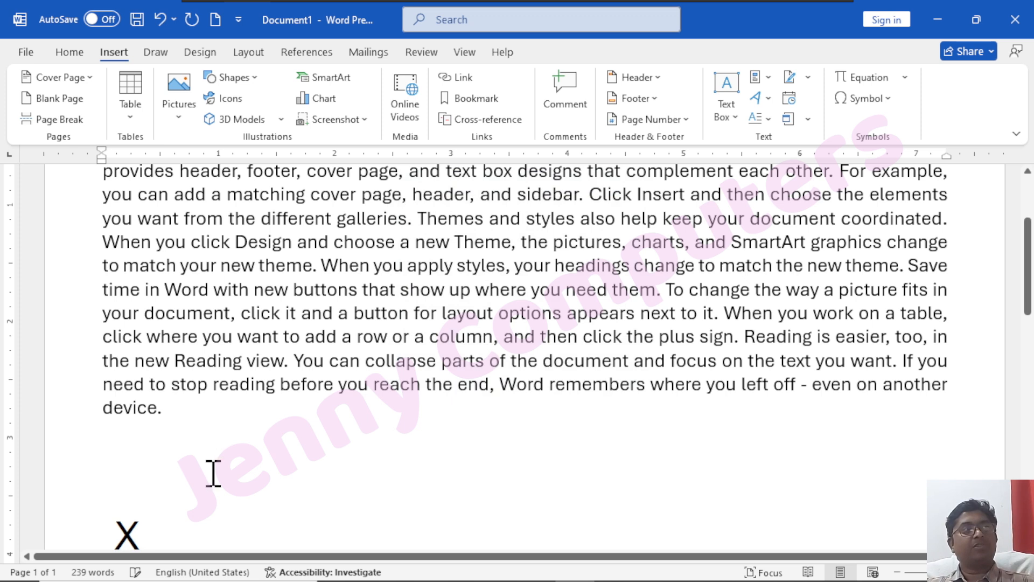
Start signing the signature line and agree to save in a signature-supported format
scroll(212, 458, "down", 5)
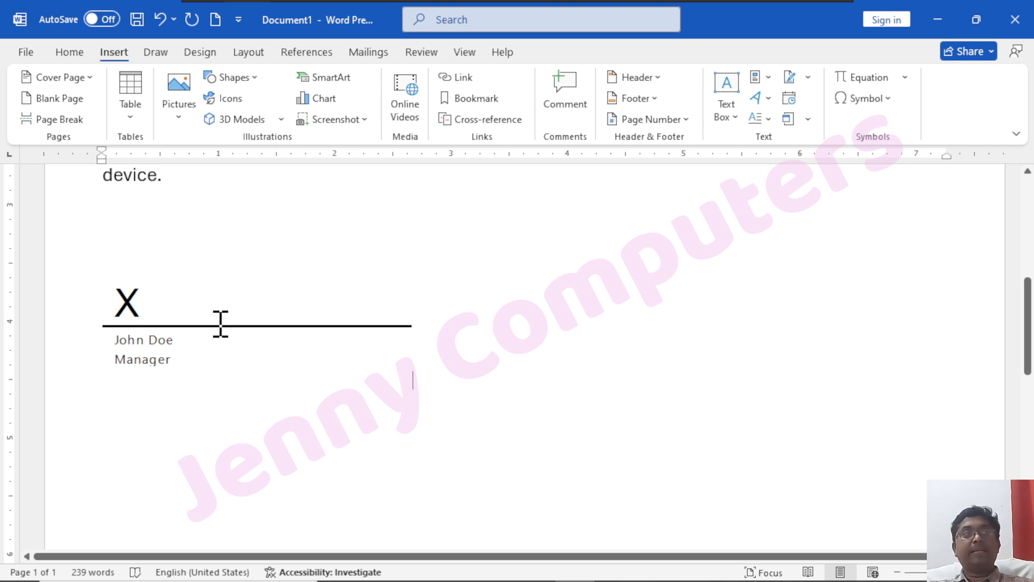
double_click(164, 301)
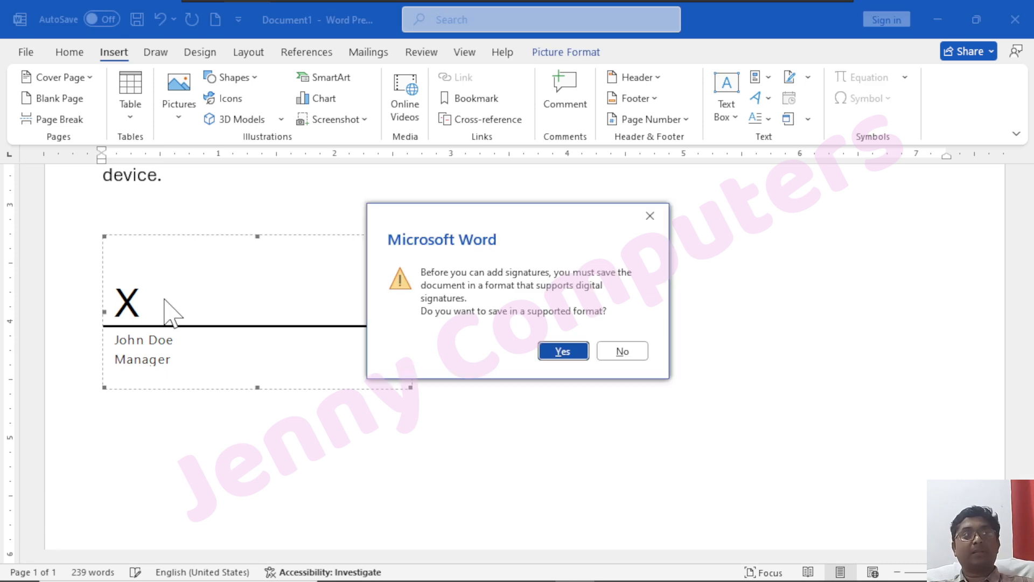
left_click(562, 351)
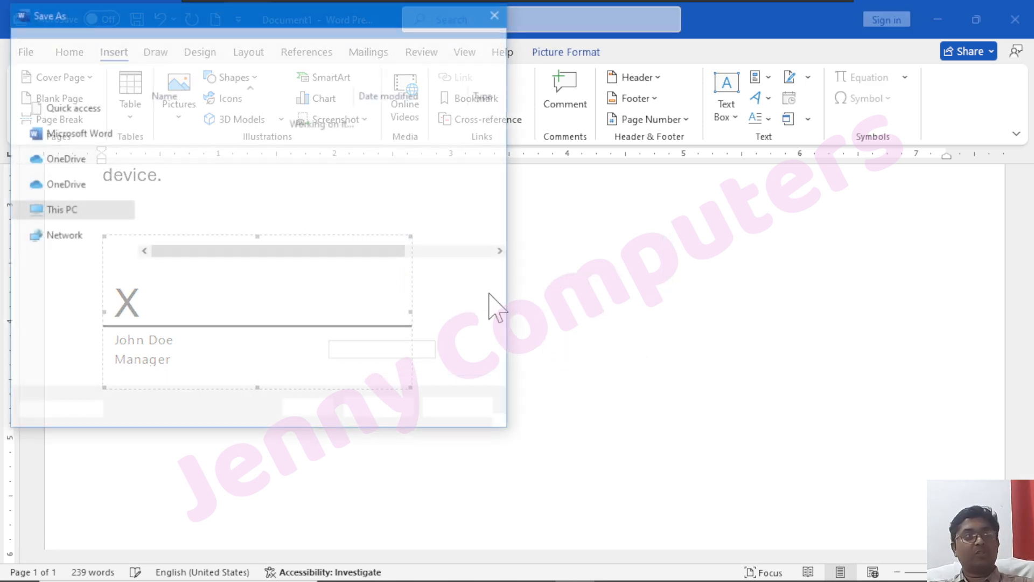
Save the document to the Desktop under the file name abc.docx
scroll(74, 162, "up", 3)
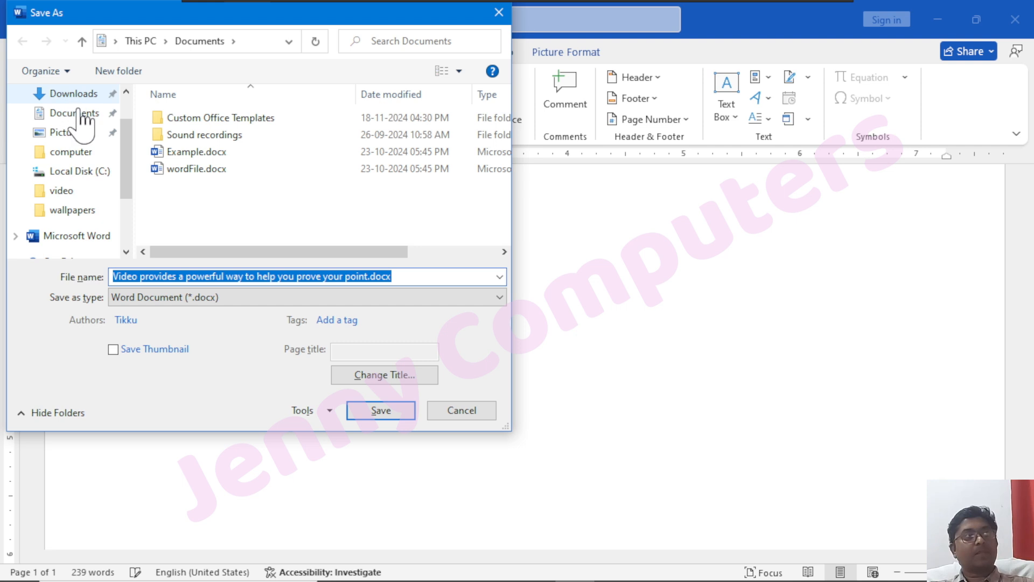
scroll(80, 161, "down", 3)
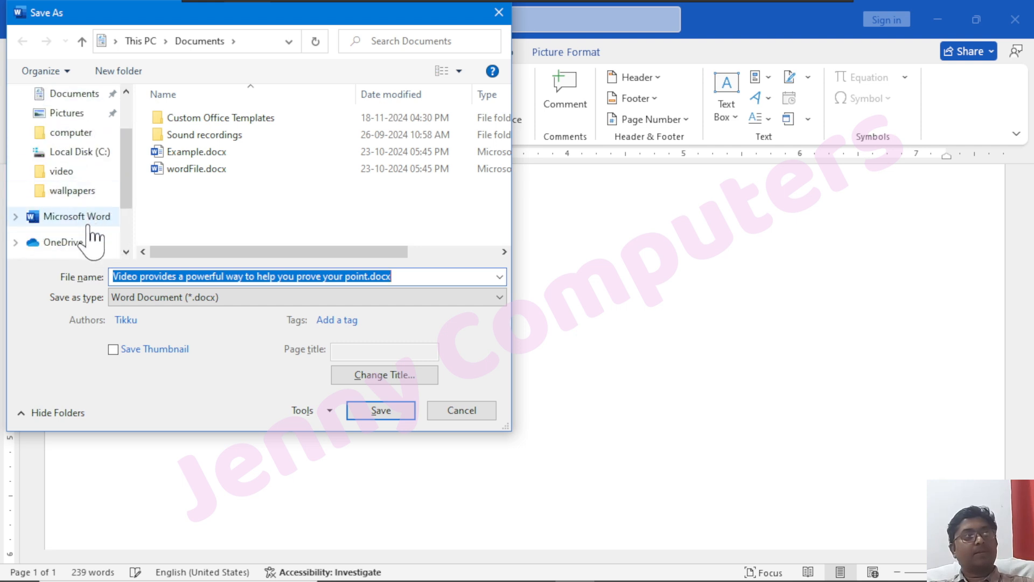
scroll(84, 210, "up", 2)
scroll(82, 153, "up", 1)
left_click(78, 127)
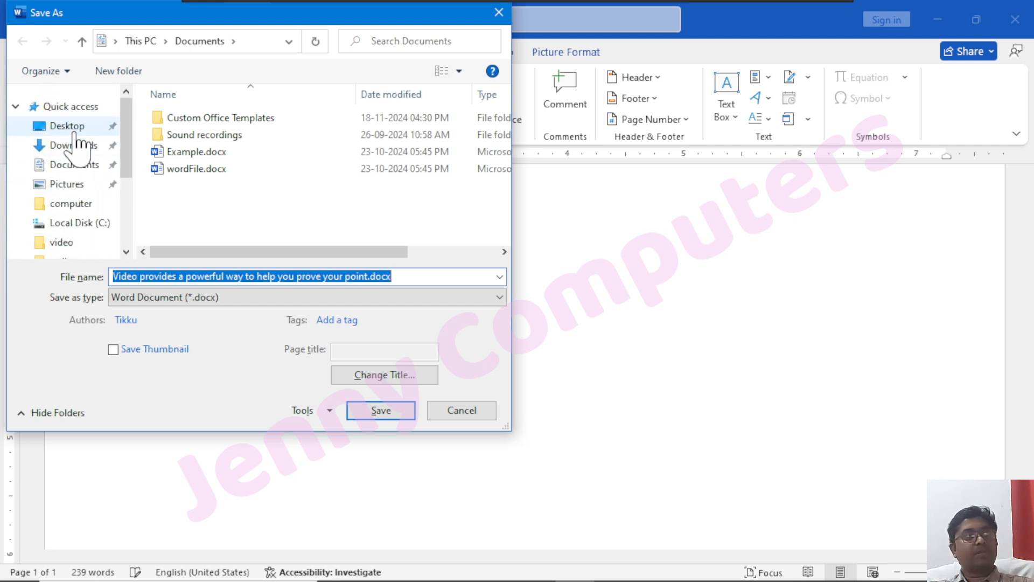
triple_click(319, 277)
type("abc")
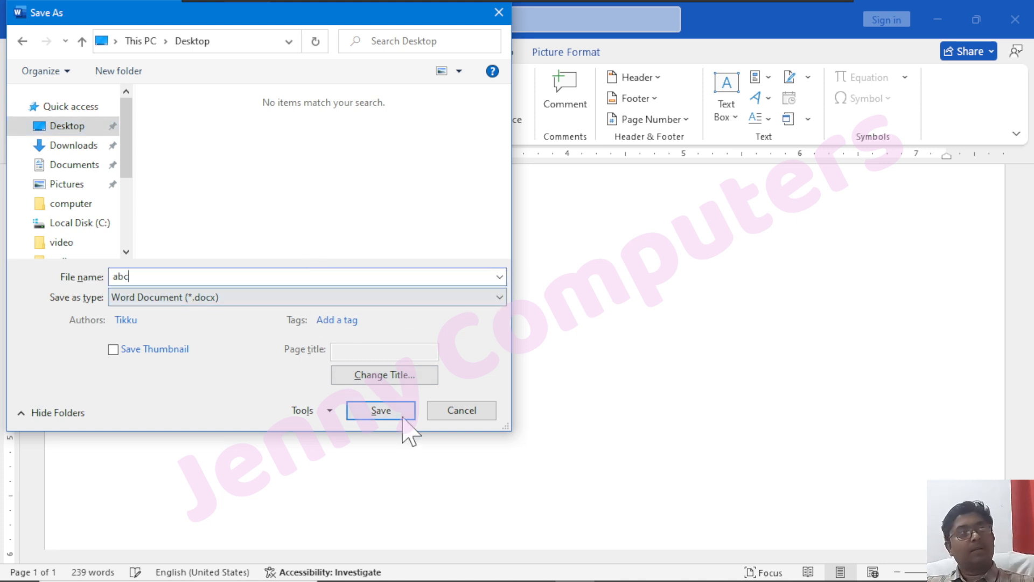
left_click(399, 412)
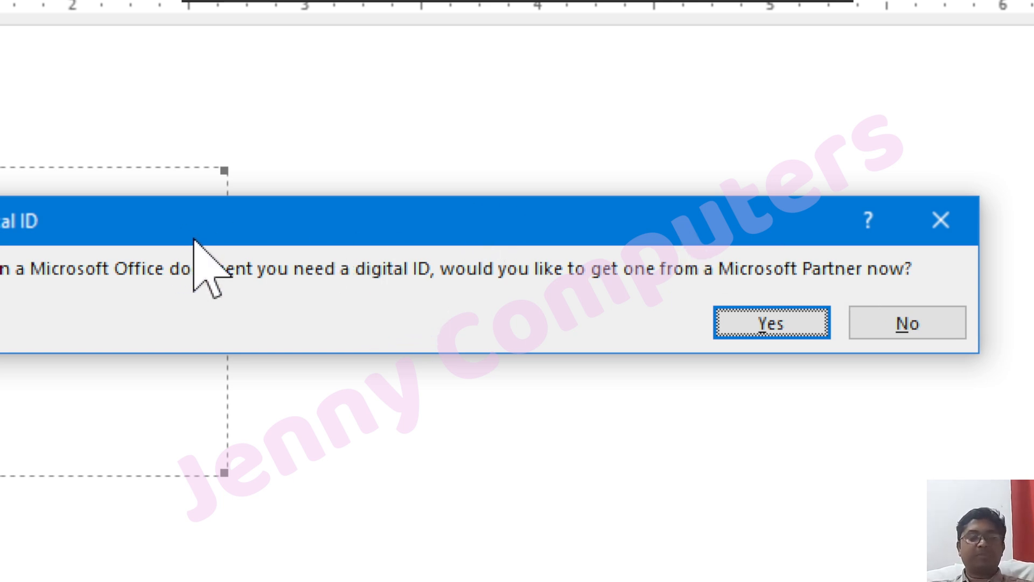
Decline the offer to get a digital ID from a Microsoft Partner
left_click(905, 328)
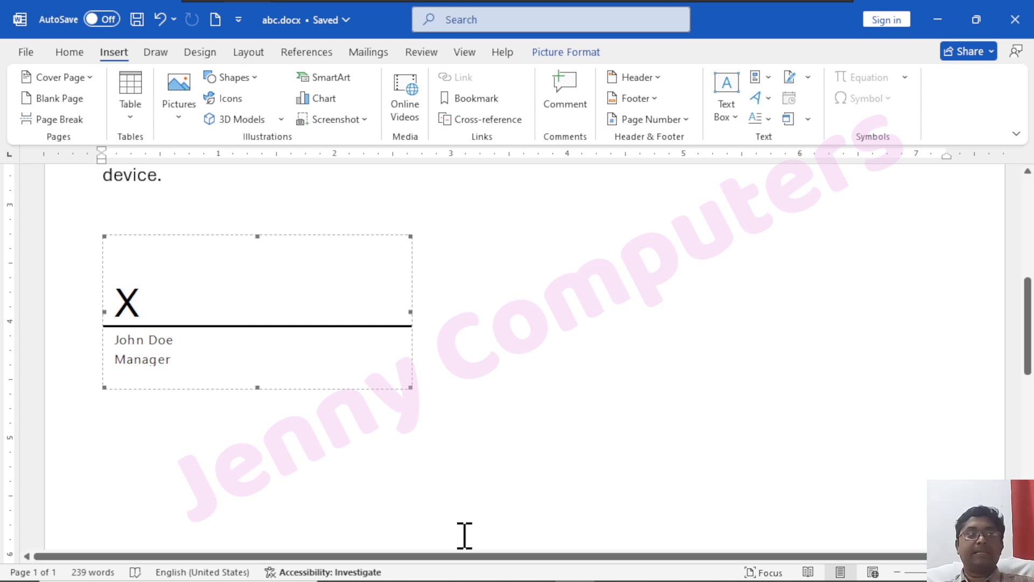
scroll(580, 321, "up", 5)
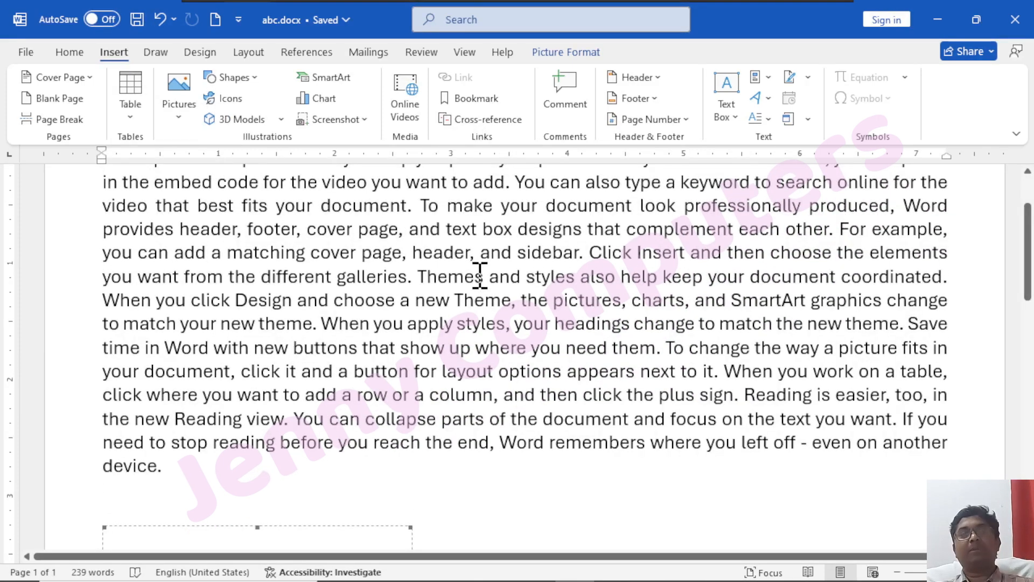
scroll(473, 272, "down", 5)
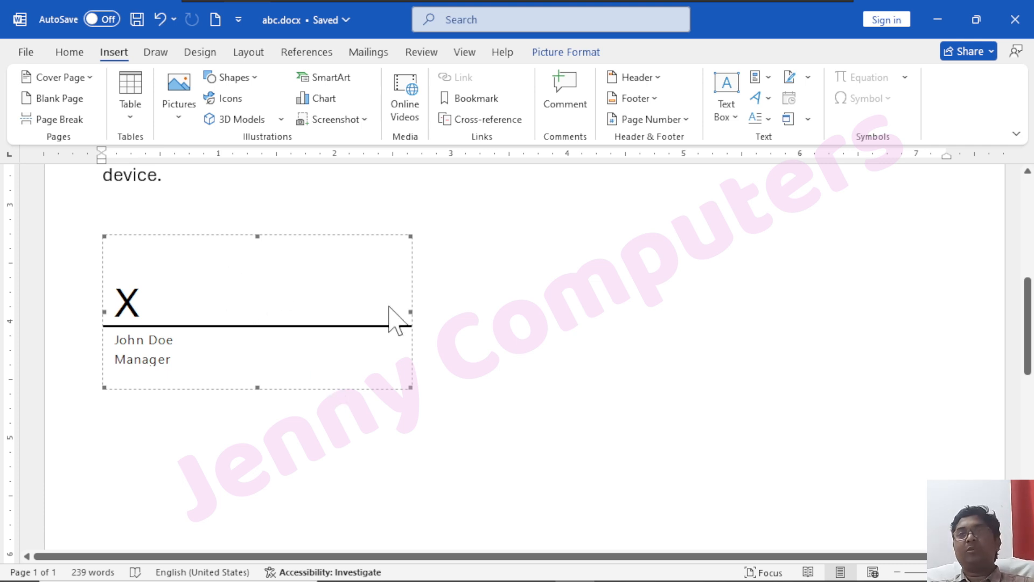
scroll(411, 321, "up", 6)
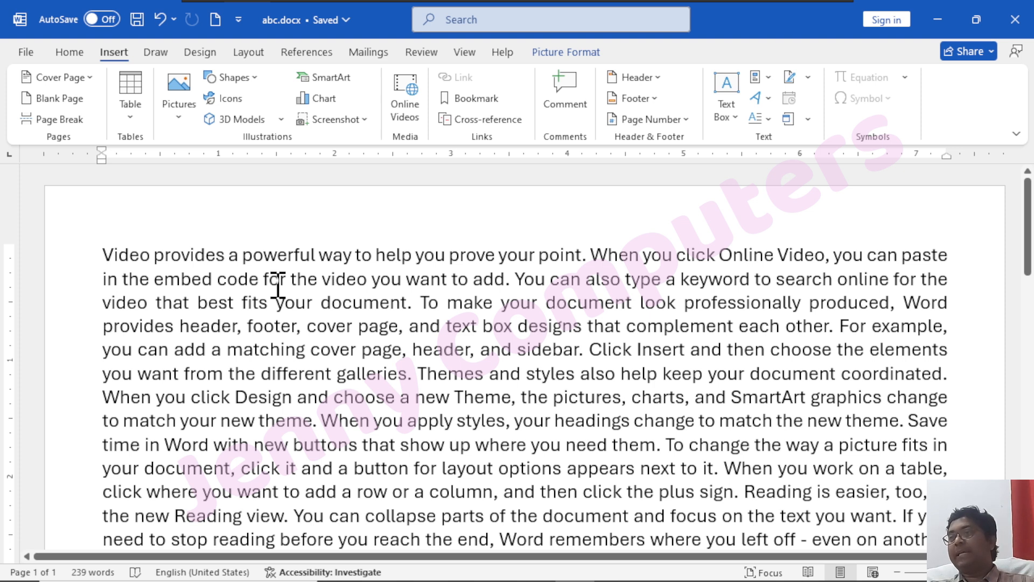
scroll(280, 286, "down", 6)
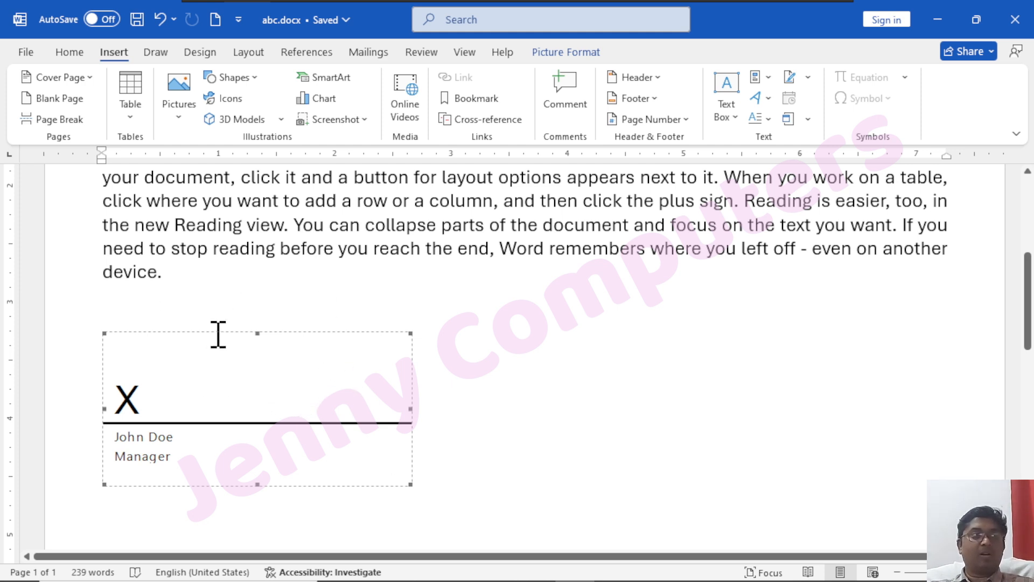
scroll(257, 409, "up", 5)
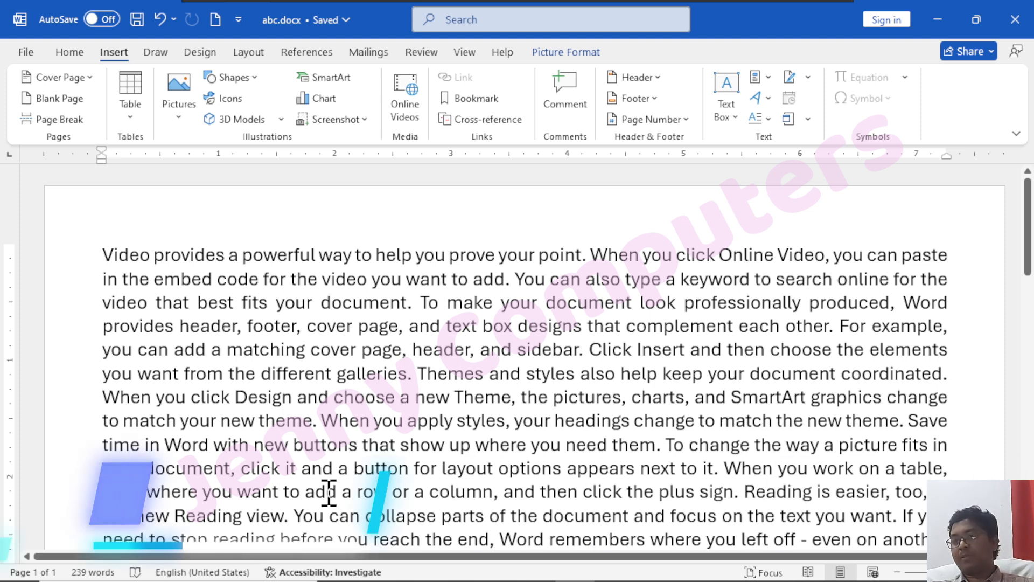
scroll(335, 429, "down", 3)
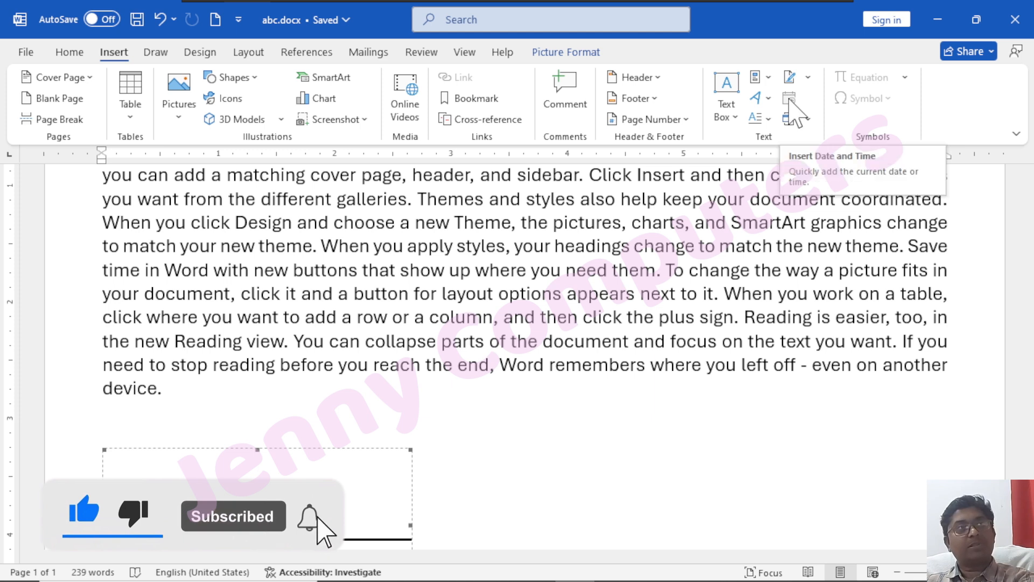
Remove the signature line below the paragraph, and dismiss the Date & Time options without inserting
key("ctrl+z")
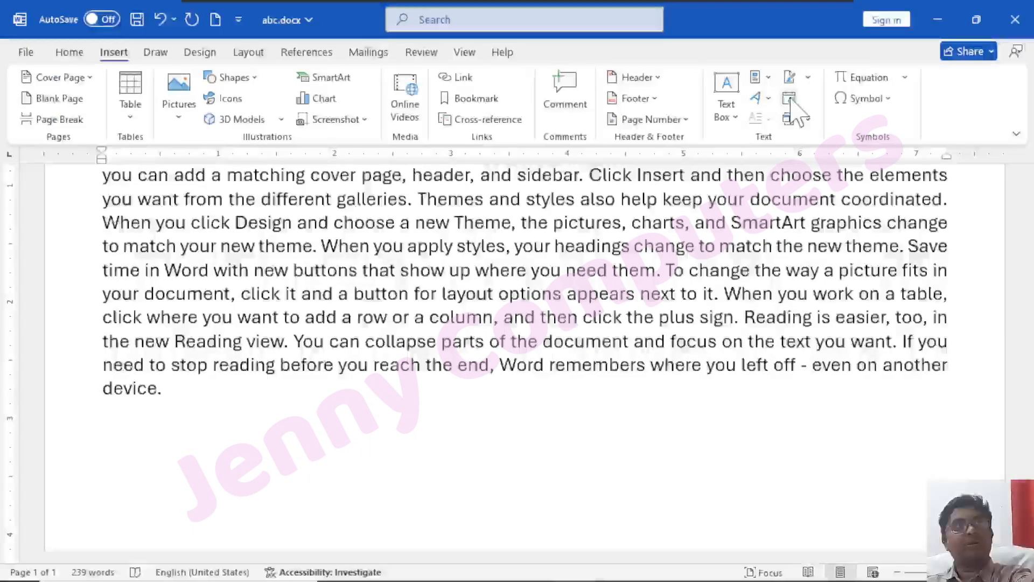
left_click(794, 99)
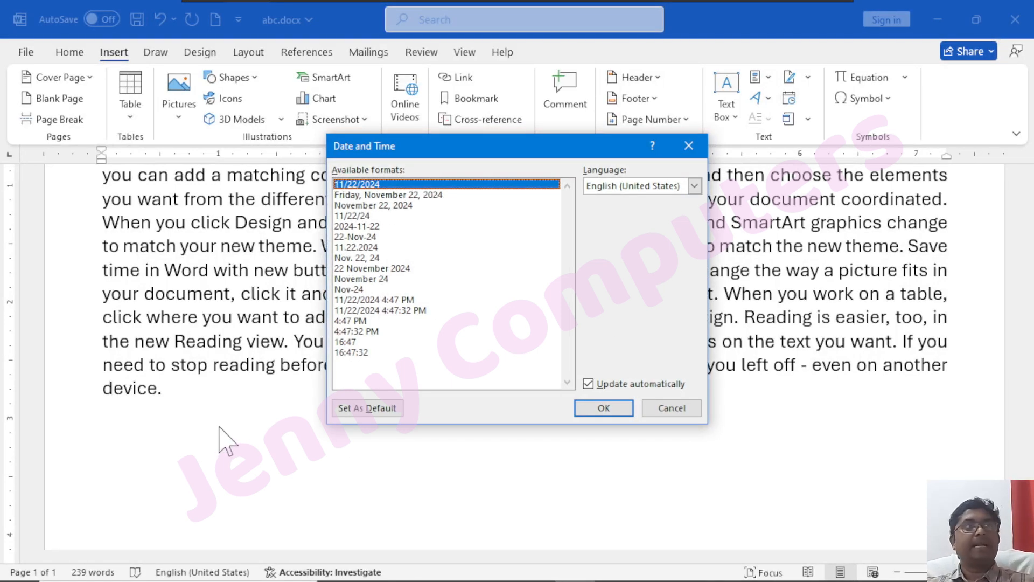
left_click(663, 410)
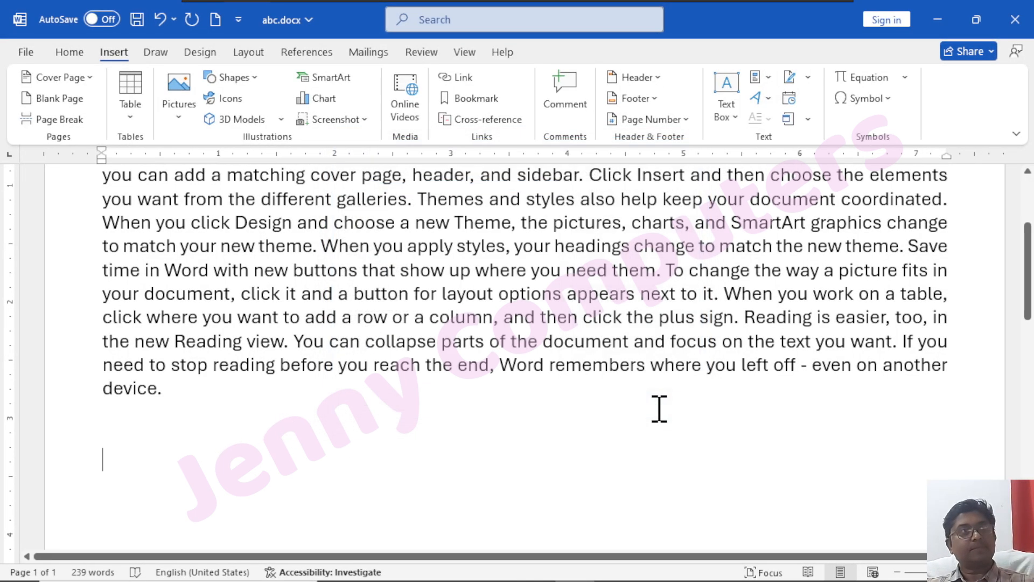